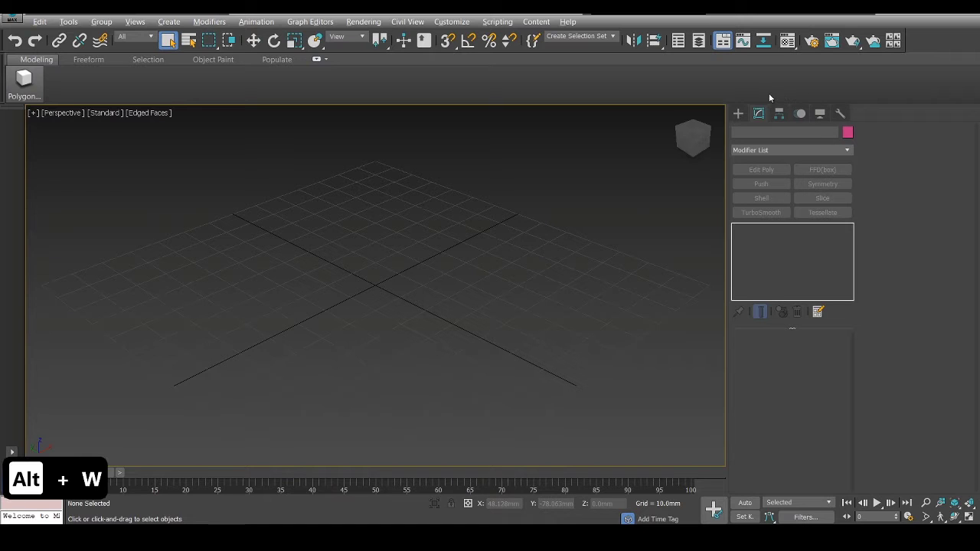
Draw a plane primitive about 60 mm long and 239 mm wide across the grid in the perspective view.
click(738, 114)
click(816, 241)
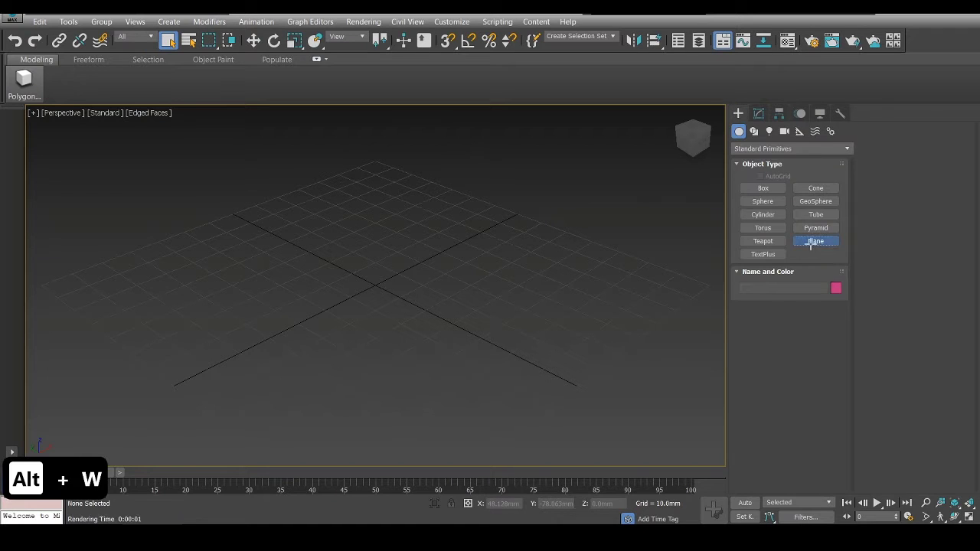
drag(457, 289, 537, 254)
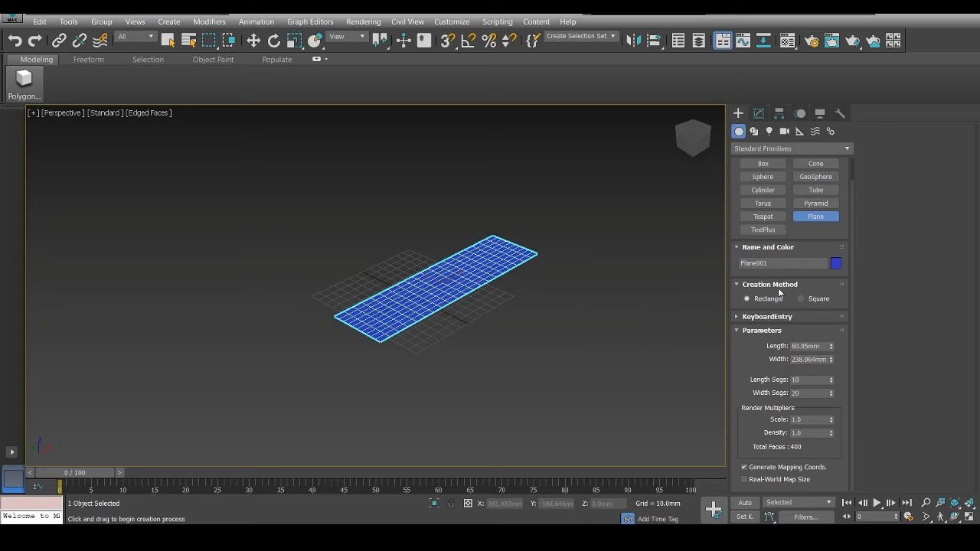
Set the plane's length to 1000 mm and its width to 2000 mm.
click(759, 114)
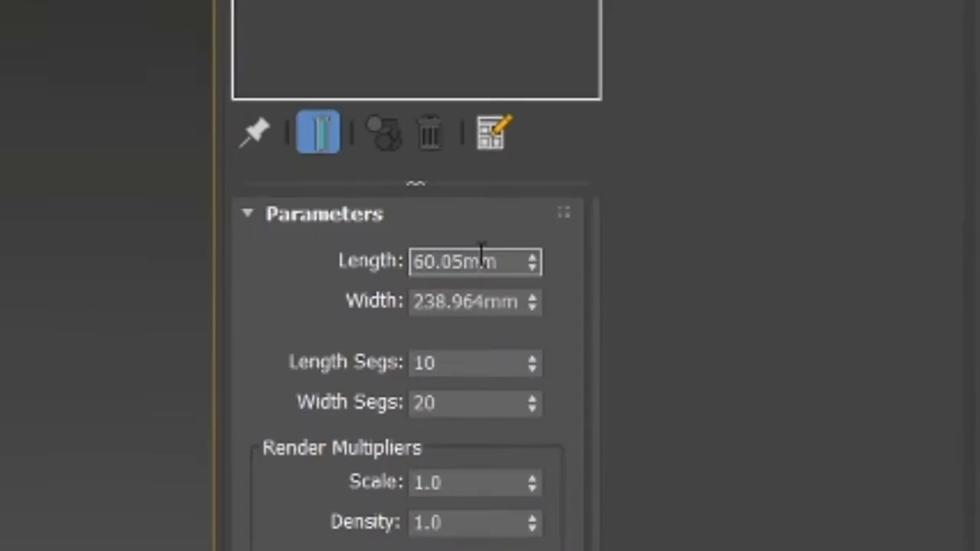
double_click(790, 345)
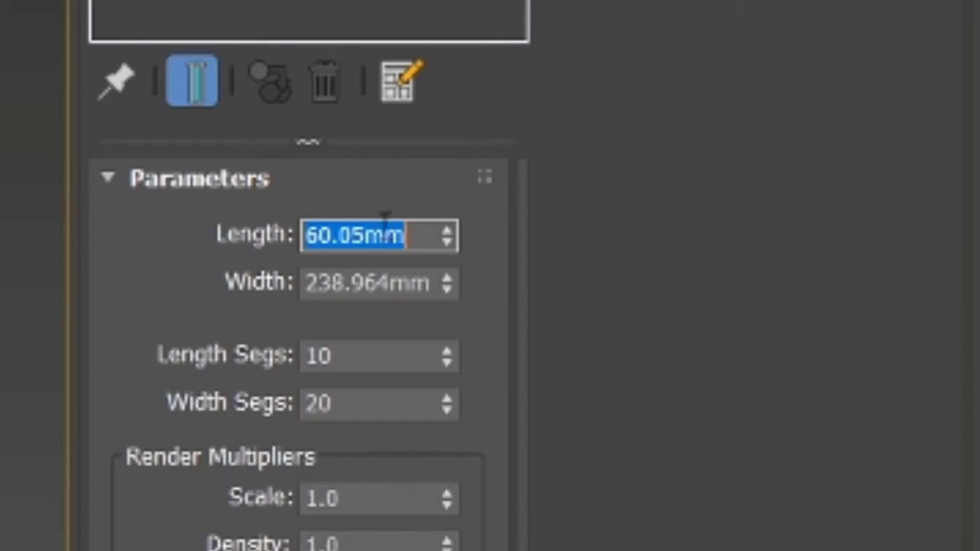
text(1000)
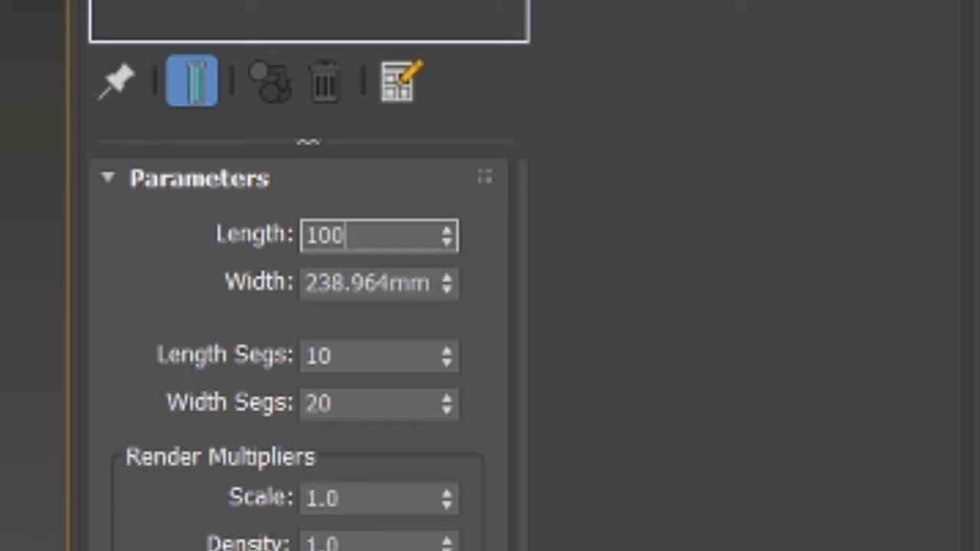
key(Return)
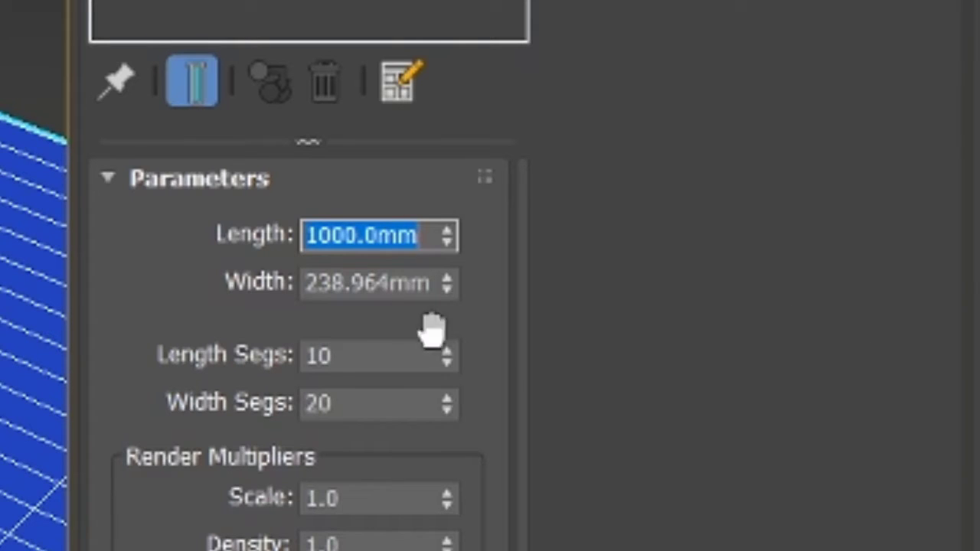
click(389, 291)
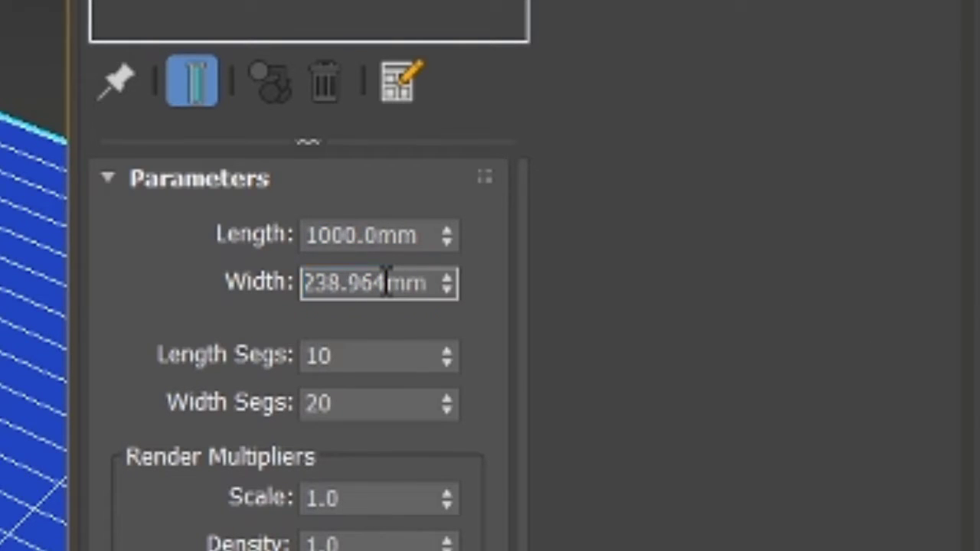
double_click(387, 291)
text(2000)
key(Return)
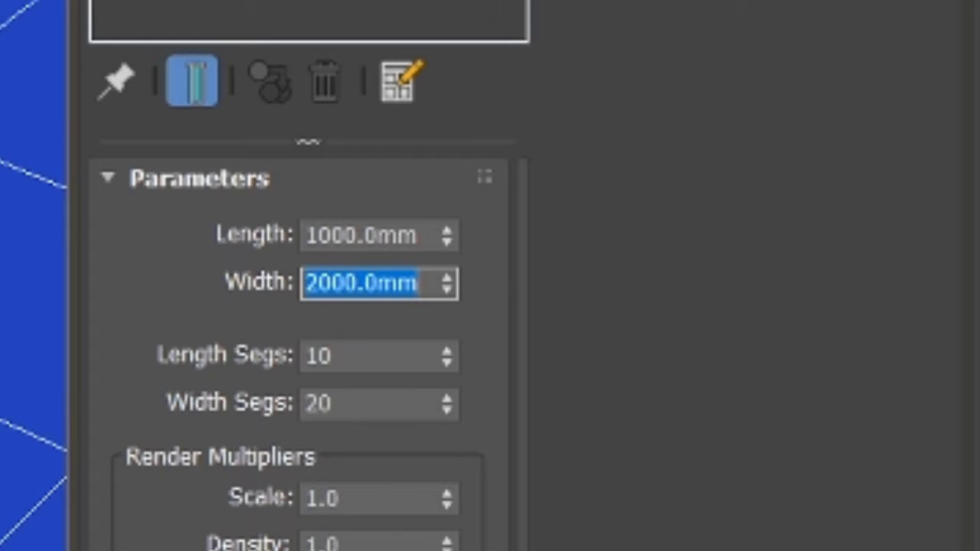
Enable Real-World Map Size for the plane and change its object colour to light grey.
scroll(306, 307, down, 2)
scroll(322, 38, down, 2)
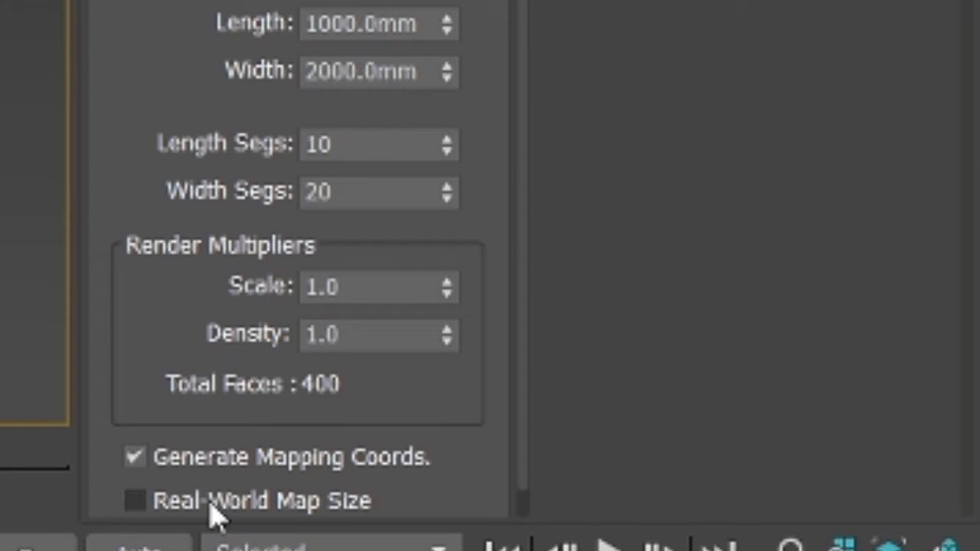
click(295, 506)
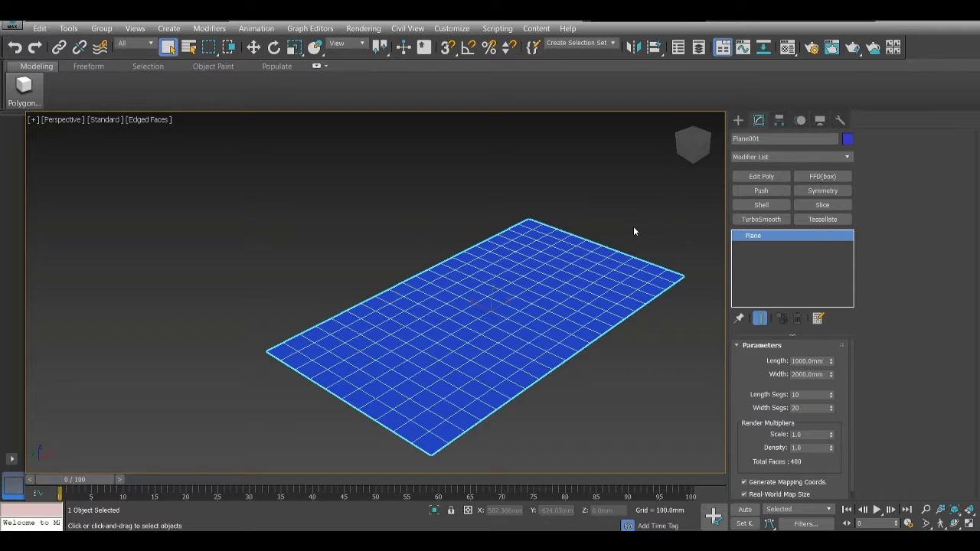
click(847, 139)
click(579, 304)
click(560, 344)
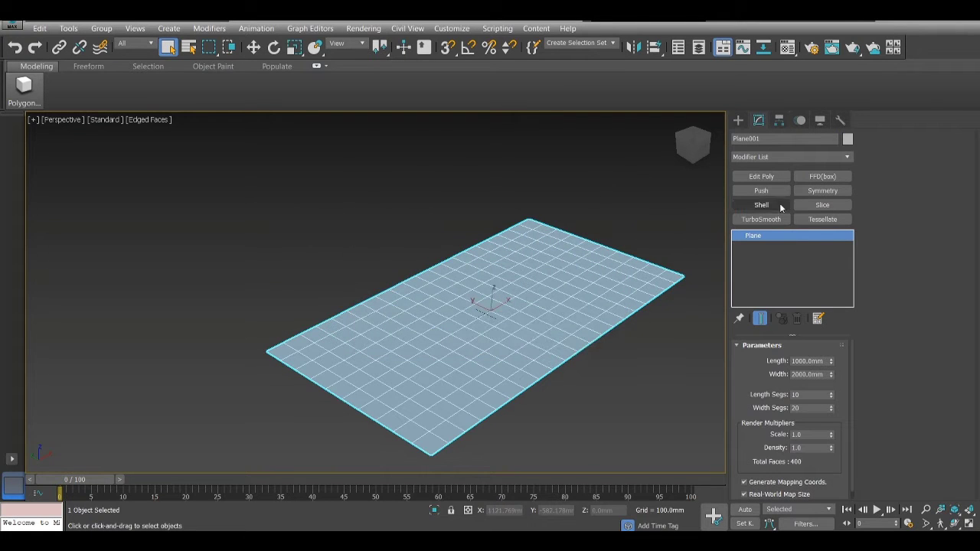
Add an Edit Poly modifier to the plane, enter polygon editing and frame the whole plane in the Top view.
click(764, 177)
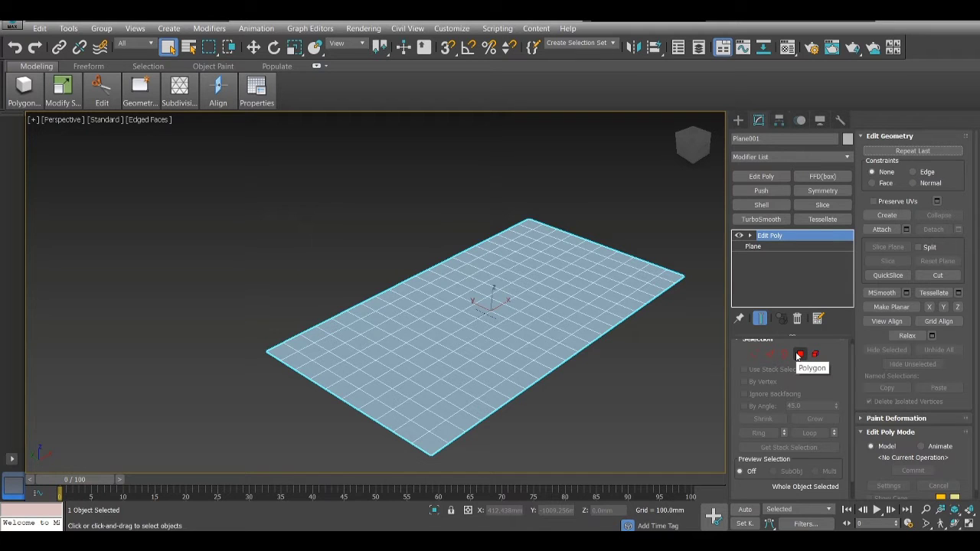
key(4)
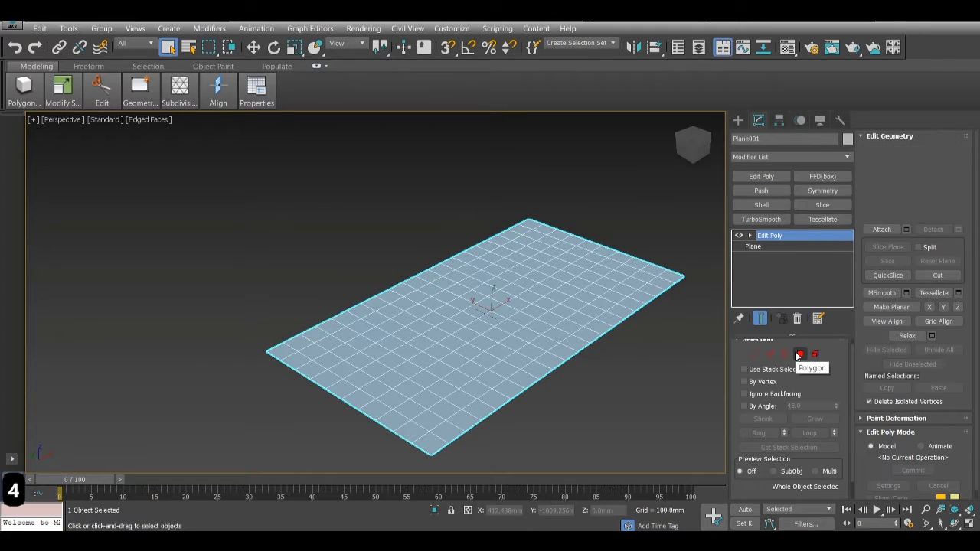
key(alt+w)
key(alt+w)
scroll(233, 232, down, 3)
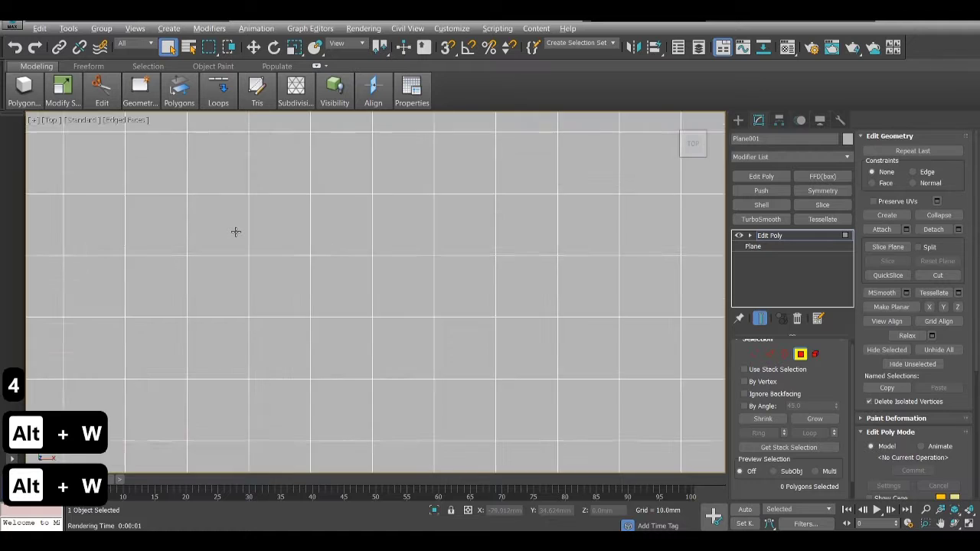
scroll(235, 232, up, 2)
middle_drag(247, 236, 394, 257)
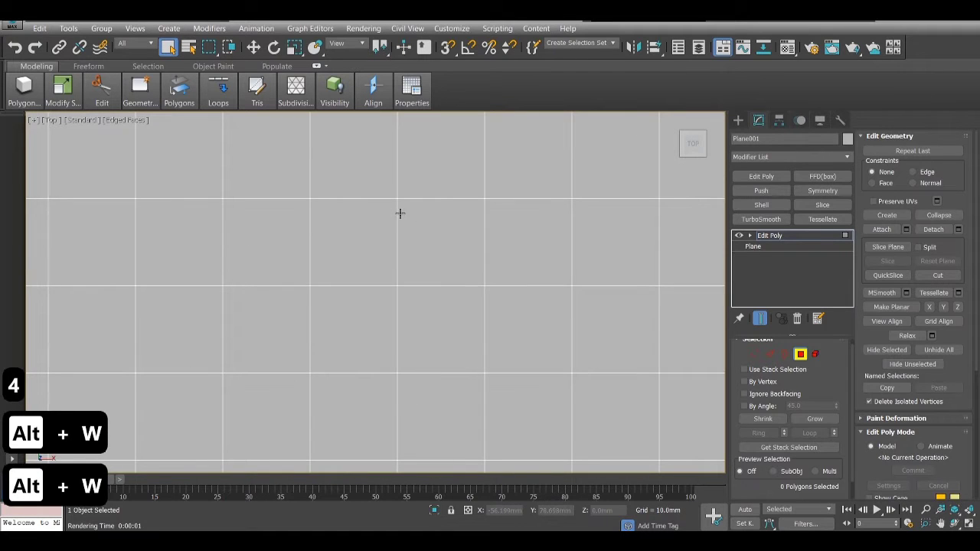
key(z)
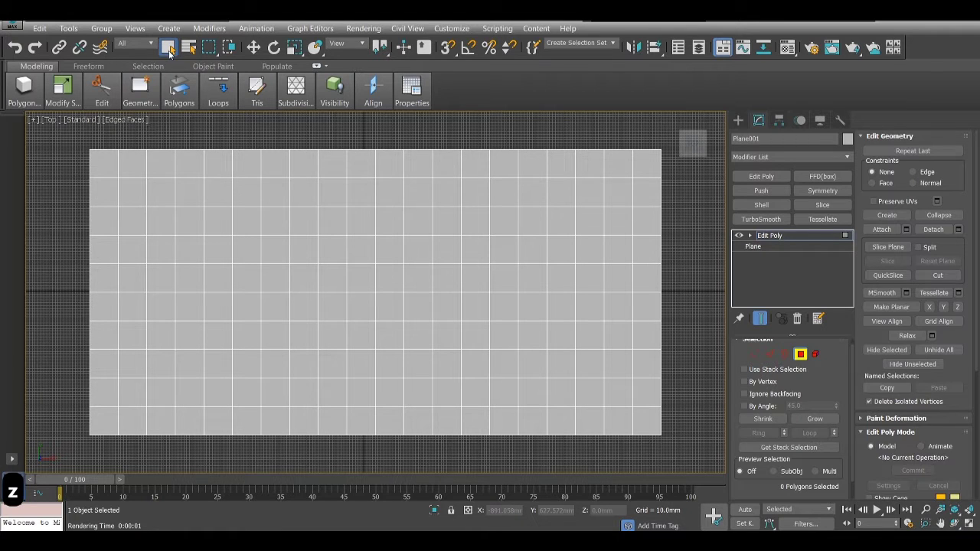
Detach all interior polygons as a separate object, leaving a border one polygon wide around the plane.
drag(616, 198, 520, 285)
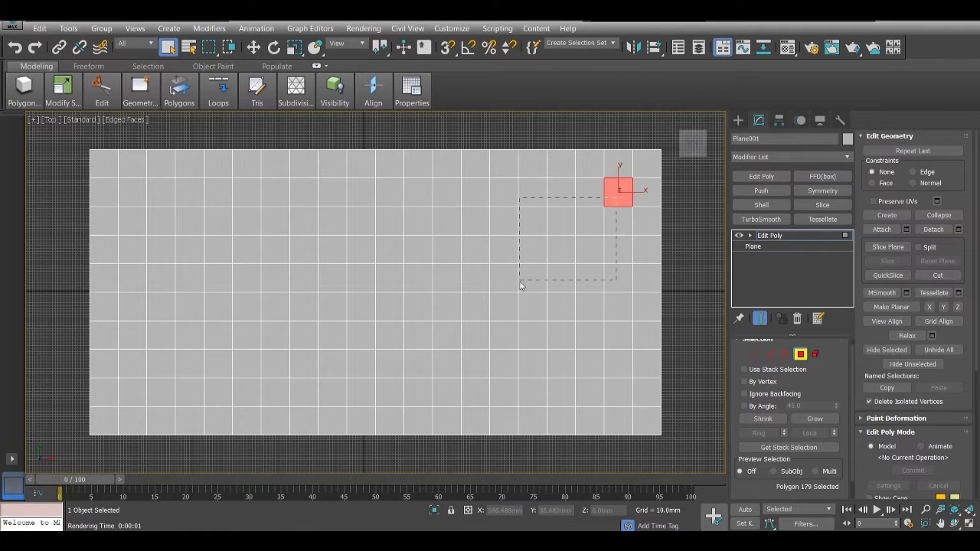
drag(137, 412, 127, 397)
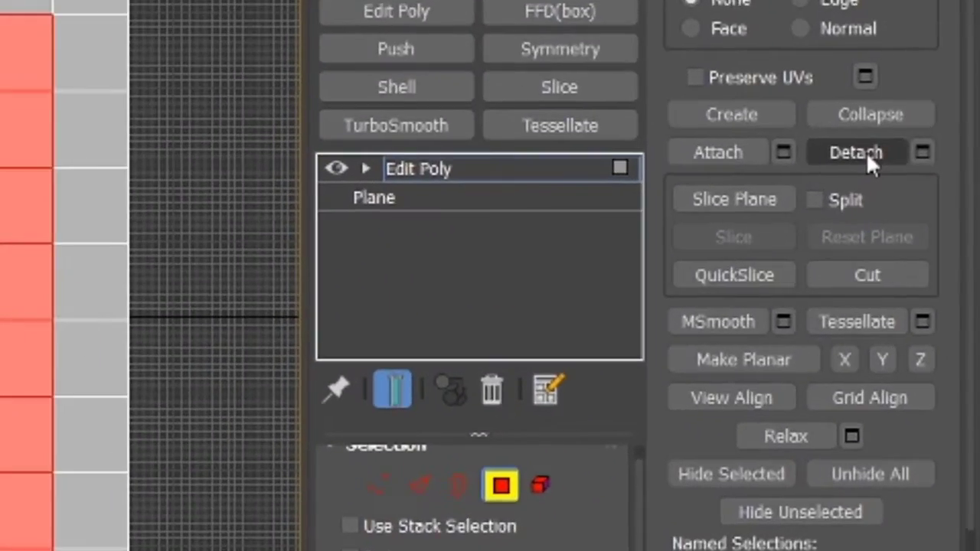
click(866, 154)
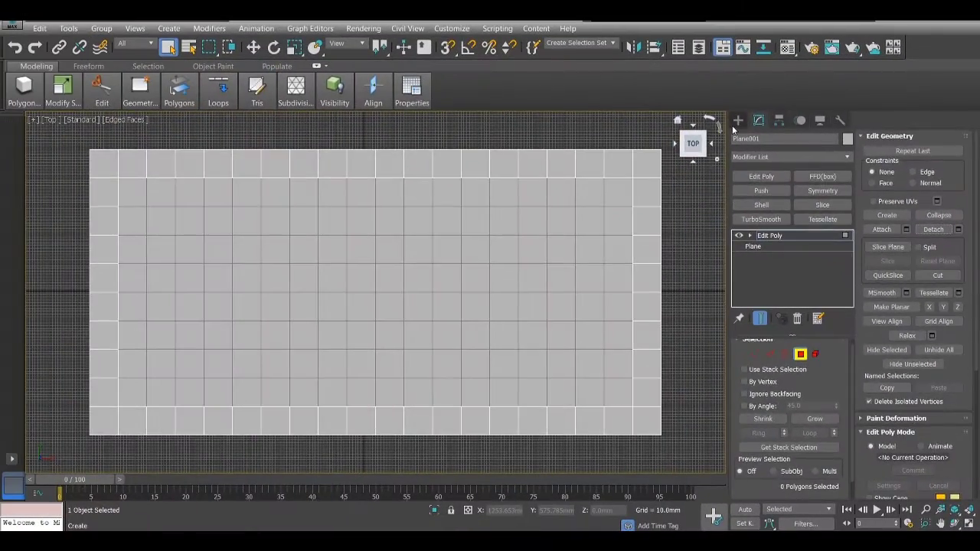
Generate an irregular cellular topology over all polygons of the detached inner panel, then clear the polygon selection.
click(737, 121)
click(487, 280)
key(4)
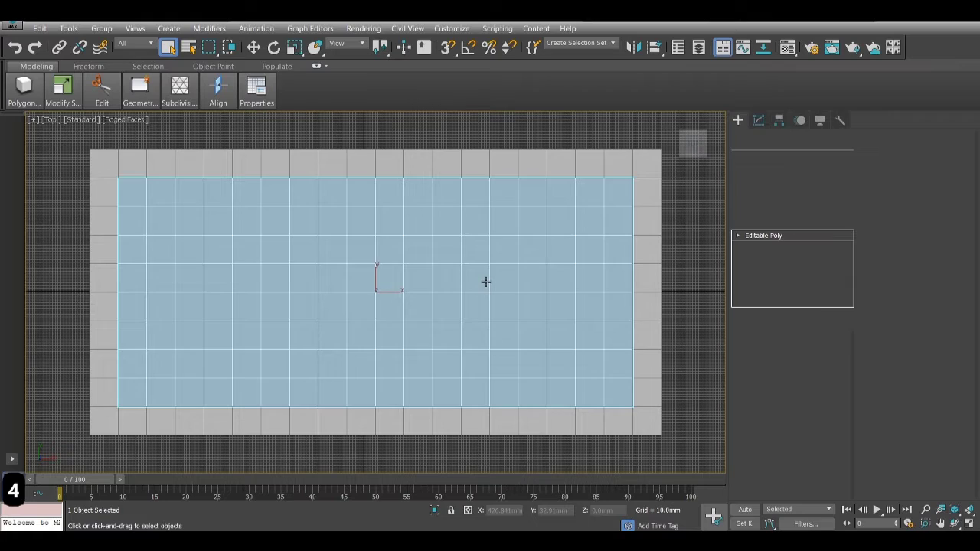
mouse_move(26, 90)
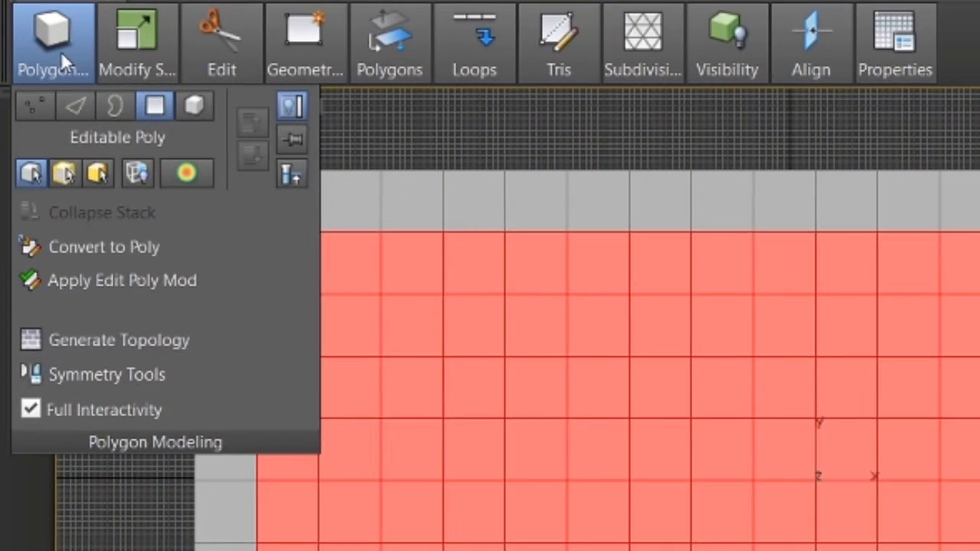
click(97, 334)
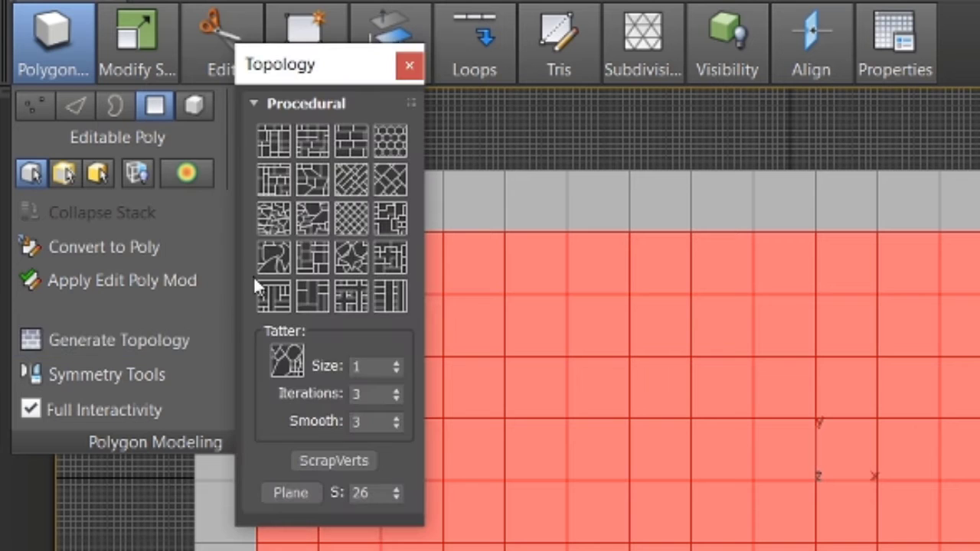
click(356, 220)
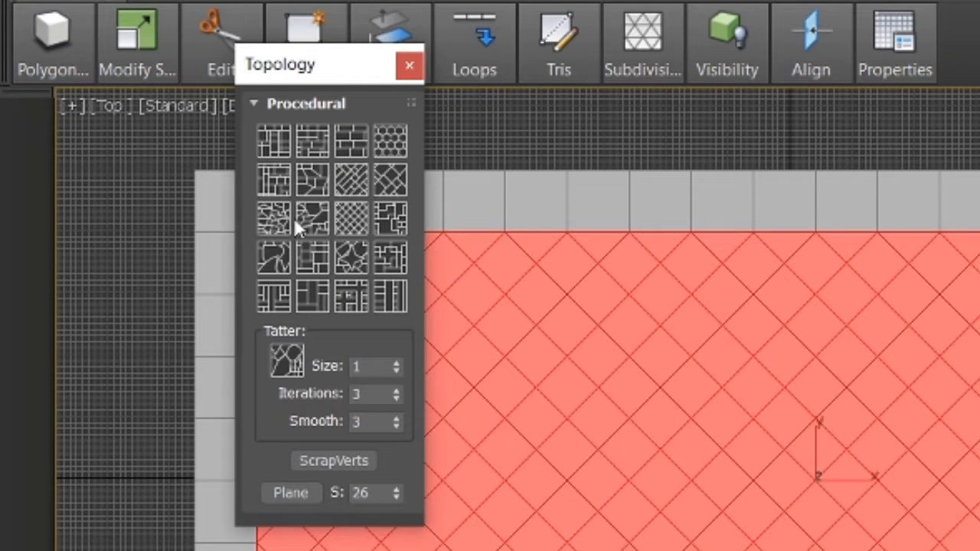
click(268, 215)
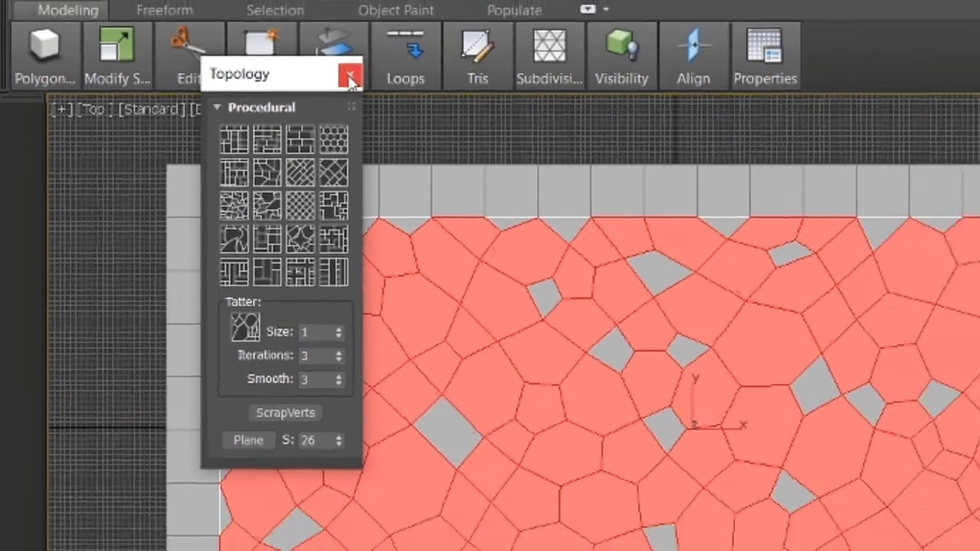
click(350, 79)
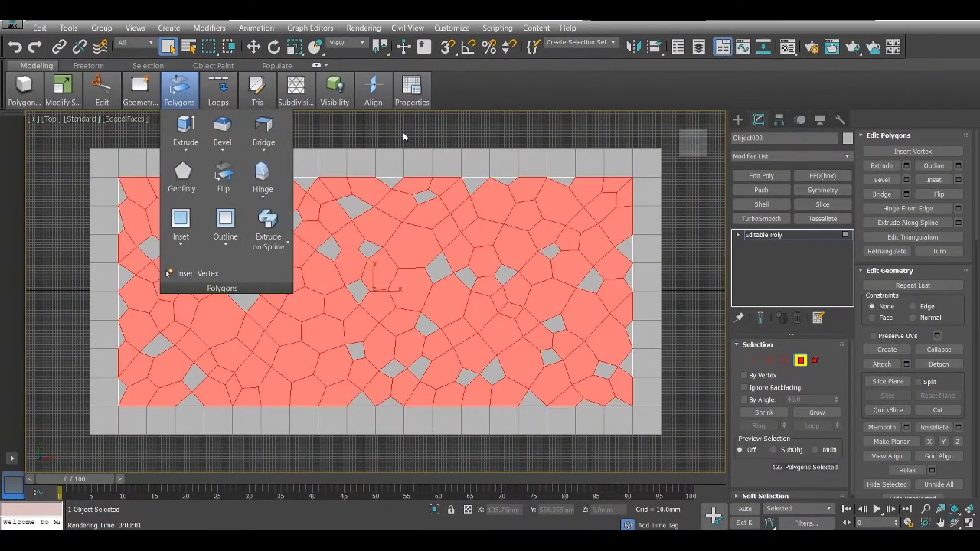
click(403, 132)
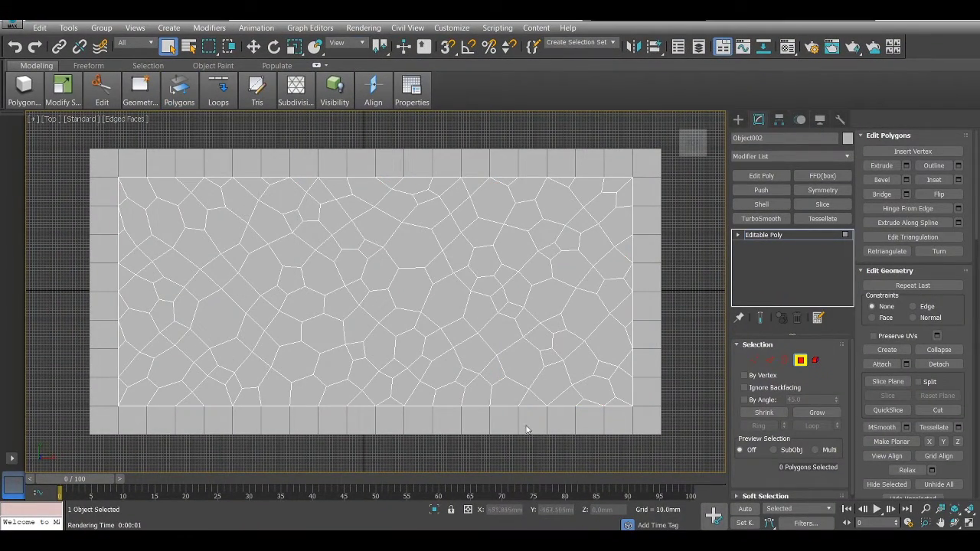
Cut a diagonal edge across the inner panel's upper-right corner, joining the nearest border grid points on its top and right sides.
scroll(626, 178, up, 4)
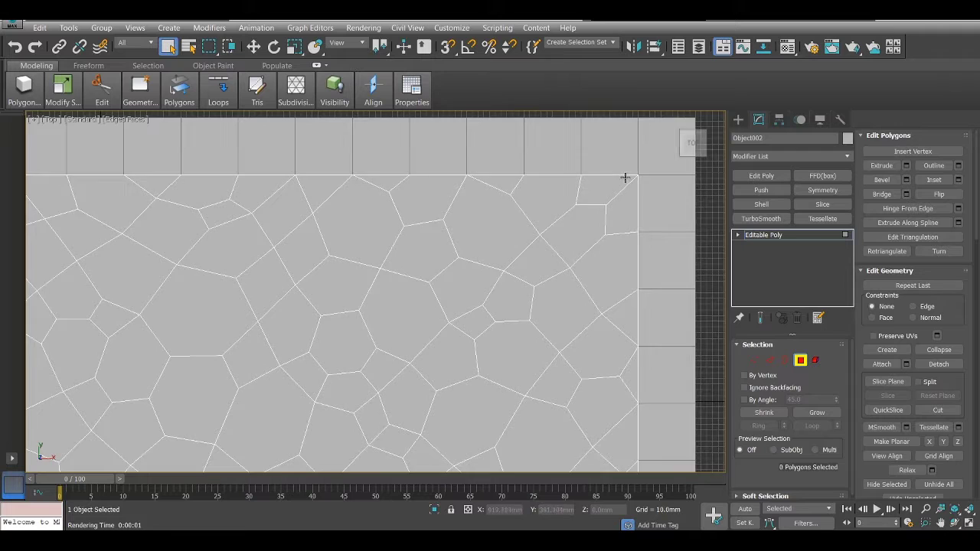
scroll(560, 187, up, 2)
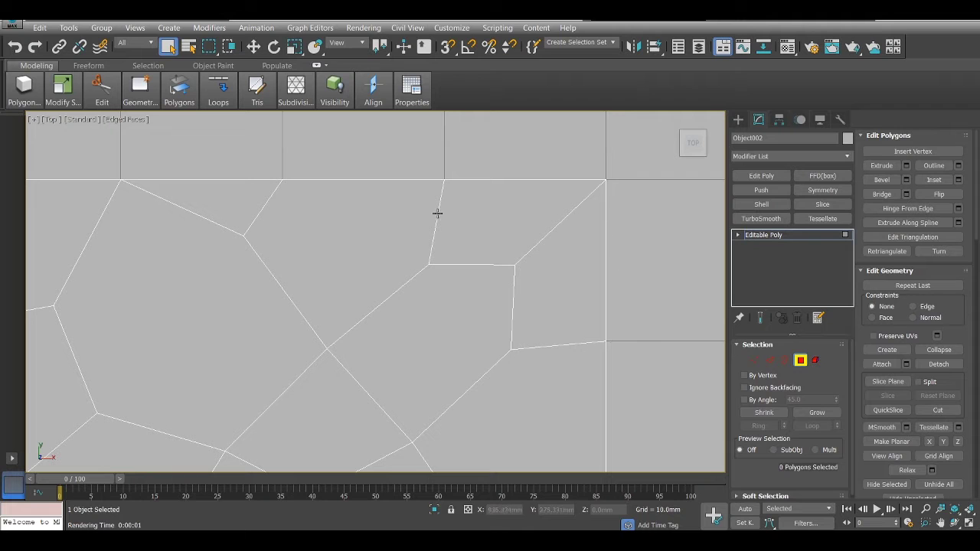
scroll(441, 238, down, 5)
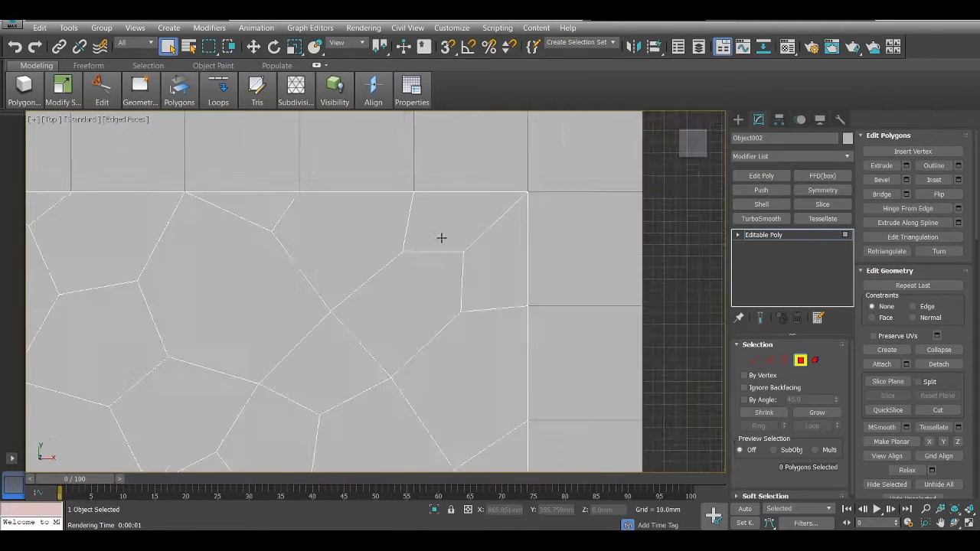
scroll(441, 238, up, 3)
key(2)
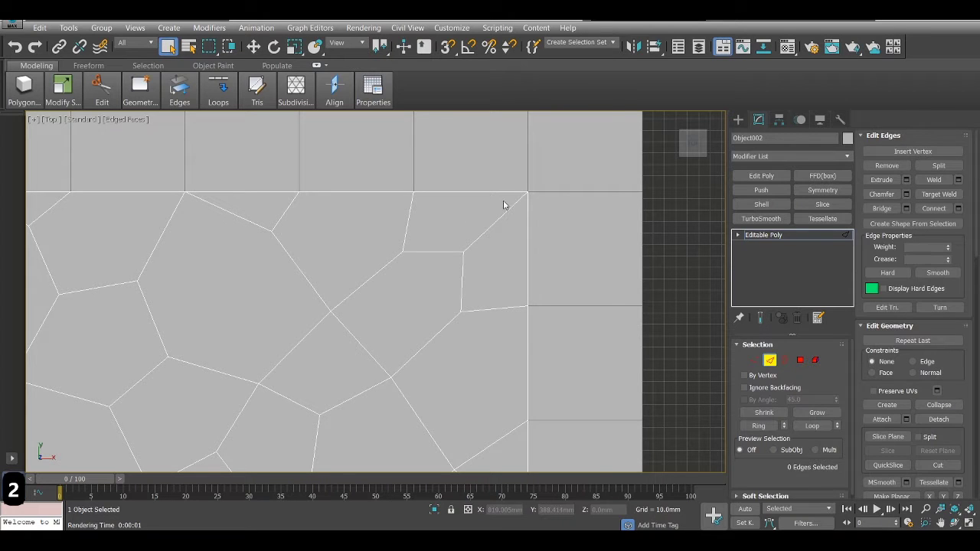
right_click(503, 206)
click(460, 77)
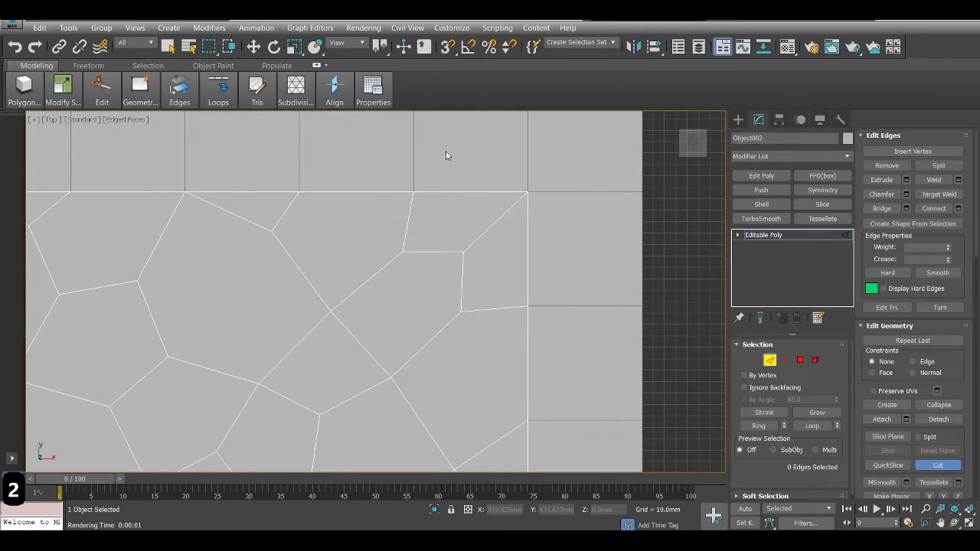
click(414, 191)
click(528, 305)
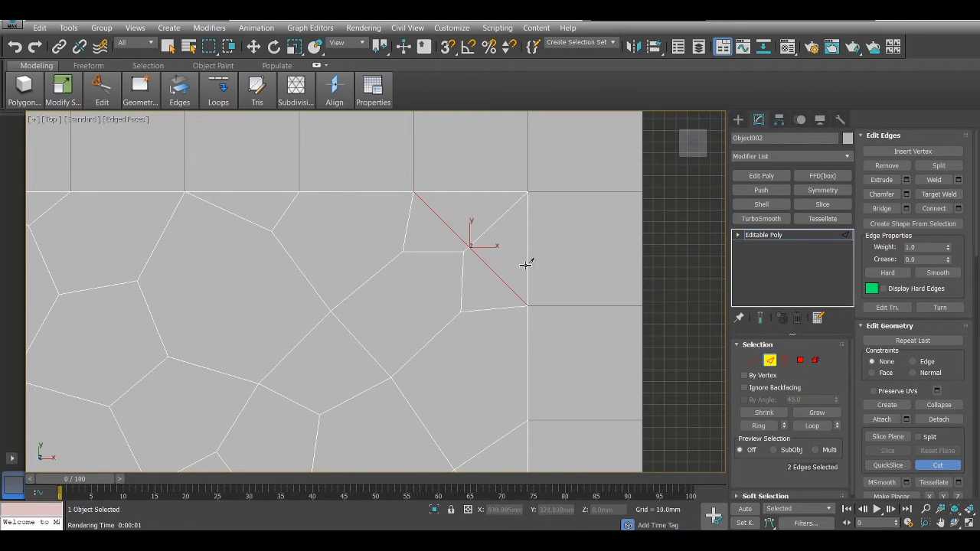
key(2)
Delete the two triangular polygons outside the diagonal cut at the inner panel's upper-right corner.
key(4)
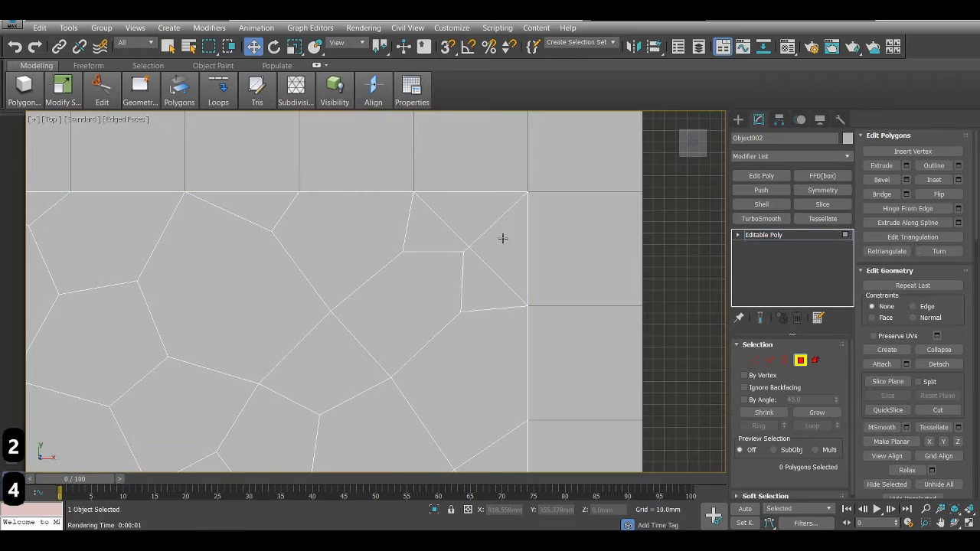
click(504, 239)
key(Delete)
click(481, 218)
key(Delete)
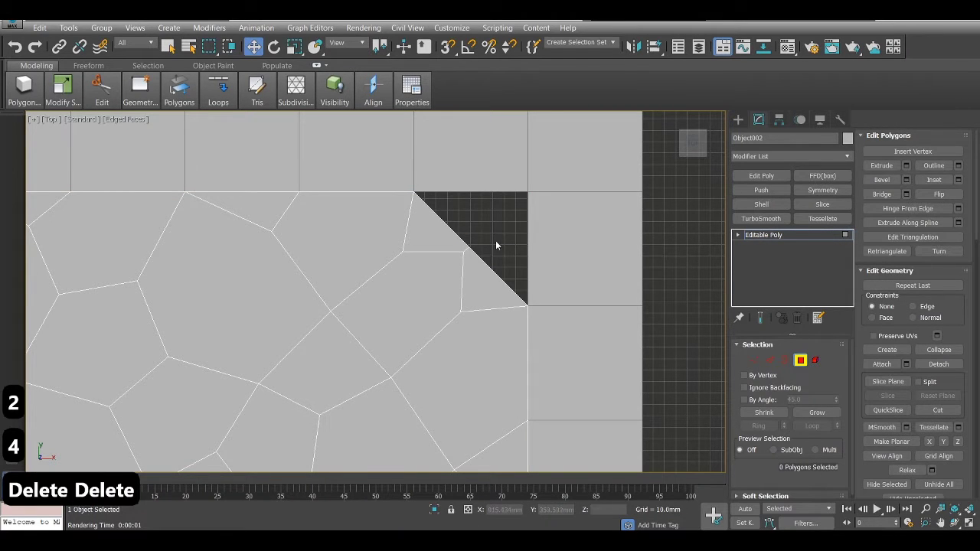
scroll(473, 247, up, 3)
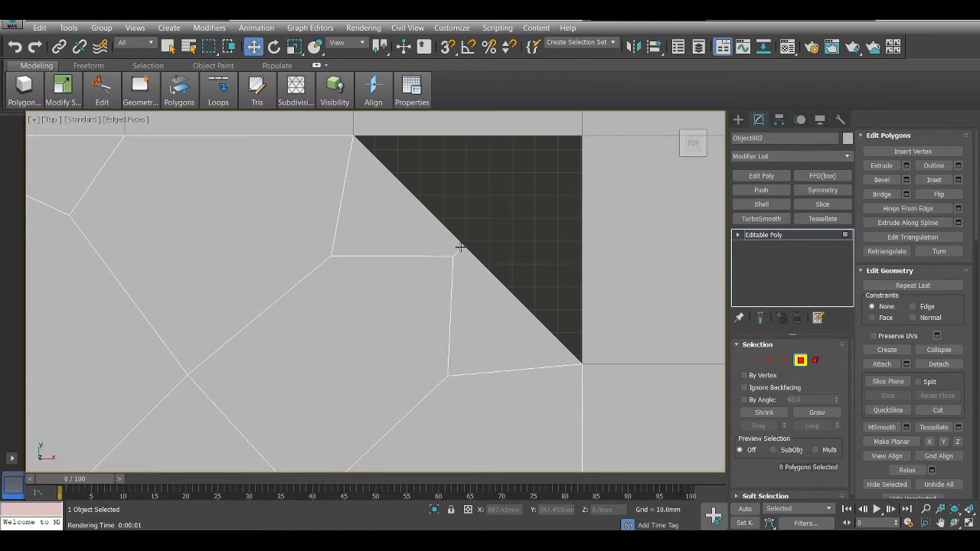
Try cutting an edge from the cell vertex below the diagonal to the diagonal edge and moving its new endpoint outward toward the corner.
key(2)
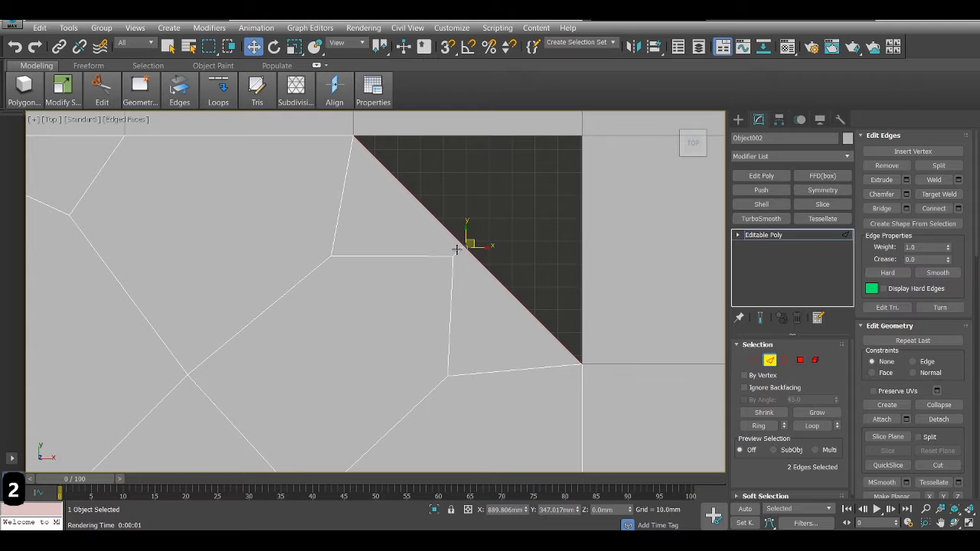
right_click(527, 238)
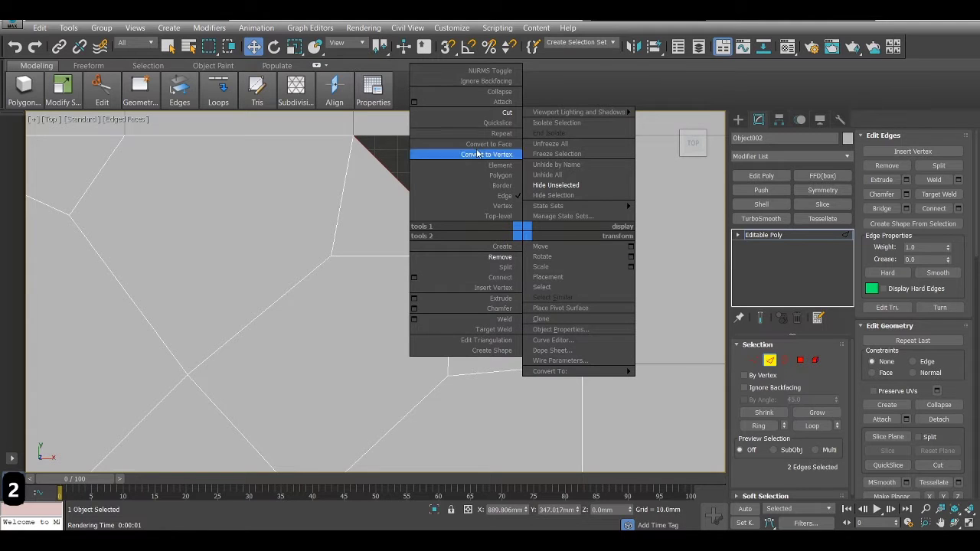
click(506, 113)
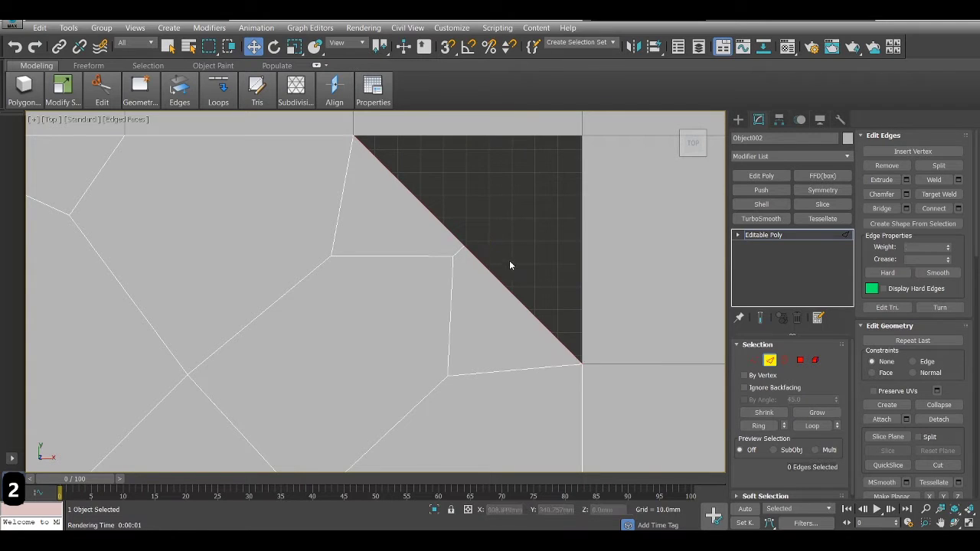
right_click(501, 183)
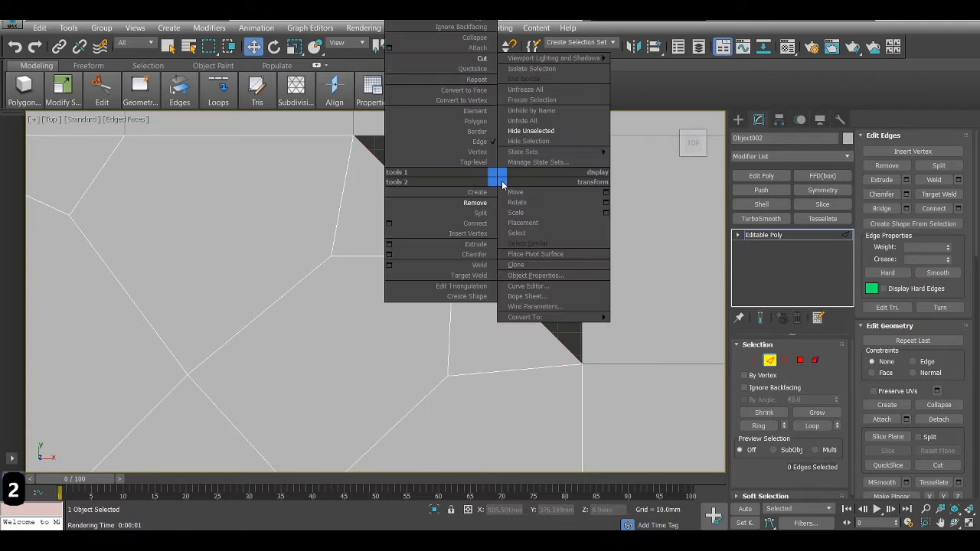
click(467, 59)
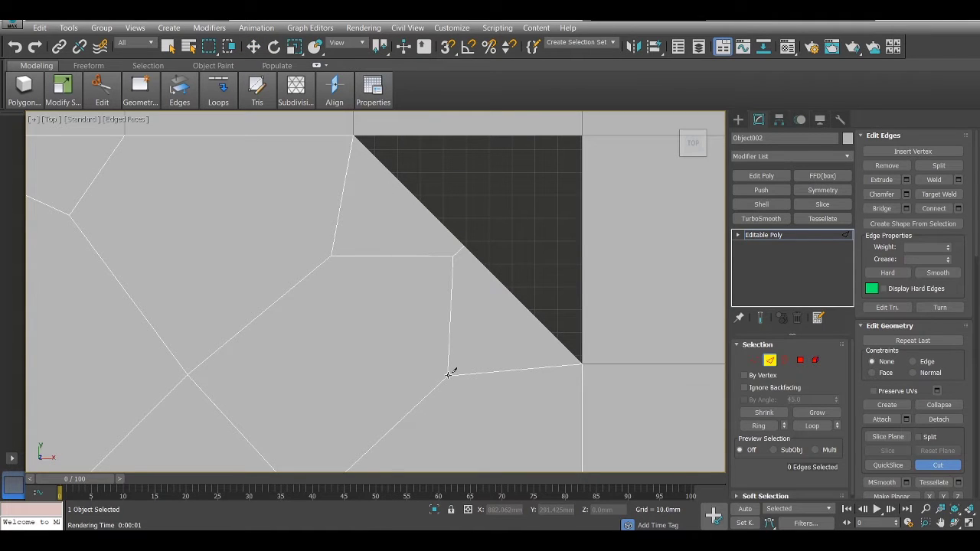
click(449, 375)
click(513, 294)
key(1)
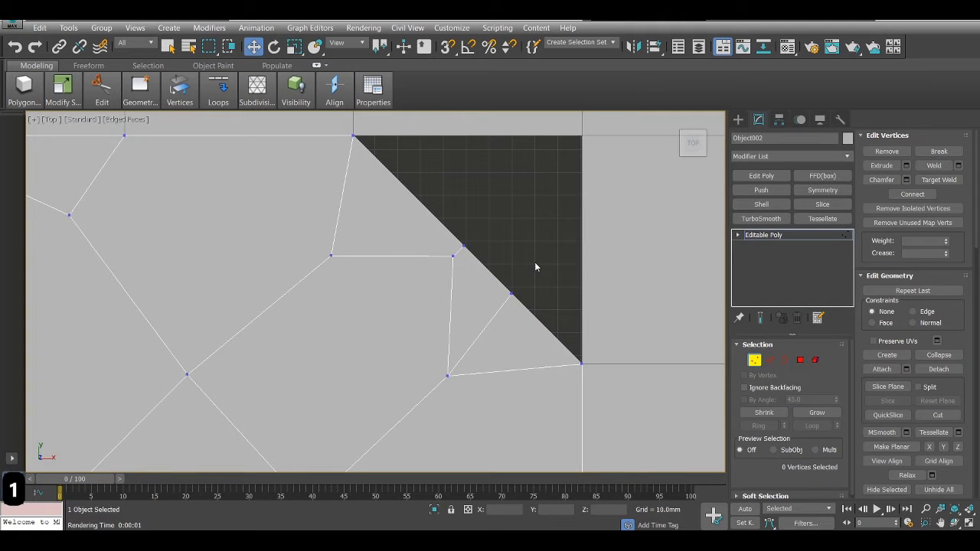
right_click(525, 277)
drag(496, 320, 526, 272)
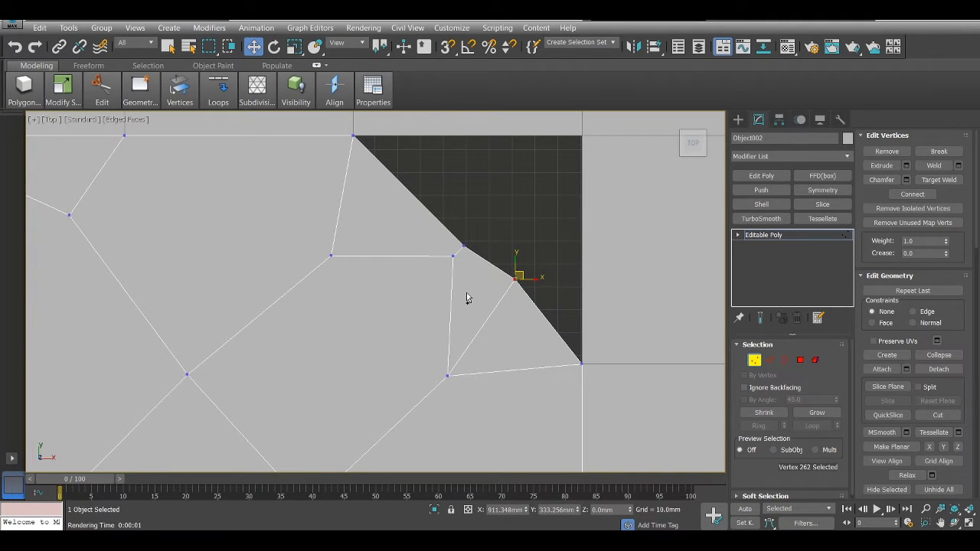
Undo the vertex move and the extra cut on the diagonal edge.
key(ctrl+z)
key(ctrl+z)
key(ctrl+z)
key(ctrl+z)
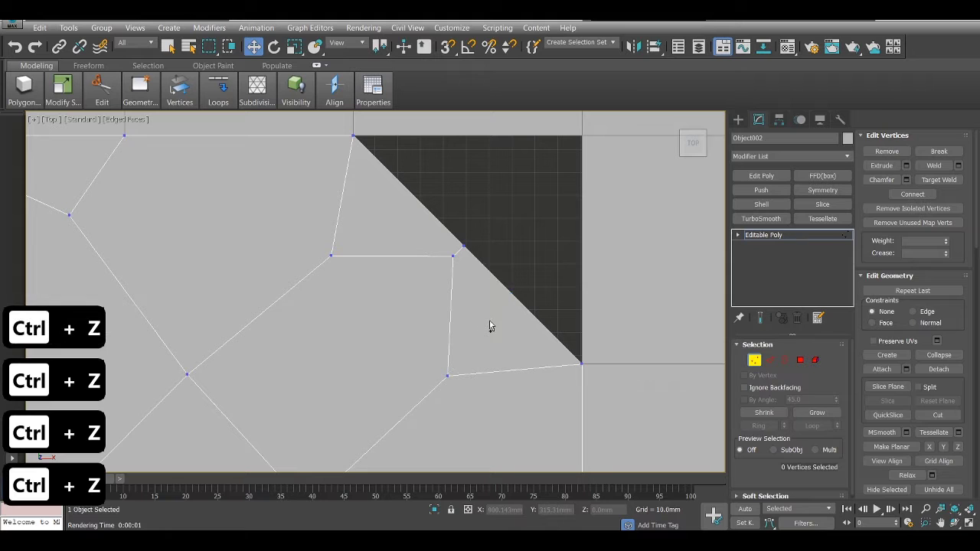
Move the vertex at the middle of the diagonal edge onto the border's inner upper-right corner to square off the inner panel.
click(465, 245)
drag(466, 243, 582, 131)
scroll(582, 131, up, 5)
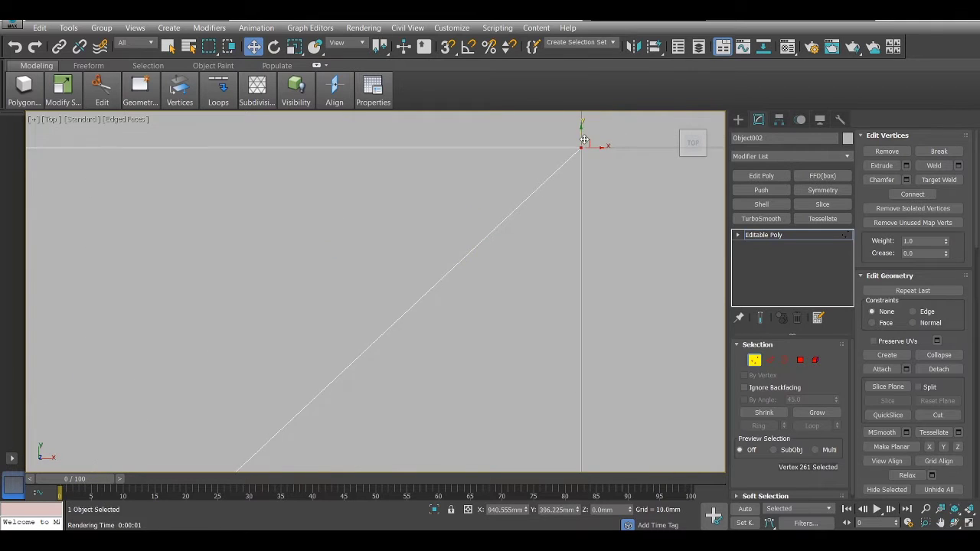
scroll(578, 155, down, 10)
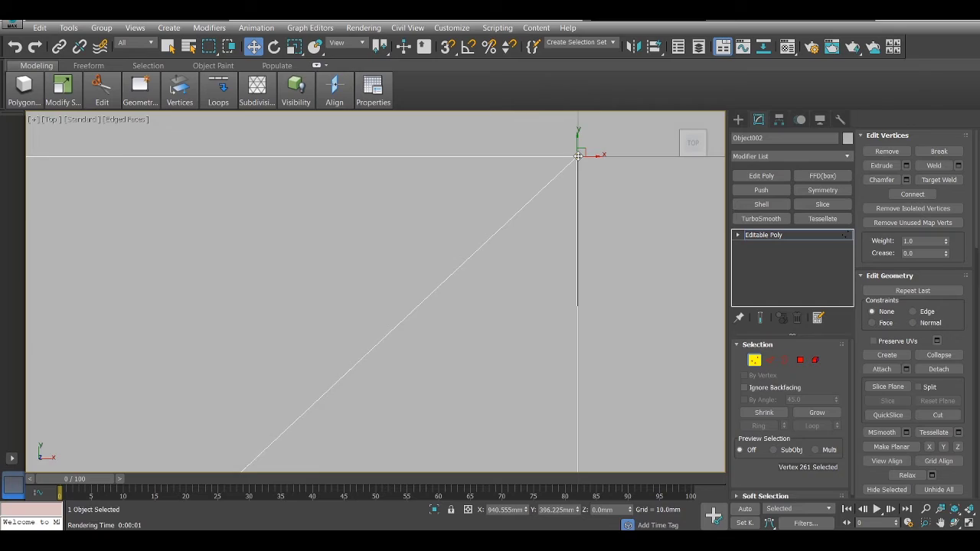
scroll(502, 201, up, 3)
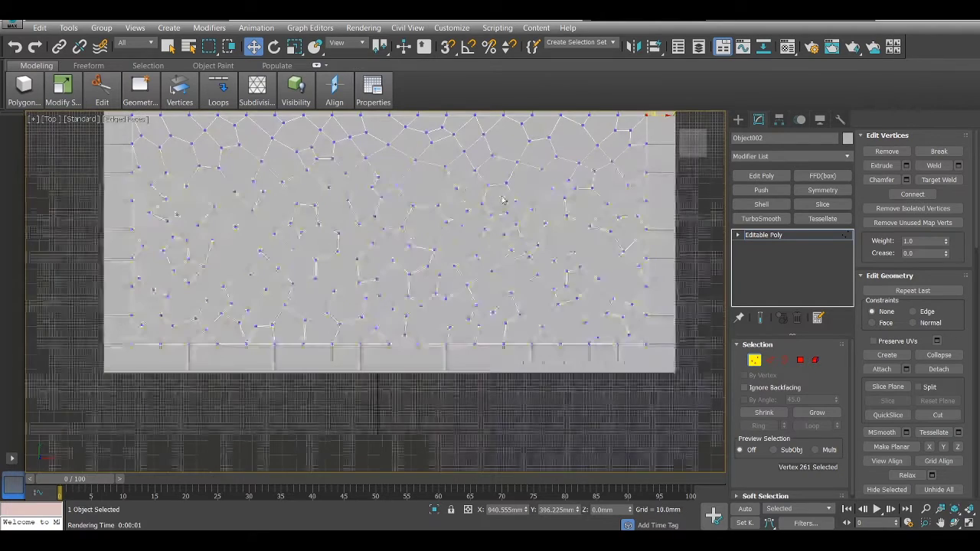
Select all polygons of the inner panel and inset each cell individually by 7 mm.
key(5)
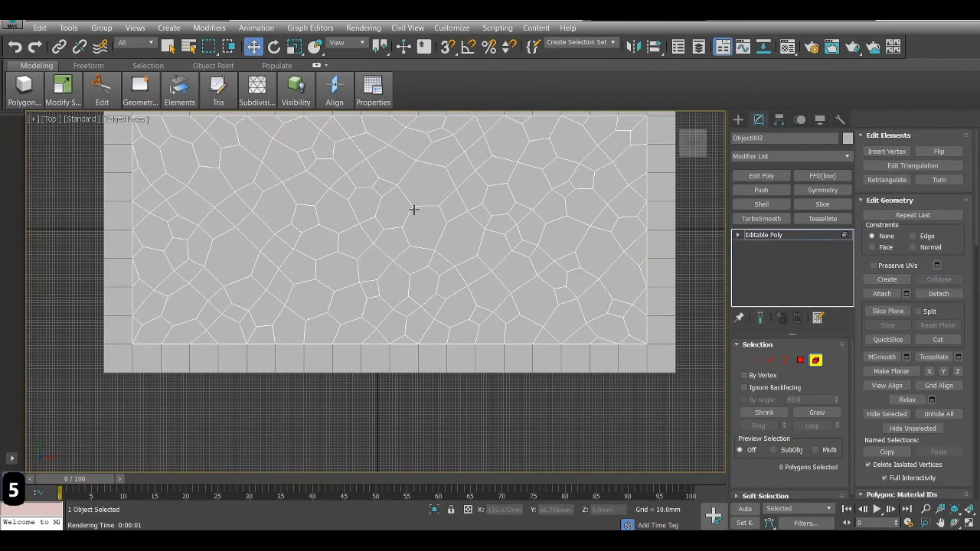
click(414, 211)
key(4)
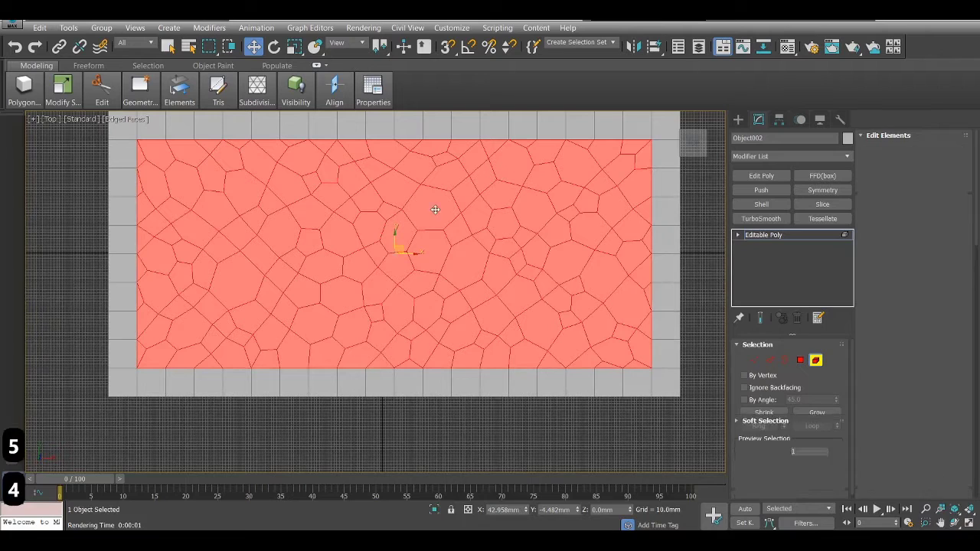
right_click(503, 200)
click(395, 268)
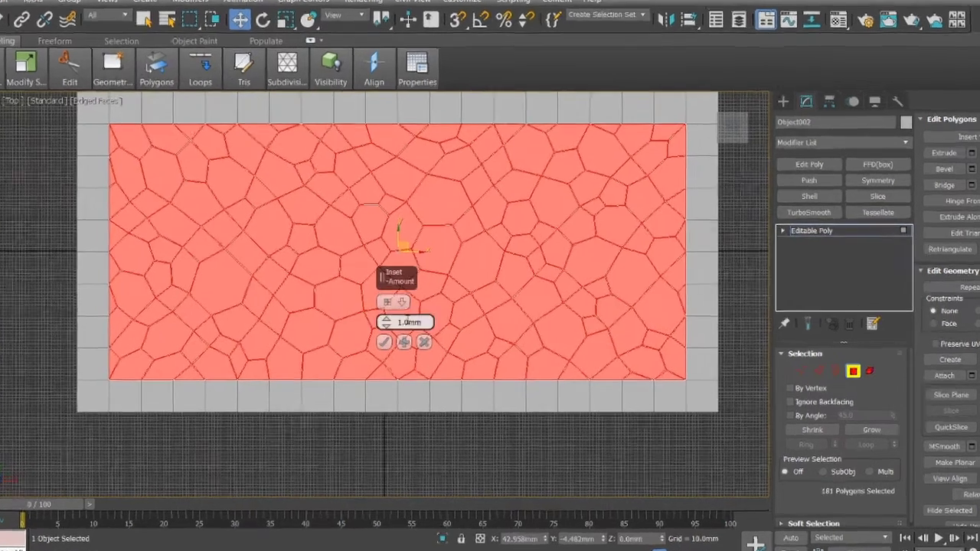
click(404, 317)
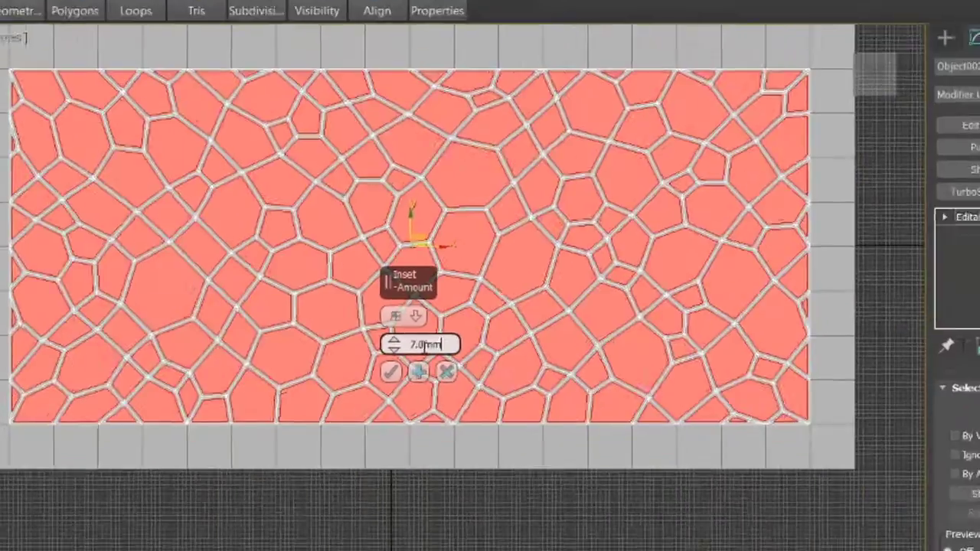
text(7)
key(Return)
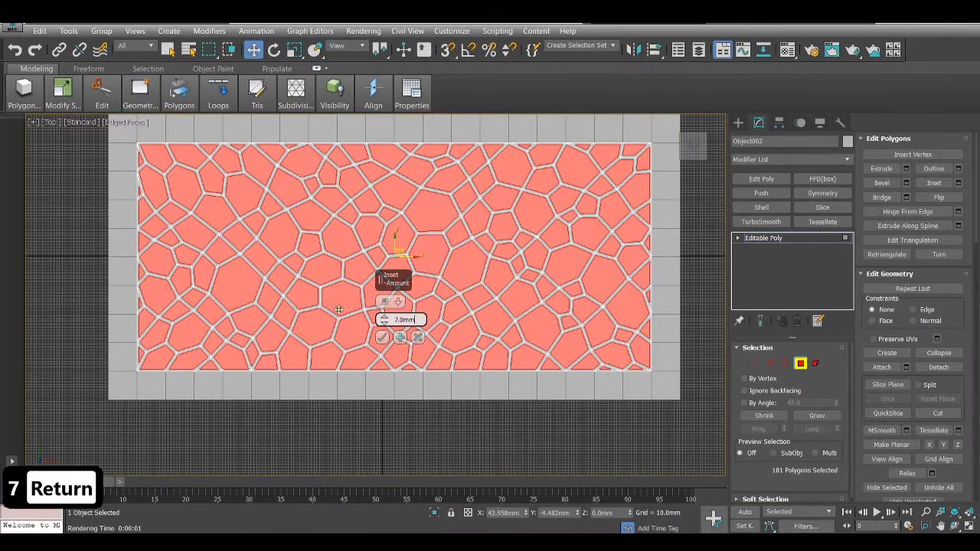
click(383, 339)
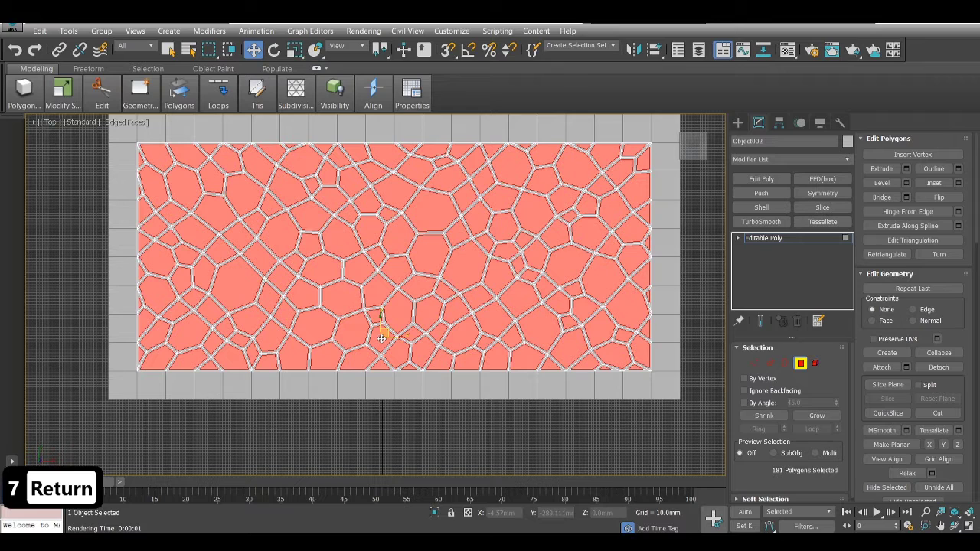
Delete the selected inset cell polygons to leave an open lattice.
key(F12)
click(572, 222)
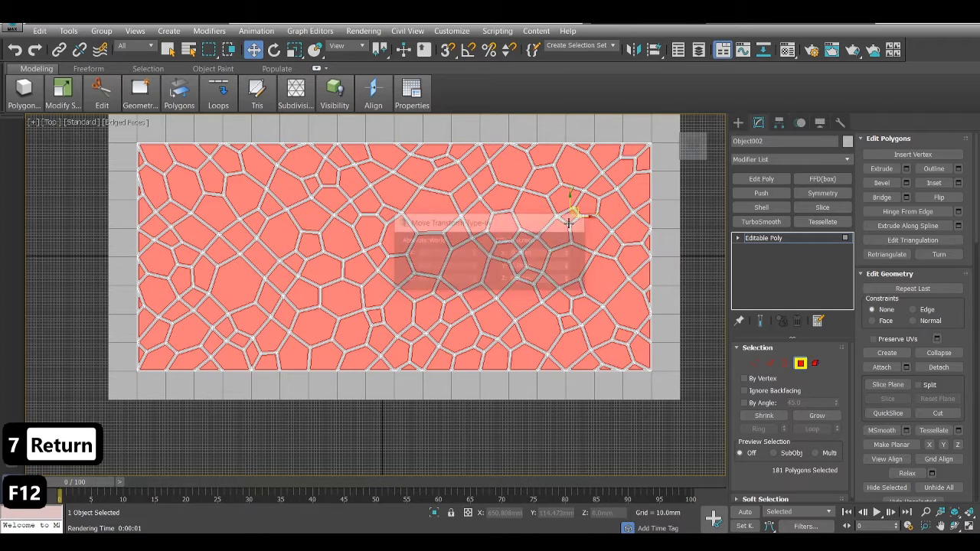
key(Delete)
Attach the surrounding border to the lattice object in the perspective view.
key(alt+w)
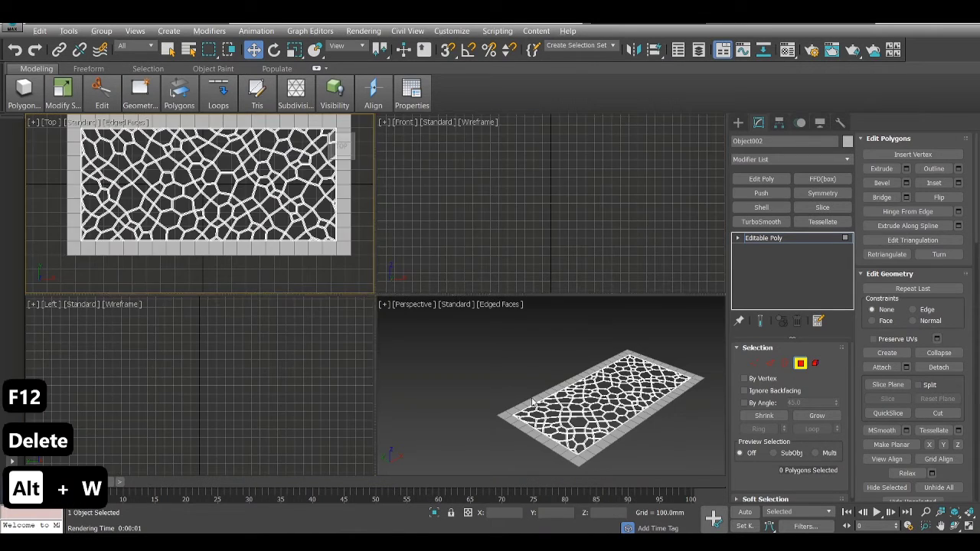
click(574, 423)
key(alt+w)
alt+middle_drag(588, 365, 519, 367)
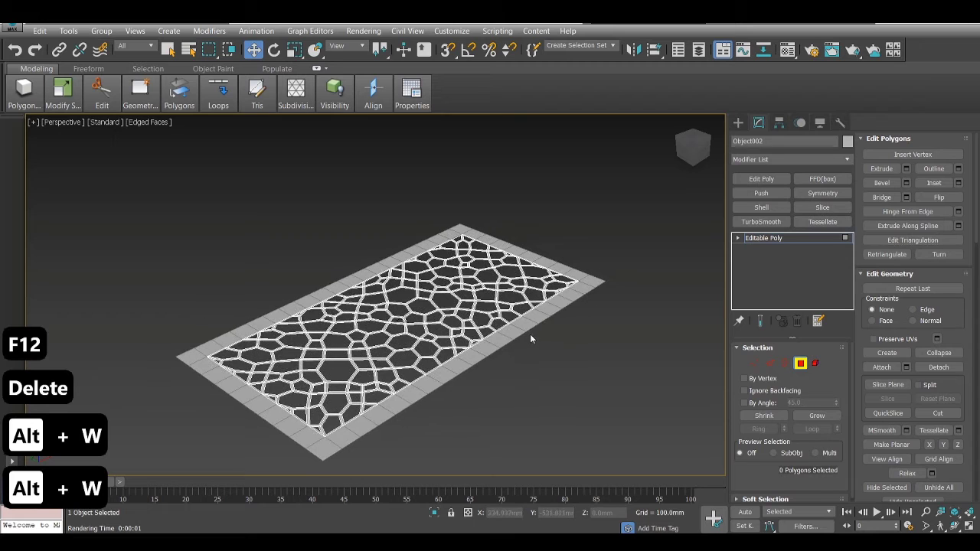
scroll(567, 304, up, 5)
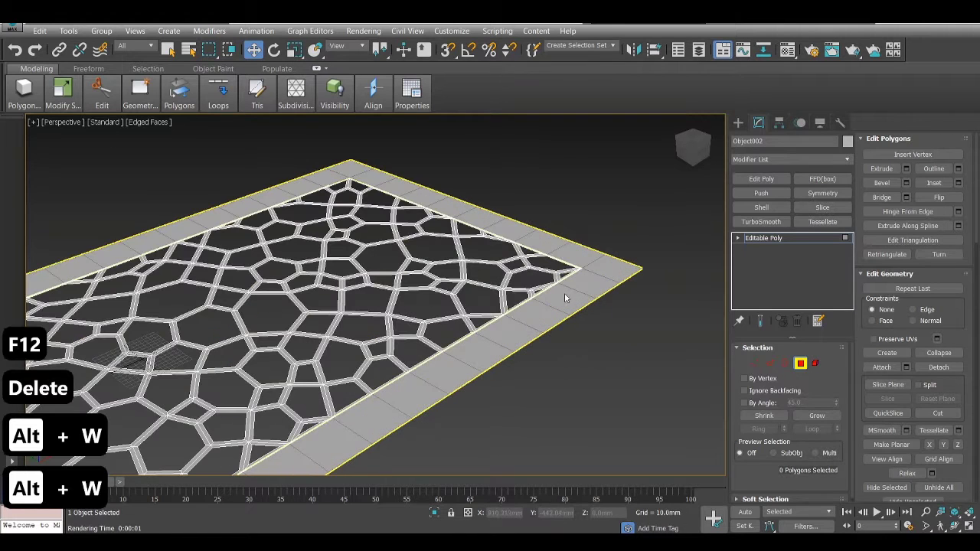
click(815, 363)
click(498, 268)
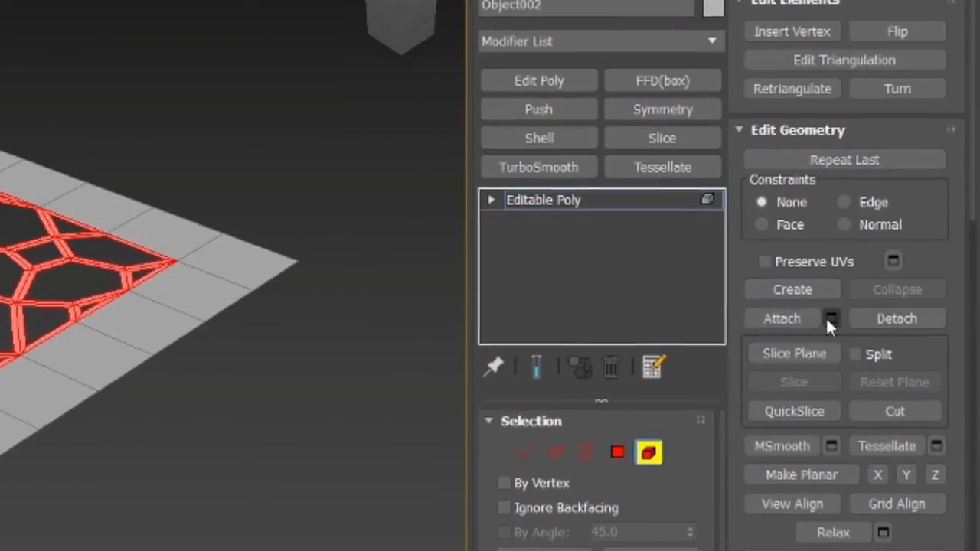
click(875, 297)
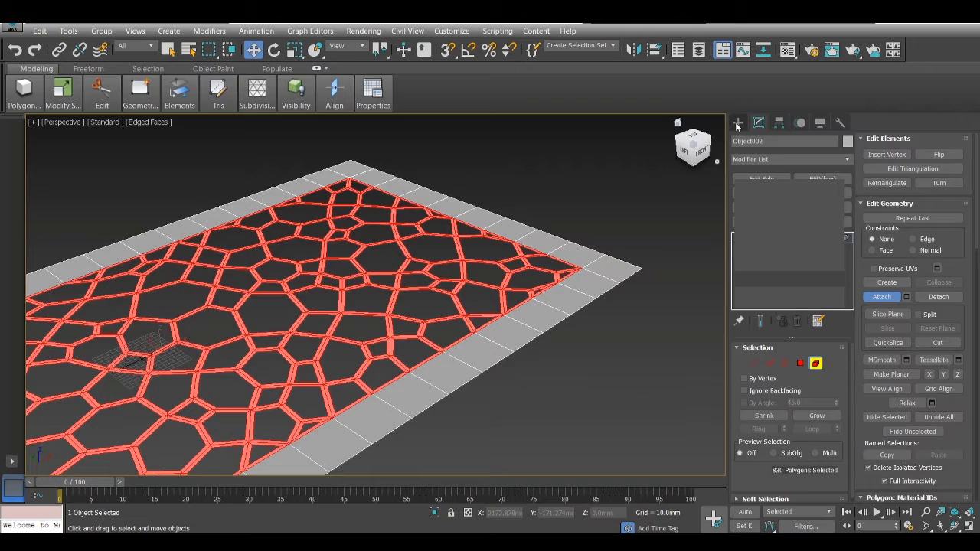
click(738, 122)
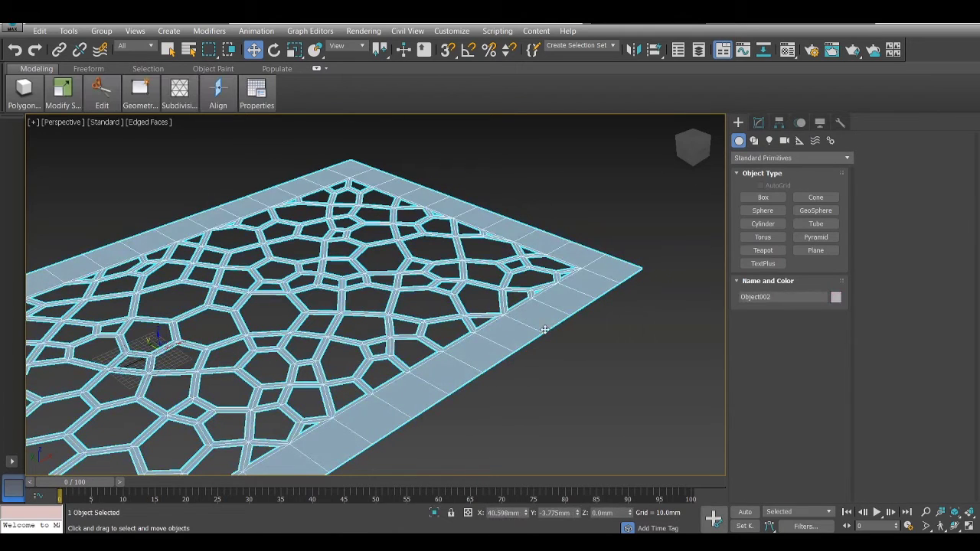
Check whether the border and the lattice are still separate elements by selecting them in the combined object.
click(758, 124)
click(815, 363)
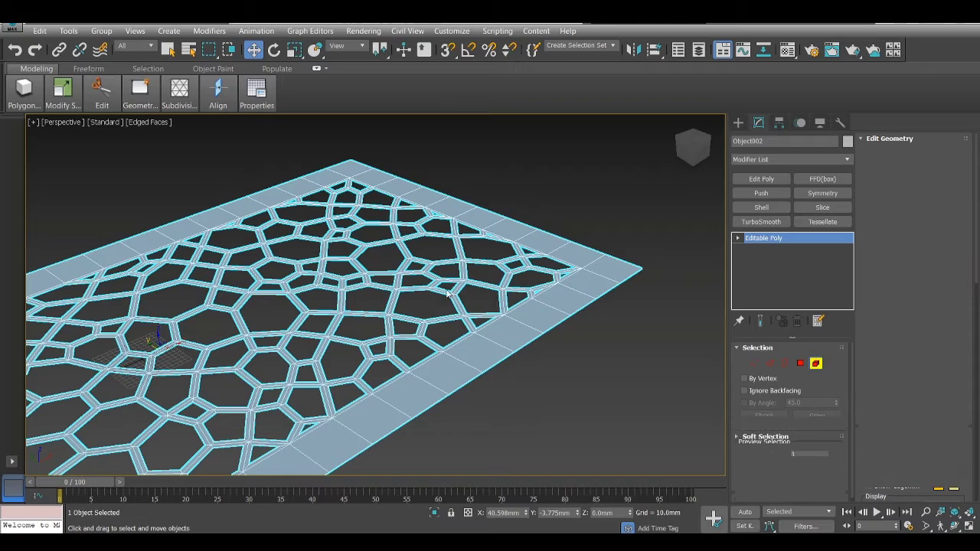
click(475, 330)
click(480, 348)
click(469, 326)
scroll(472, 337, up, 2)
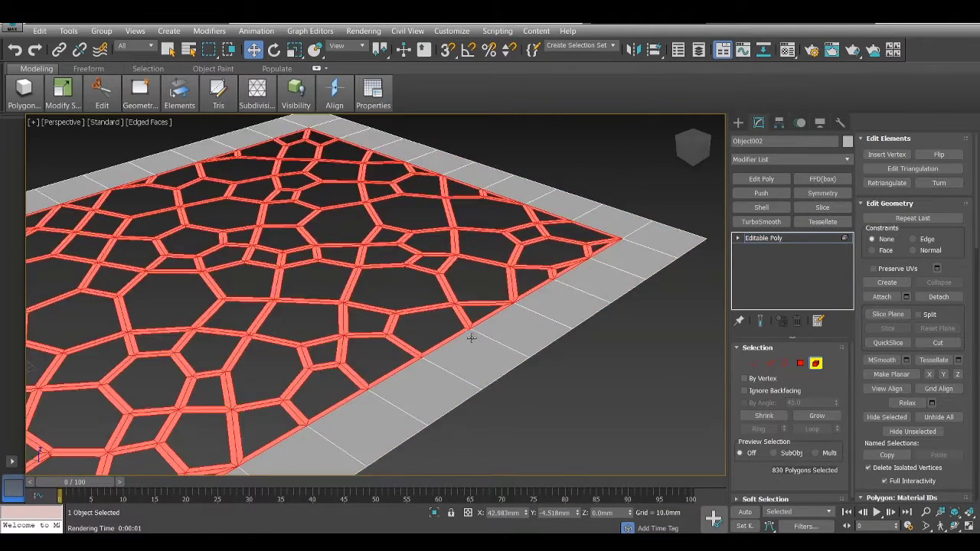
Select the two overlapping vertices where a lattice strut meets the border, preview welding them at 0.1 mm, and cancel the weld.
scroll(471, 338, up, 4)
click(754, 363)
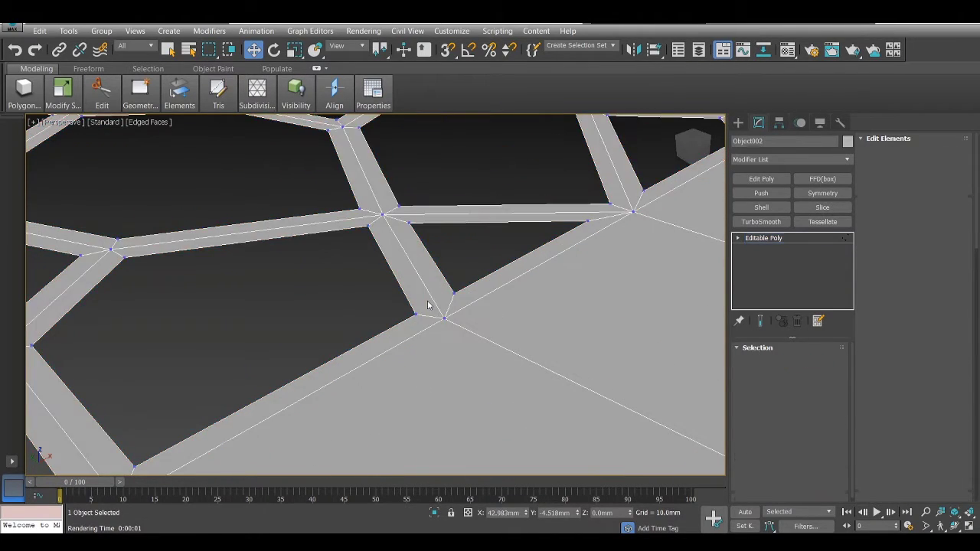
scroll(438, 312, up, 3)
drag(426, 376, 448, 353)
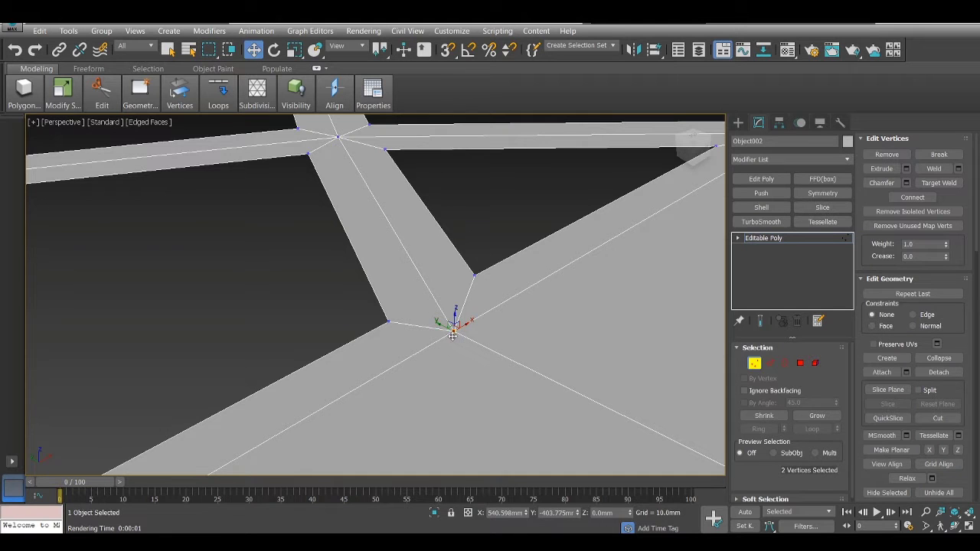
scroll(453, 336, up, 2)
right_click(522, 307)
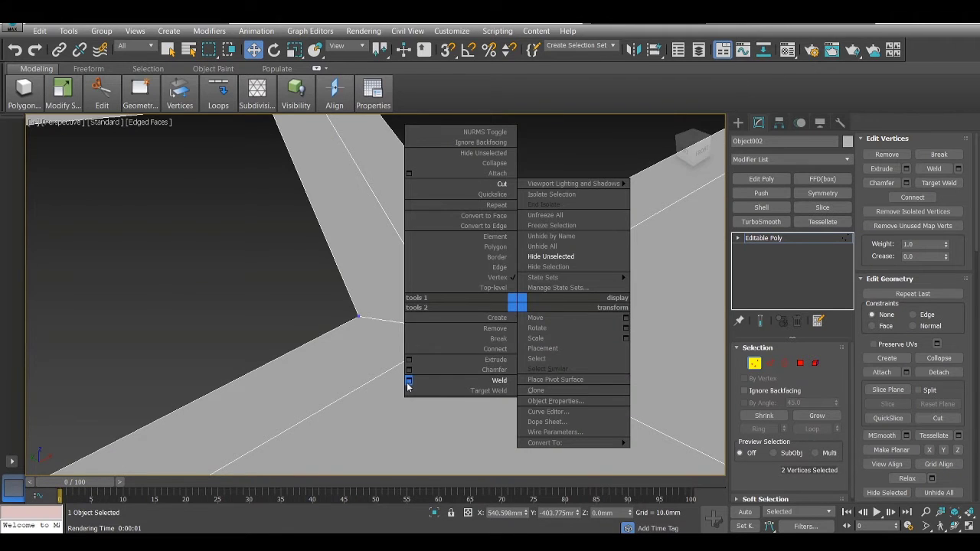
click(408, 381)
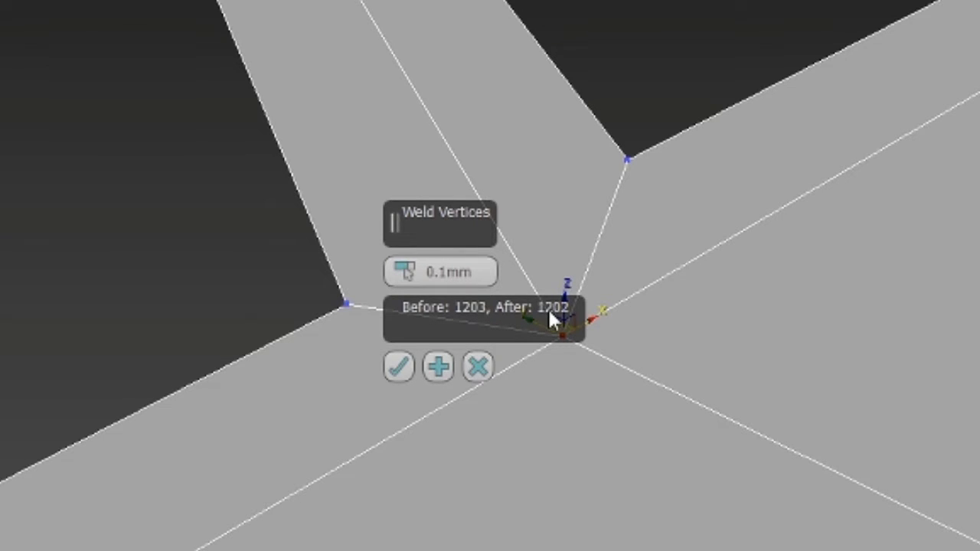
click(480, 366)
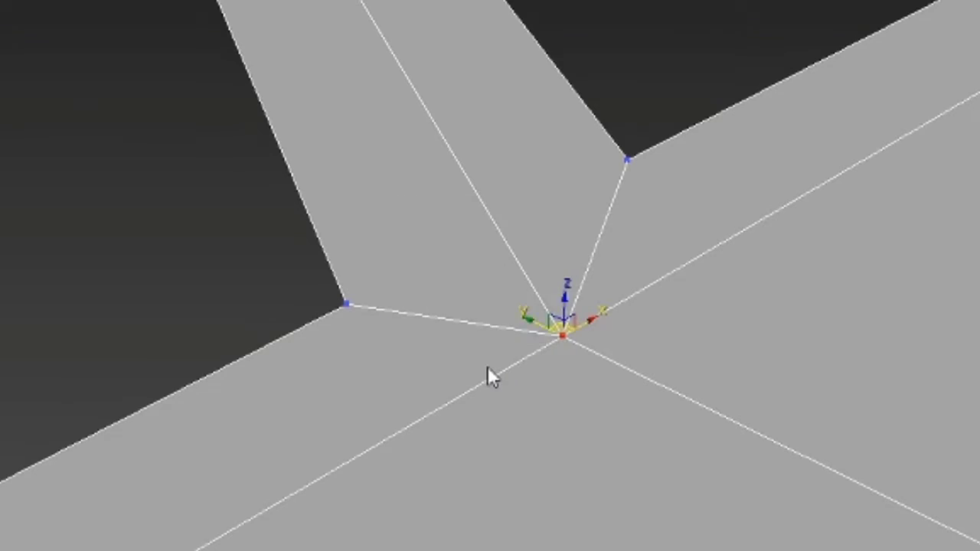
Select all vertices of the combined panel in the top view and weld them with a 1 mm threshold.
scroll(490, 367, down, 10)
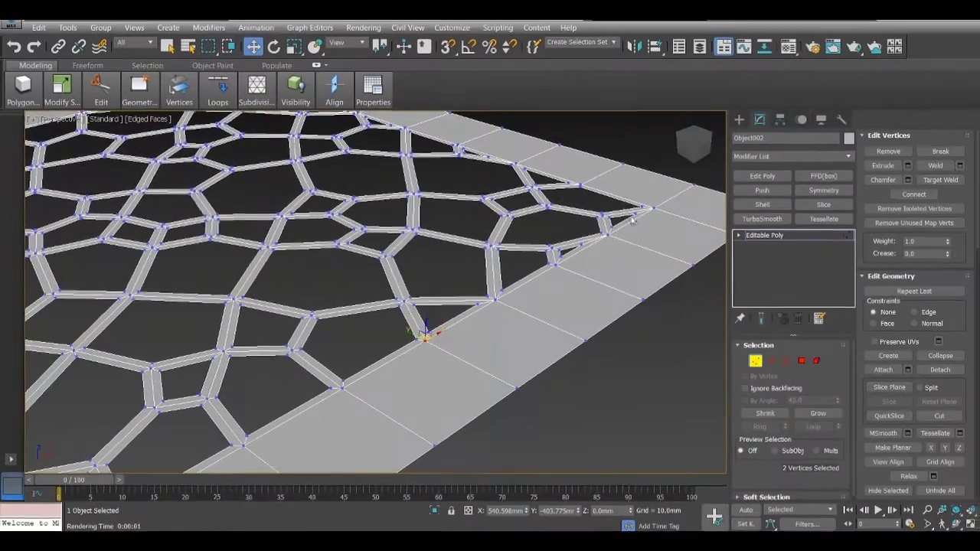
scroll(808, 147, down, 6)
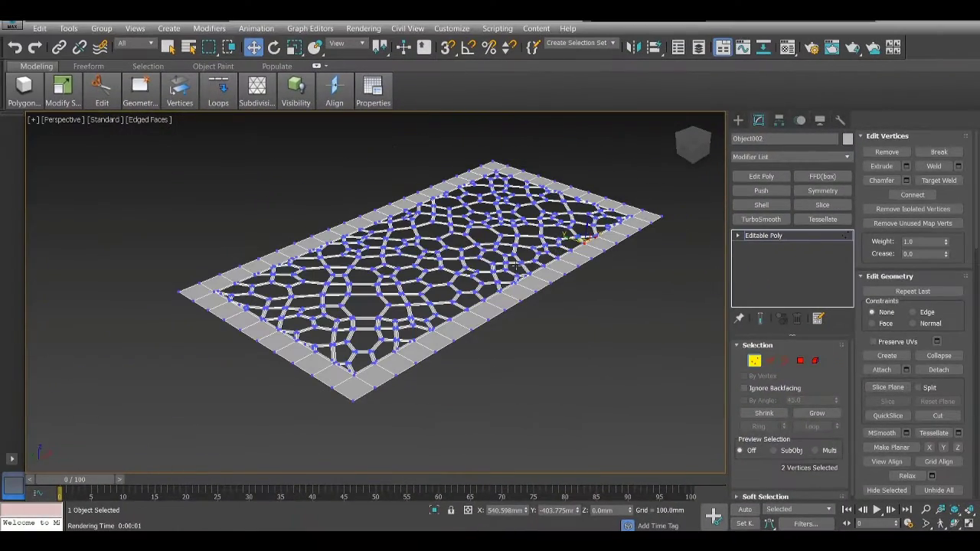
key(alt+w)
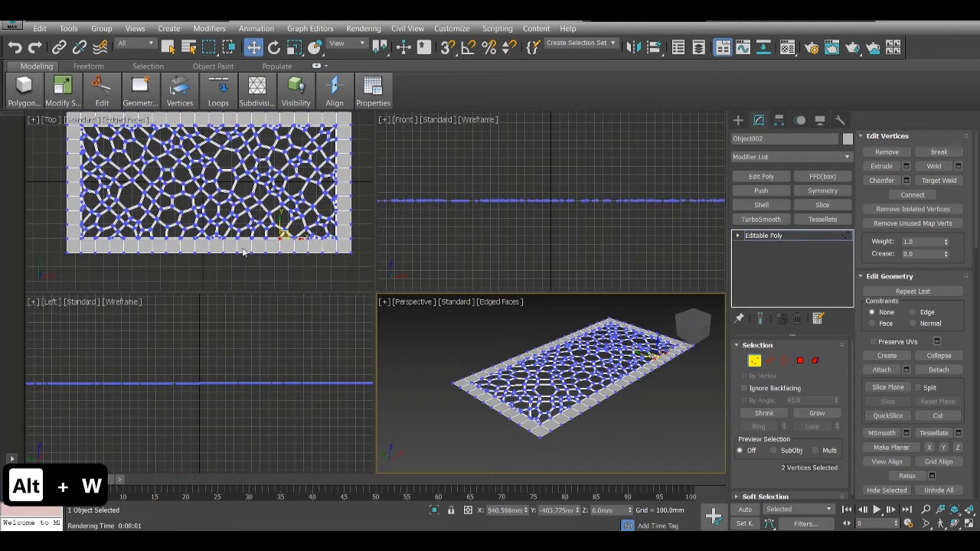
key(alt+w)
scroll(489, 181, down, 5)
drag(489, 181, 145, 332)
right_click(292, 260)
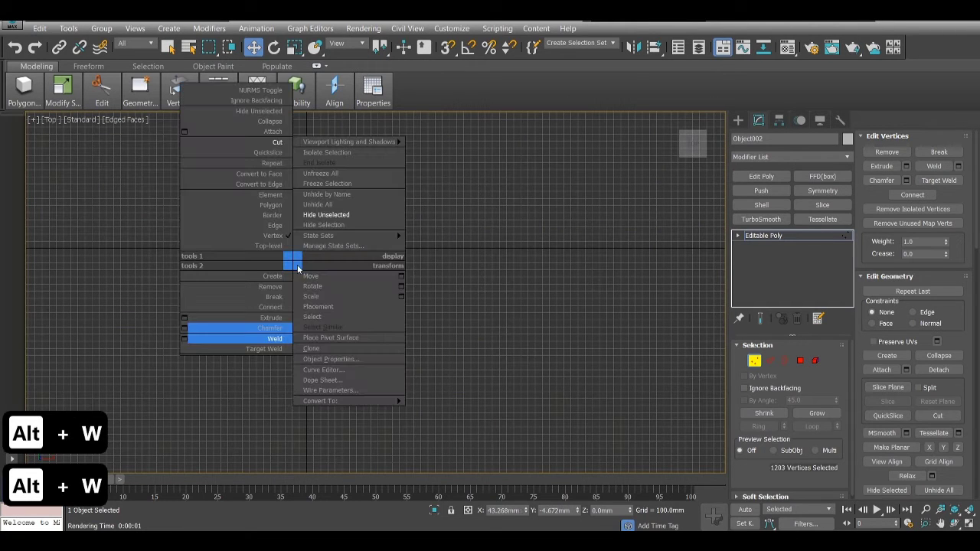
click(184, 339)
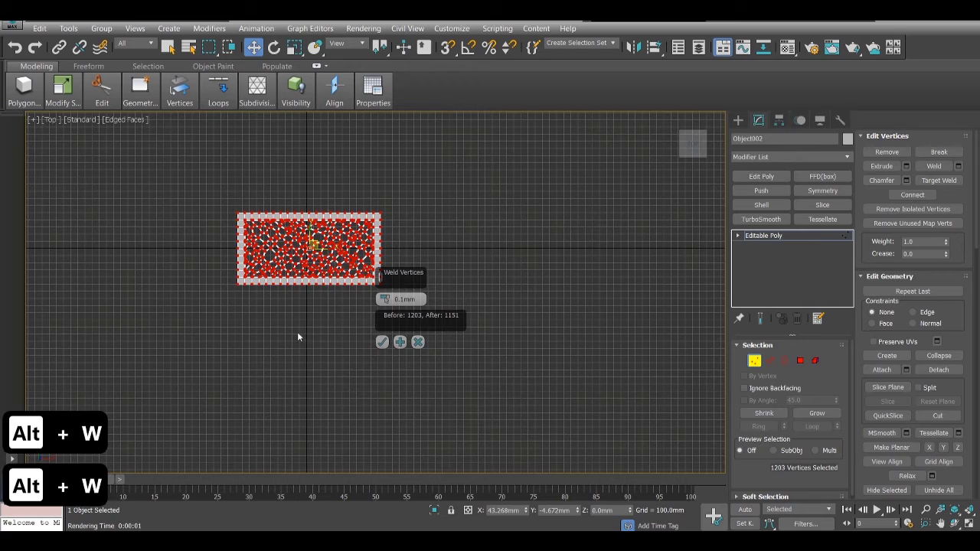
click(405, 300)
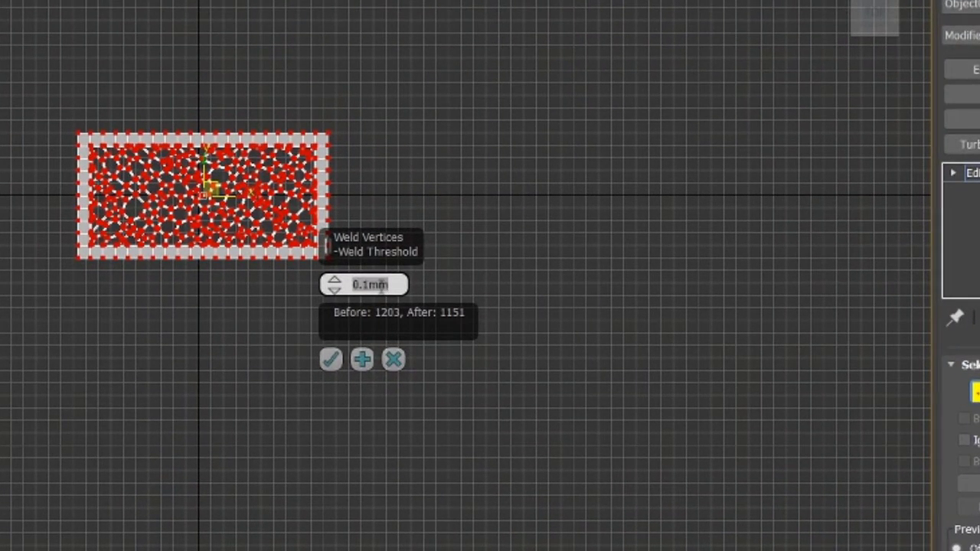
text(1)
key(Return)
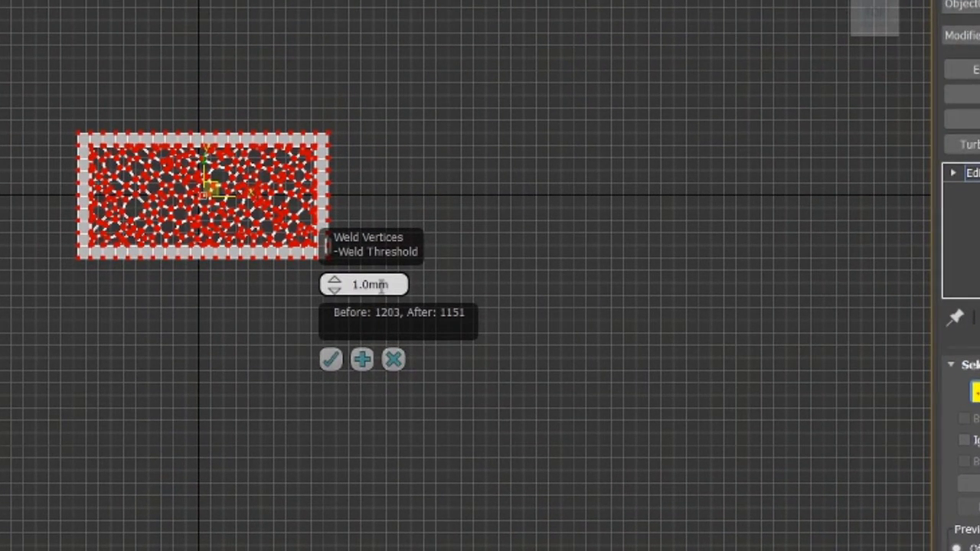
click(328, 360)
Check whether the border and the lattice select as one element after welding.
middle_drag(236, 298, 277, 295)
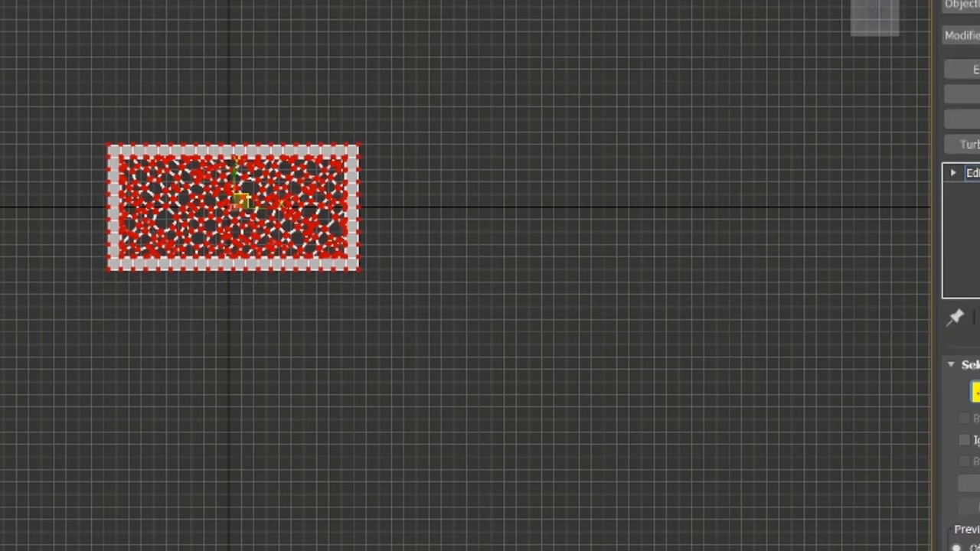
key(5)
click(317, 258)
scroll(329, 255, up, 5)
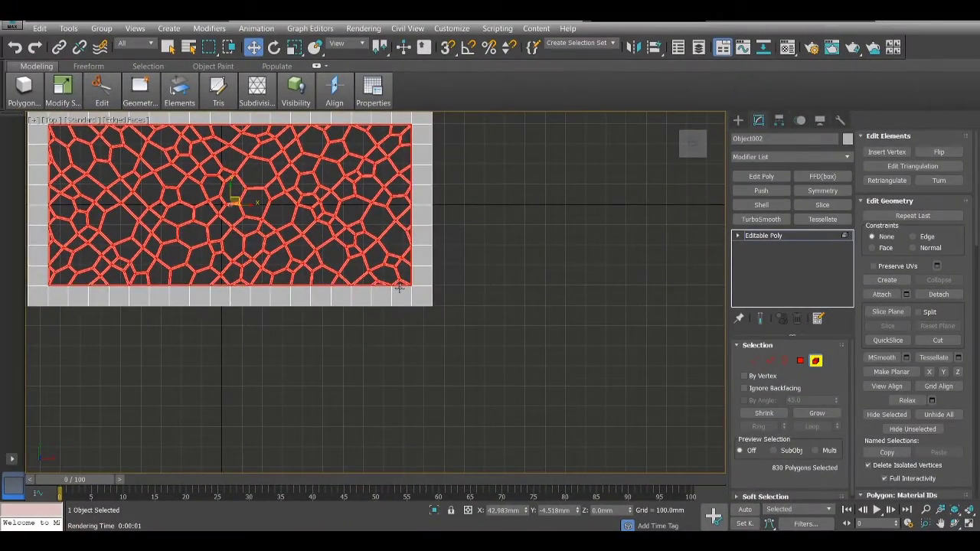
ctrl+click(399, 289)
click(498, 275)
click(412, 283)
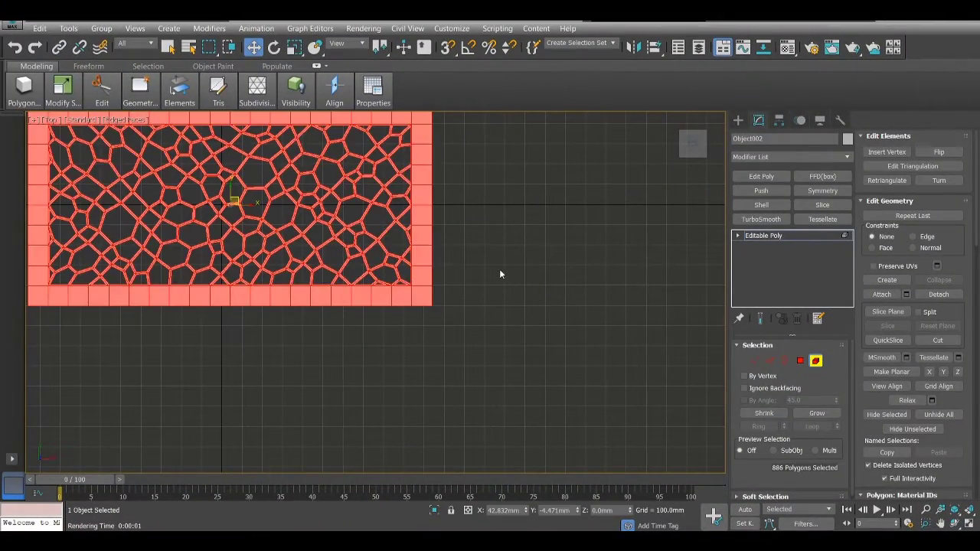
click(500, 271)
Clone the whole panel element along Y to a separate object in the perspective view.
middle_drag(500, 271, 592, 322)
key(alt+w)
click(661, 458)
key(alt+w)
middle_drag(653, 471, 554, 429)
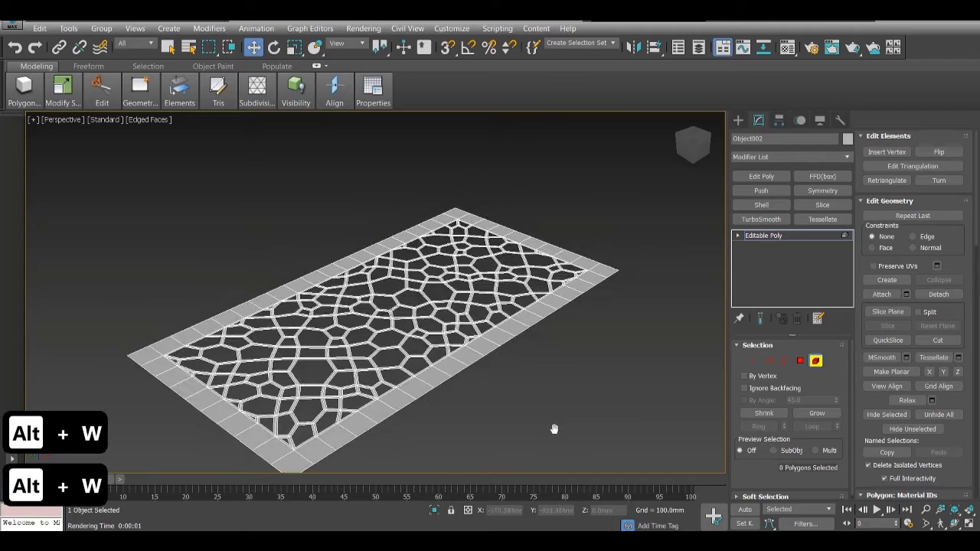
click(518, 327)
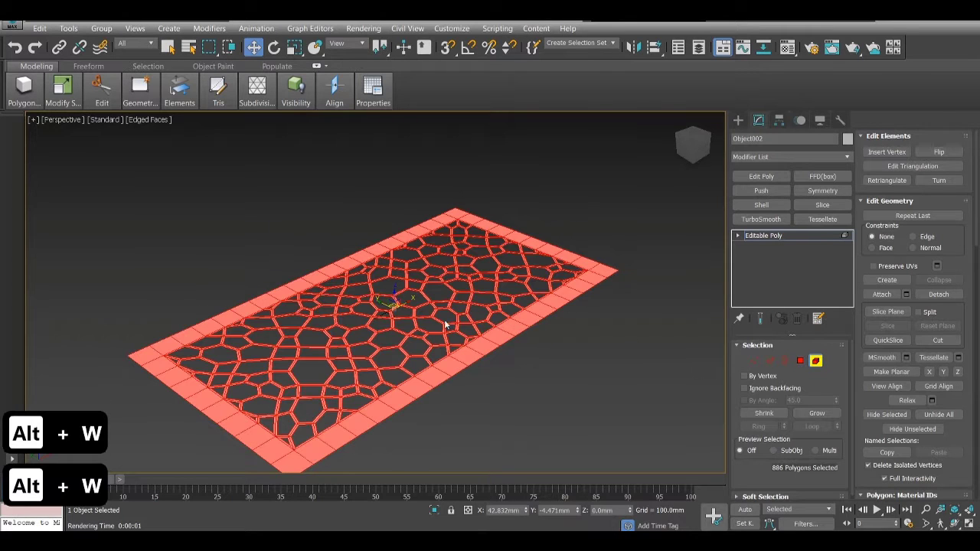
key(w)
shift+drag(381, 304, 166, 247)
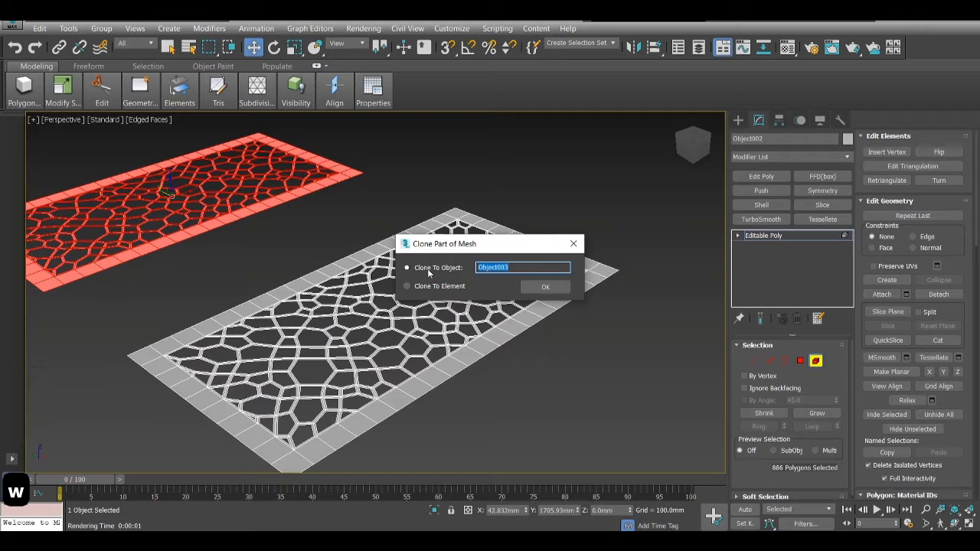
click(546, 286)
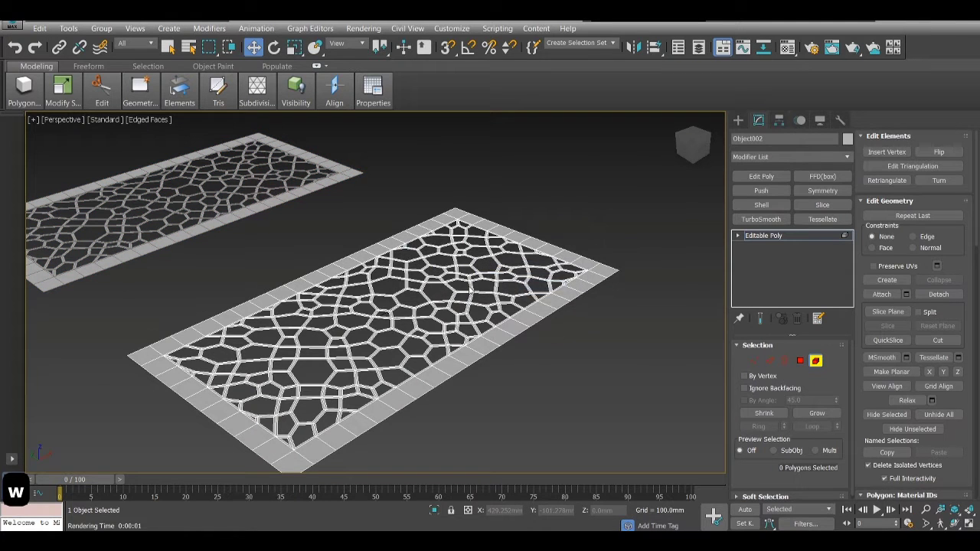
Select the original panel element and hide the unselected cloned object.
click(469, 282)
right_click(469, 282)
click(500, 237)
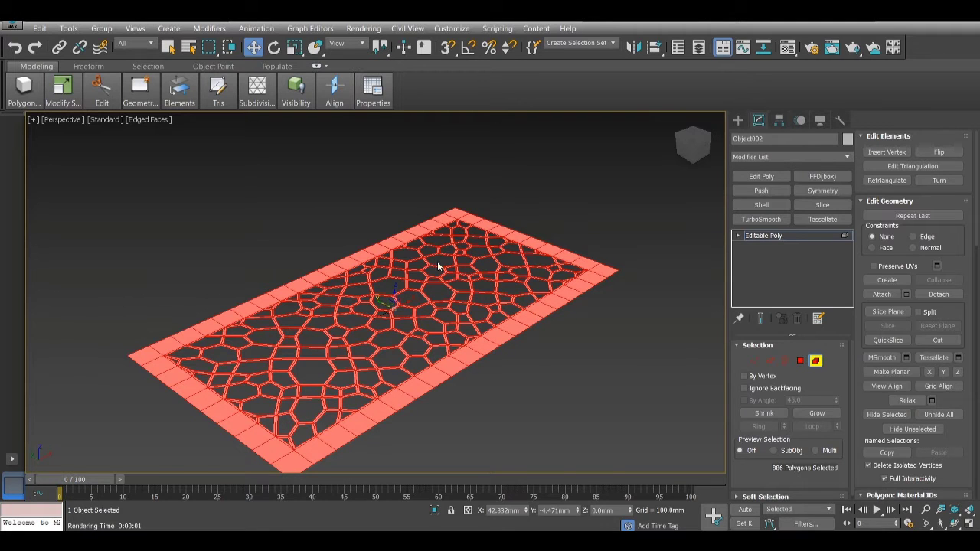
Apply a Bend modifier to the panel with X as its bend axis.
scroll(439, 262, up, 5)
scroll(442, 263, down, 5)
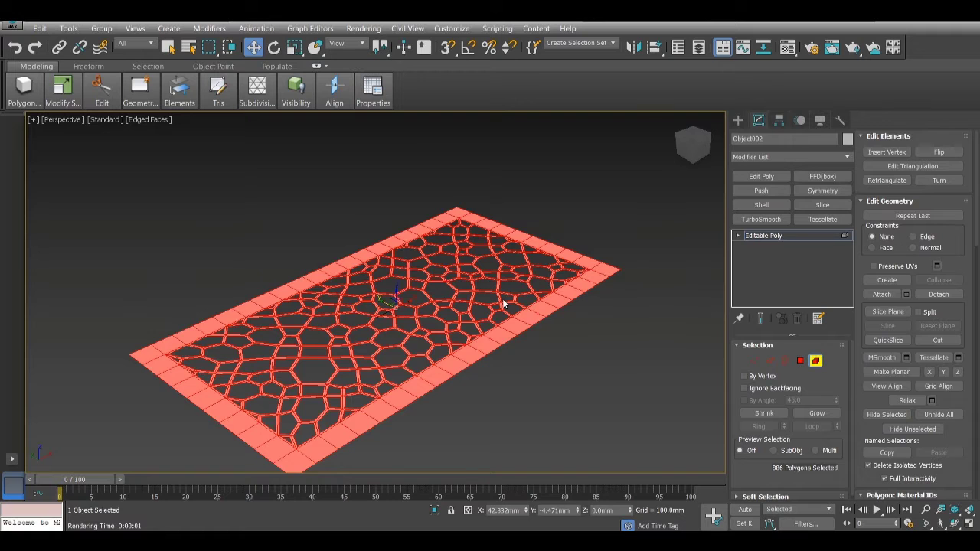
scroll(503, 303, up, 5)
scroll(503, 303, down, 5)
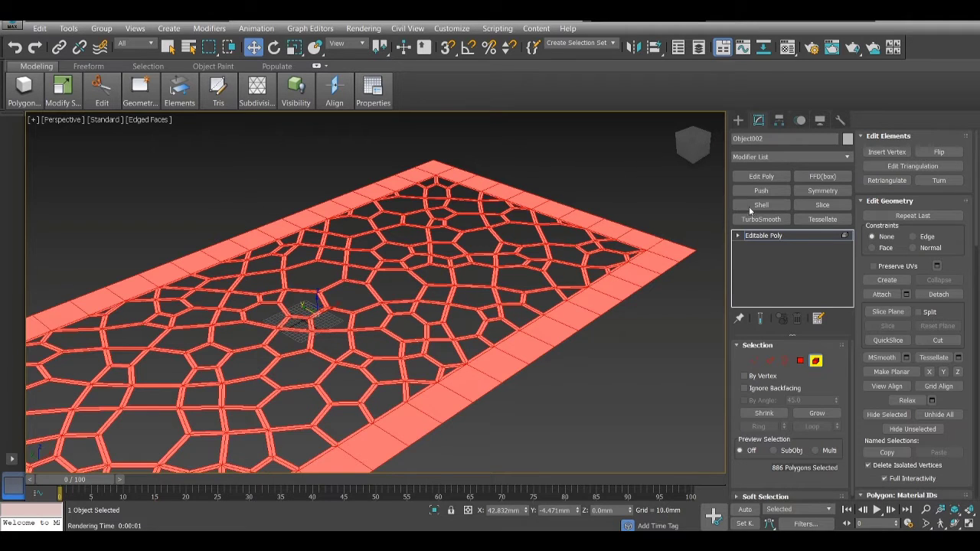
click(782, 160)
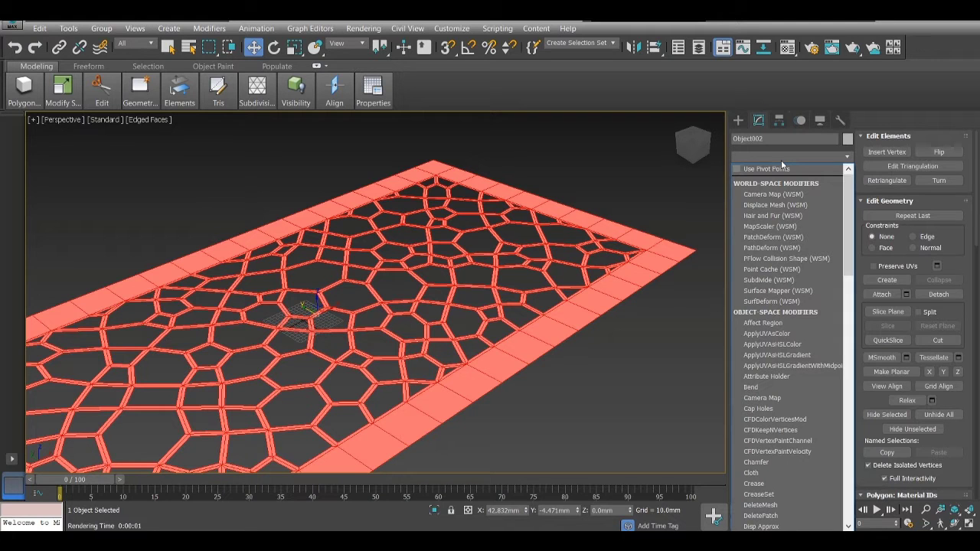
text(bend)
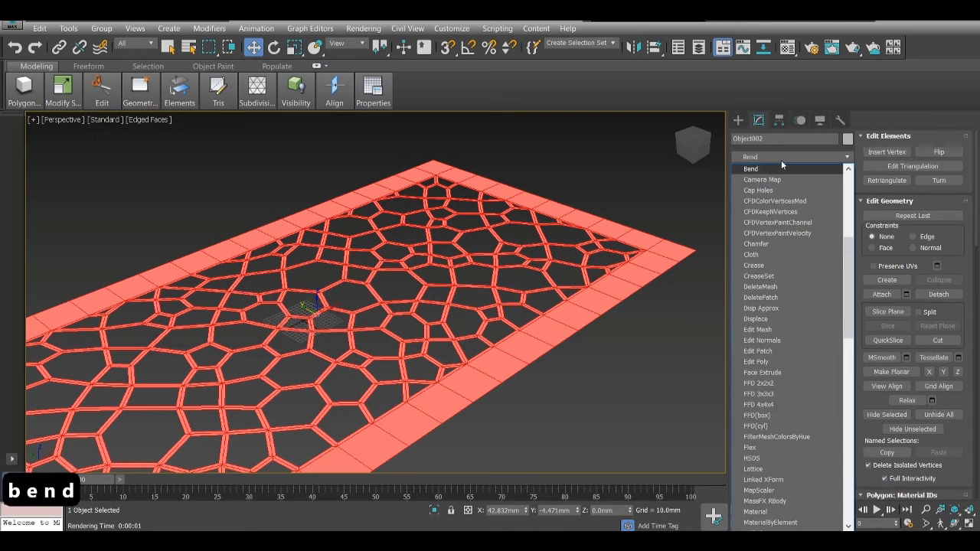
key(Return)
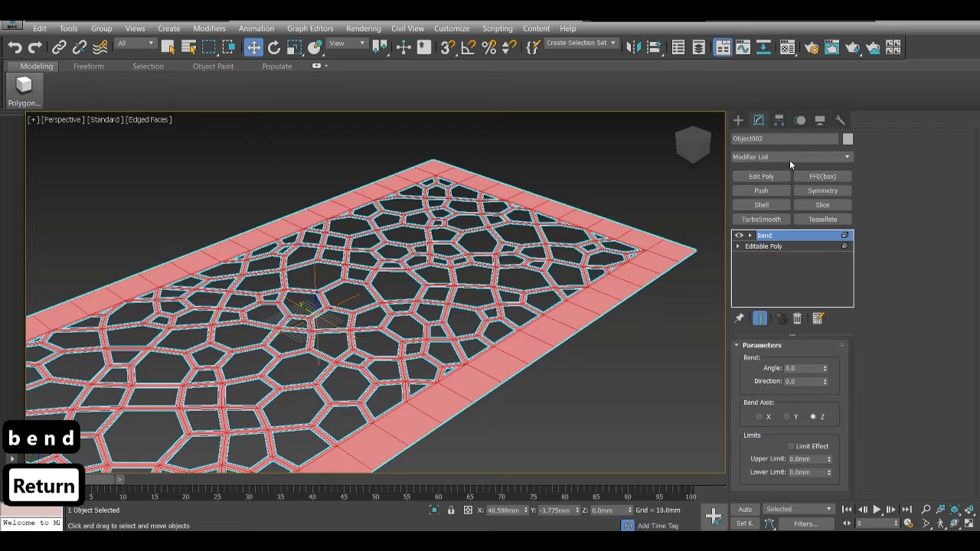
click(759, 417)
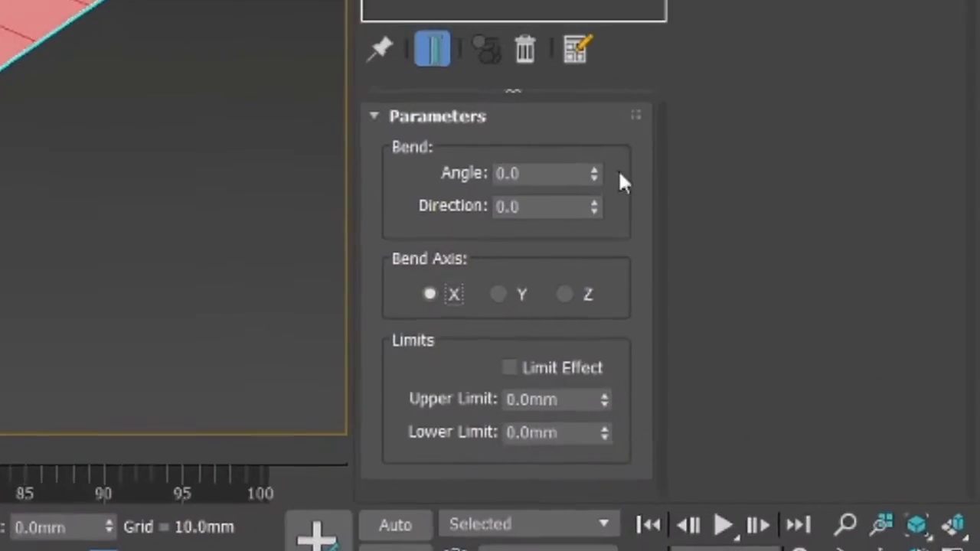
Set the Bend modifier's angle to -90.
drag(824, 368, 826, 344)
drag(570, 87, 565, 86)
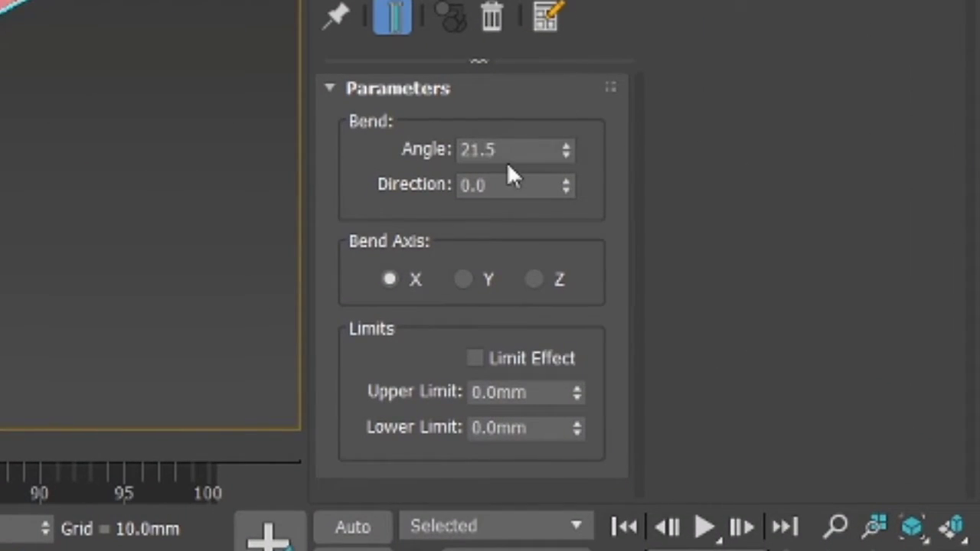
click(514, 145)
text(-90)
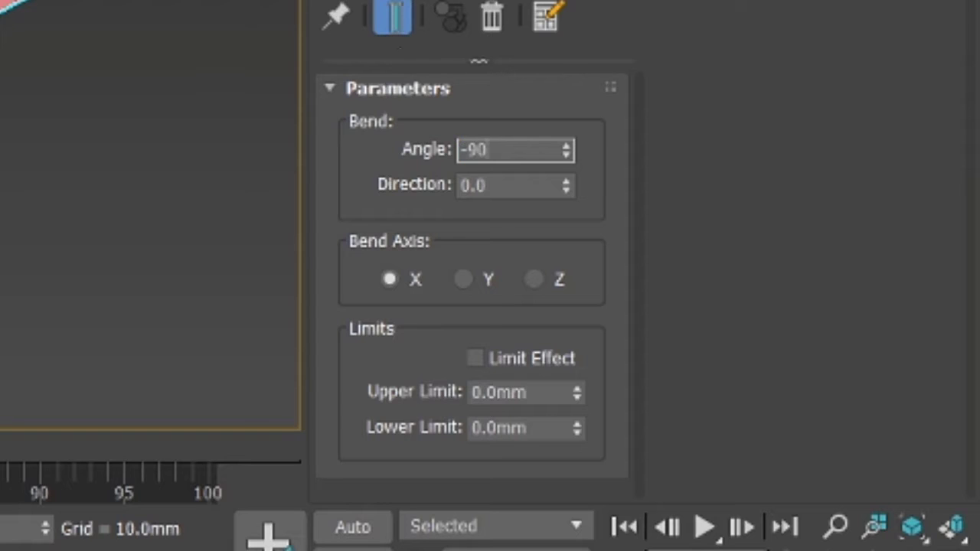
key(Return)
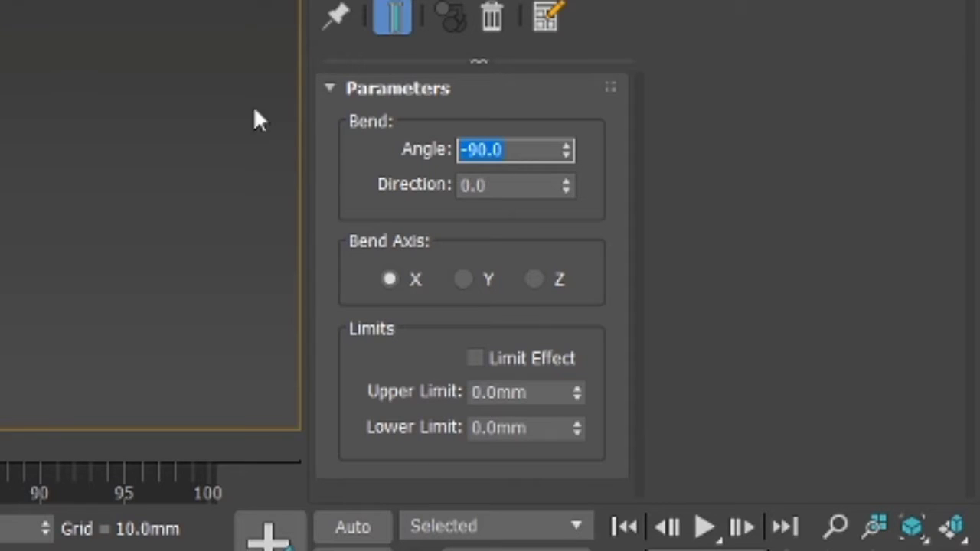
Enable Limit Effect on the bend and set its upper limit to 200 mm.
click(514, 357)
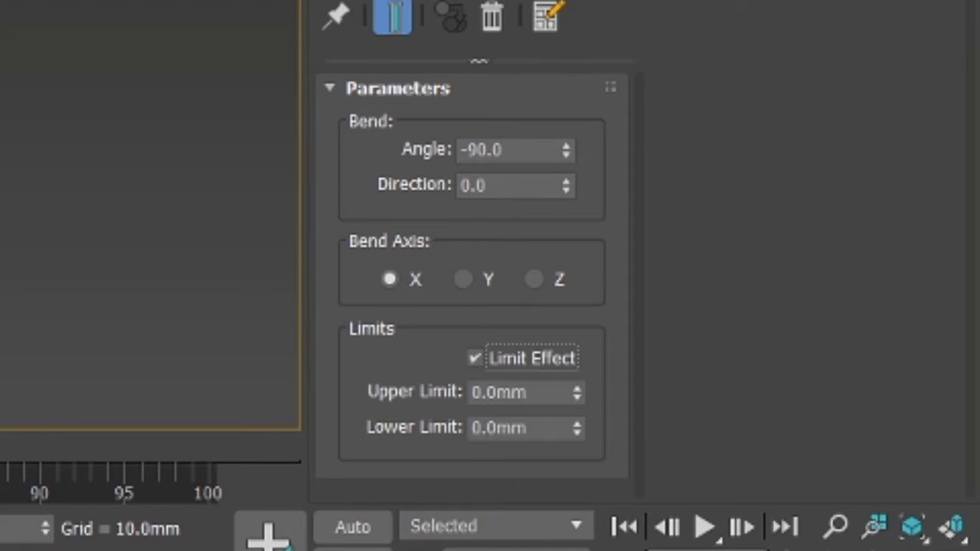
click(552, 392)
text(200)
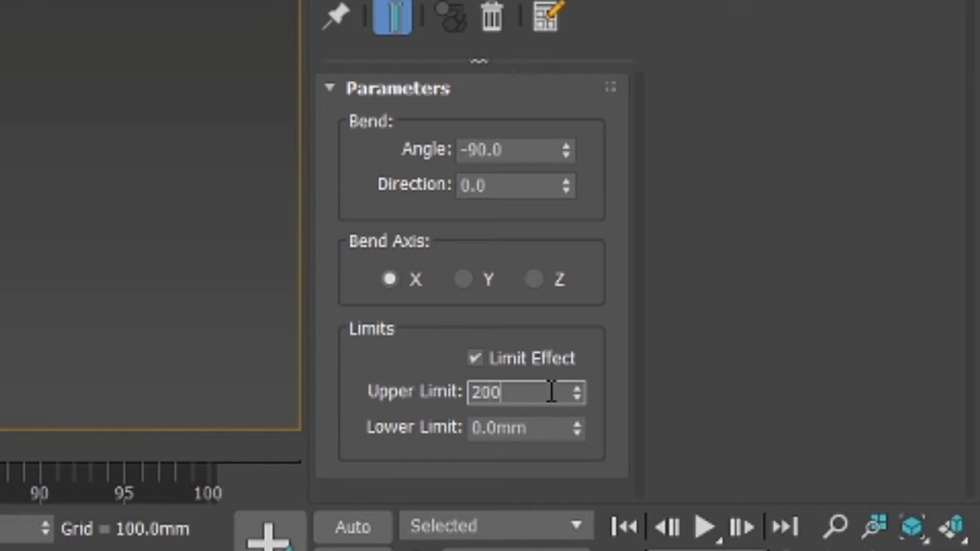
key(Return)
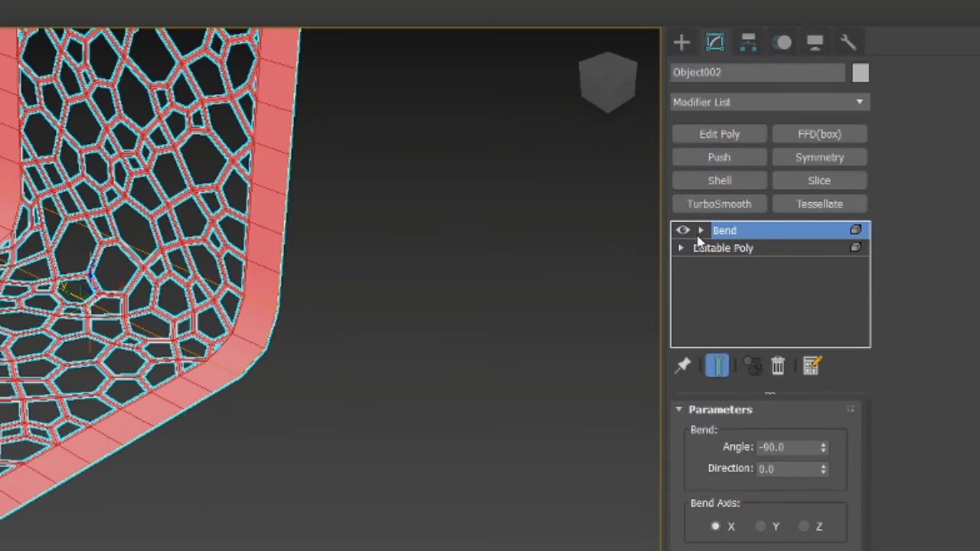
Move the Bend modifier's gizmo along X to about -32 mm to shift the fold along the panel.
click(664, 183)
click(639, 201)
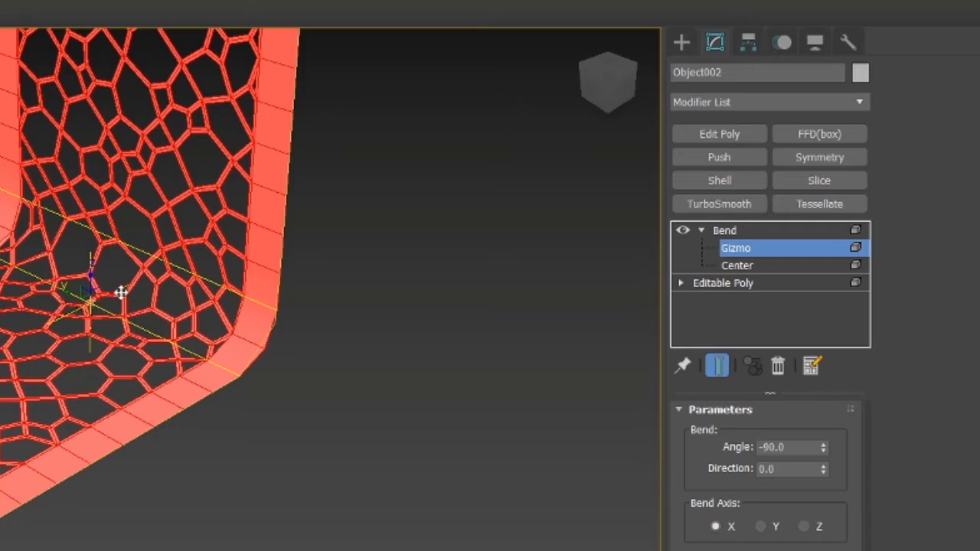
drag(120, 289, 91, 316)
Add an FFD(box) modifier above the bend on the panel and activate its Control Points level.
drag(612, 87, 605, 64)
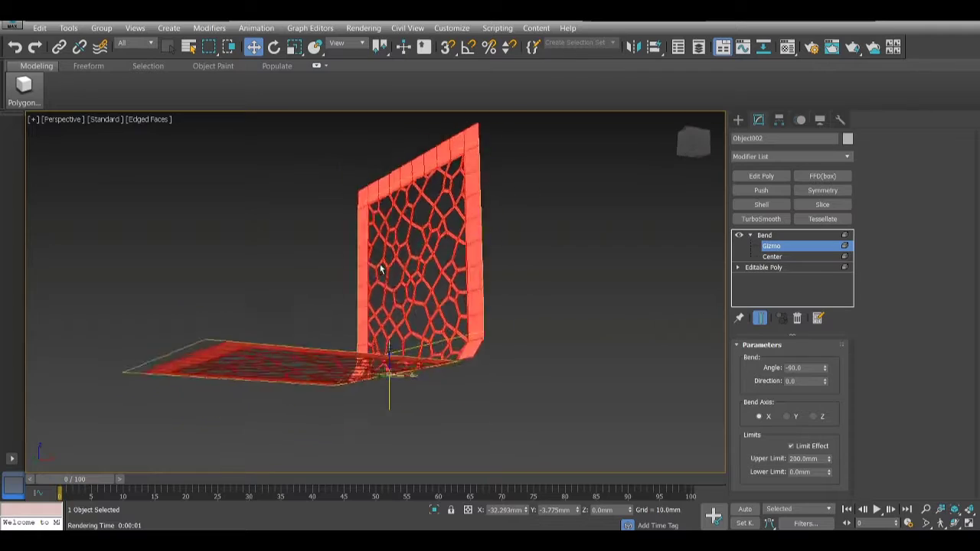
alt+middle_drag(381, 268, 511, 278)
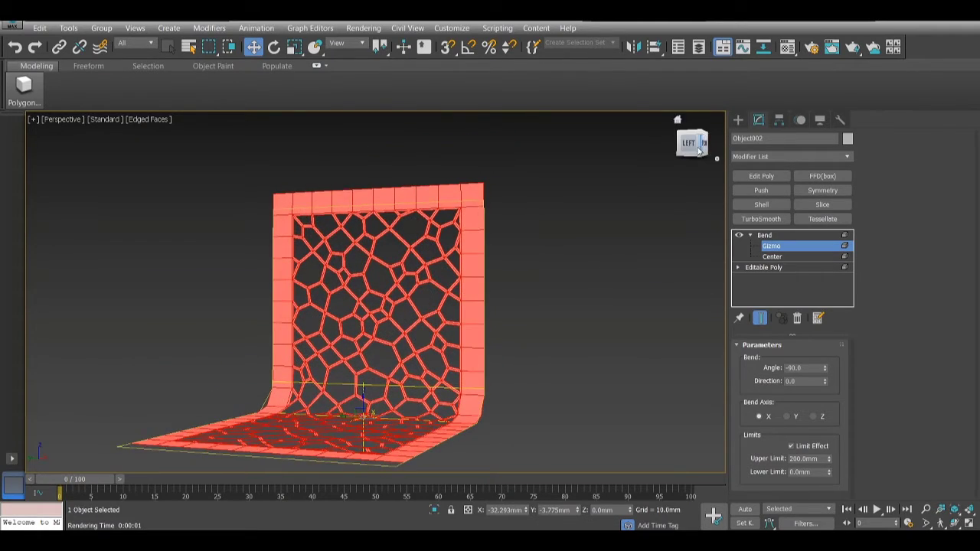
mouse_move(697, 147)
mouse_down()
mouse_move(687, 156)
mouse_move(691, 146)
mouse_up()
mouse_move(375, 293)
alt+middle_down()
mouse_move(322, 293)
mouse_move(391, 291)
mouse_move(330, 292)
mouse_move(379, 292)
alt+middle_up()
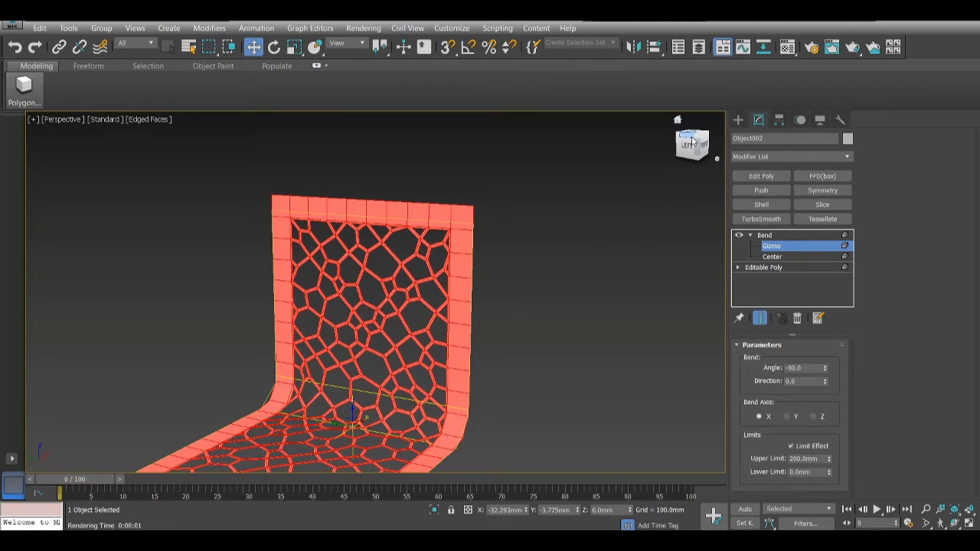
mouse_move(693, 143)
mouse_down()
mouse_move(704, 136)
mouse_move(685, 145)
mouse_up()
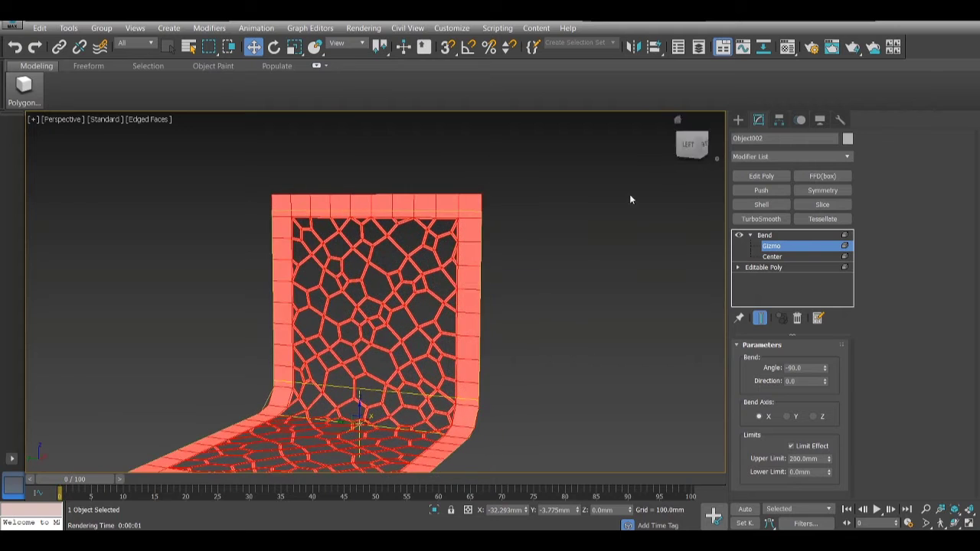
click(817, 176)
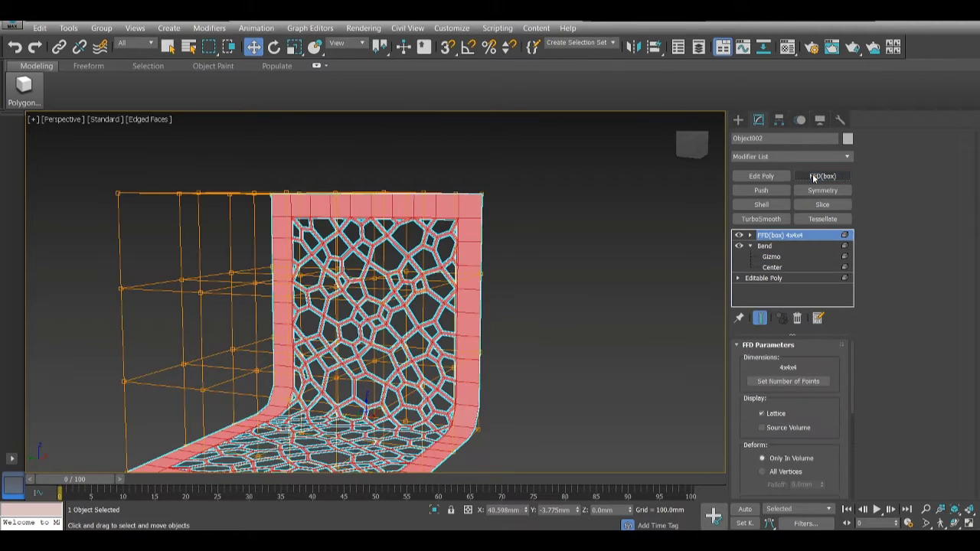
click(751, 236)
click(781, 246)
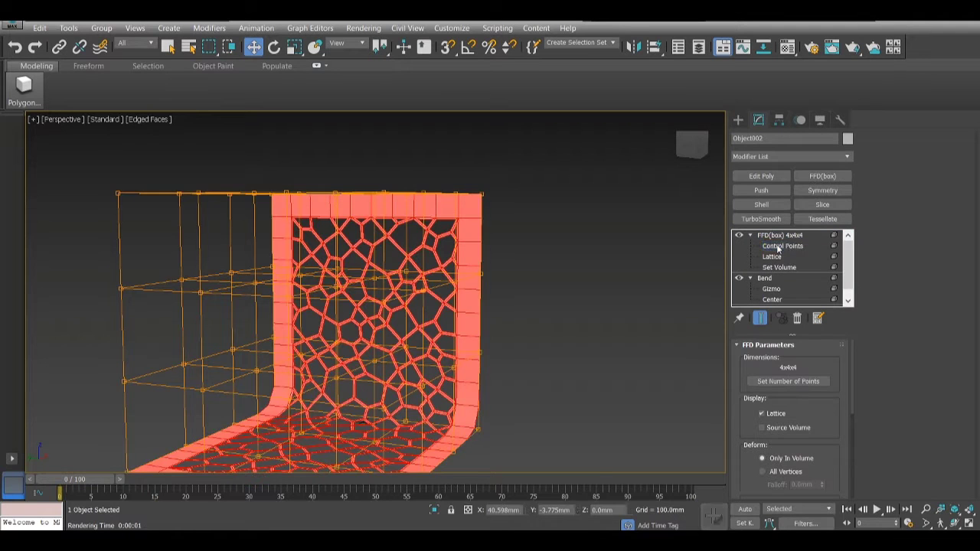
key(alt+w)
key(alt+w)
scroll(567, 257, down, 4)
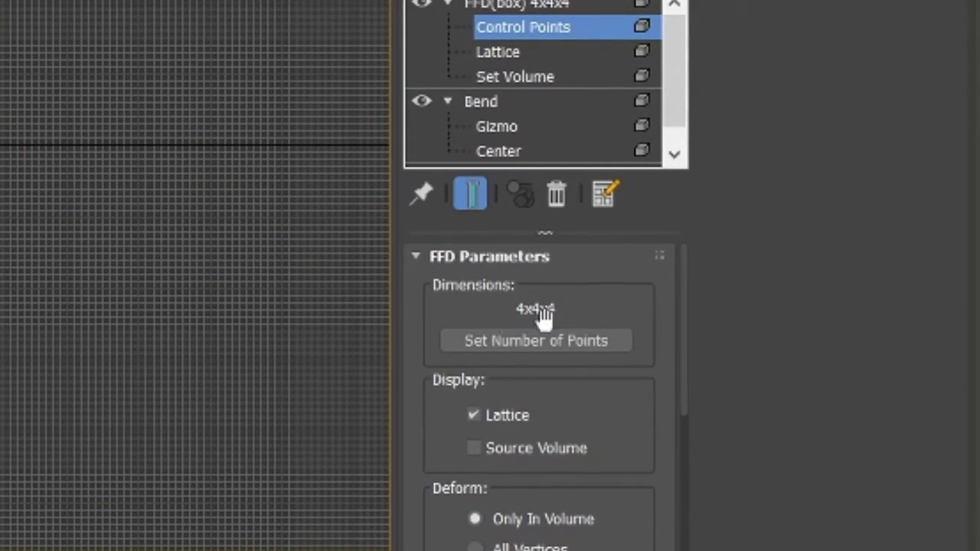
Set the FFD lattice's height to 6 points, giving 4x4x6 control points.
click(596, 346)
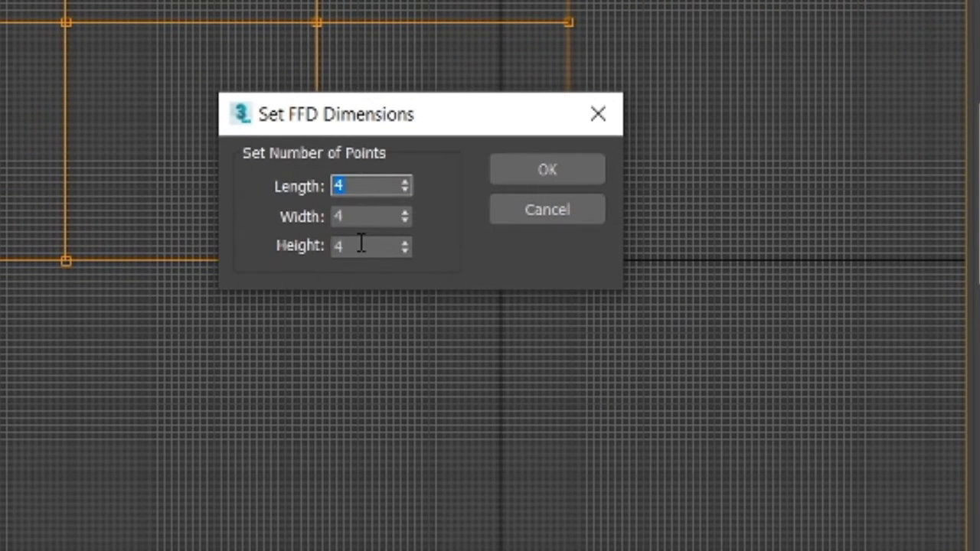
double_click(361, 245)
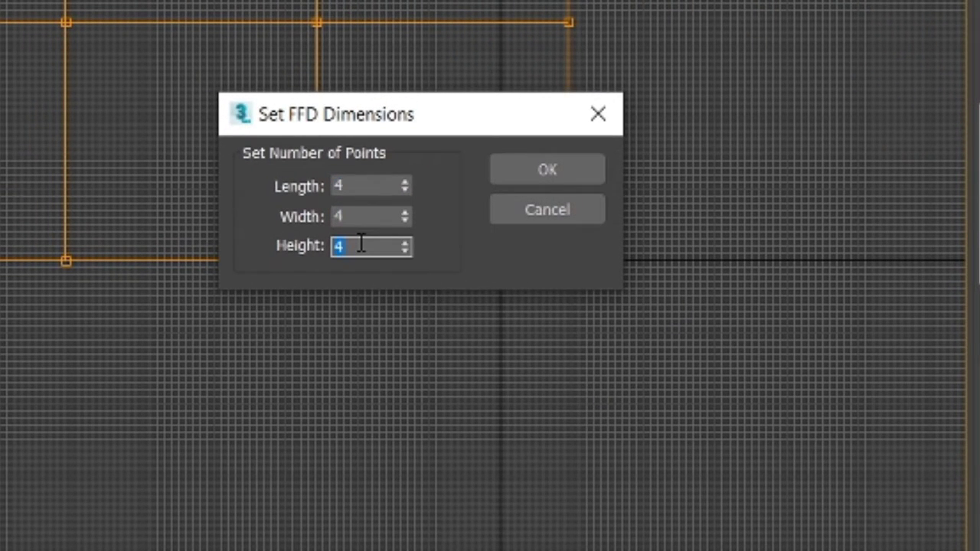
text(6)
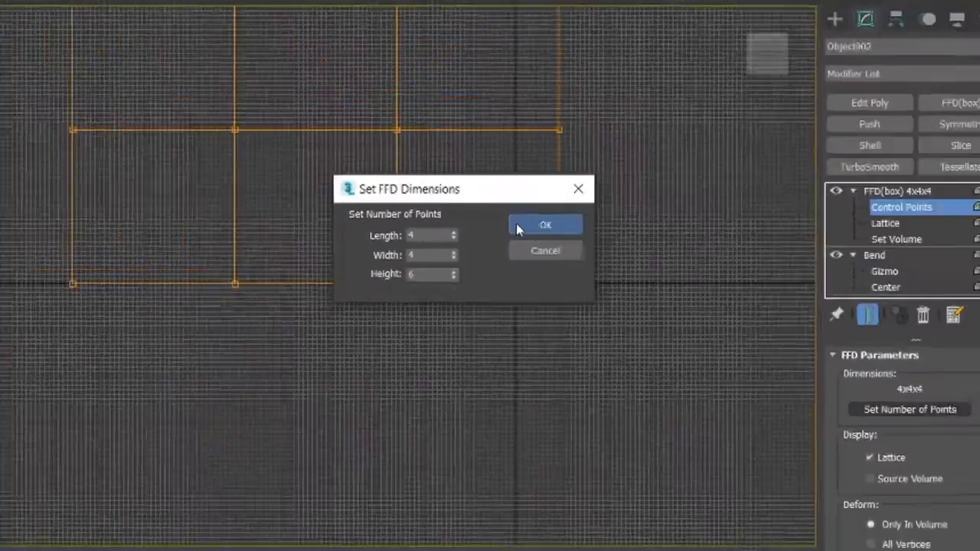
key(Return)
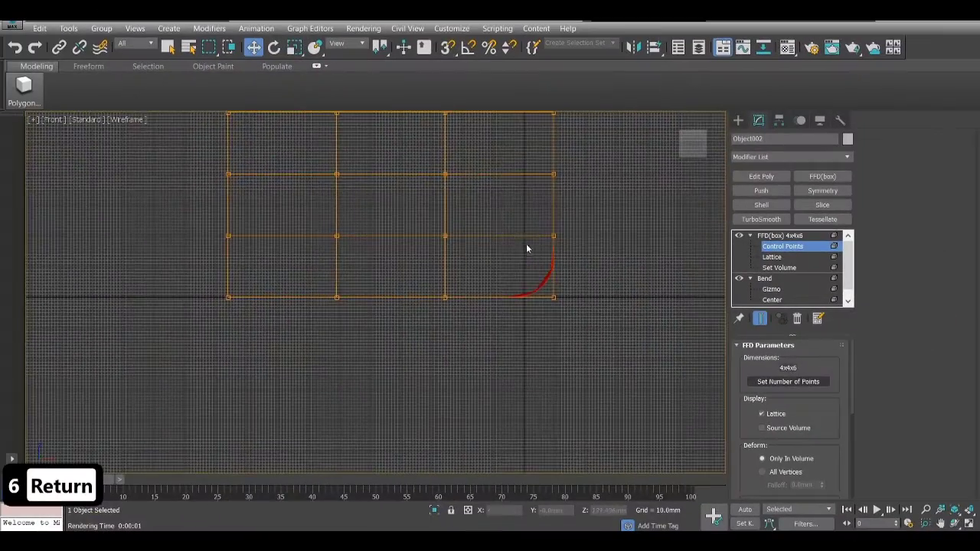
In the Front view, move the backrest's middle control points inward along X, the two central rows by about 85 mm and their neighbours less.
scroll(573, 277, down, 3)
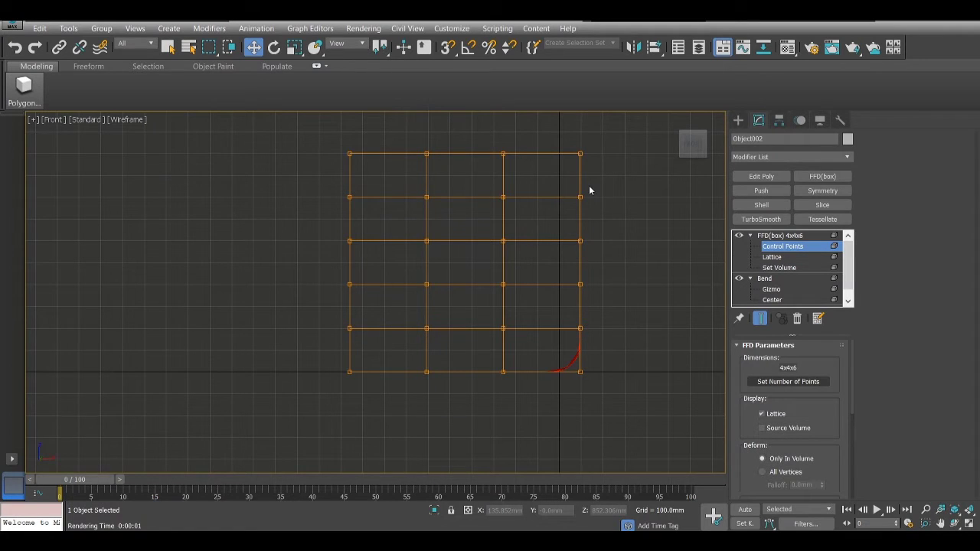
drag(589, 191, 554, 340)
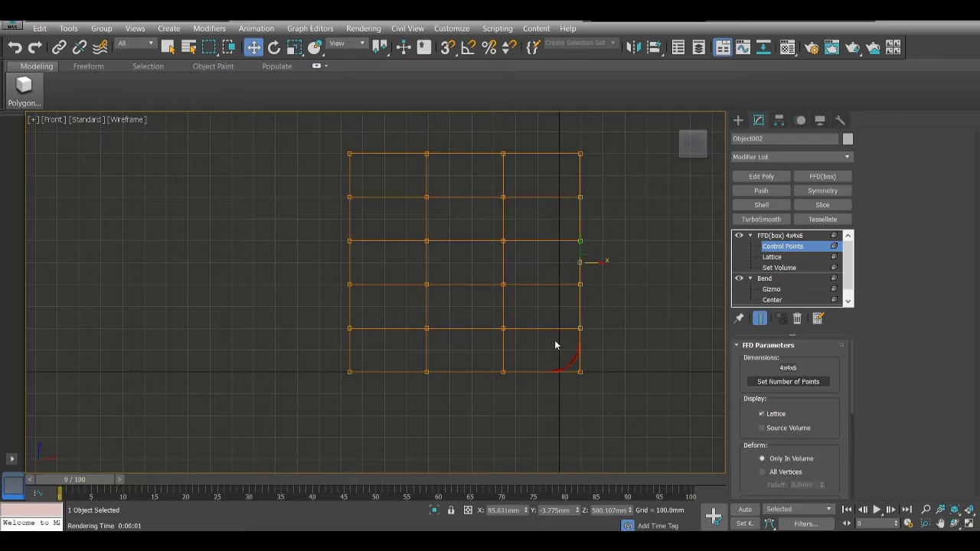
drag(593, 263, 572, 270)
middle_drag(479, 394, 520, 355)
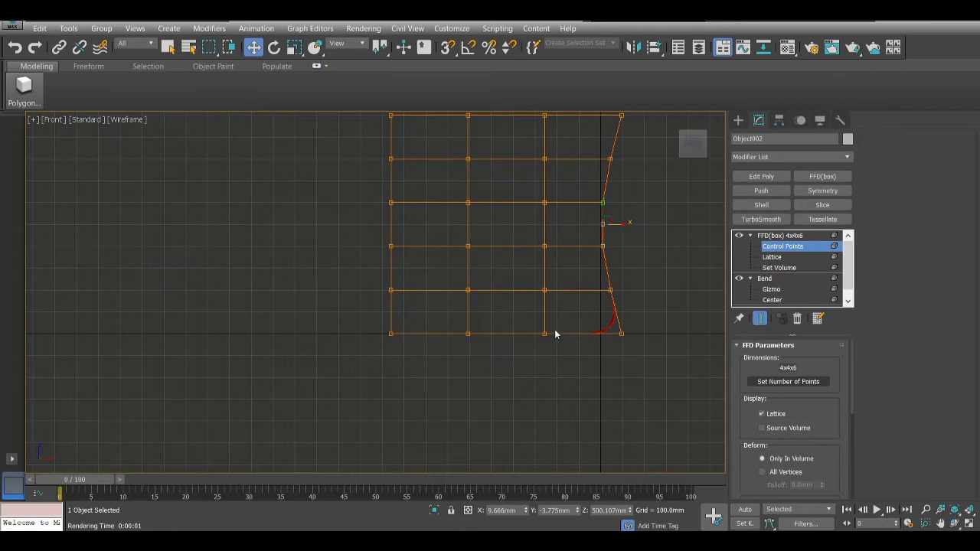
Raise the seat's lowest control points in the Front view, lifting the two front columns and the third column by about 17 mm.
drag(418, 353, 372, 360)
mouse_move(427, 318)
mouse_down()
mouse_move(439, 310)
mouse_move(393, 306)
mouse_move(411, 322)
mouse_up()
click(392, 320)
click(540, 326)
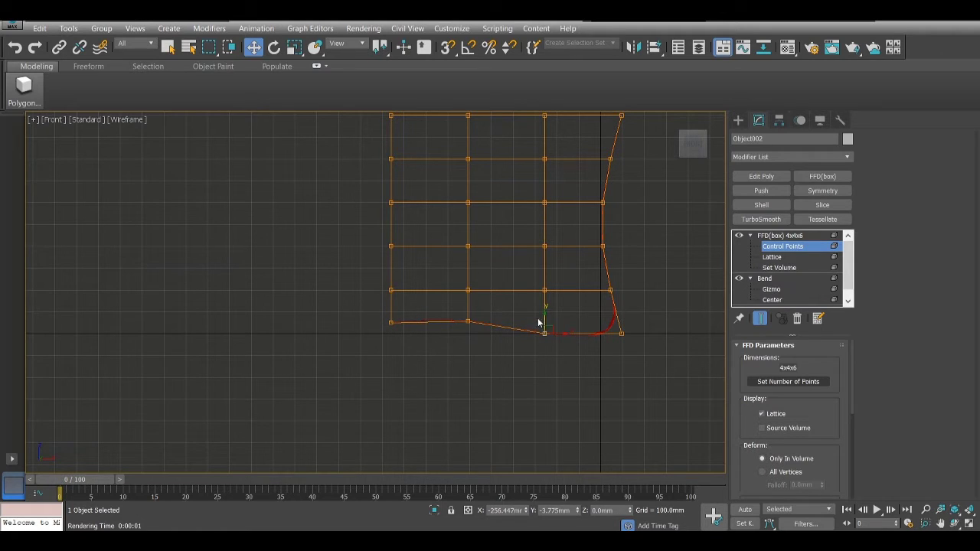
drag(543, 320, 546, 317)
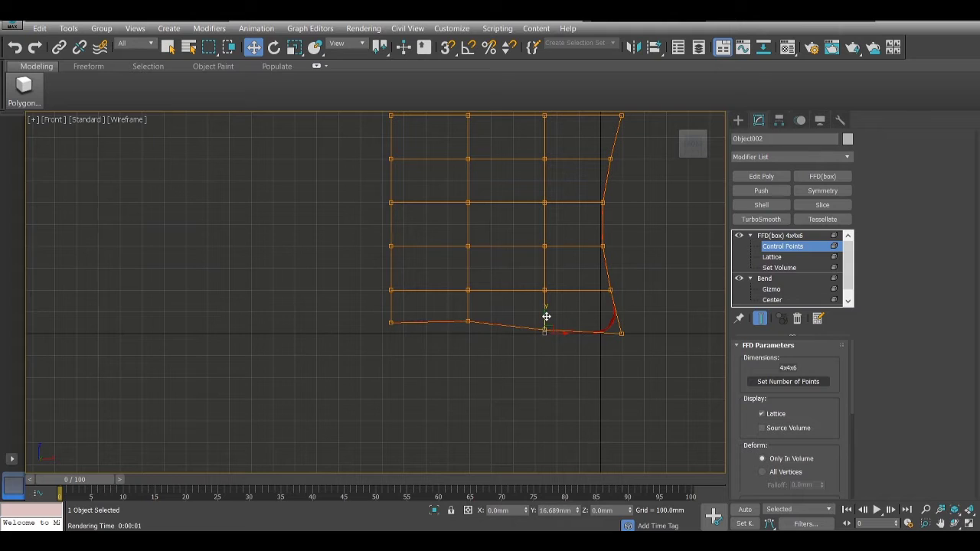
scroll(544, 320, down, 4)
In the Left view, lower the two middle columns of the seat's lowest control points to about -24 mm in Z to hollow the seat.
key(alt+w)
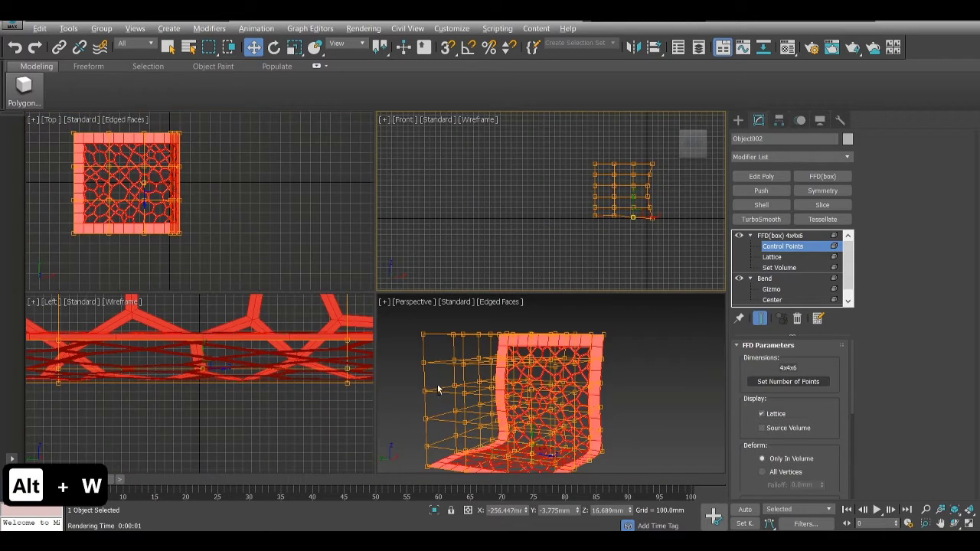
key(alt+w)
scroll(345, 337, down, 3)
drag(441, 302, 299, 358)
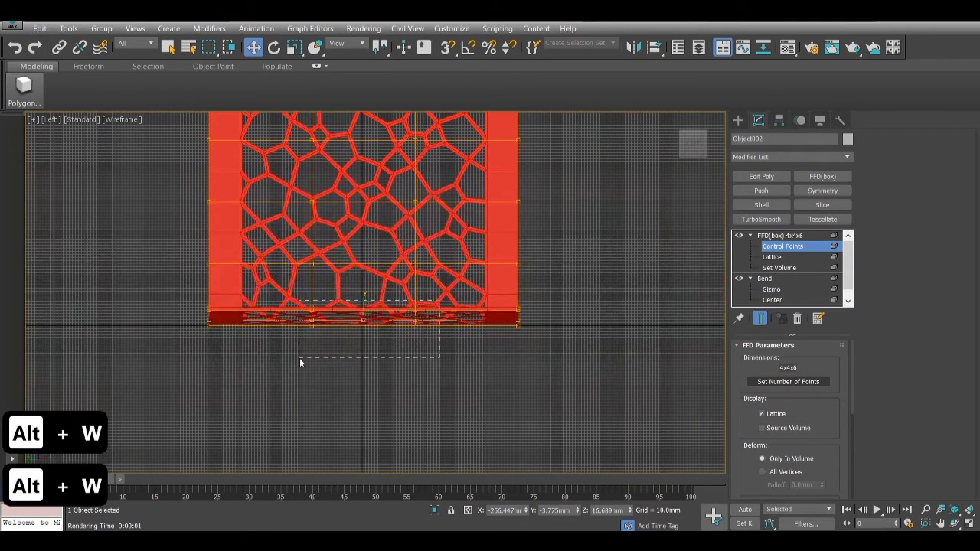
drag(361, 307, 363, 319)
In the Top view, move the backrest's middle control points outward along X to about 106 mm to hollow the back.
key(alt+w)
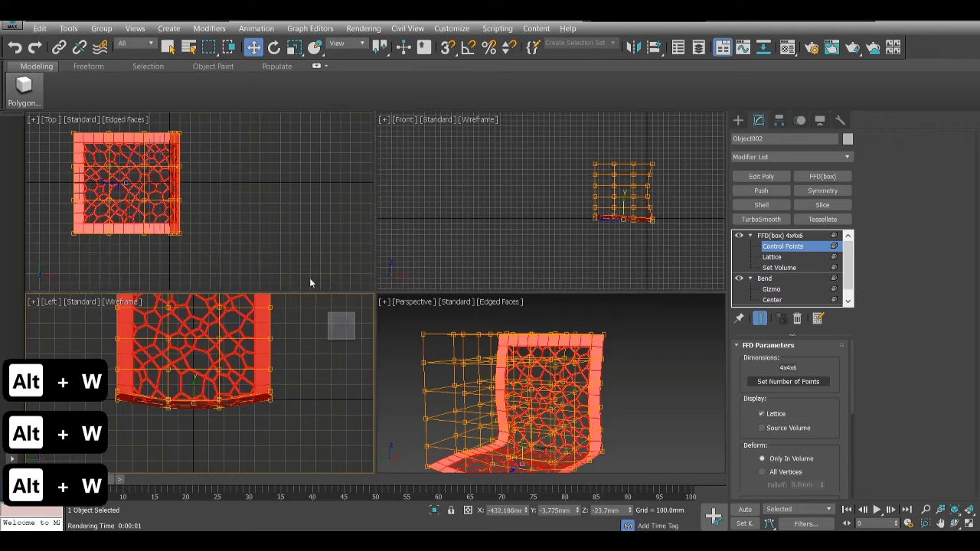
key(alt+w)
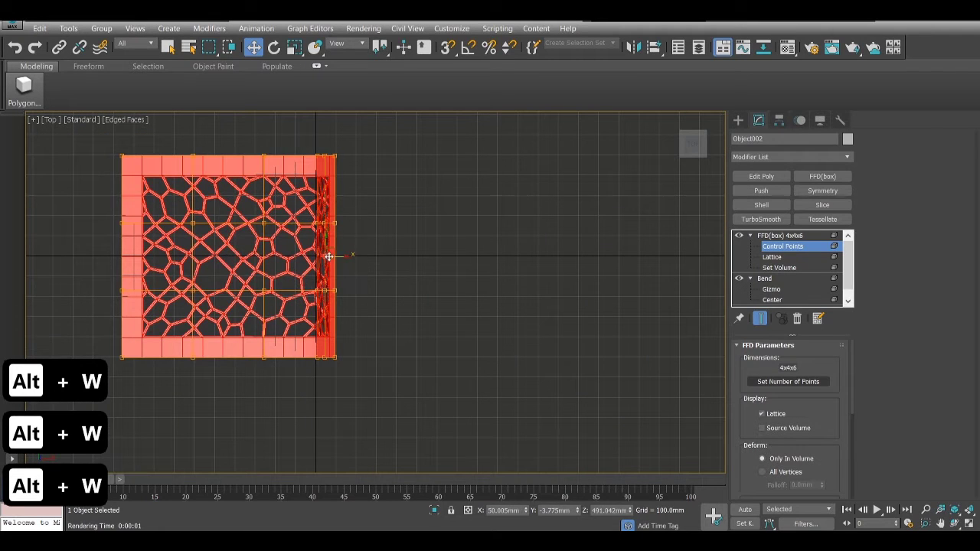
drag(339, 255, 349, 263)
key(alt+w)
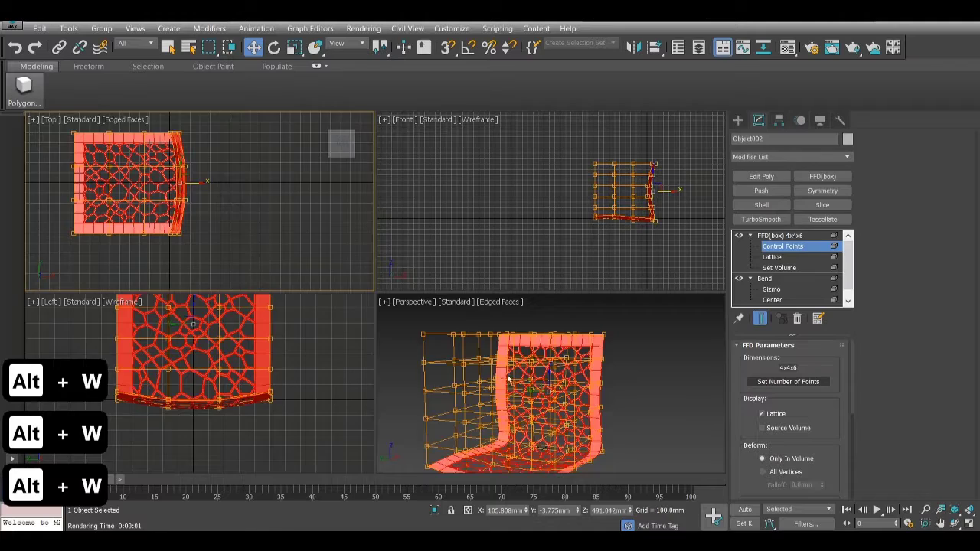
key(alt+w)
Leave control point editing and add a Shell modifier to the seat with a 10 mm inner amount and 0 mm outer amount.
click(738, 120)
click(622, 261)
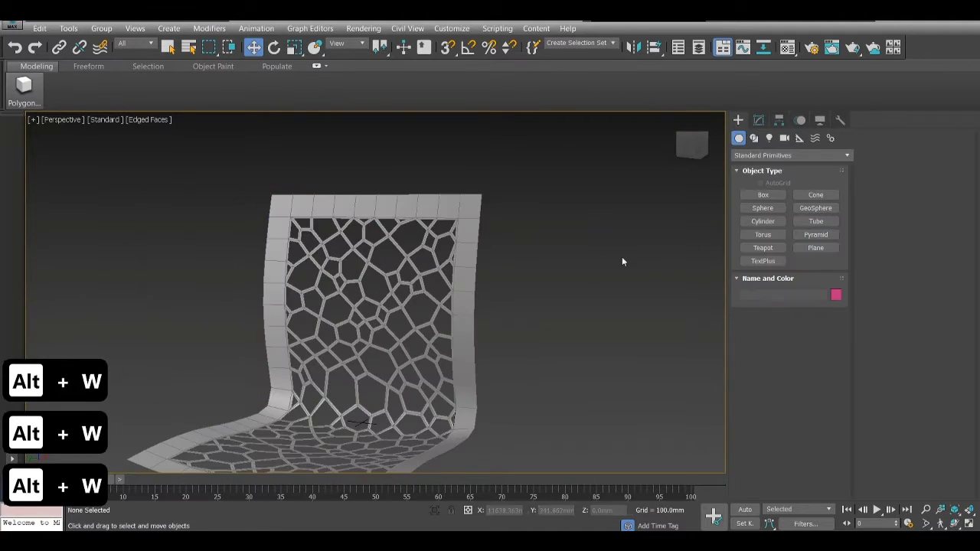
click(436, 313)
drag(694, 141, 530, 195)
scroll(531, 191, up, 5)
middle_drag(561, 191, 531, 257)
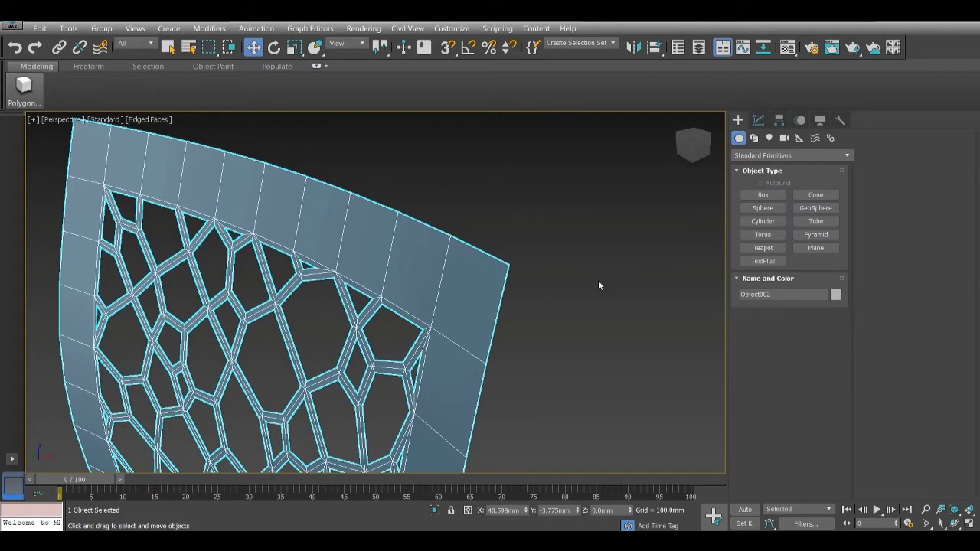
click(759, 123)
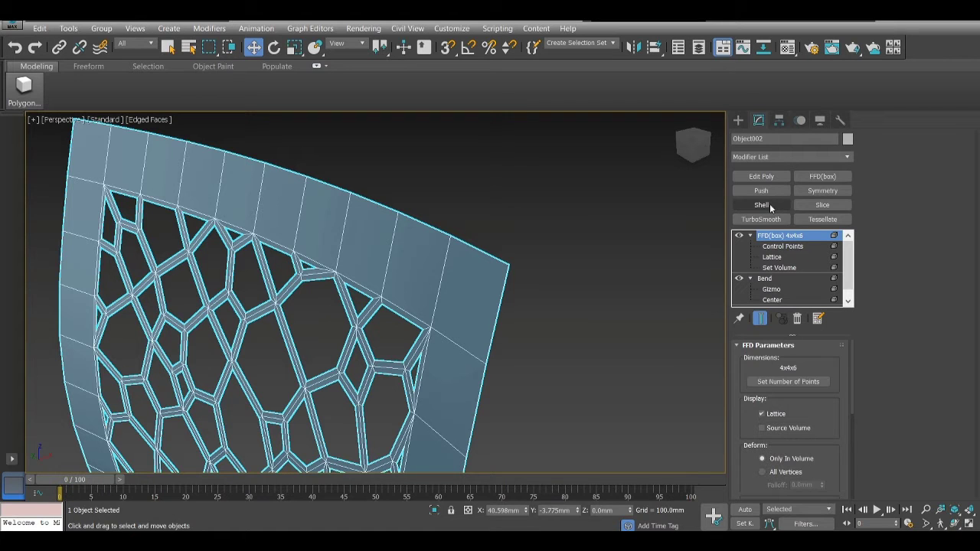
click(773, 156)
text(sh)
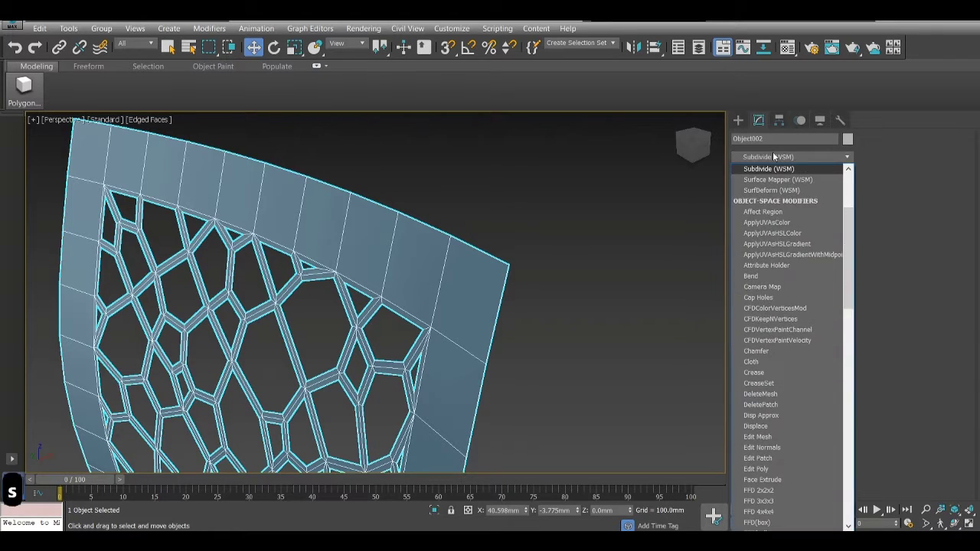
click(764, 168)
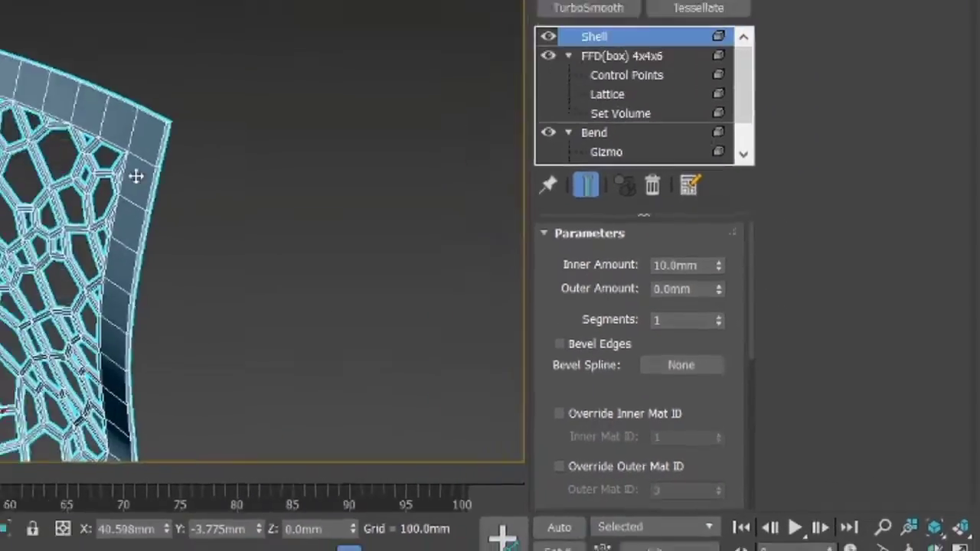
Inspect the shelled seat from several sides and add an Edit Poly modifier above the Shell.
middle_drag(433, 395, 544, 291)
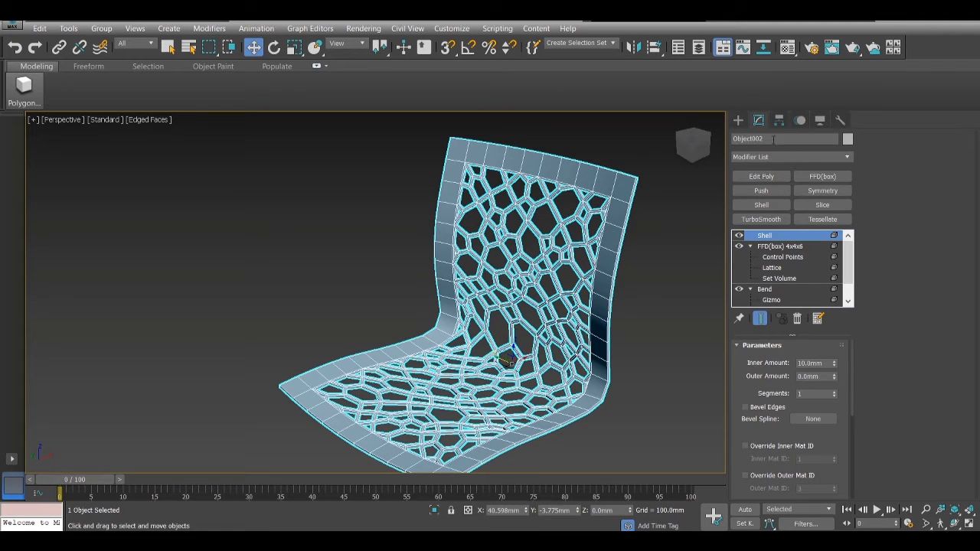
drag(704, 146, 612, 114)
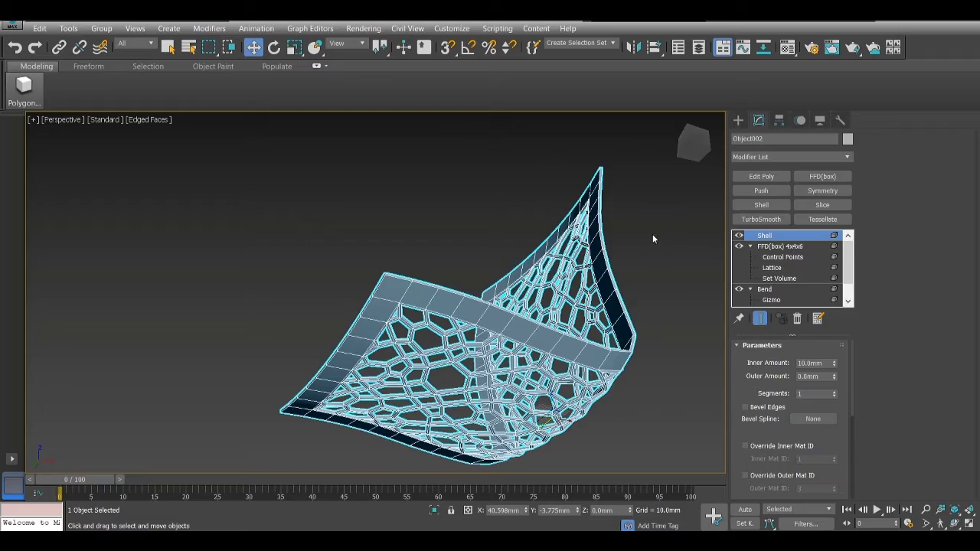
mouse_move(692, 157)
mouse_down()
mouse_move(451, 299)
mouse_move(692, 145)
mouse_up()
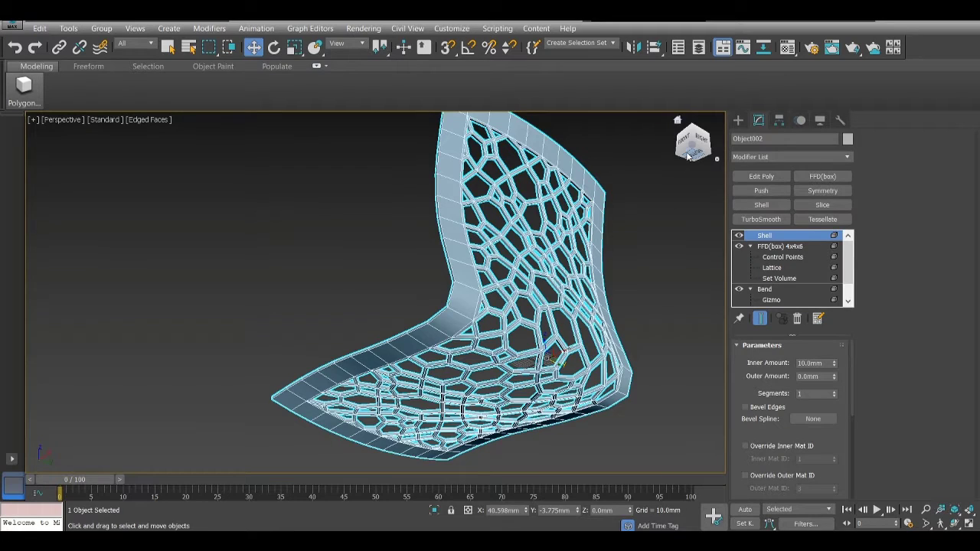
alt+middle_drag(516, 374, 452, 297)
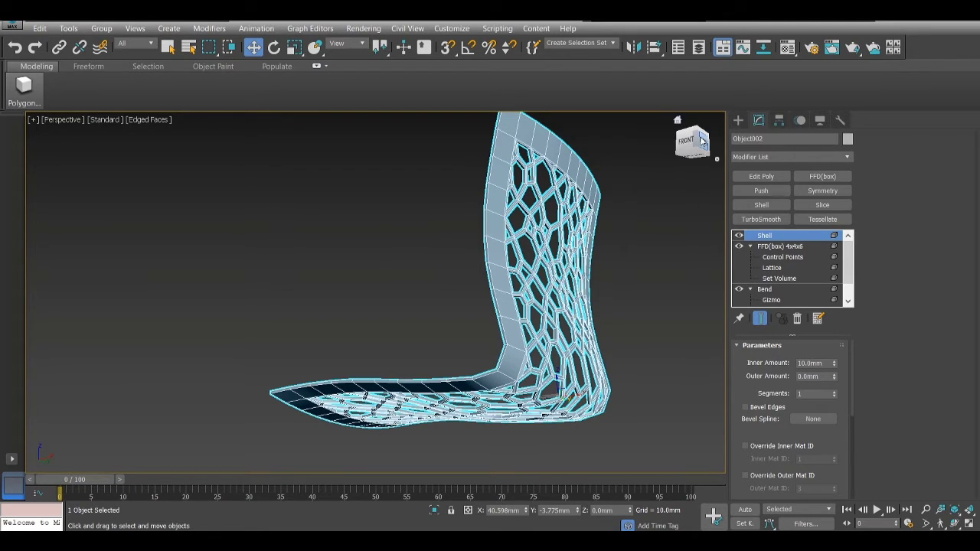
mouse_move(702, 142)
mouse_down()
mouse_move(681, 147)
mouse_move(700, 153)
mouse_move(705, 144)
mouse_move(688, 139)
mouse_move(693, 153)
mouse_move(693, 144)
mouse_up()
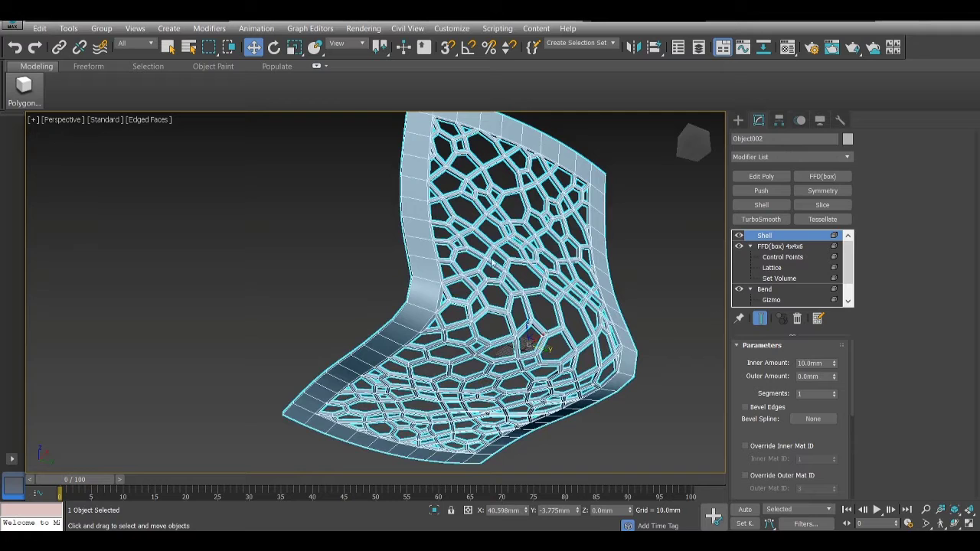
middle_drag(414, 251, 443, 229)
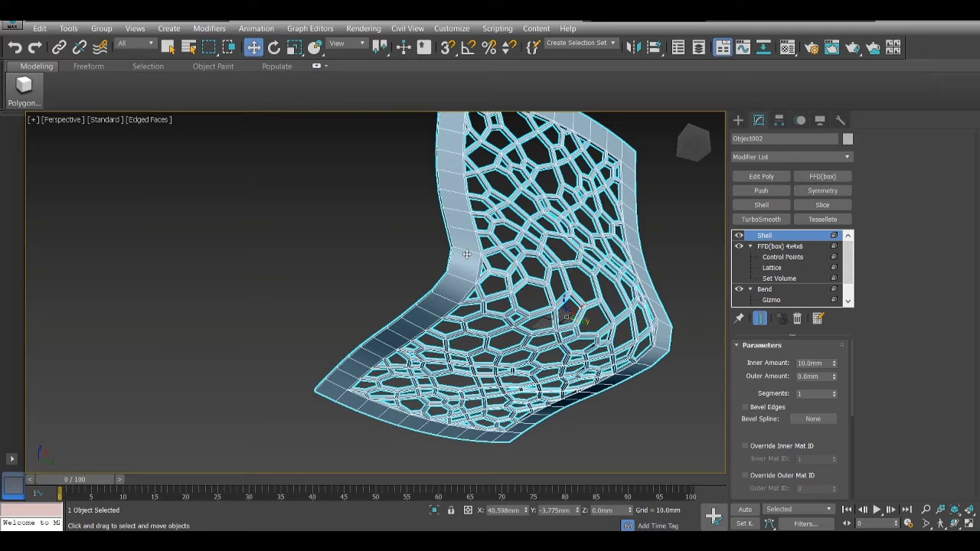
click(762, 177)
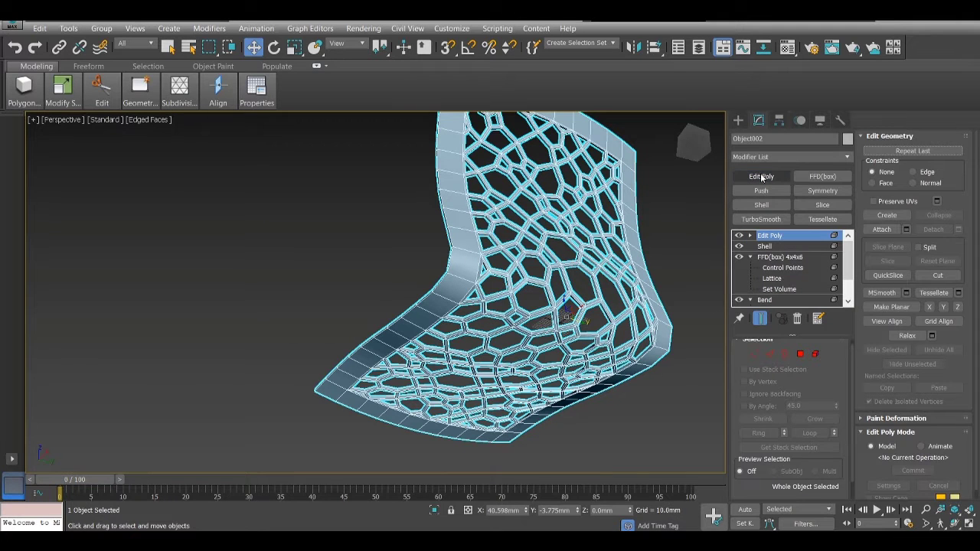
Select the whole seat mesh at Element level and clone it beside the original as a separate object.
click(701, 161)
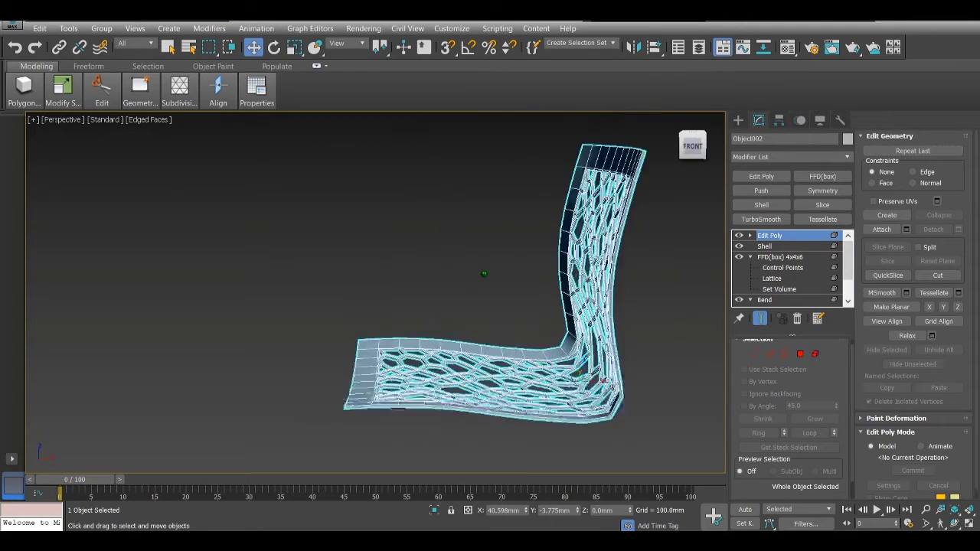
key(5)
click(634, 280)
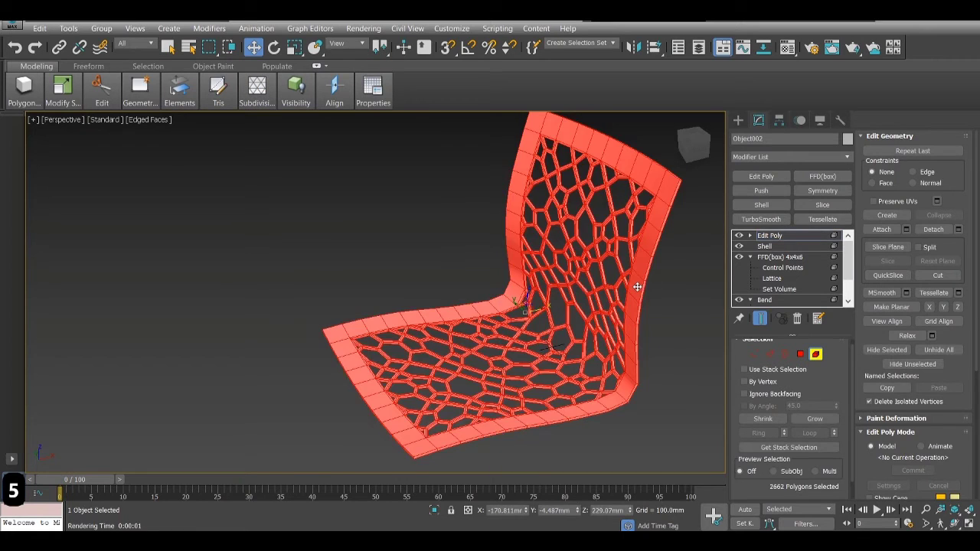
scroll(551, 255, down, 3)
key(w)
mouse_move(525, 267)
shift+mouse_down()
mouse_move(555, 295)
mouse_move(636, 433)
mouse_move(612, 358)
shift+mouse_up()
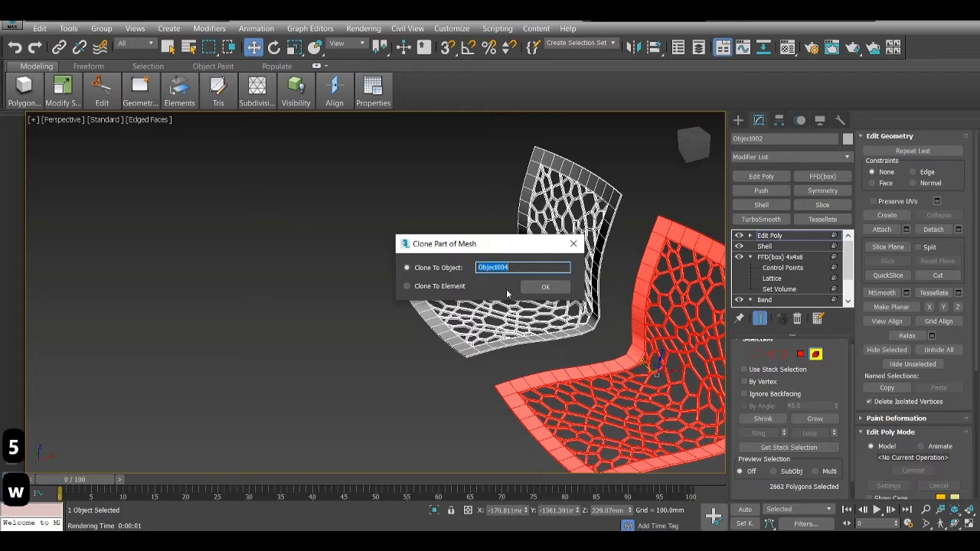
click(551, 288)
Select the original seat's element and hide the unselected cloned copy.
click(608, 207)
right_click(609, 208)
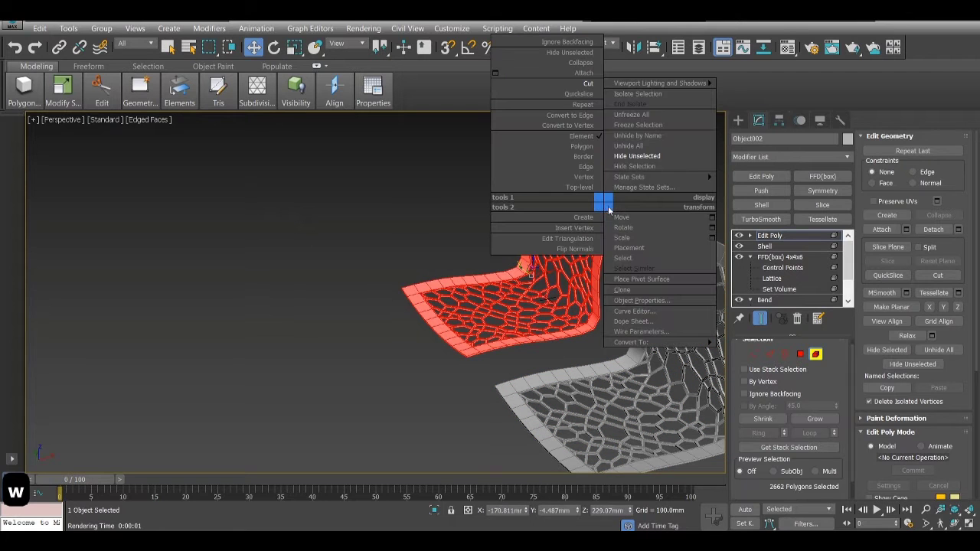
click(643, 165)
Select the edge rings crossing the frame's side and front borders at Edge level, starting from one edge on each.
scroll(573, 245, up, 3)
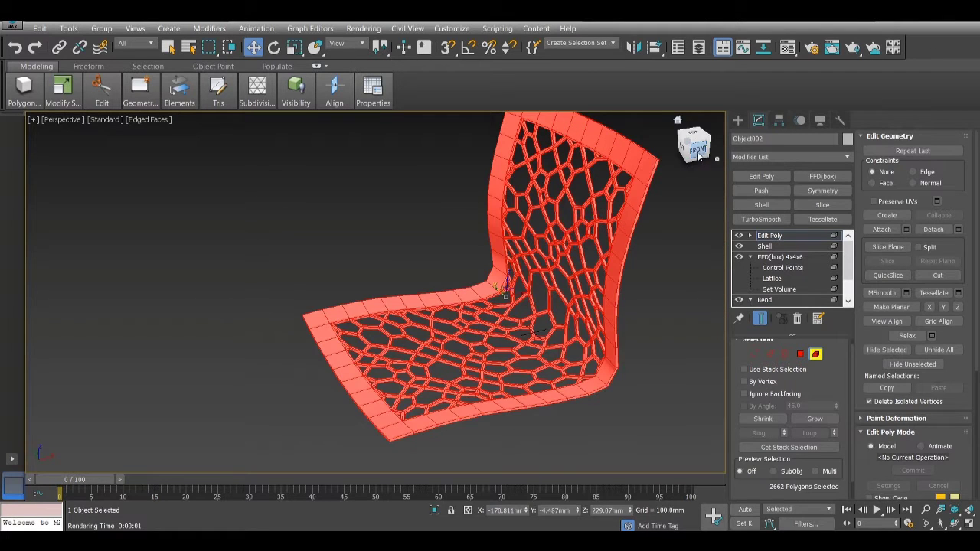
mouse_move(696, 154)
mouse_down()
mouse_move(665, 144)
mouse_move(696, 151)
mouse_up()
middle_drag(600, 192, 586, 221)
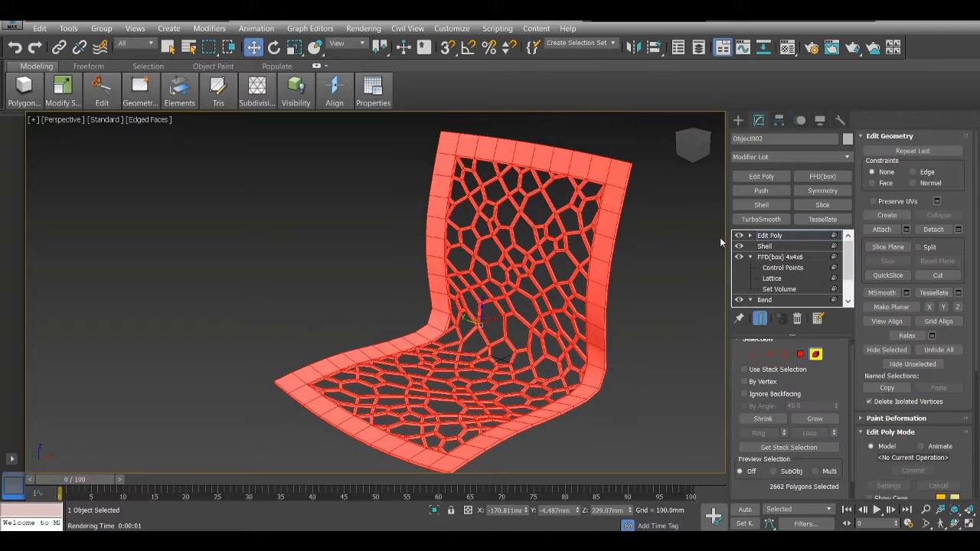
key(2)
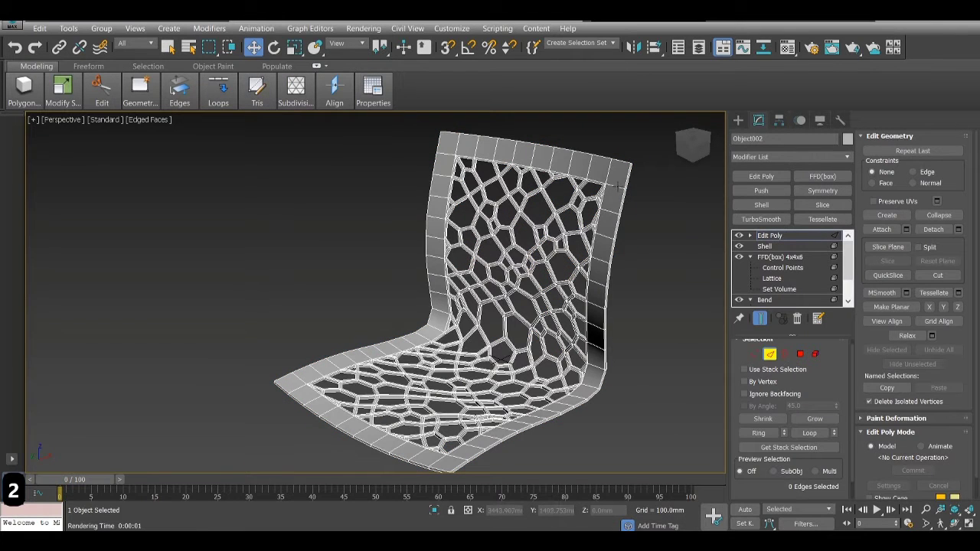
click(618, 186)
ctrl+click(441, 155)
ctrl+click(341, 424)
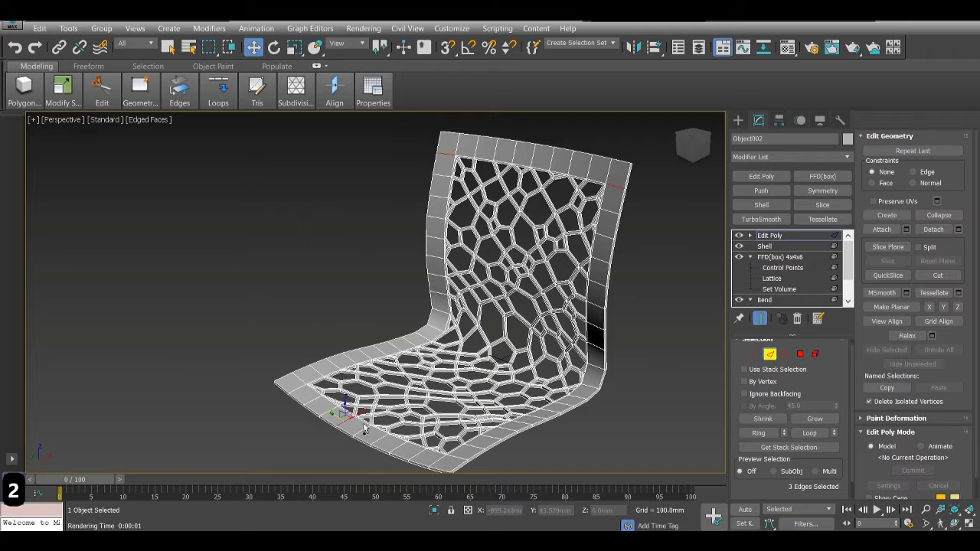
click(758, 434)
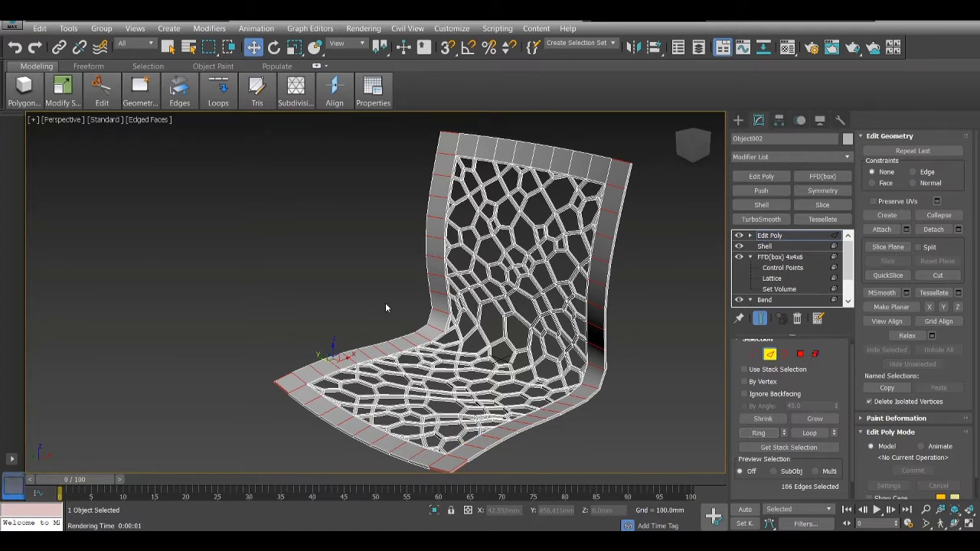
Try to connect the ringed frame edges with one segment.
right_click(624, 249)
click(513, 291)
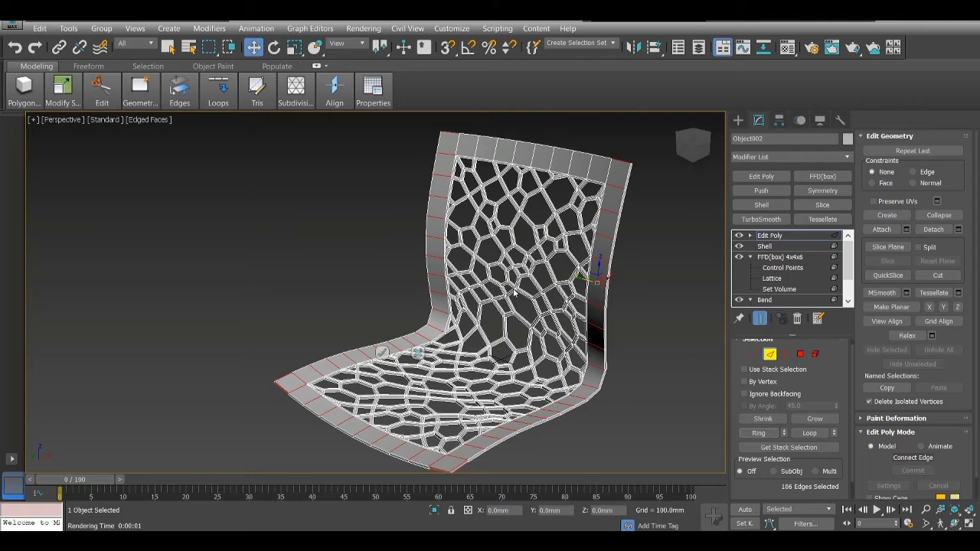
scroll(318, 360, up, 8)
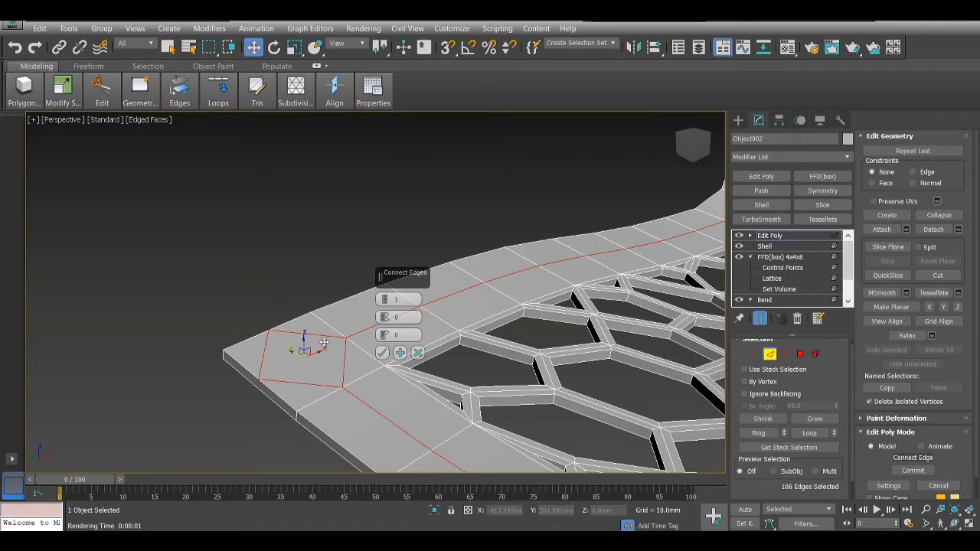
click(418, 354)
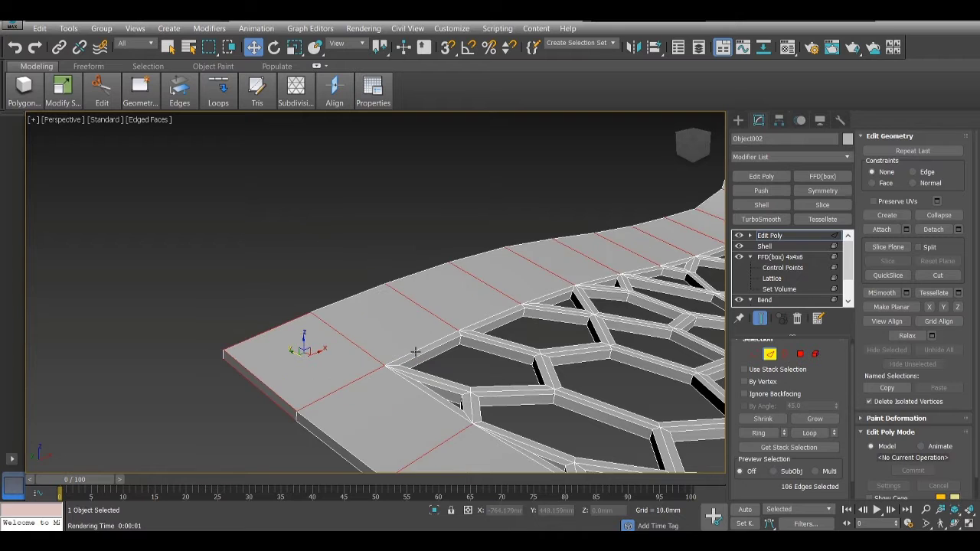
Undo the edge connection attempt and the frame's edge ring selection.
scroll(417, 352, down, 5)
middle_drag(490, 238, 435, 261)
scroll(372, 330, up, 3)
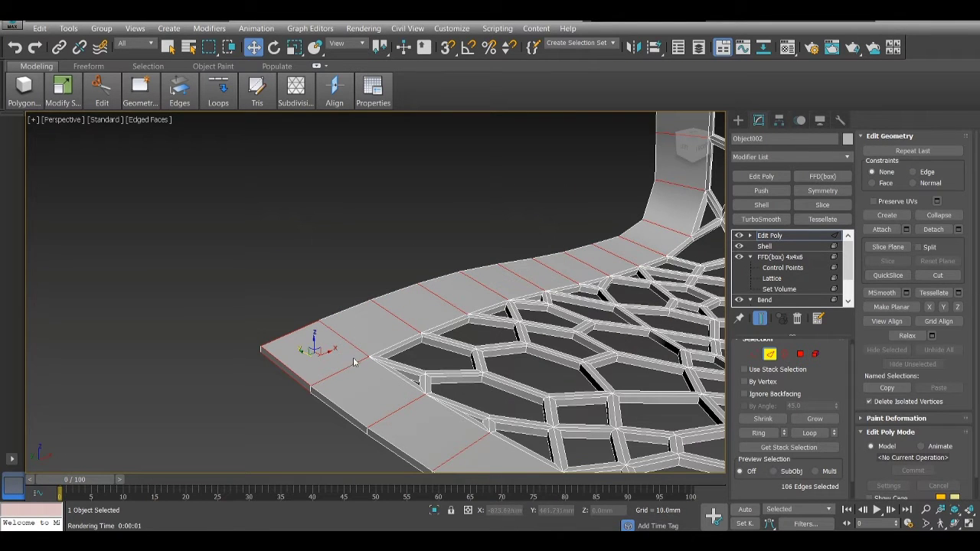
alt+click(283, 343)
key(ctrl+z)
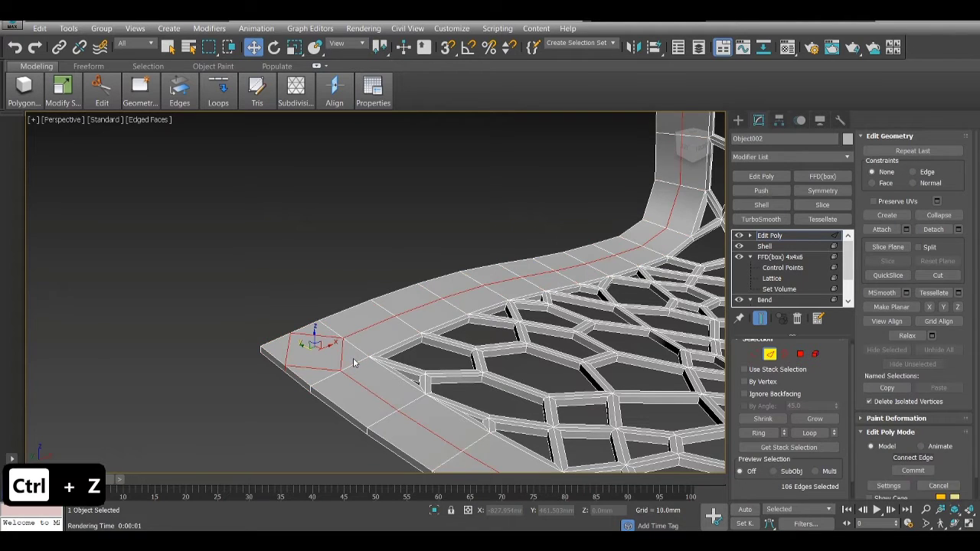
key(ctrl+z)
key(ctrl+z)
key(ctrl+z)
key(ctrl+z)
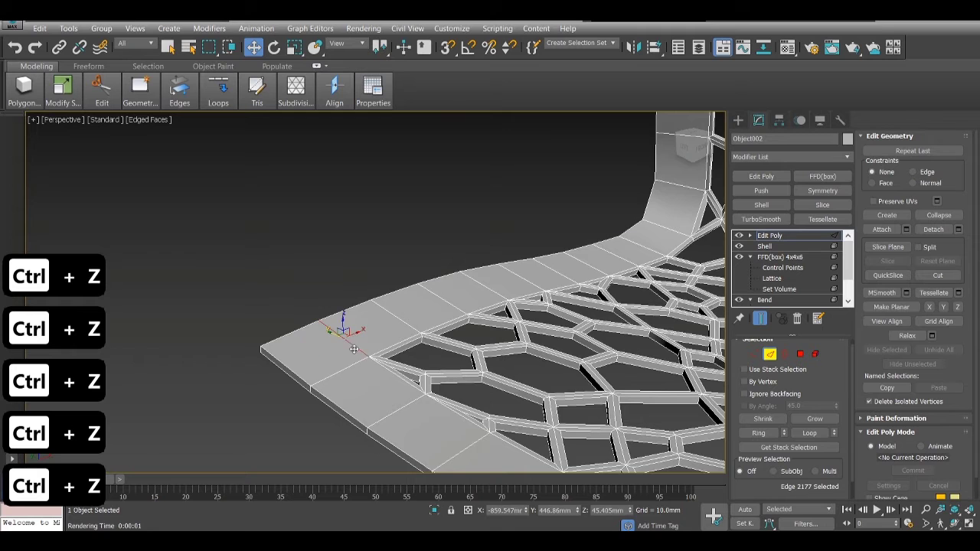
Select the edge rings crossing both side borders of the seat and backrest and connect them with one segment.
alt+middle_drag(353, 349, 518, 408)
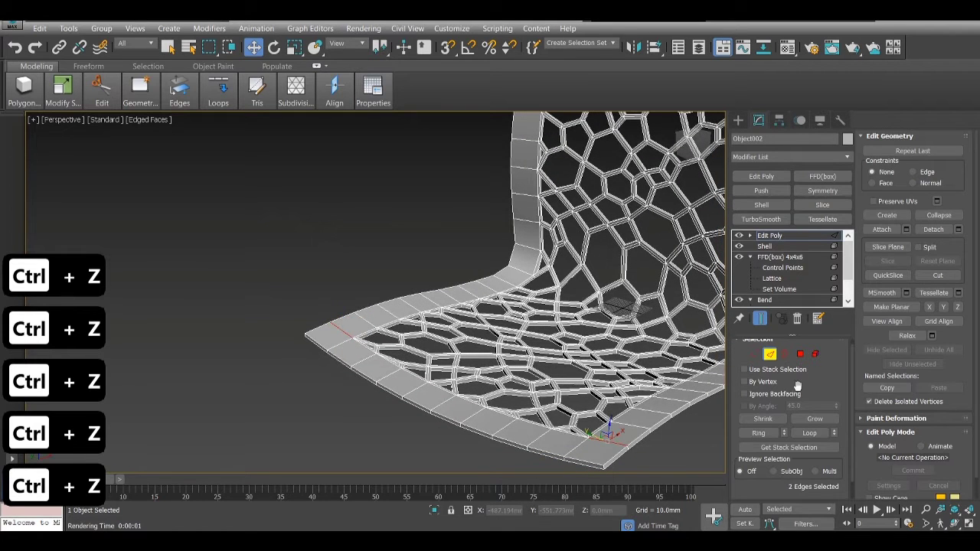
click(758, 433)
right_click(565, 288)
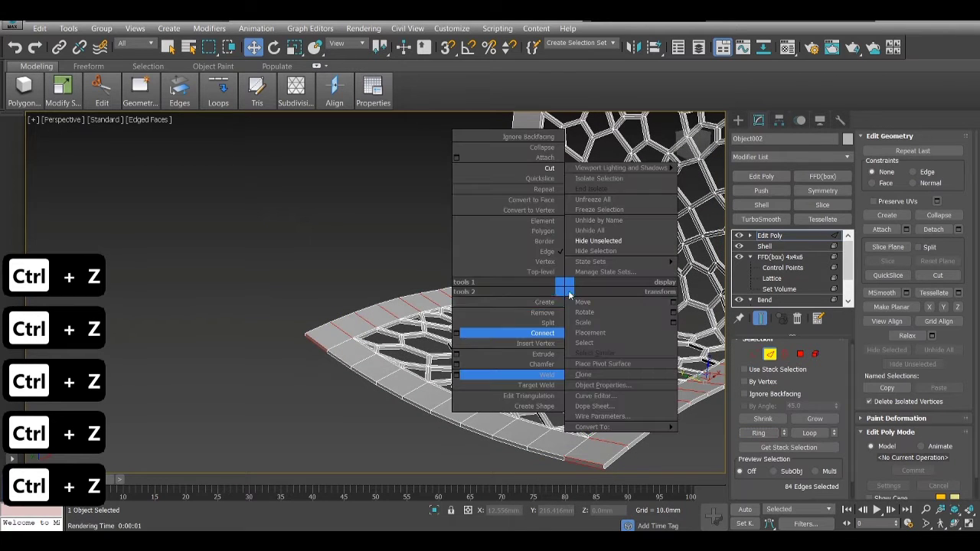
click(457, 333)
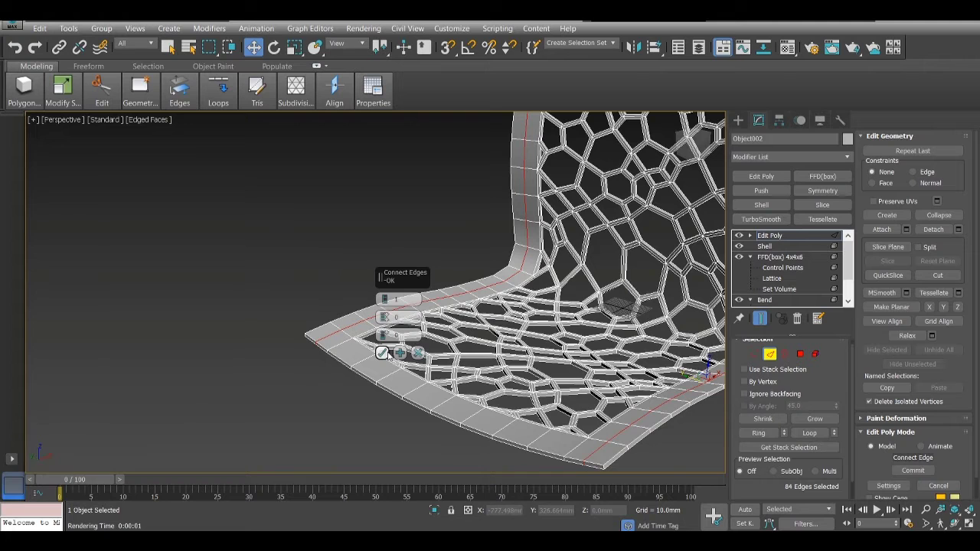
click(382, 352)
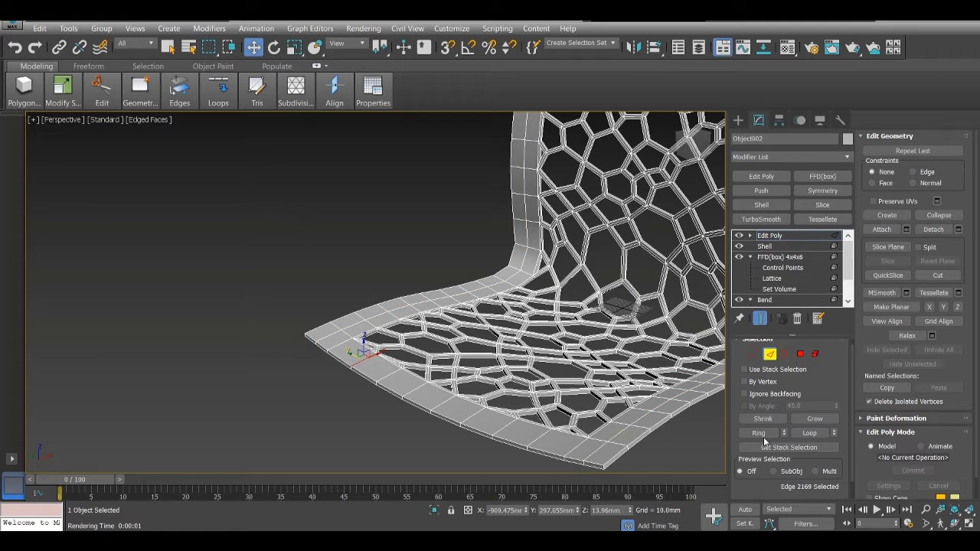
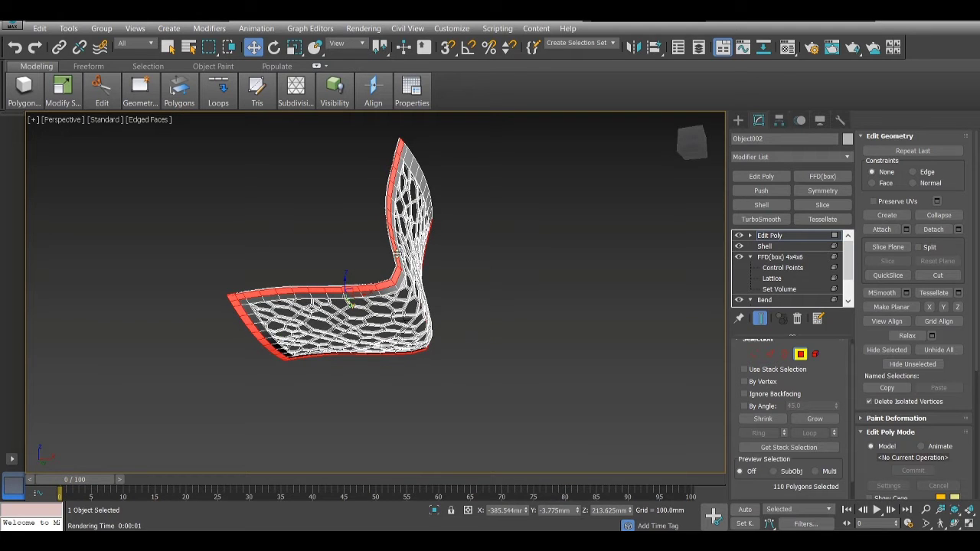
In the Front view, deselect the frame polygons along the backrest, keeping those around the seat selected.
key(alt+w)
right_click(662, 237)
key(alt+w)
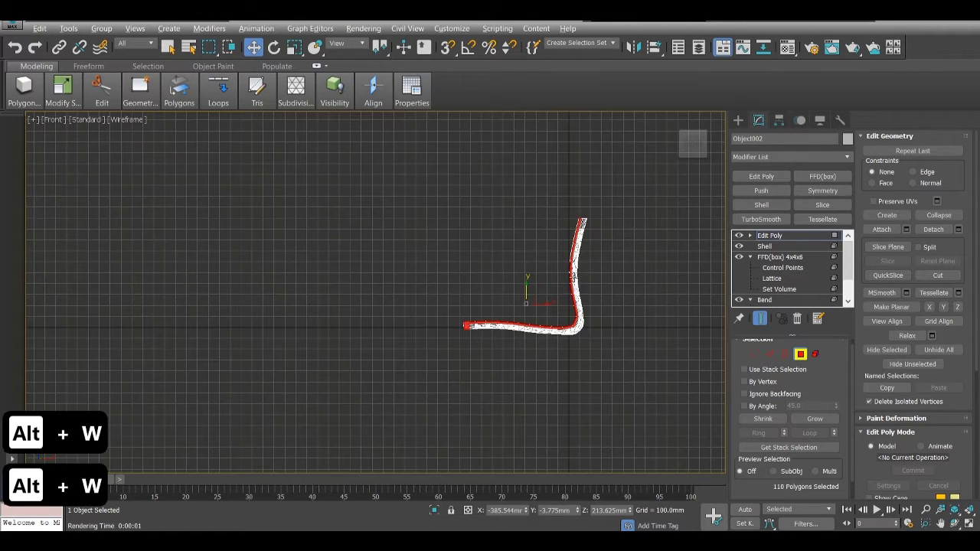
scroll(574, 276, up, 6)
middle_drag(573, 276, 511, 276)
scroll(511, 277, down, 2)
middle_drag(508, 238, 508, 263)
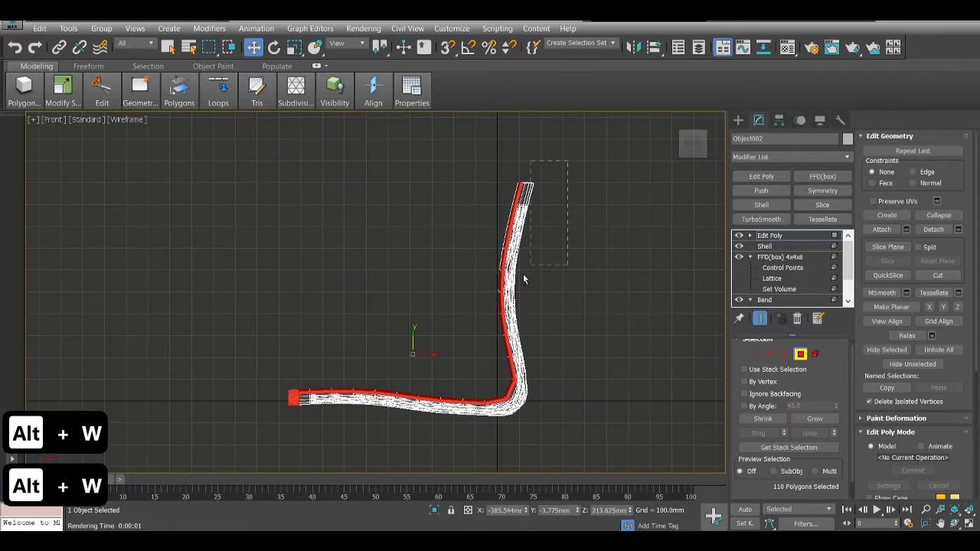
alt+drag(456, 366, 455, 366)
middle_drag(350, 342, 472, 260)
scroll(465, 301, up, 8)
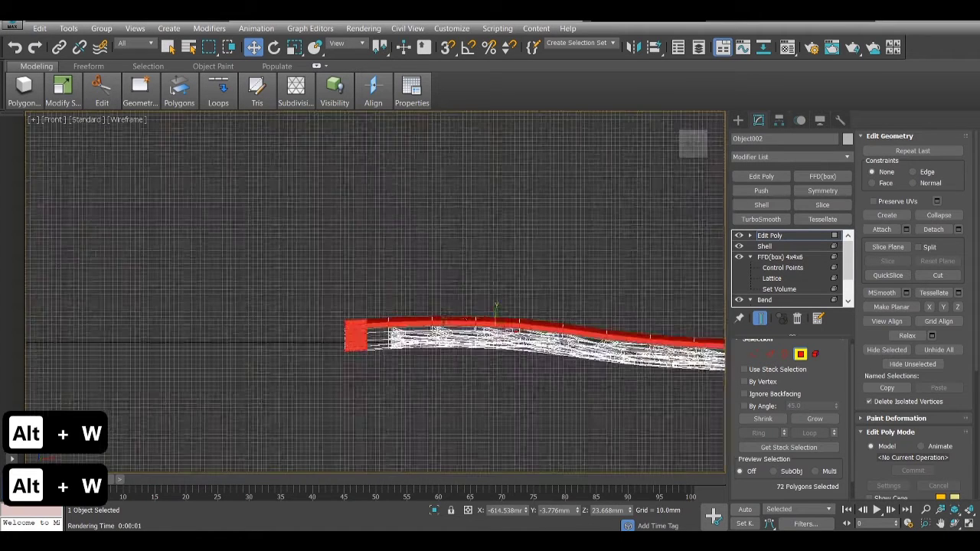
scroll(361, 298, up, 5)
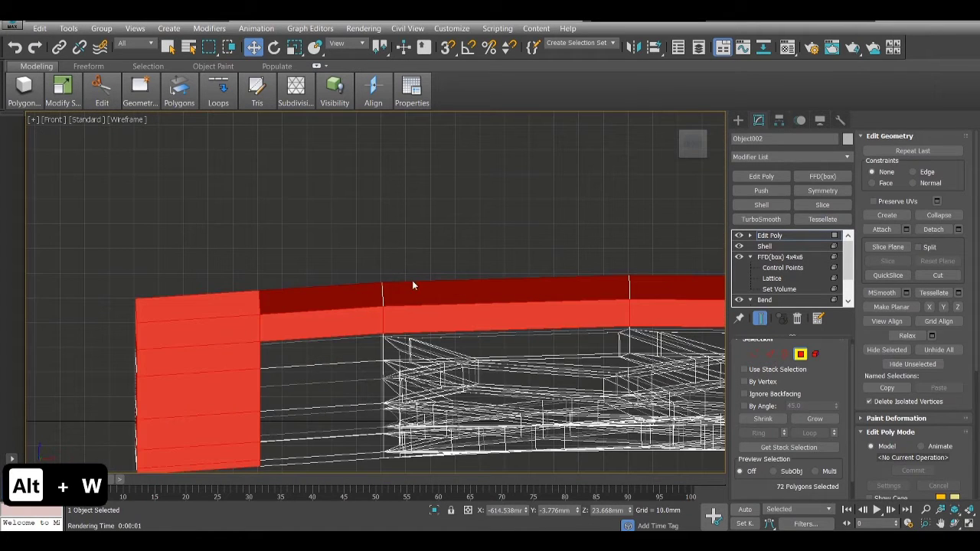
Inspect the selected rim in perspective and deselect the top-surface polygons near the front of the seat's side borders in the Front view.
key(alt+w)
key(alt+w)
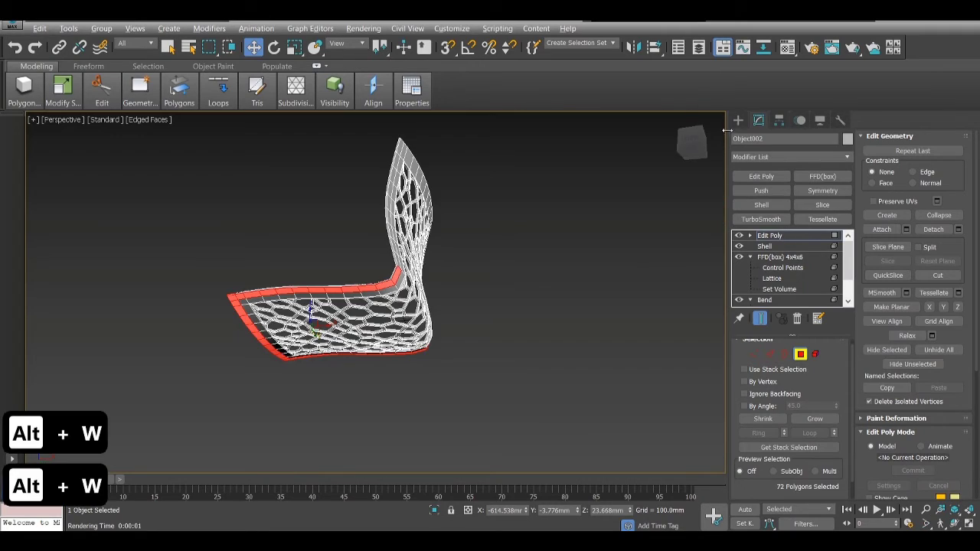
drag(692, 143, 743, 156)
scroll(536, 339, up, 4)
middle_drag(536, 340, 553, 320)
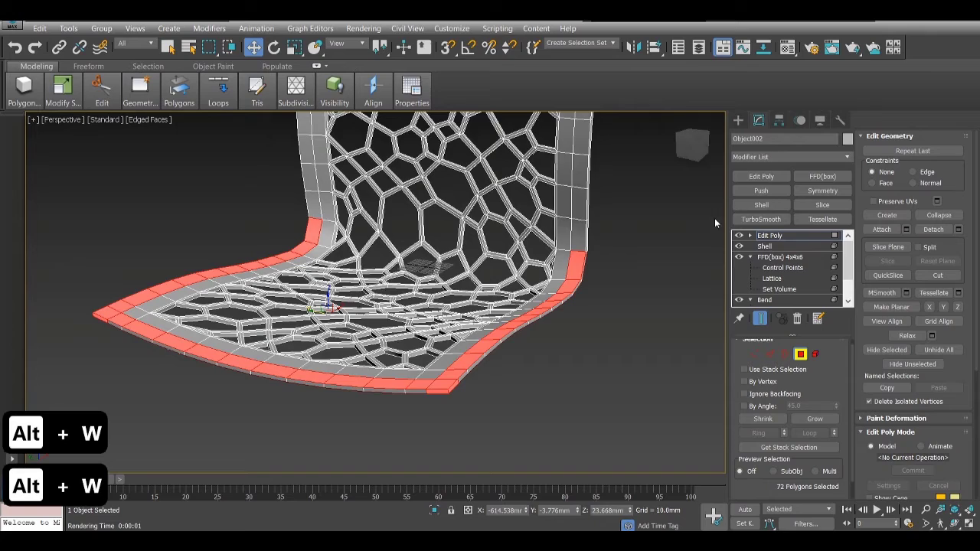
click(693, 153)
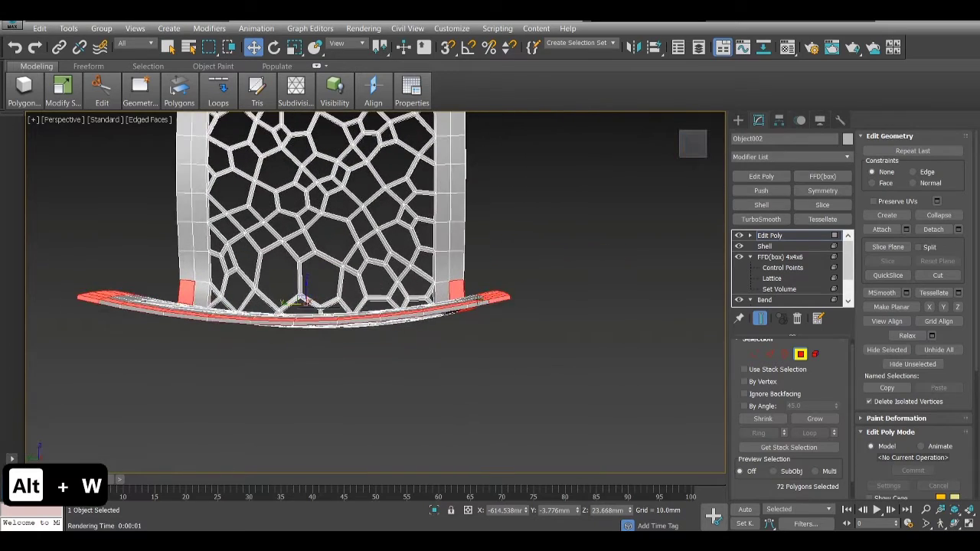
key(alt+w)
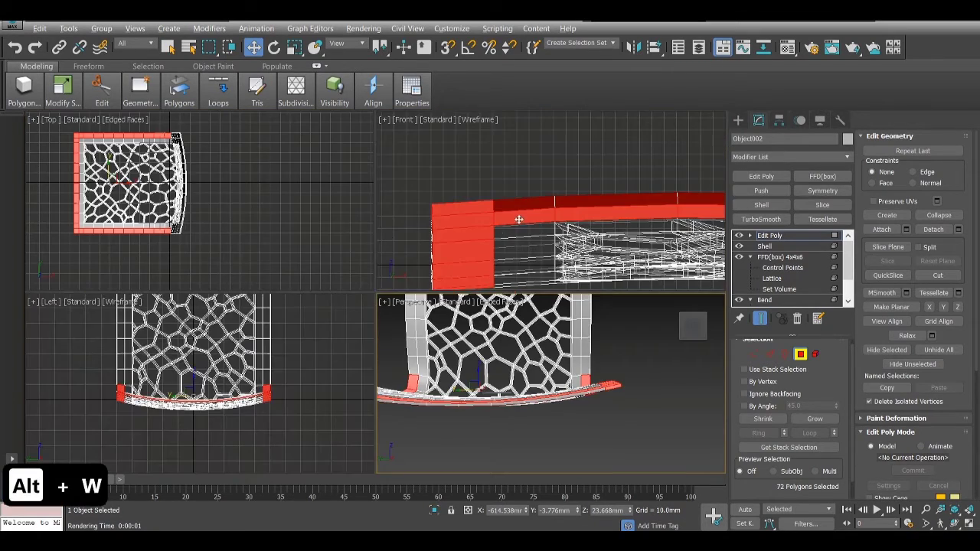
key(alt+w)
scroll(427, 275, up, 2)
alt+drag(407, 266, 318, 304)
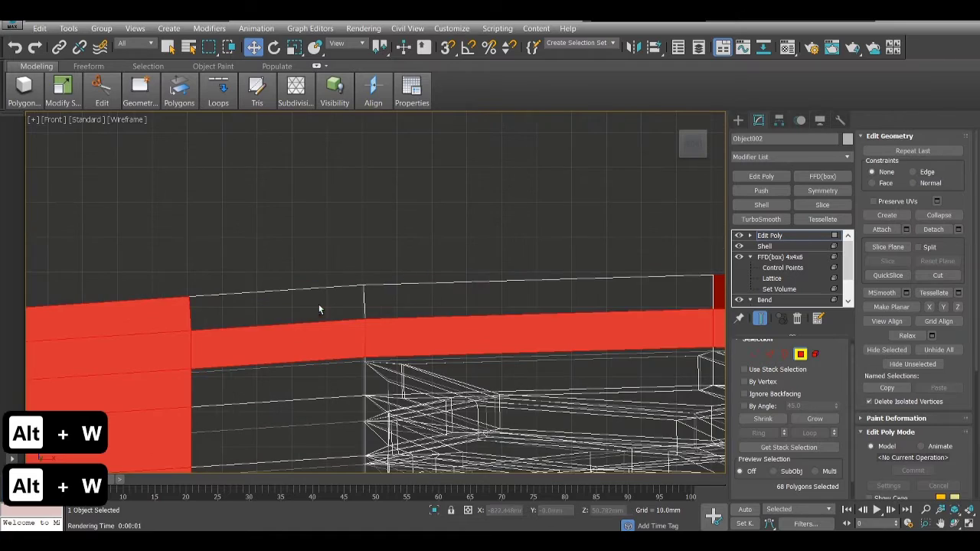
middle_drag(319, 305, 442, 273)
alt+drag(294, 285, 293, 280)
scroll(293, 278, down, 5)
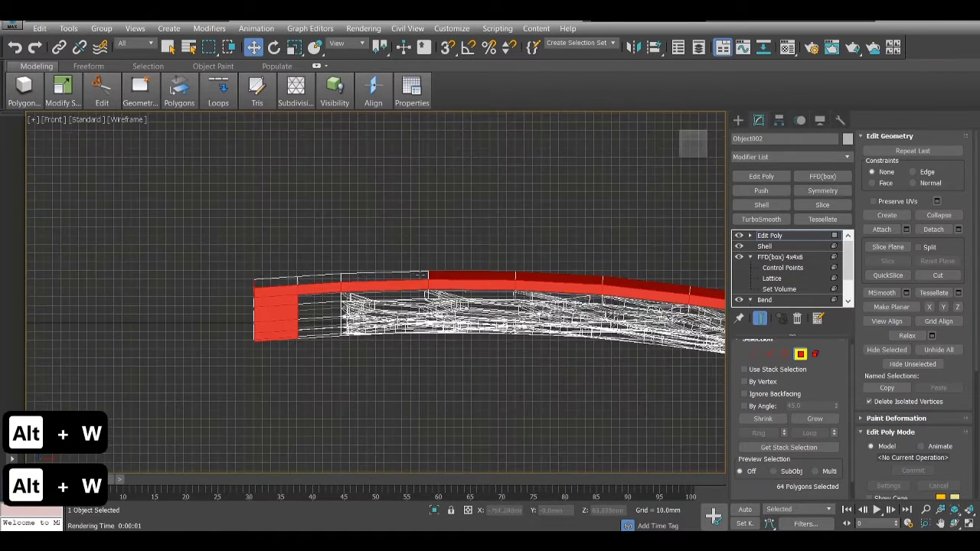
Deselect the top-surface polygons along the middle of the seat's side borders, keeping the outer side faces selected.
scroll(427, 279, up, 4)
alt+drag(417, 275, 415, 275)
middle_drag(521, 270, 219, 248)
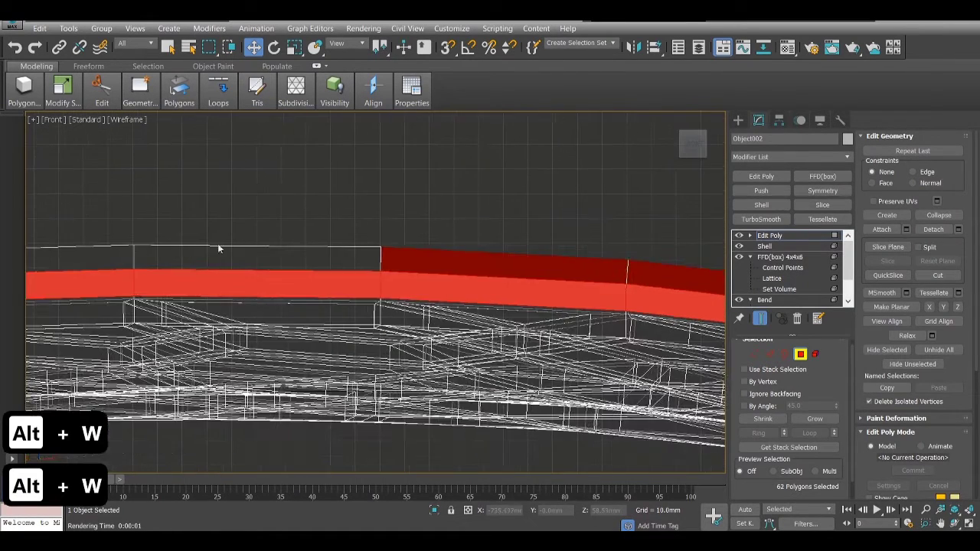
alt+drag(446, 222, 365, 254)
middle_drag(541, 257, 172, 253)
alt+drag(212, 246, 319, 272)
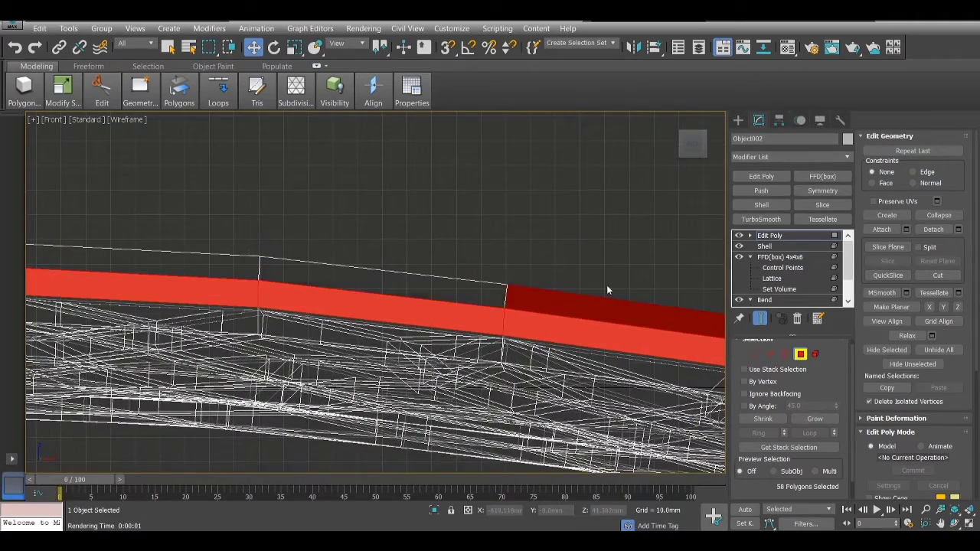
middle_drag(634, 289, 350, 270)
alt+drag(333, 281, 457, 315)
middle_drag(471, 308, 281, 299)
alt+drag(520, 334, 520, 335)
Deselect the remaining top-surface polygons around the bend into the backrest and at the front end of the side borders.
middle_drag(637, 310, 287, 290)
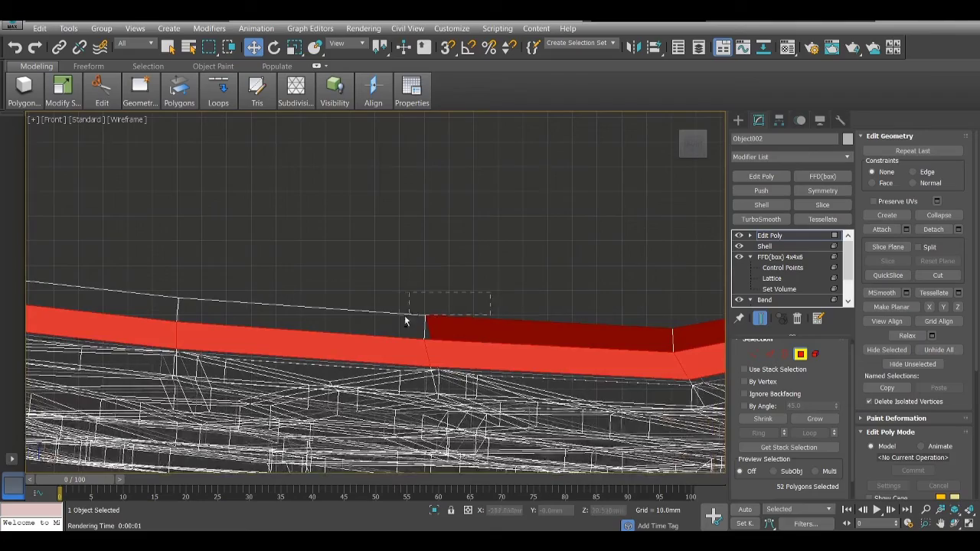
alt+drag(405, 317, 389, 322)
middle_drag(720, 288, 479, 308)
alt+drag(422, 356, 422, 356)
middle_drag(566, 259, 444, 344)
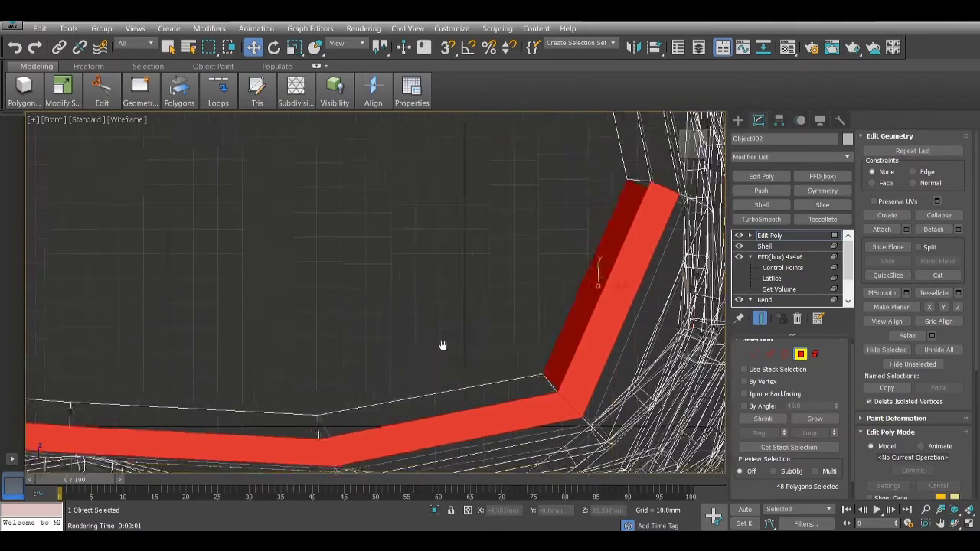
alt+drag(583, 234, 582, 235)
scroll(582, 234, down, 5)
middle_drag(269, 258, 406, 241)
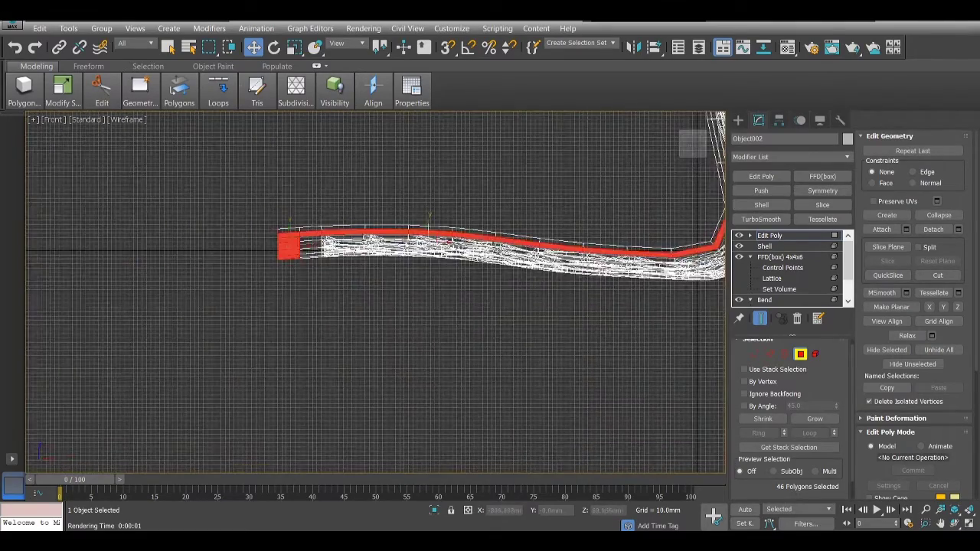
scroll(311, 250, up, 5)
alt+drag(196, 191, 196, 192)
In the Perspective view, deselect the top-surface polygons along the seat's front border, keeping only the thin outer rim faces.
key(alt+w)
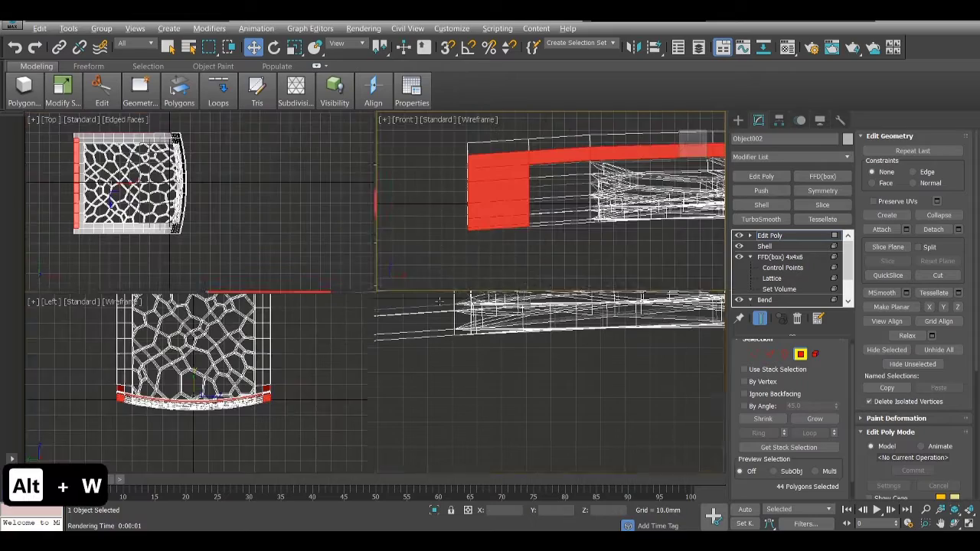
middle_click(619, 337)
key(alt+w)
drag(693, 159, 682, 188)
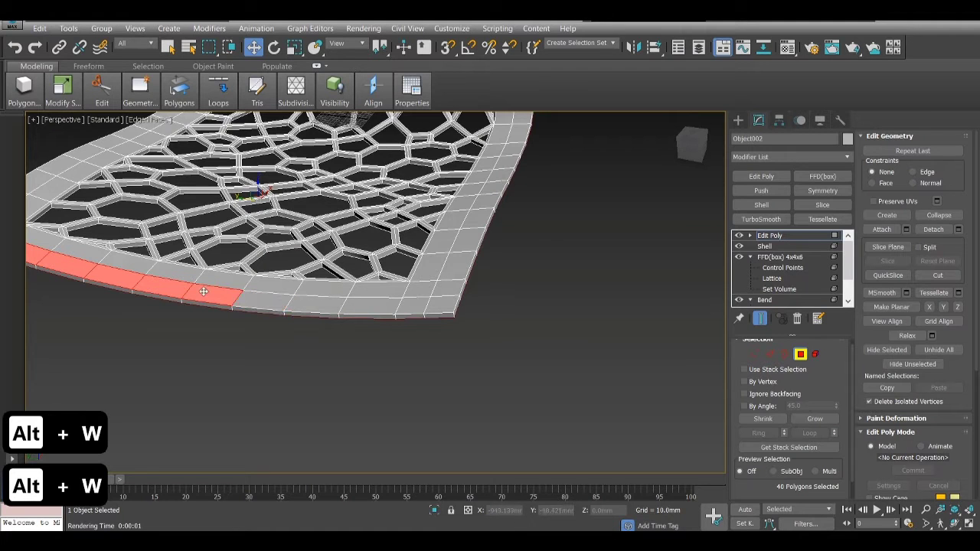
alt+click(204, 292)
alt+click(119, 281)
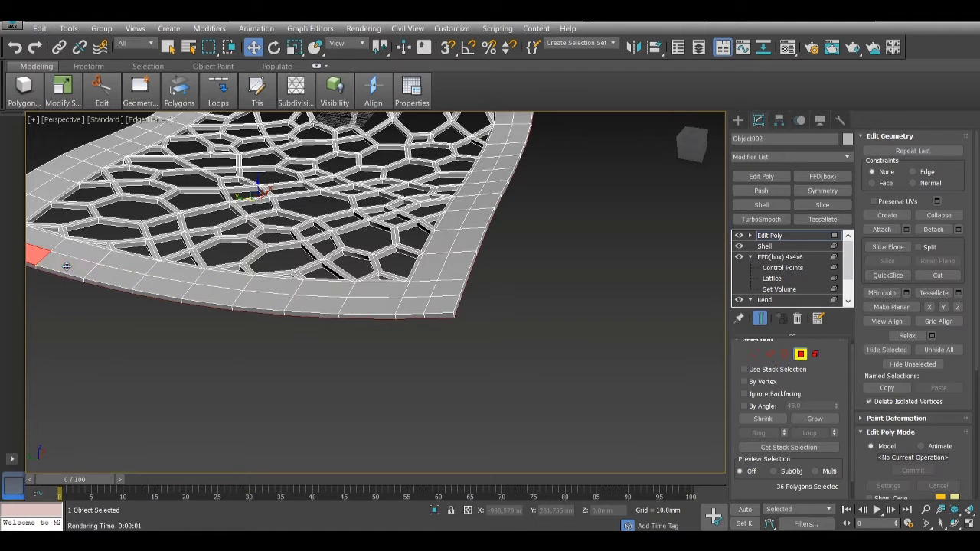
alt+middle_drag(67, 265, 264, 320)
alt+click(227, 309)
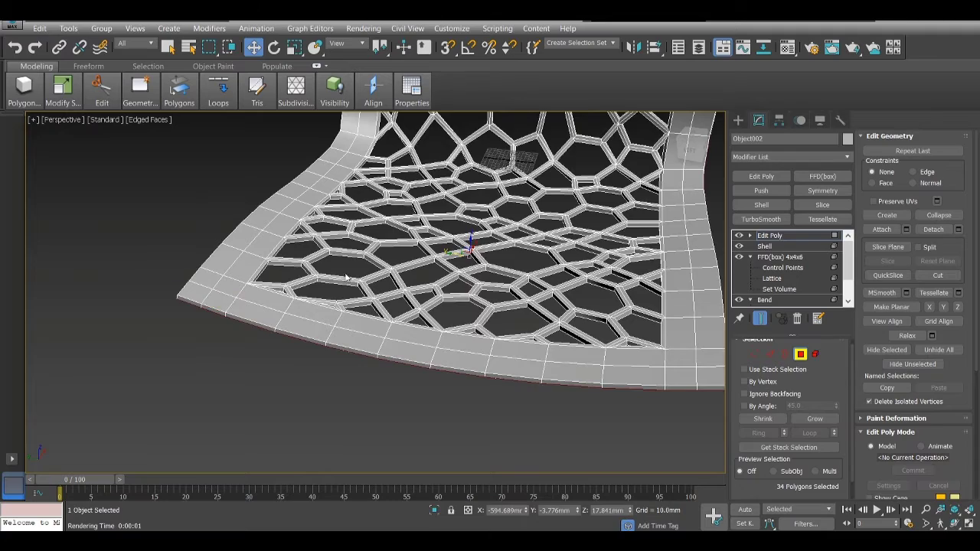
Start extruding the selected outer rim polygons of the seat with a height of 52.889 mm.
scroll(445, 281, down, 5)
scroll(448, 228, down, 2)
alt+middle_drag(448, 229, 473, 303)
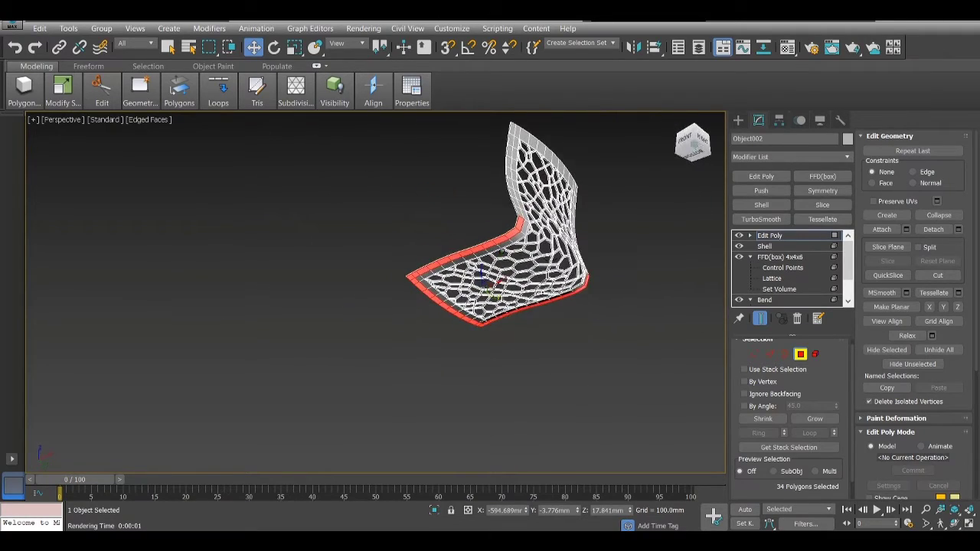
right_click(402, 311)
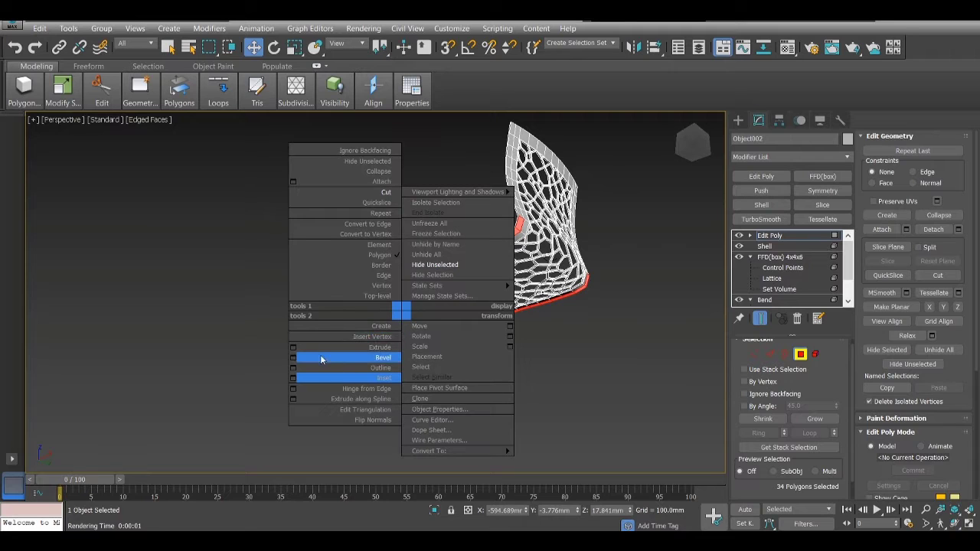
click(293, 346)
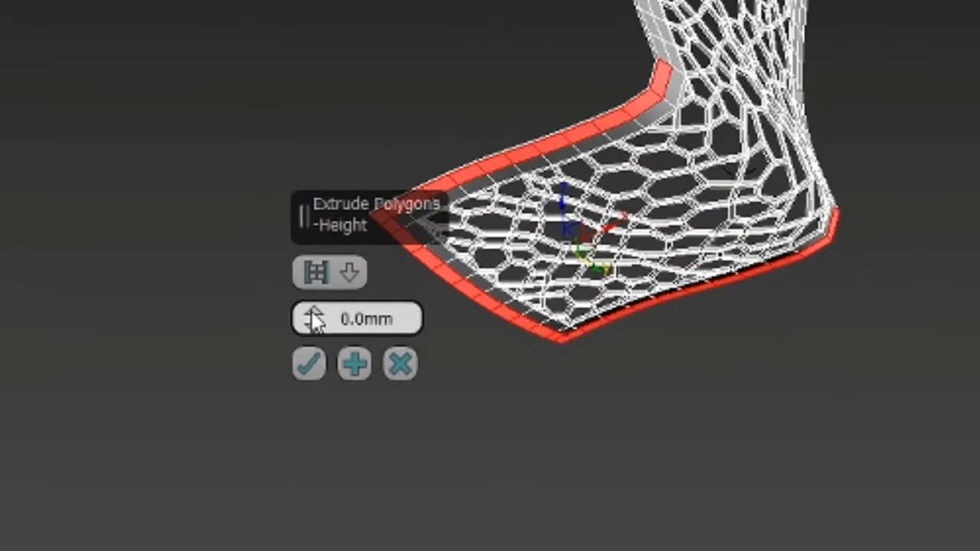
drag(316, 320, 278, 256)
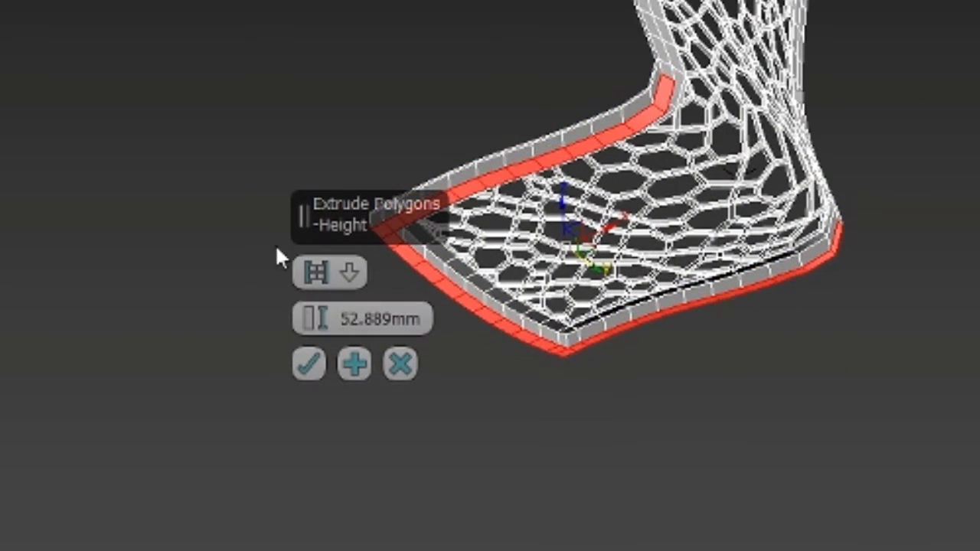
Try the By Polygon and Local Normals extrusion types on the rim, and return to Group Normals.
click(343, 273)
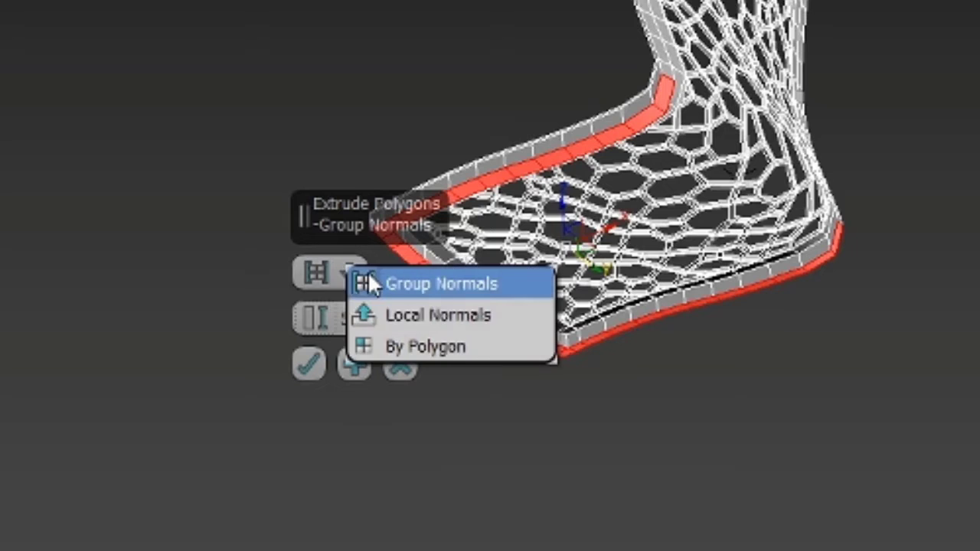
click(445, 356)
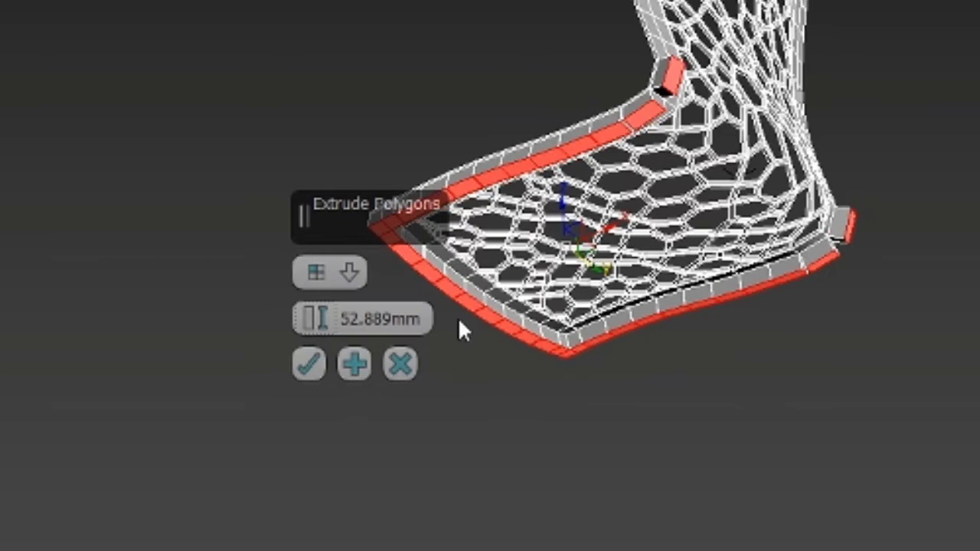
scroll(651, 100, up, 5)
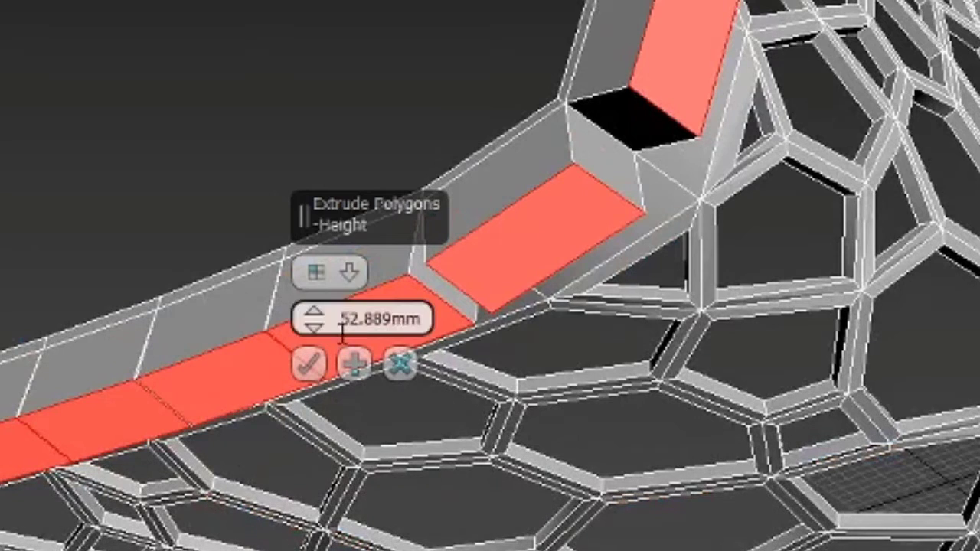
click(356, 280)
click(379, 331)
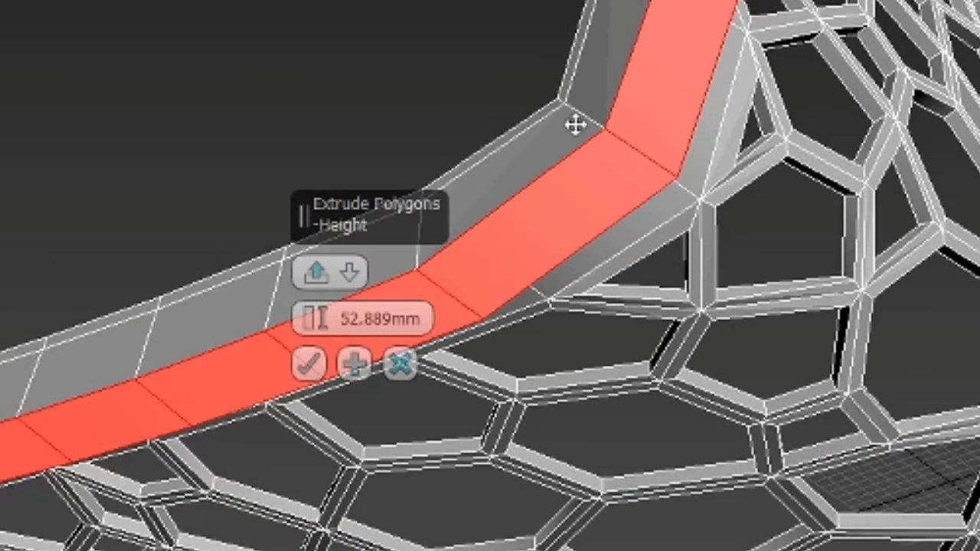
click(350, 272)
click(460, 290)
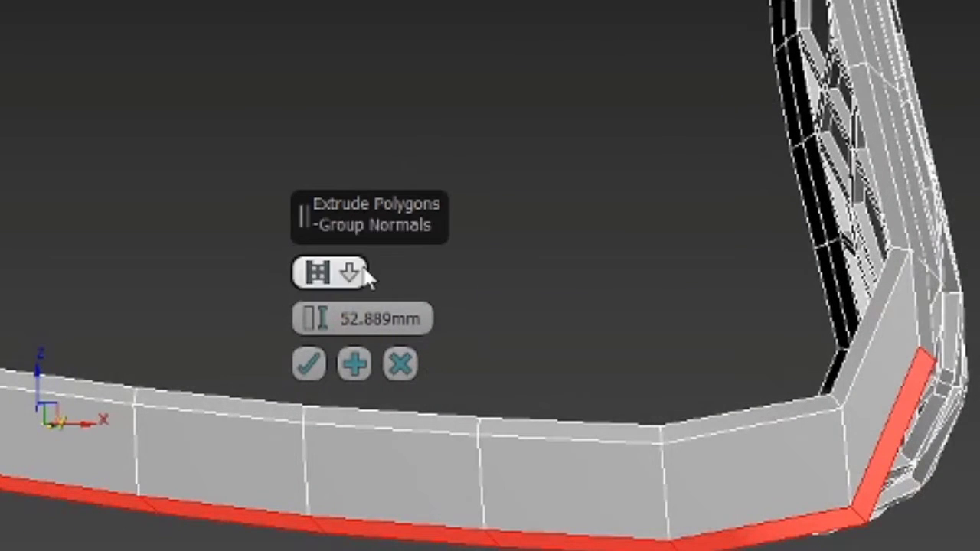
Extrude the rim polygons by 30.378 mm and again by 117.638 mm using Group Normals.
drag(315, 326, 305, 547)
click(355, 365)
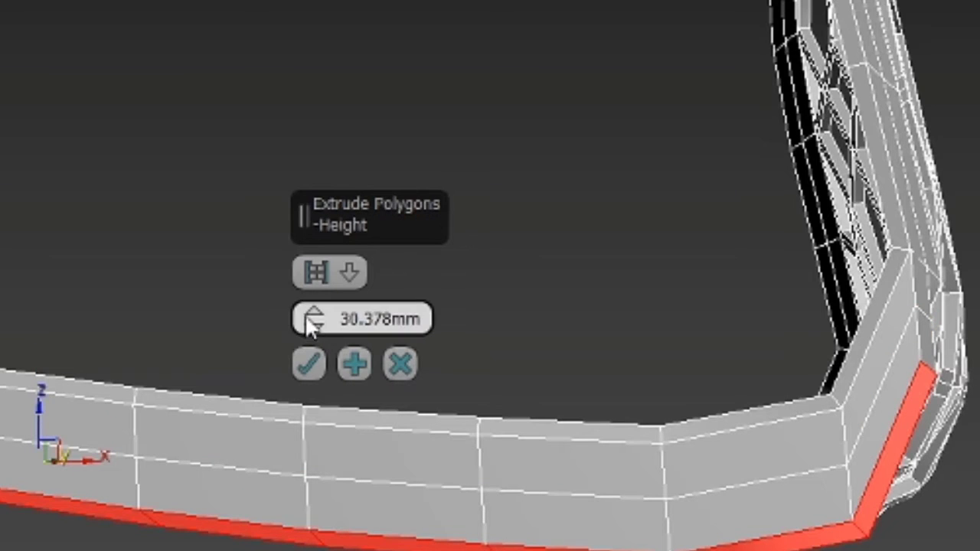
drag(312, 319, 337, 2)
scroll(433, 337, down, 4)
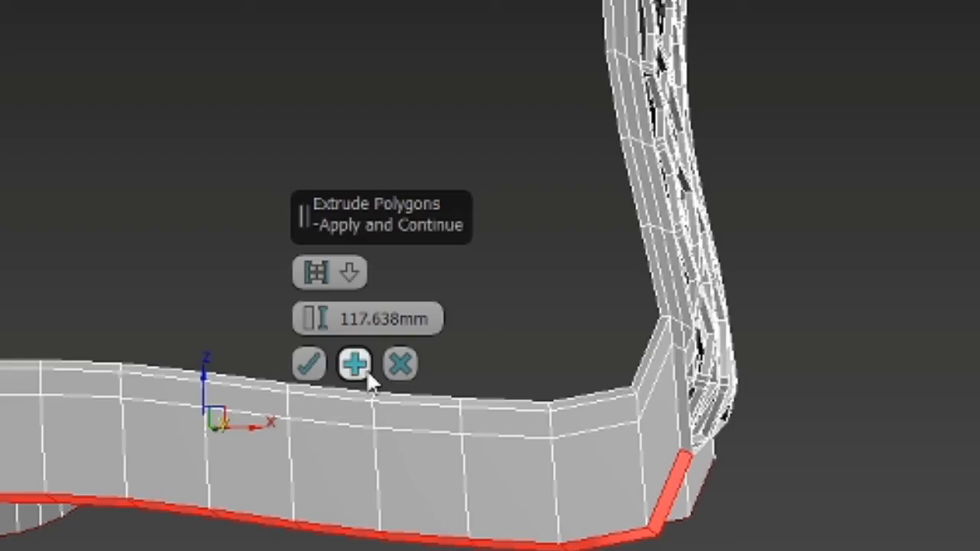
click(309, 365)
Scale the extruded bottom rim polygons uniformly to 103 percent.
alt+middle_drag(431, 337, 452, 345)
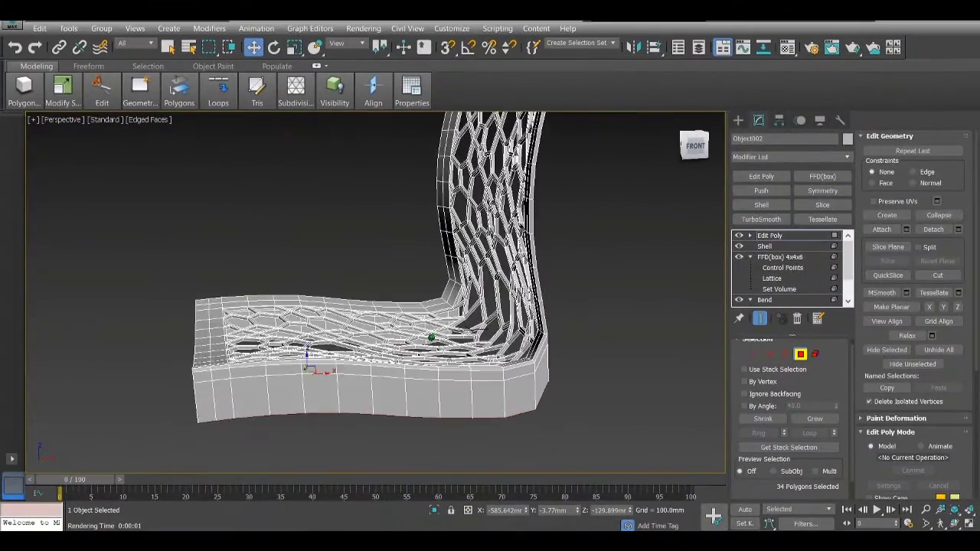
alt+middle_drag(390, 440, 390, 411)
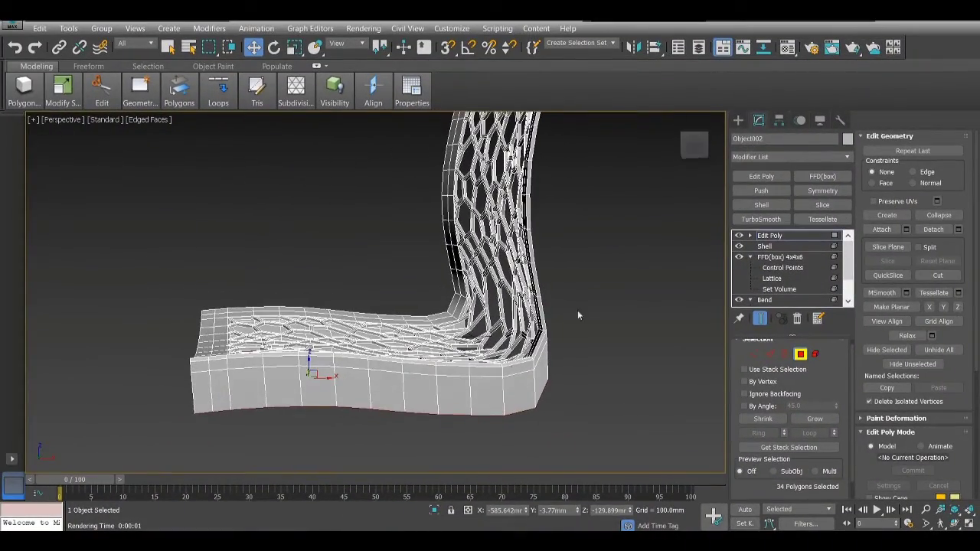
key(r)
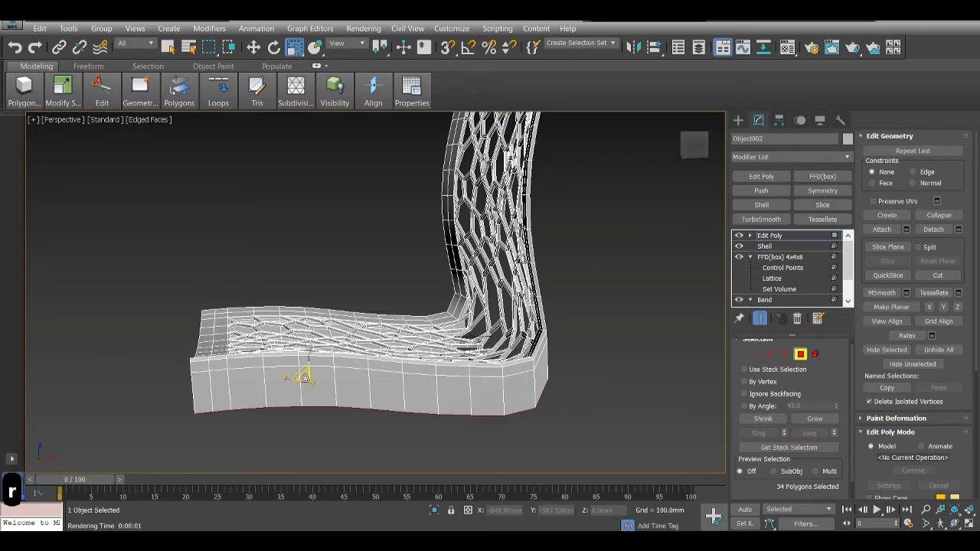
drag(305, 377, 305, 374)
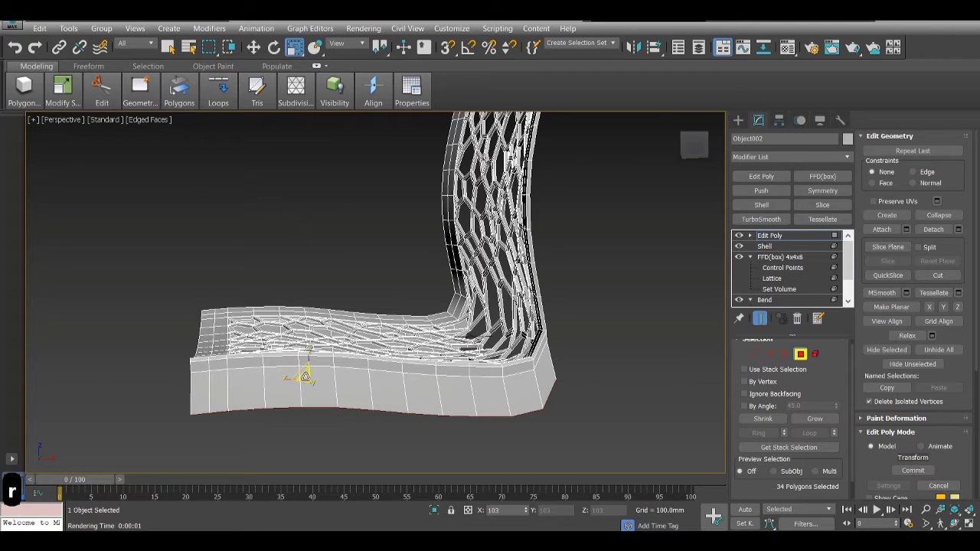
Select the bottom rim polygons at one rear corner and at the front corner on the same side of the seat frame.
alt+middle_drag(305, 377, 431, 338)
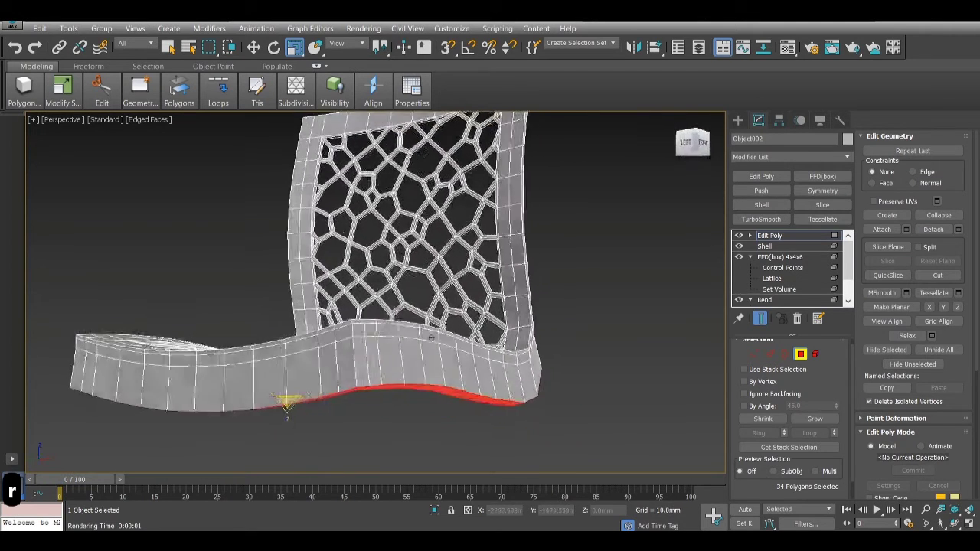
alt+middle_drag(288, 404, 297, 386)
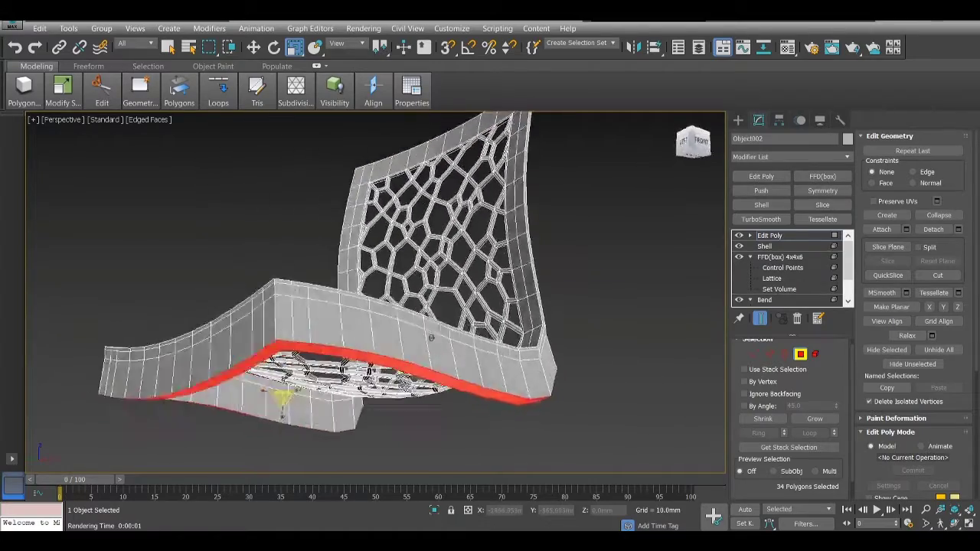
alt+middle_drag(431, 338, 415, 290)
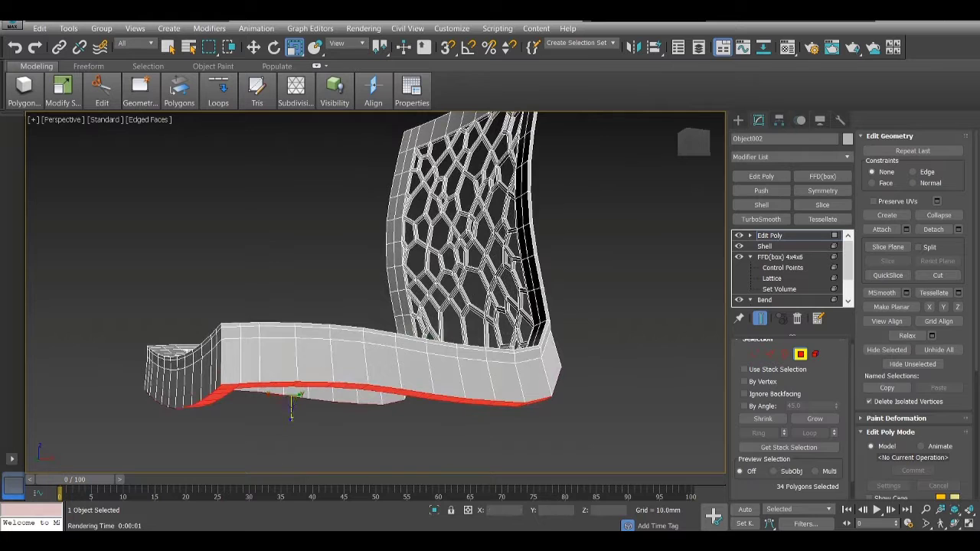
scroll(281, 327, down, 4)
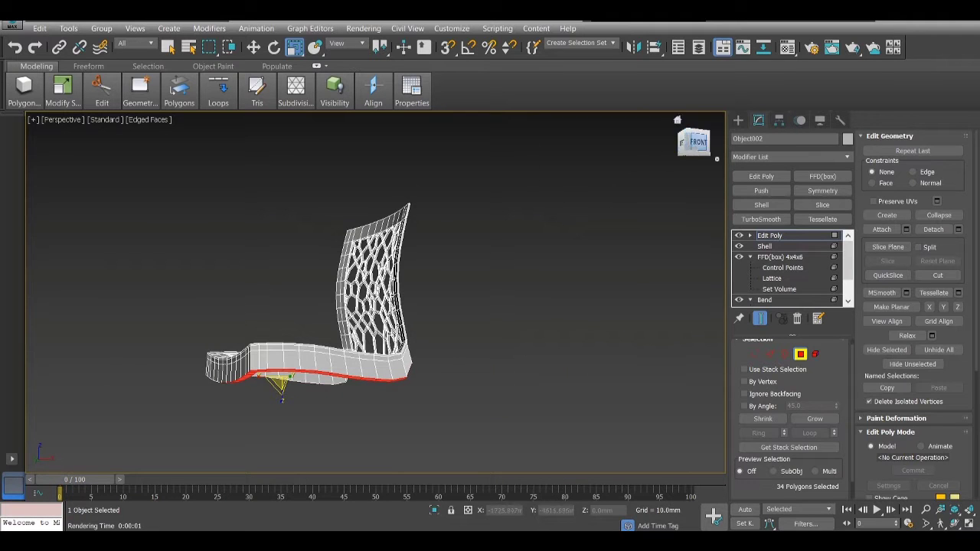
drag(695, 143, 610, 227)
scroll(392, 288, up, 4)
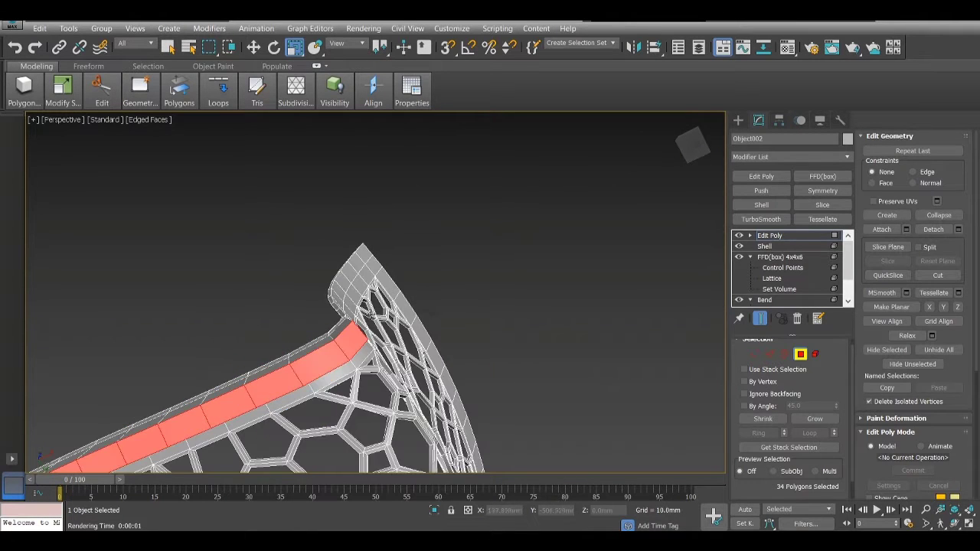
middle_drag(369, 314, 437, 286)
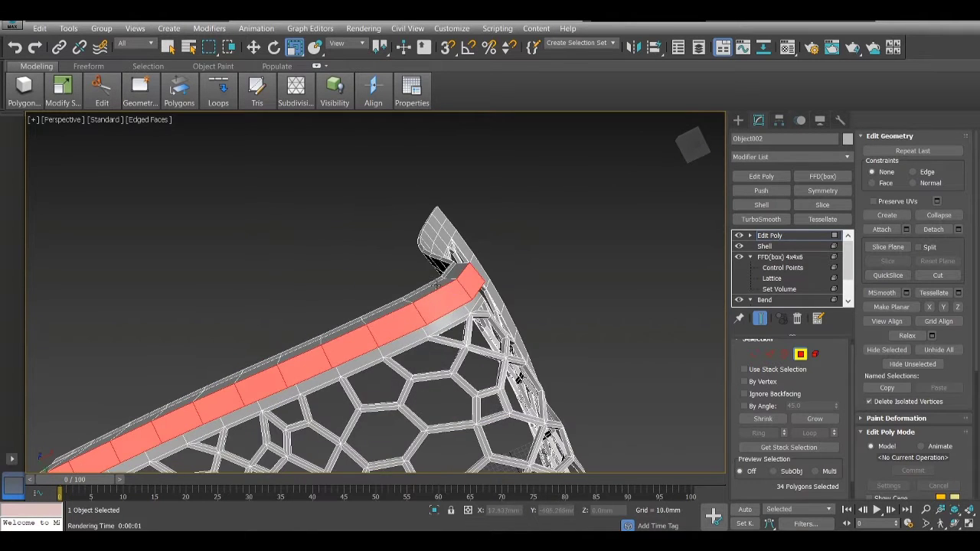
click(475, 288)
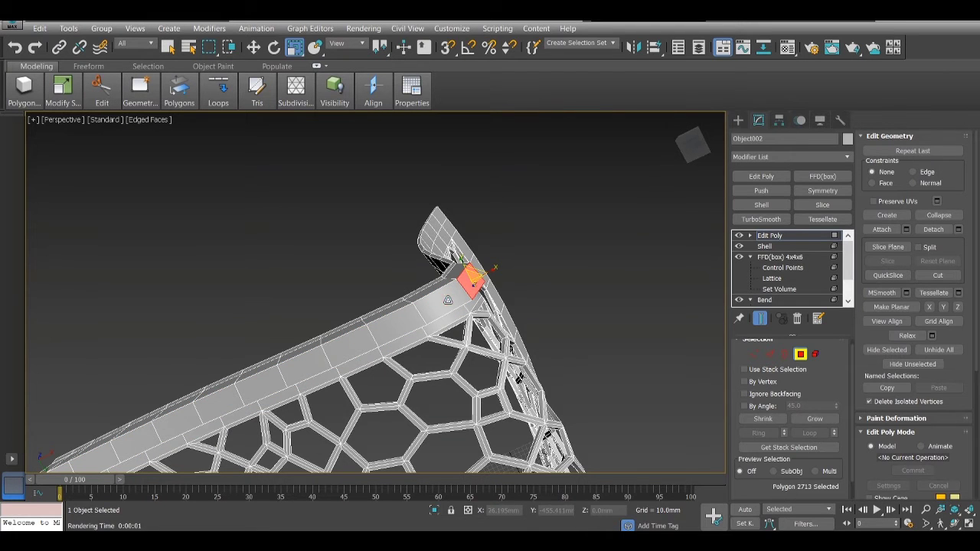
alt+middle_drag(448, 299, 346, 317)
ctrl+click(387, 249)
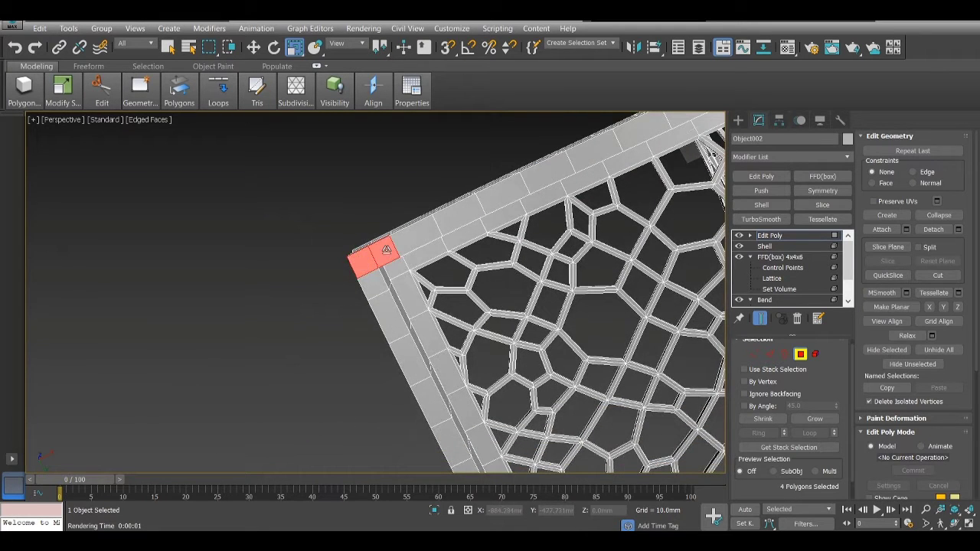
ctrl+click(378, 290)
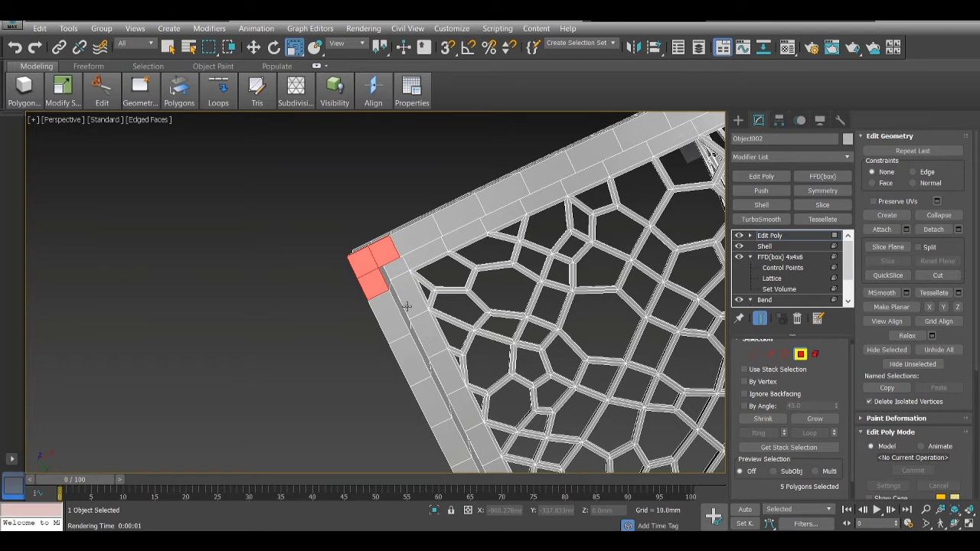
Add the bottom rim polygons at the opposite front and rear corners to the selection.
alt+middle_drag(407, 306, 379, 312)
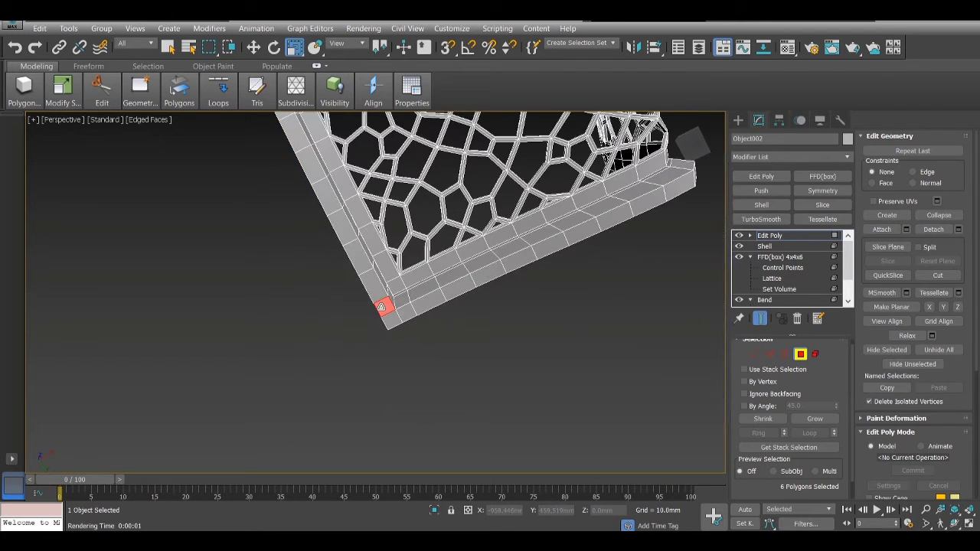
ctrl+click(389, 318)
ctrl+click(403, 314)
middle_drag(495, 267, 389, 326)
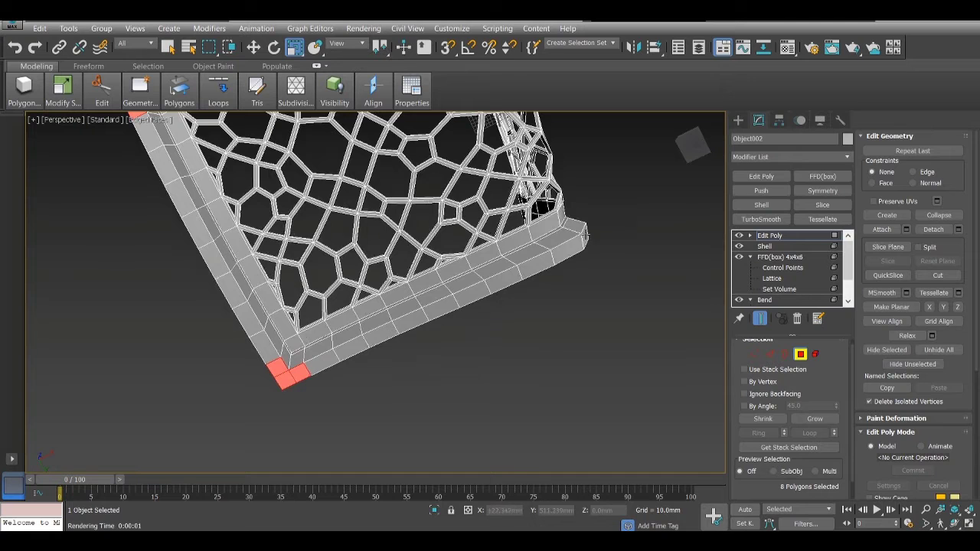
scroll(613, 229, down, 3)
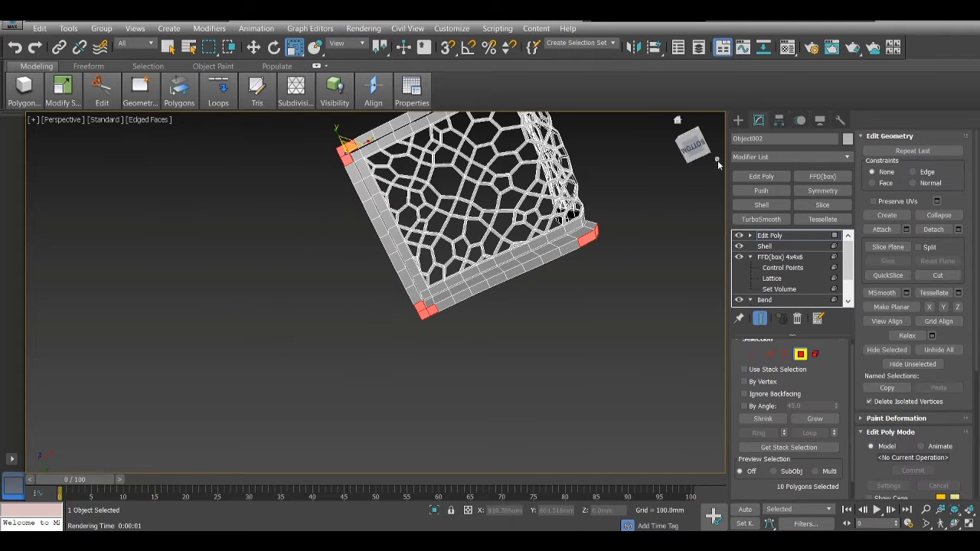
Extrude the selected corner polygons by 443.321 mm to form the four chair legs.
click(700, 157)
right_click(525, 308)
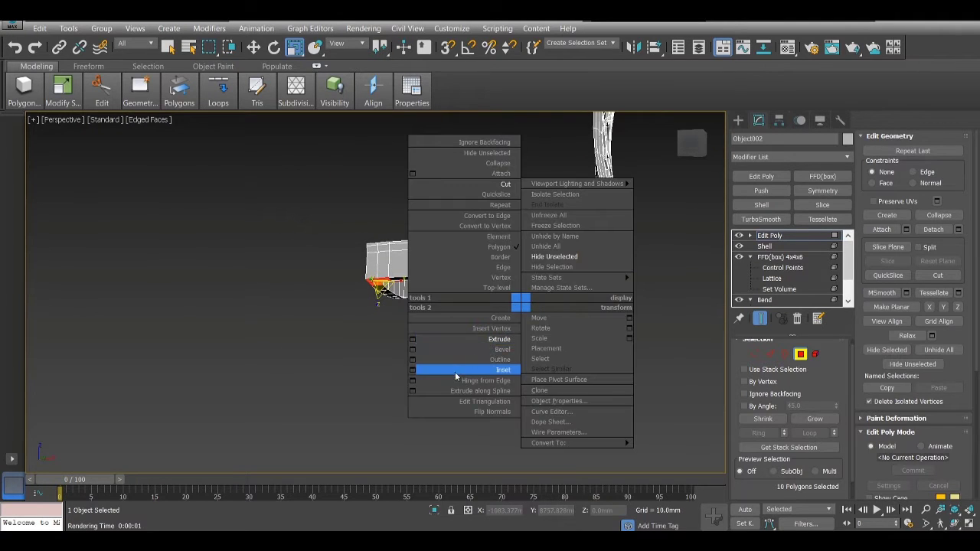
click(414, 339)
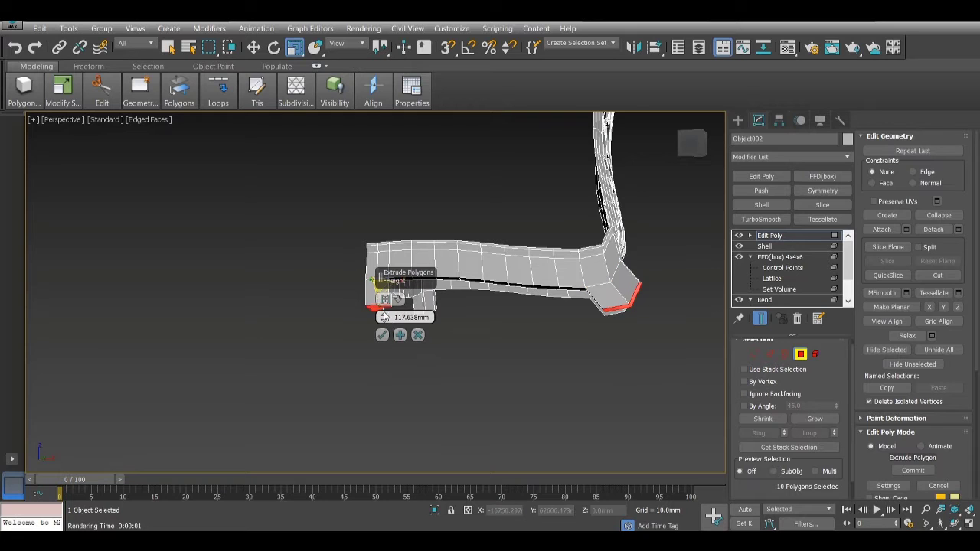
drag(386, 317, 629, 314)
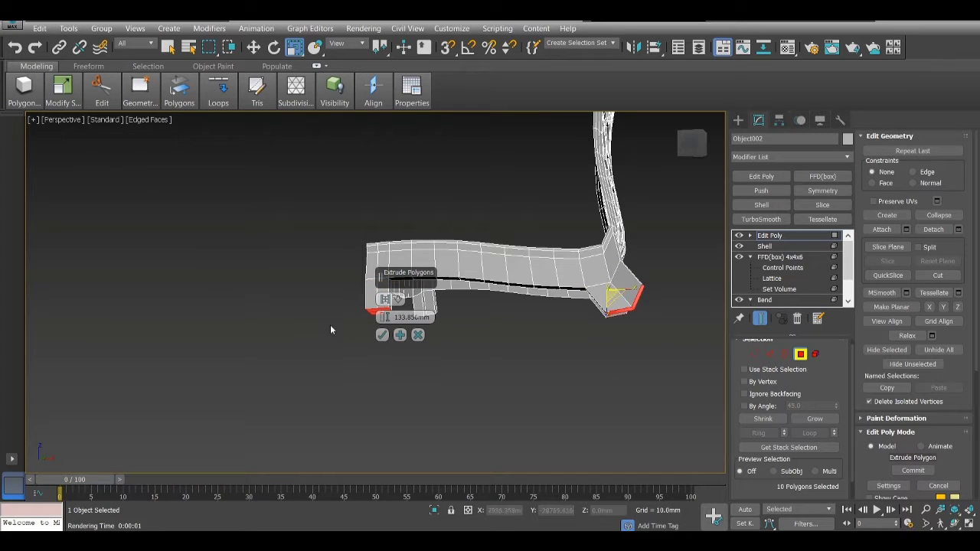
drag(384, 316, 818, 113)
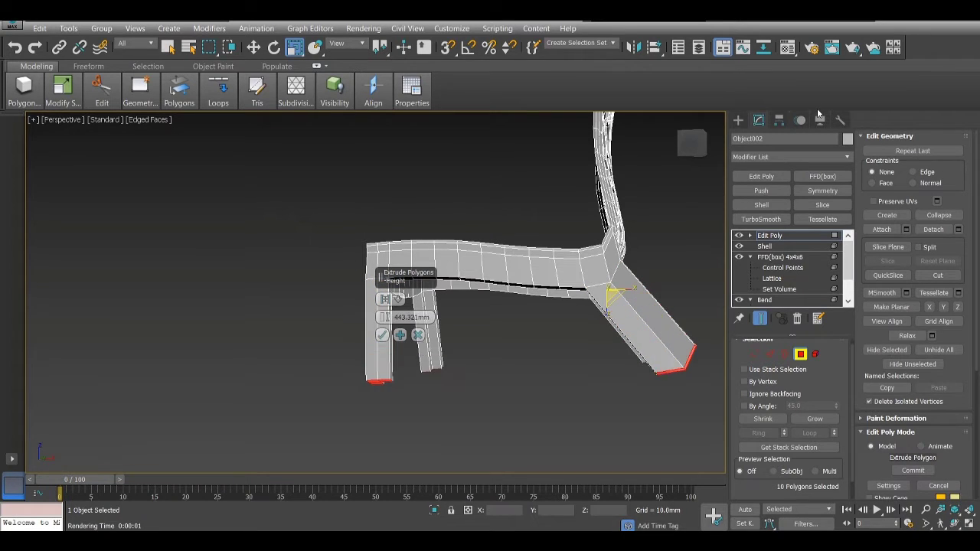
click(381, 336)
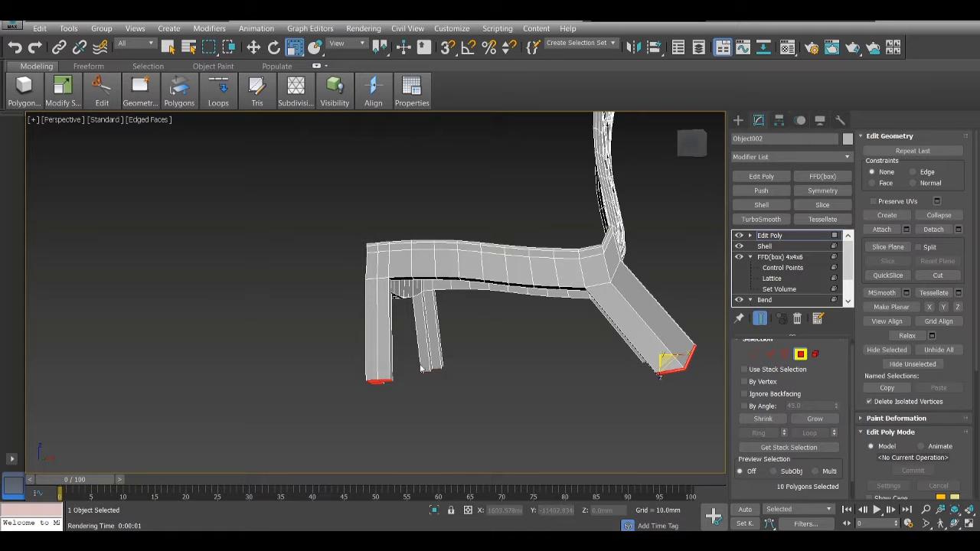
Flatten the bottom vertices of all four legs onto one level with Make Planar along Z.
click(424, 368)
scroll(424, 365, up, 5)
scroll(425, 365, down, 5)
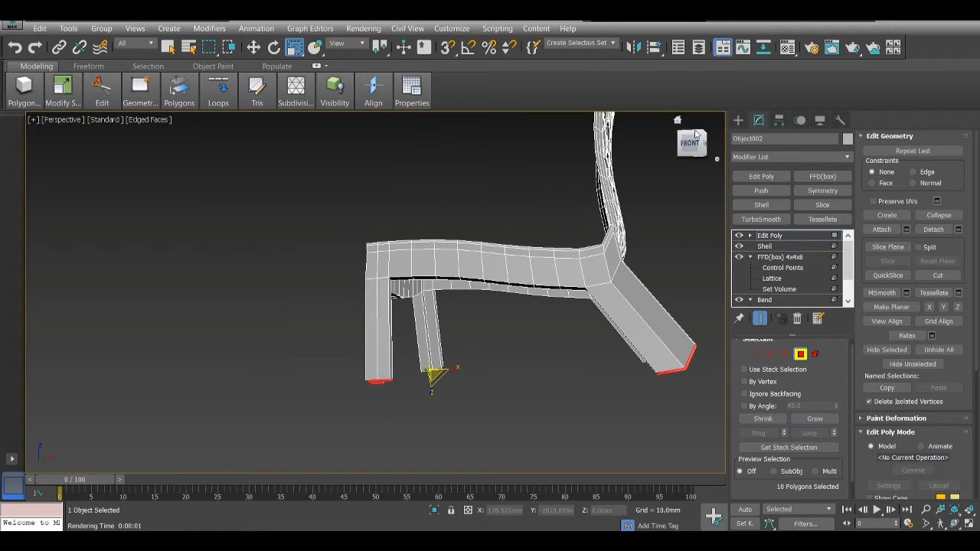
drag(688, 144, 671, 123)
key(alt+w)
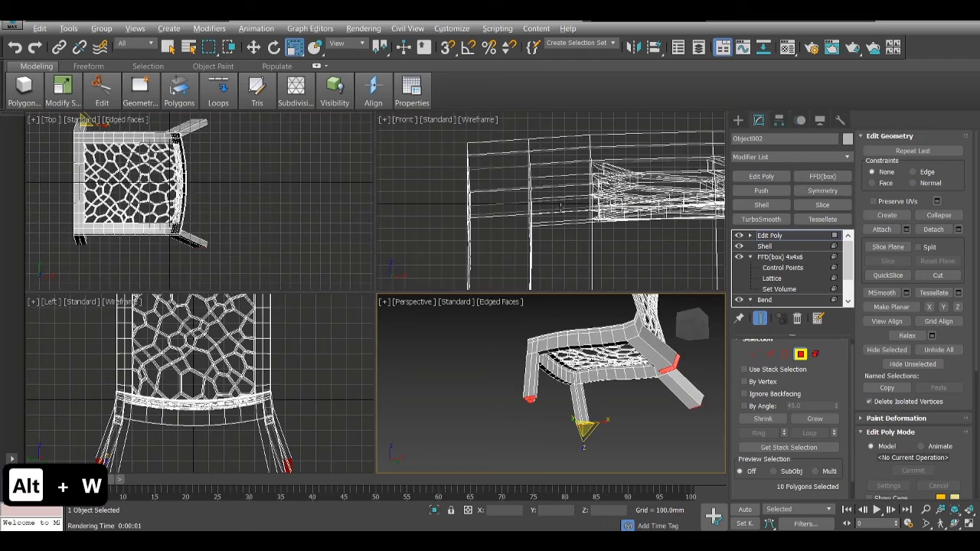
key(alt+w)
scroll(408, 206, down, 6)
key(1)
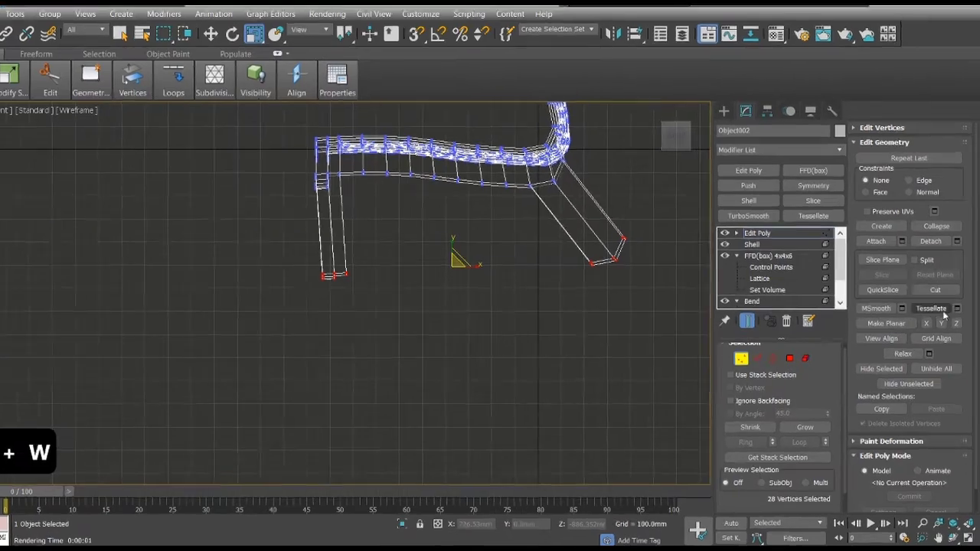
click(956, 323)
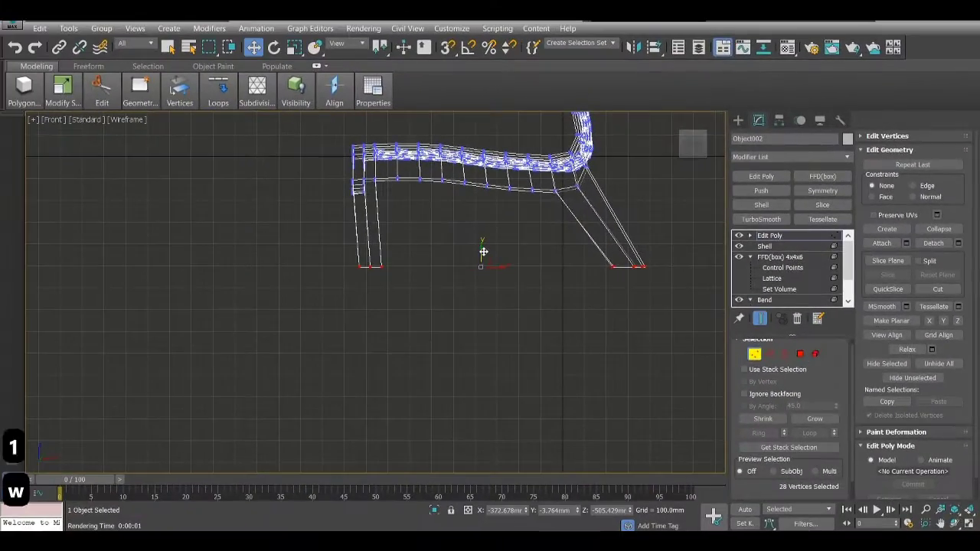
Lengthen the four legs by moving their bottom vertices down to about Z -1081.6 mm.
drag(484, 251, 470, 355)
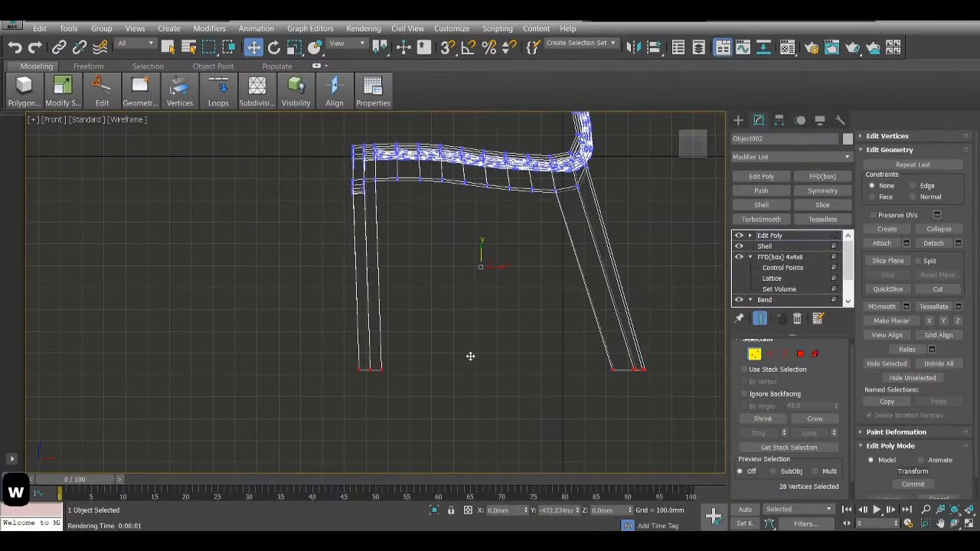
scroll(471, 292, down, 3)
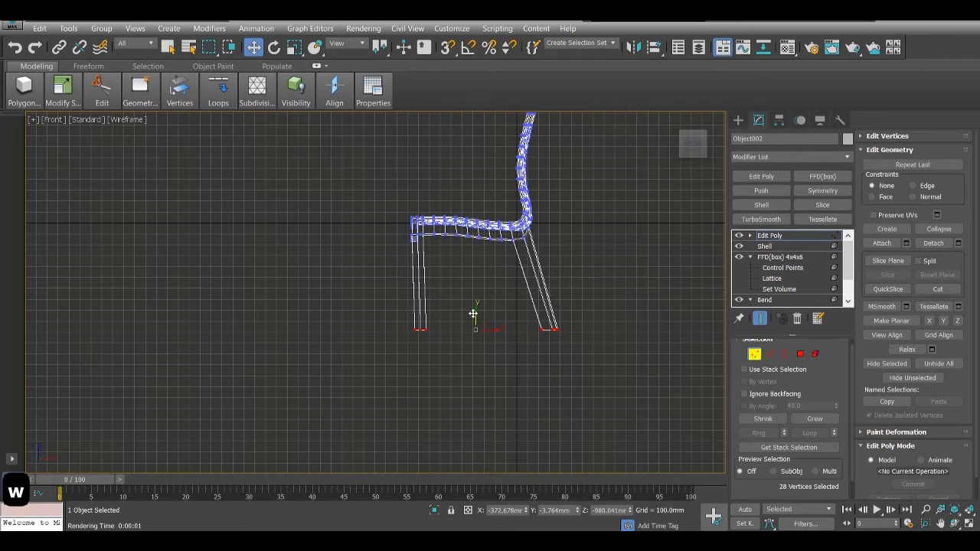
drag(477, 311, 475, 327)
scroll(475, 298, down, 3)
scroll(475, 302, up, 4)
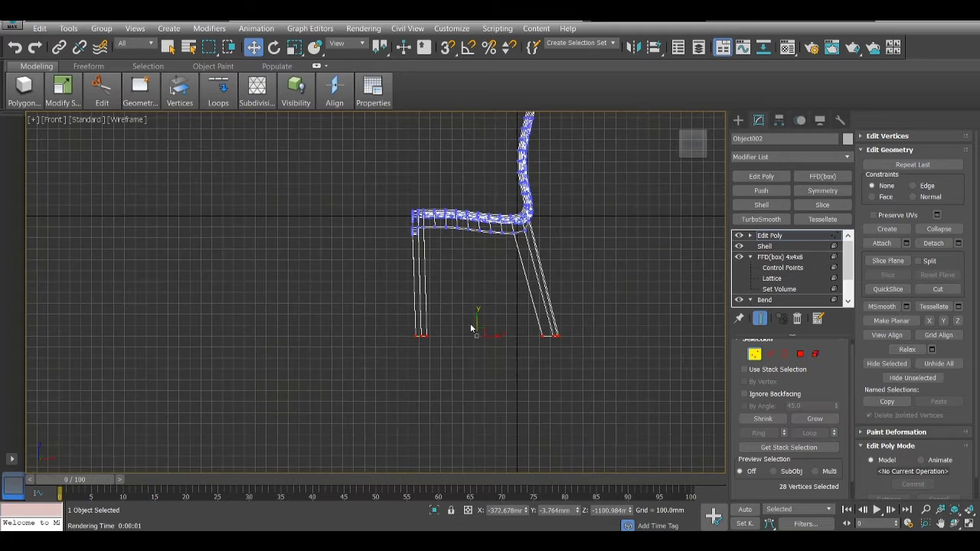
drag(475, 320, 477, 314)
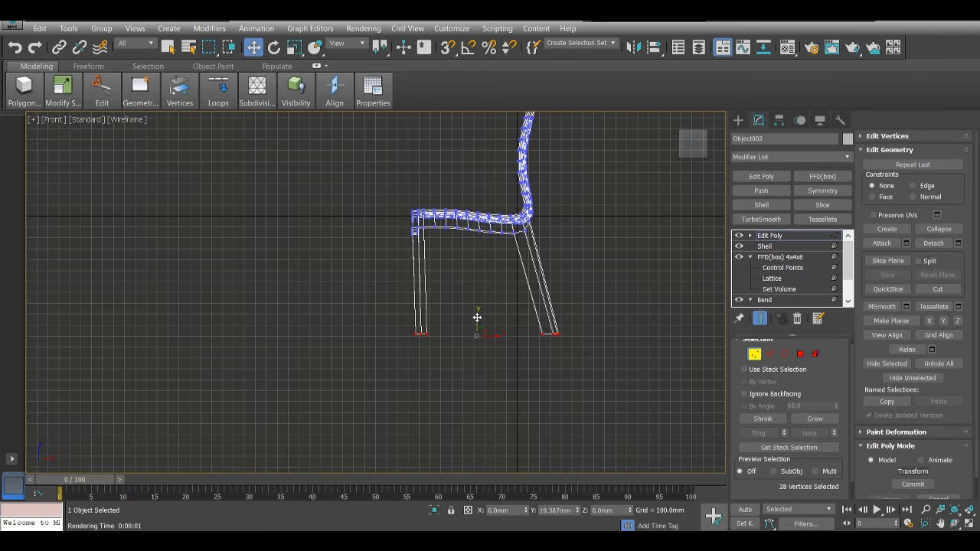
Select the bottom vertices of the front legs and move them forward to about X -969 mm.
drag(389, 360, 389, 360)
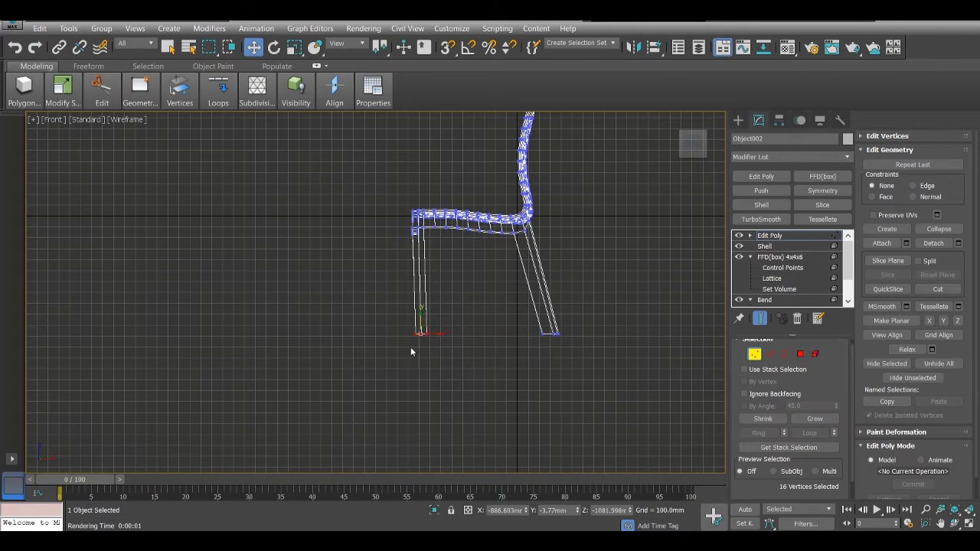
scroll(417, 337, up, 2)
drag(433, 334, 414, 337)
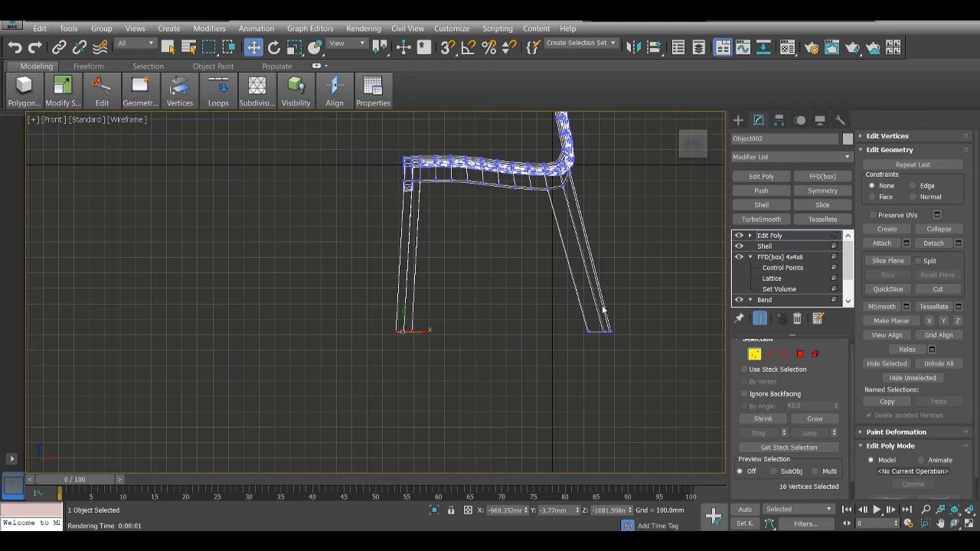
Move the bottom vertices of the rear legs slightly forward to about X 222 mm.
drag(617, 330, 603, 343)
key(alt+w)
right_click(645, 418)
key(alt+w)
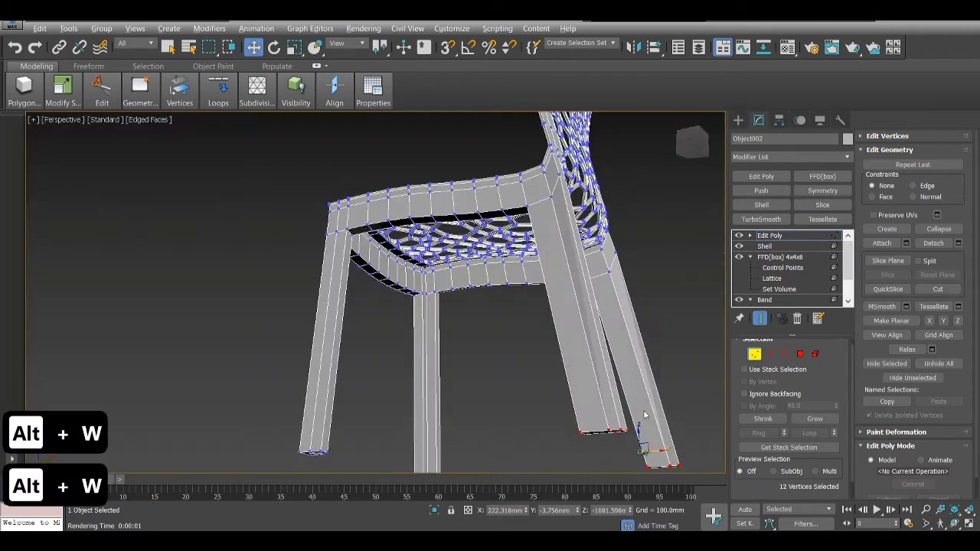
drag(691, 136, 576, 268)
middle_drag(576, 268, 451, 159)
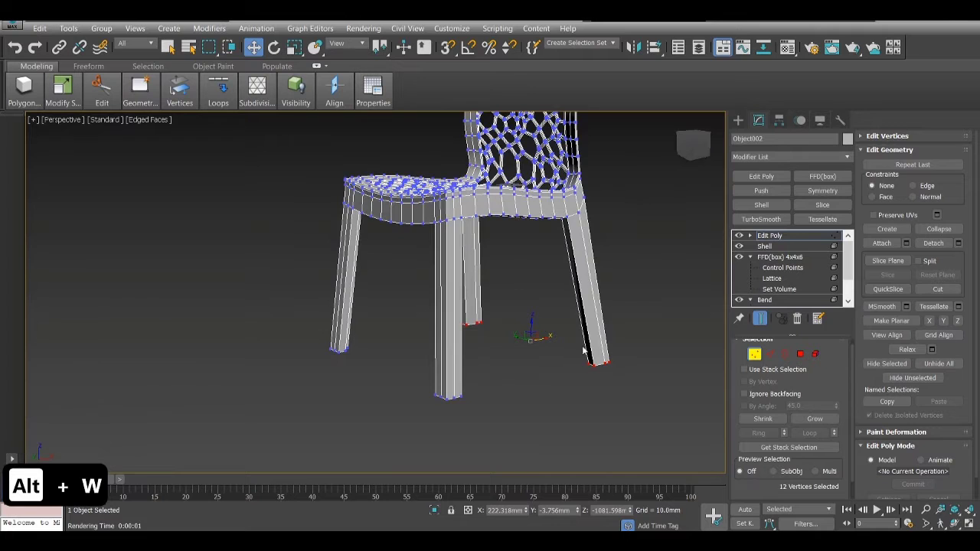
Connect the lengthwise edges of all four legs with 1 segment, pinch 0 and slide 98, placing the loop just above the feet.
key(alt+w)
right_click(617, 249)
key(alt+w)
key(2)
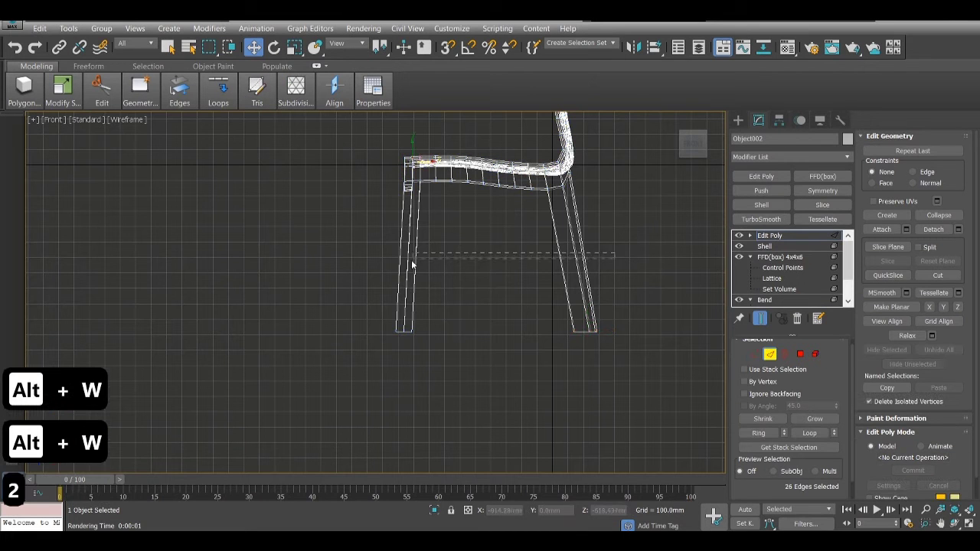
ctrl+click(411, 263)
right_click(456, 249)
click(352, 304)
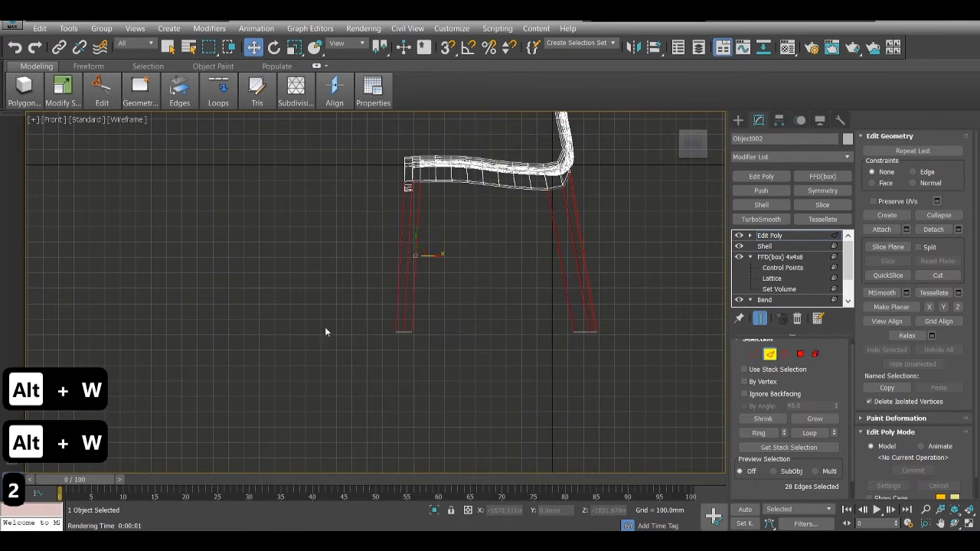
scroll(397, 329, up, 8)
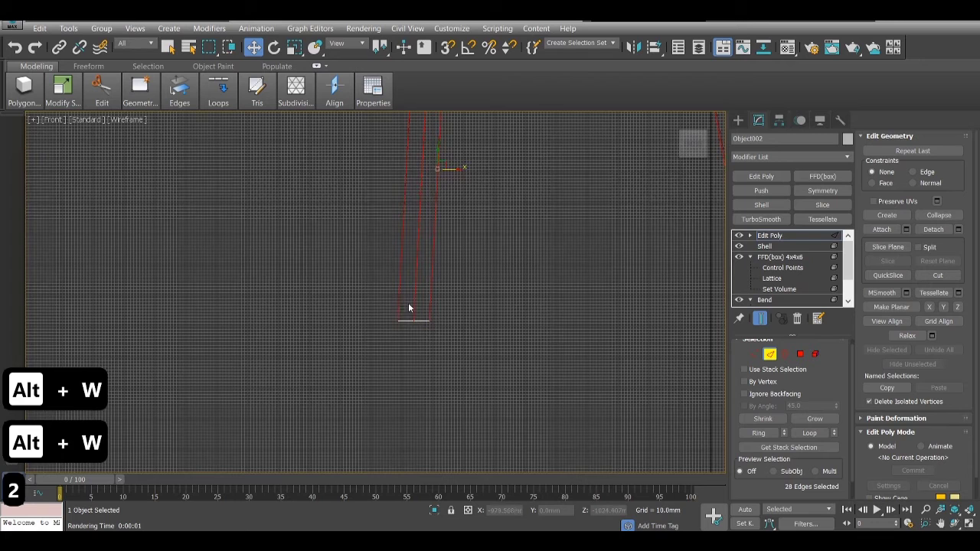
scroll(419, 318, up, 3)
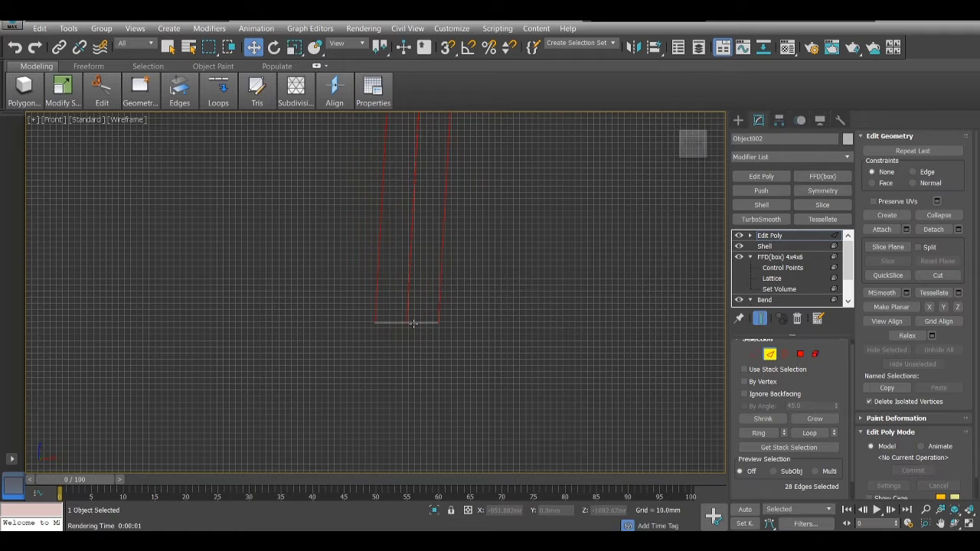
scroll(413, 324, down, 6)
right_click(532, 265)
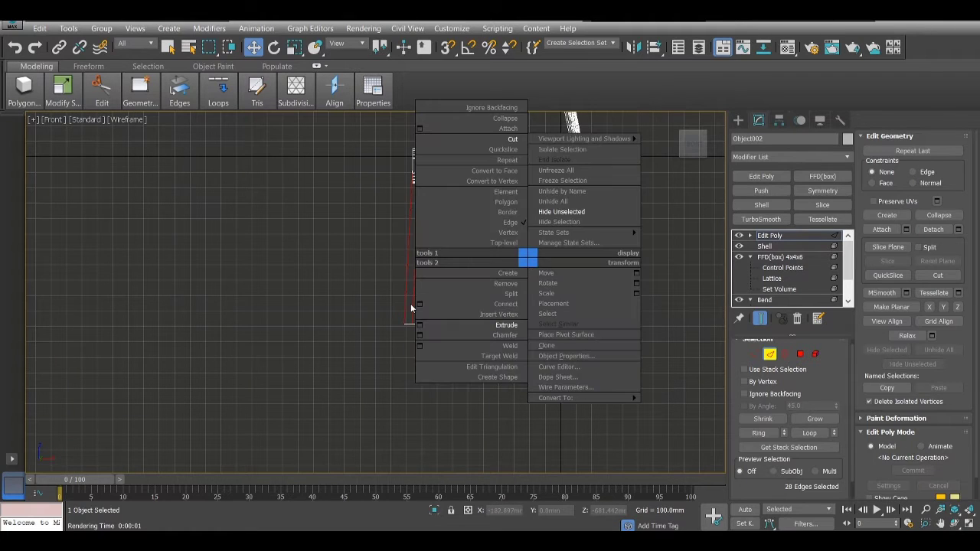
click(415, 305)
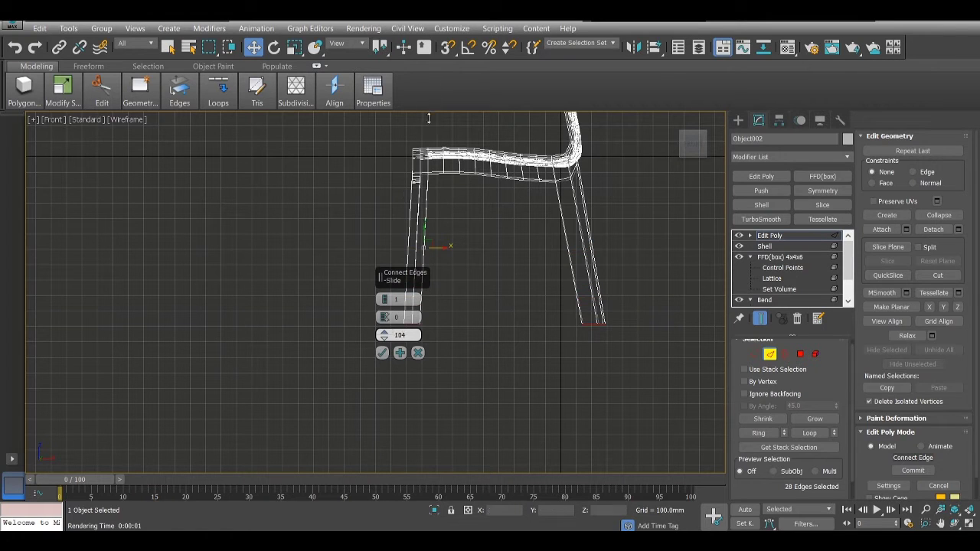
click(382, 352)
scroll(597, 322, up, 6)
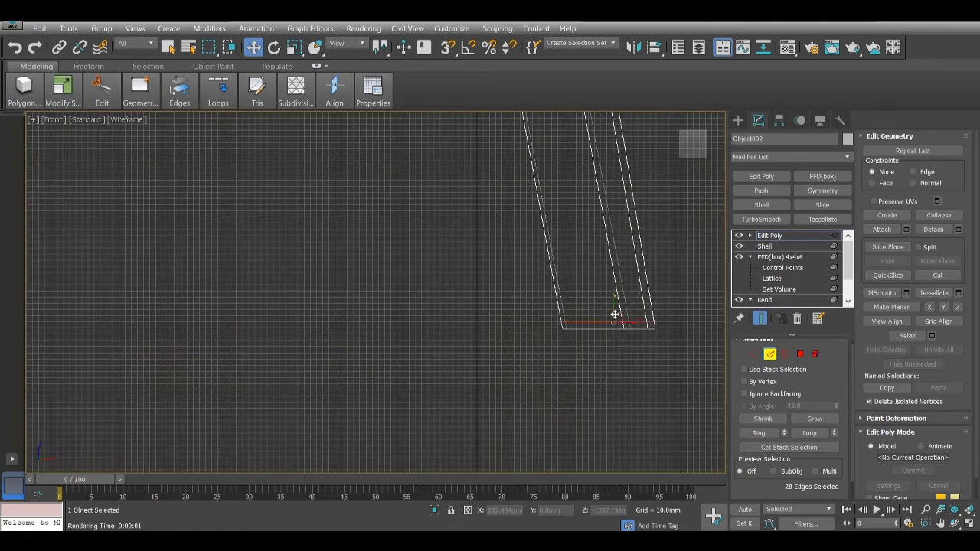
scroll(614, 314, down, 6)
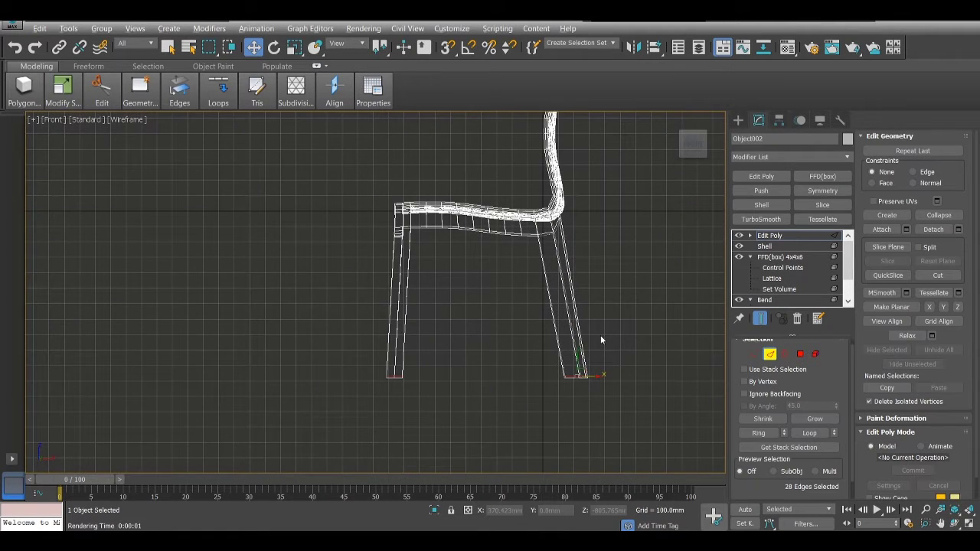
Select the back-facing seat frame polygons at both rear corners above the back legs.
key(alt+w)
right_click(617, 357)
key(alt+w)
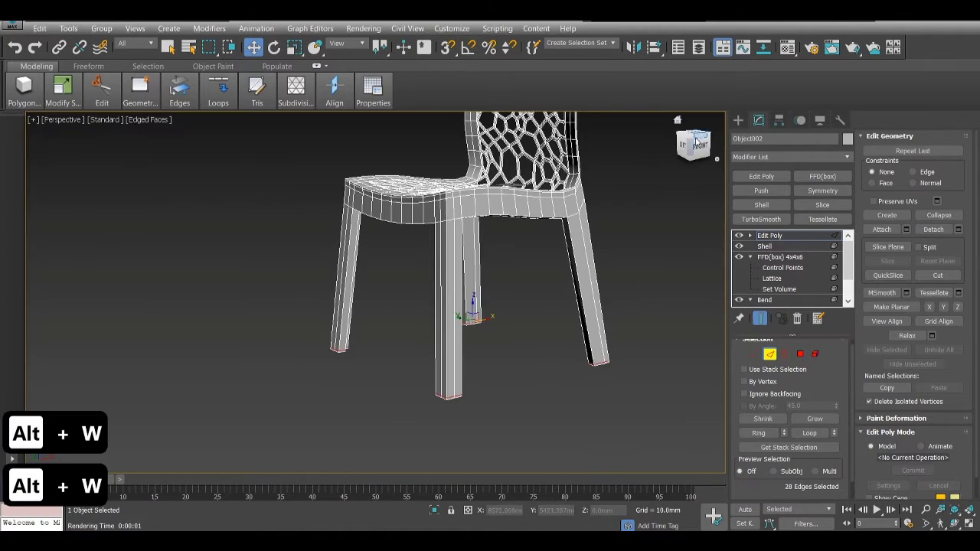
drag(696, 141, 671, 132)
scroll(490, 188, up, 5)
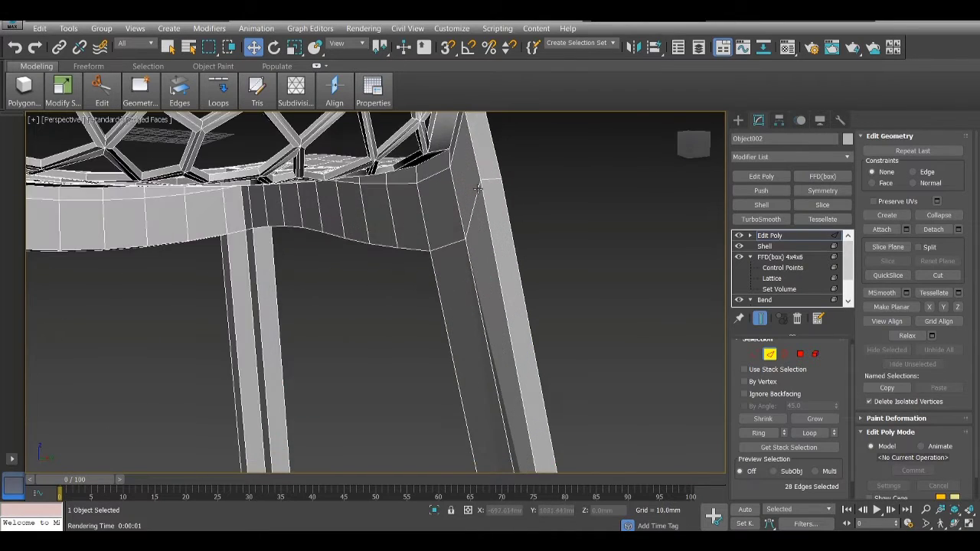
middle_drag(480, 189, 560, 252)
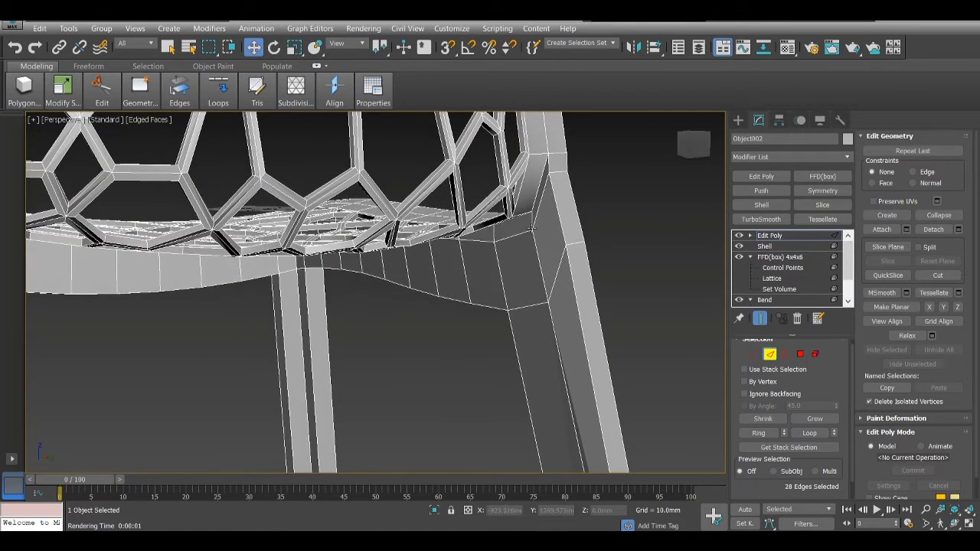
key(4)
click(513, 273)
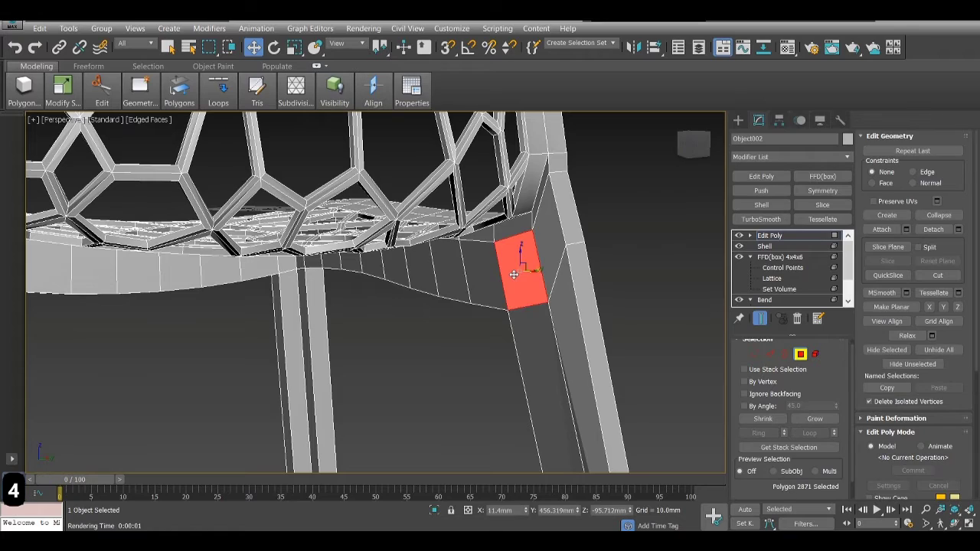
alt+middle_drag(536, 261, 374, 288)
middle_drag(307, 290, 568, 236)
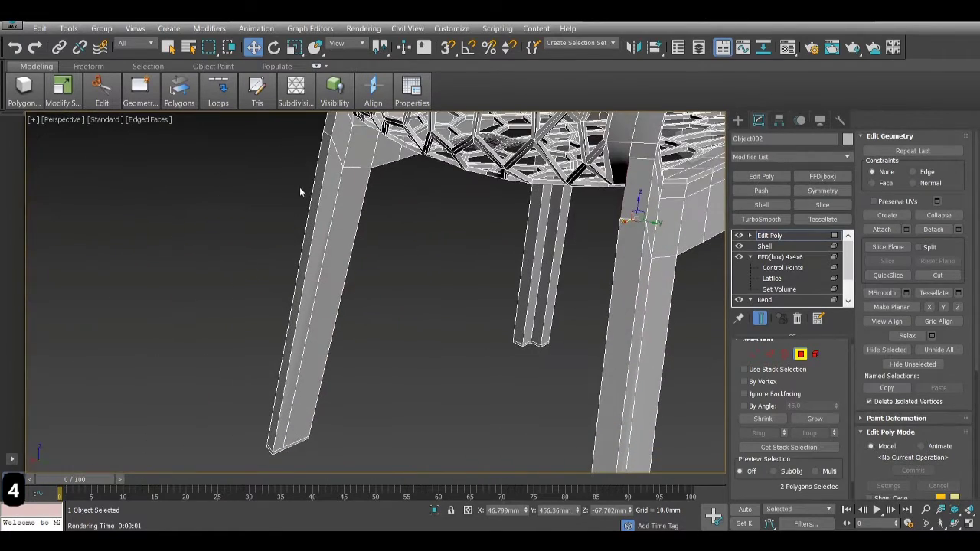
ctrl+click(338, 141)
ctrl+click(356, 153)
middle_drag(357, 153, 361, 185)
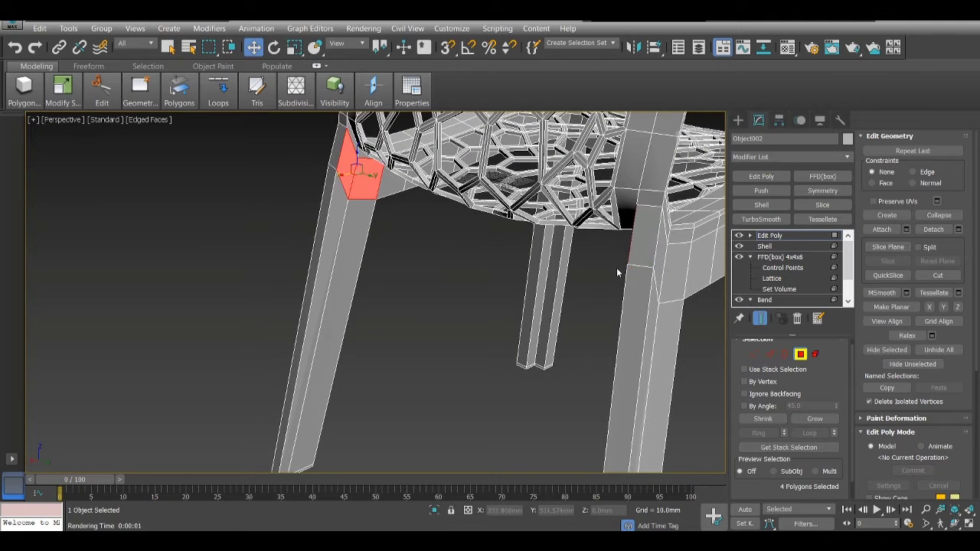
alt+middle_drag(389, 387, 366, 212)
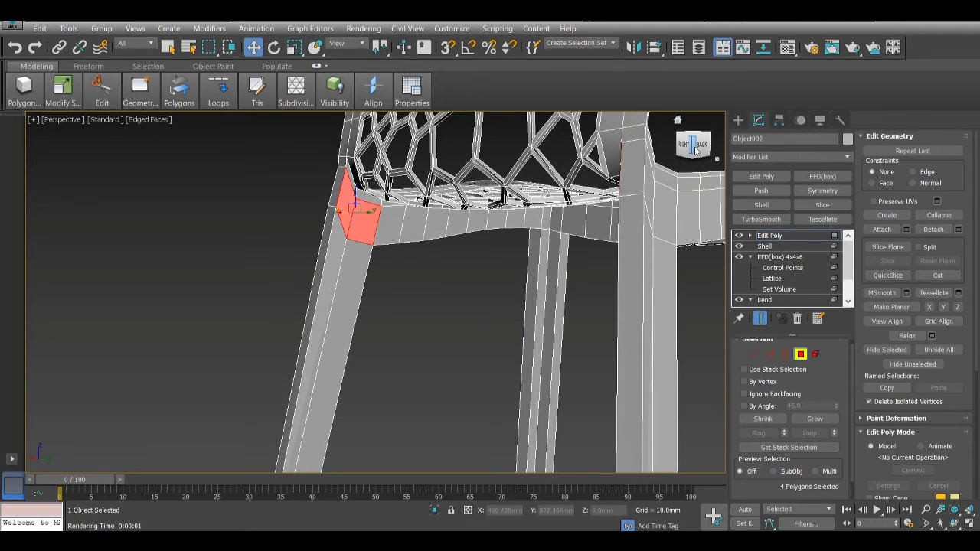
drag(694, 148, 762, 142)
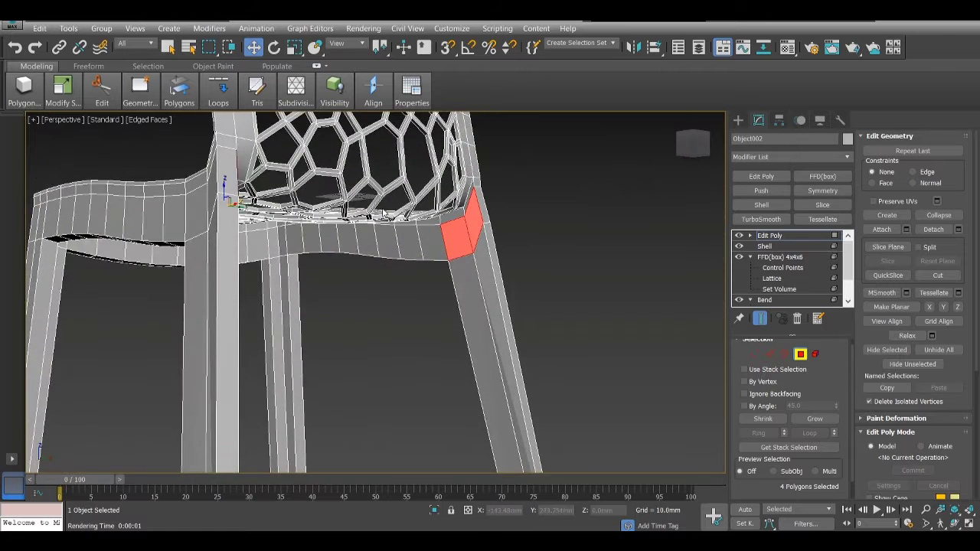
scroll(461, 246, up, 5)
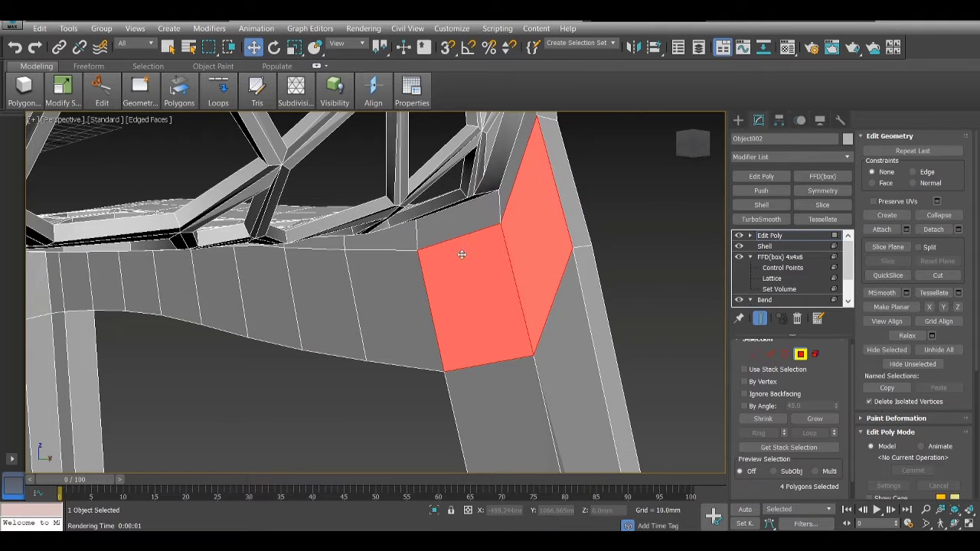
Connect the ring of vertical edges around the seat frame with 1 segment, pinch 0 and slide 0.
key(2)
click(428, 301)
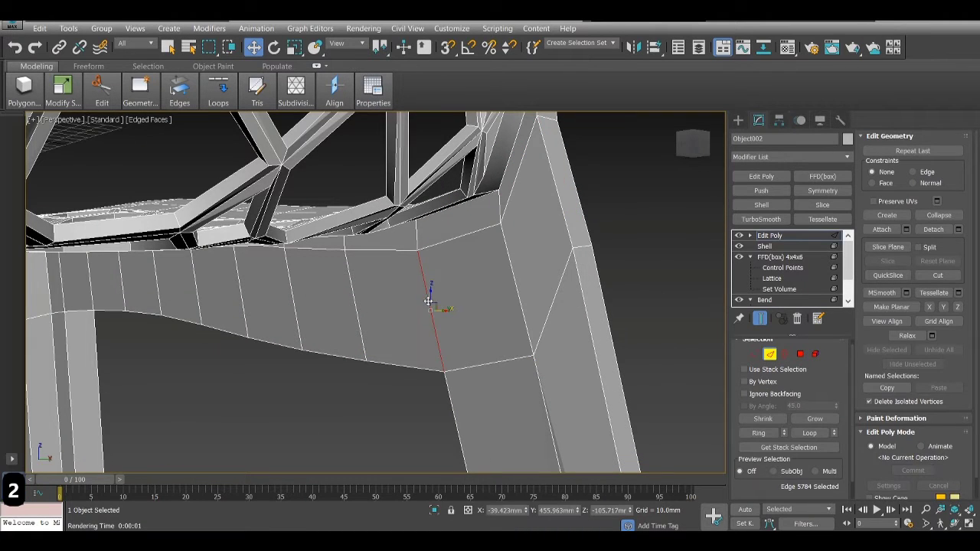
click(768, 437)
right_click(383, 203)
click(411, 244)
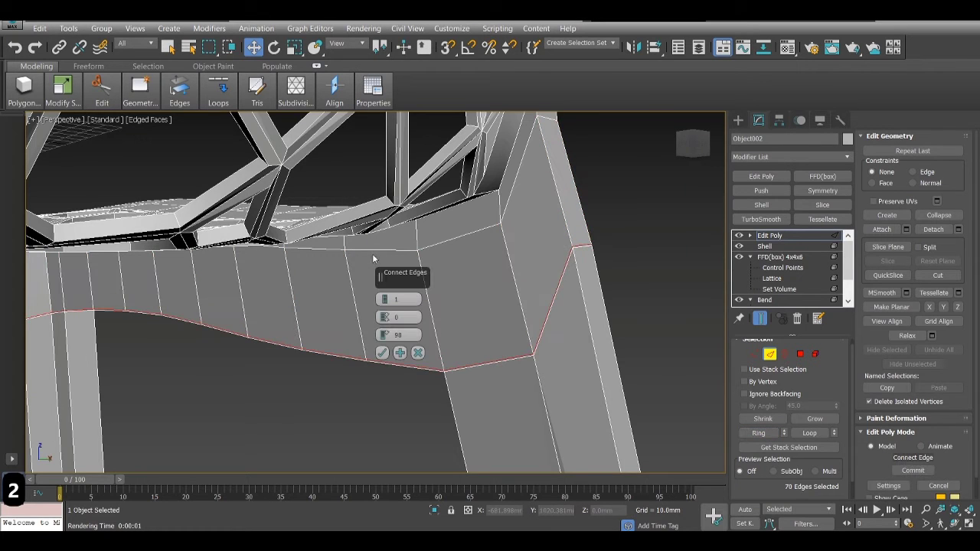
text(0)
key(Return)
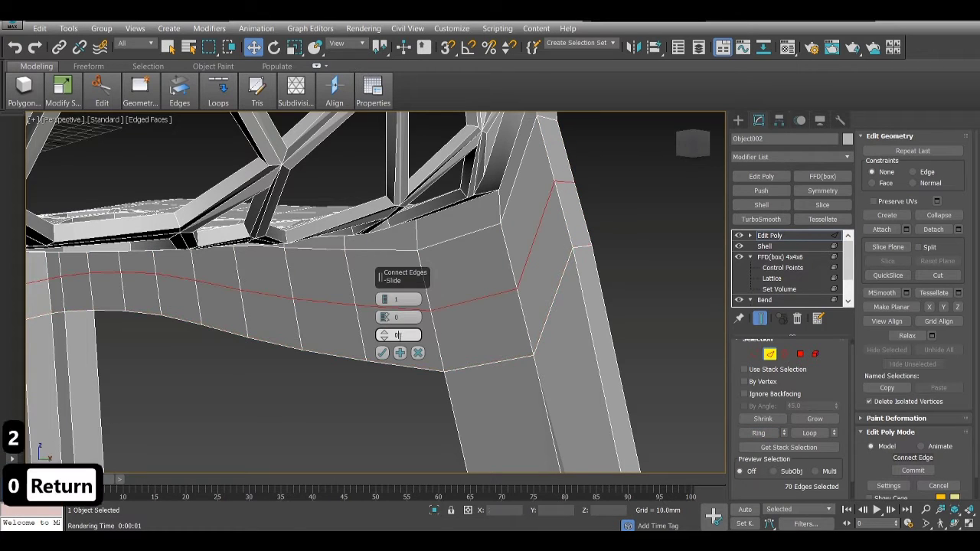
click(382, 354)
Constrain movement to edges and lower the new seat frame loop by about 35.7 mm along Z.
scroll(319, 369, down, 2)
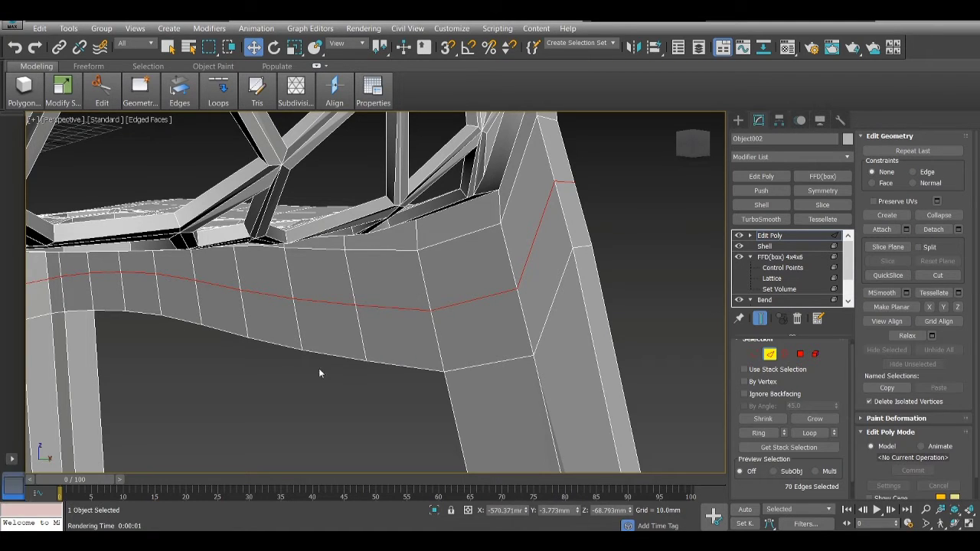
key(w)
scroll(308, 323, down, 5)
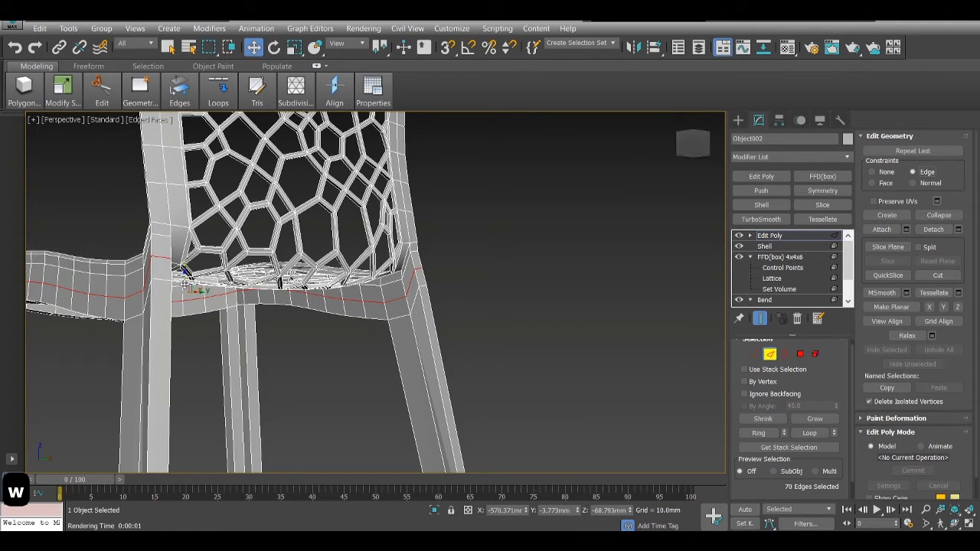
drag(184, 269, 184, 269)
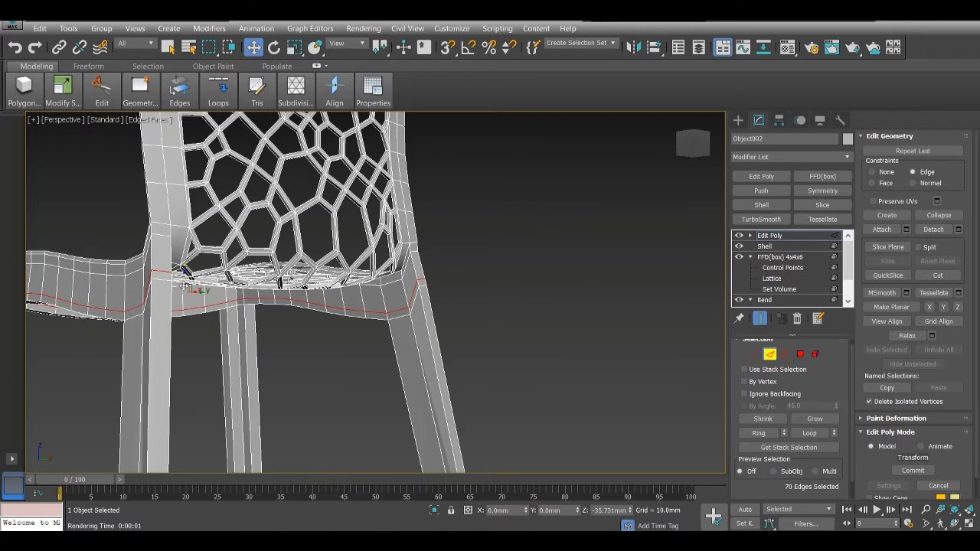
Delete the two adjacent inner-facing seat frame polygons above the back leg at one rear corner.
scroll(410, 288, up, 5)
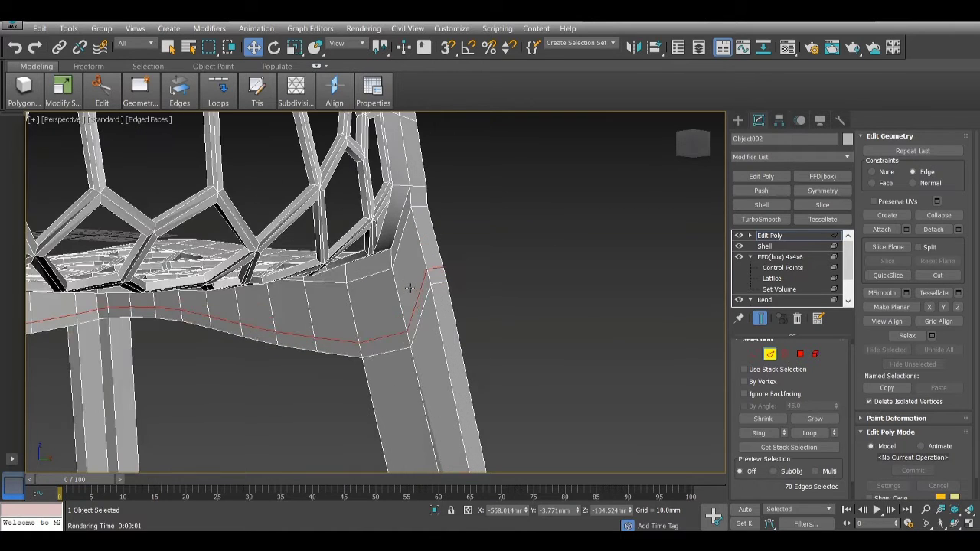
key(4)
click(409, 286)
click(416, 263)
ctrl+click(394, 284)
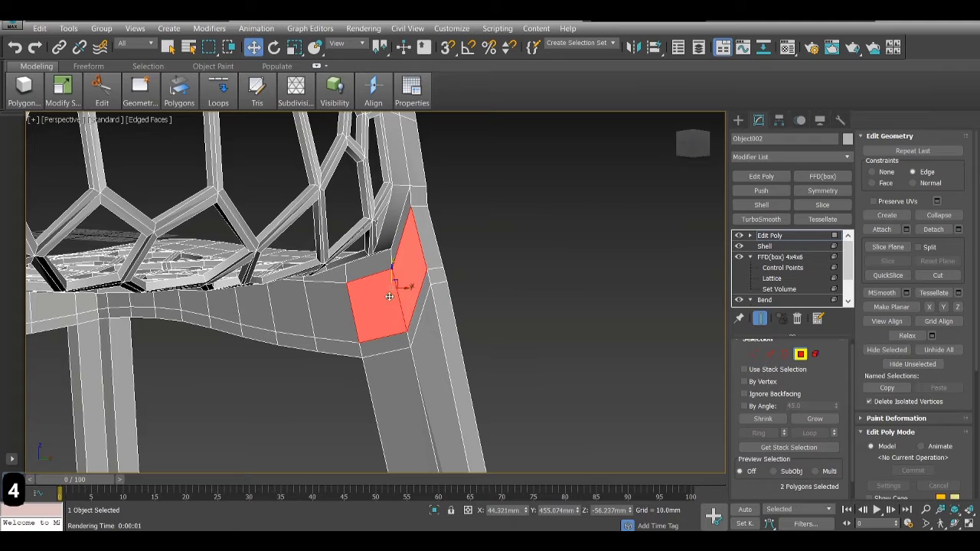
key(Delete)
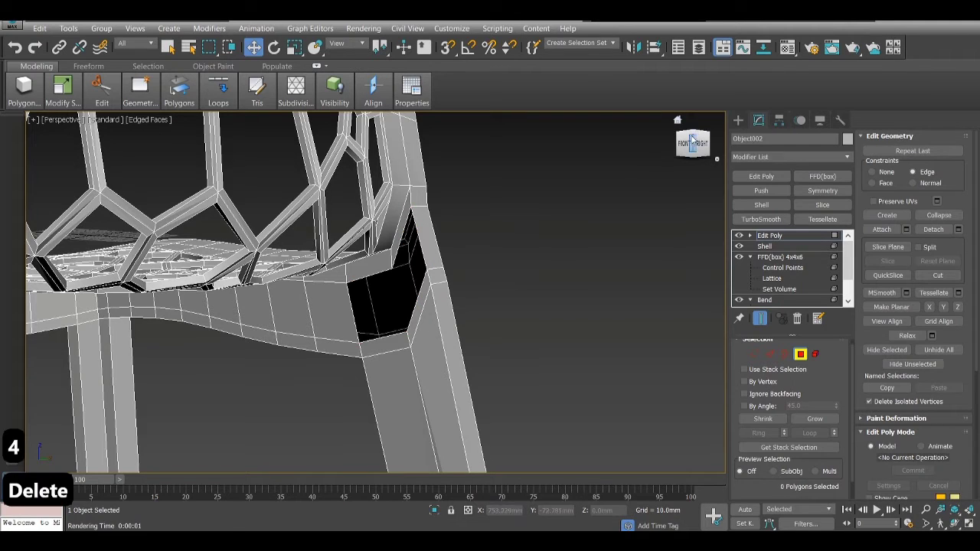
Delete the two matching inner-facing polygons at the opposite rear corner of the seat frame.
drag(694, 138, 691, 147)
click(276, 155)
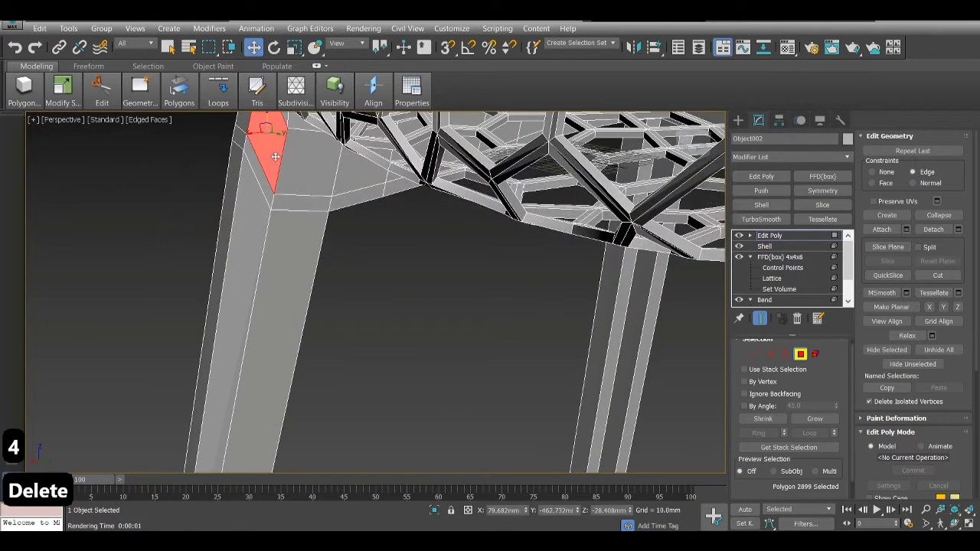
ctrl+click(308, 162)
key(Delete)
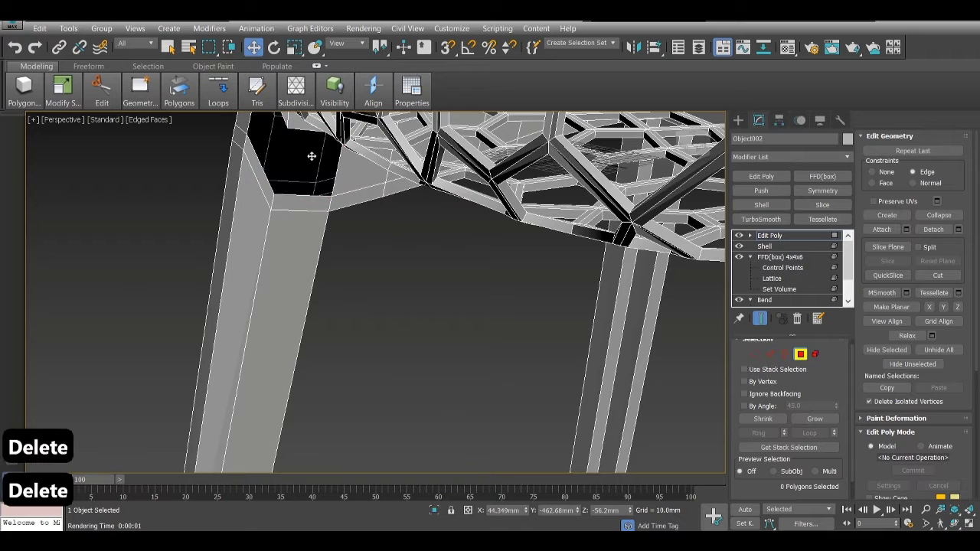
Select the open borders at both rear corners of the seat frame and bridge them into a crossbar between the back legs.
mouse_move(312, 156)
middle_down()
mouse_move(318, 177)
mouse_move(329, 157)
middle_up()
key(3)
click(306, 153)
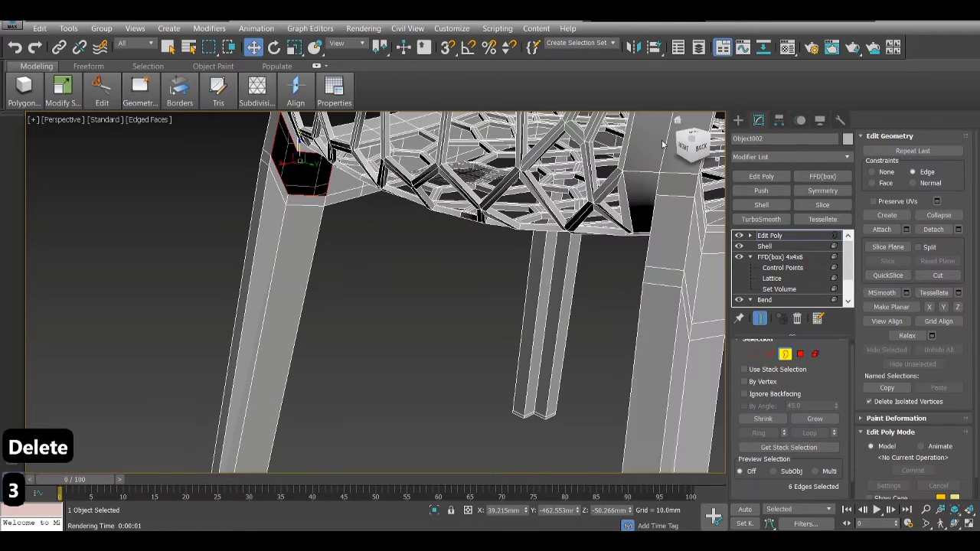
alt+middle_drag(663, 144, 641, 153)
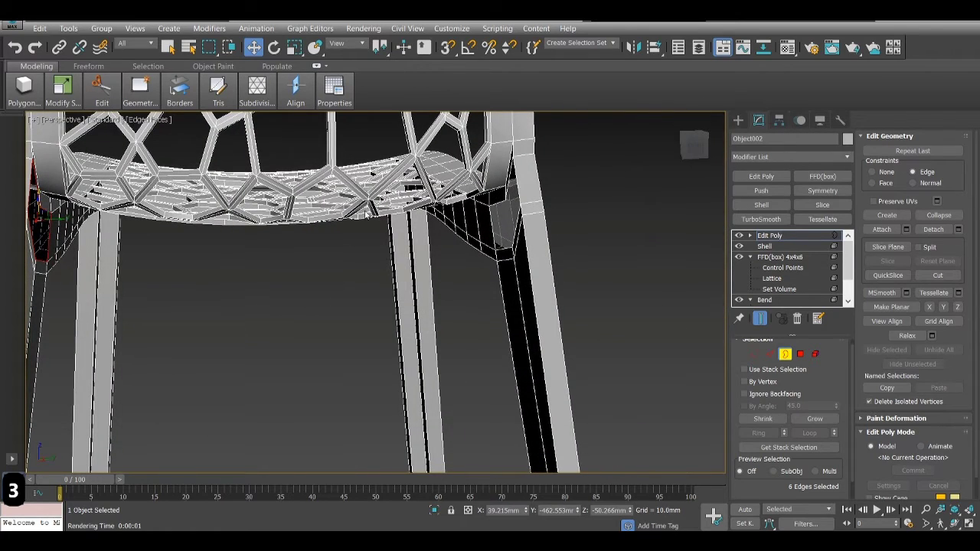
ctrl+click(502, 204)
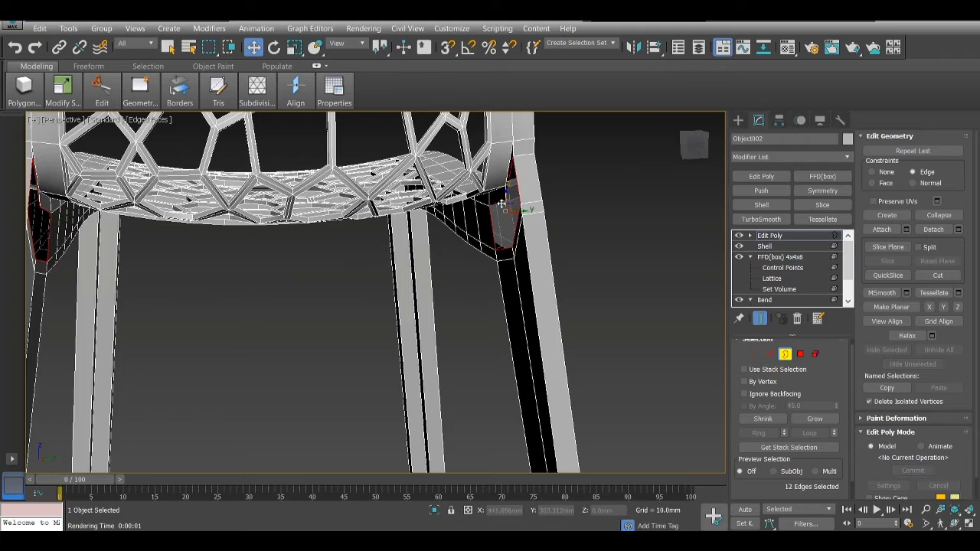
click(901, 135)
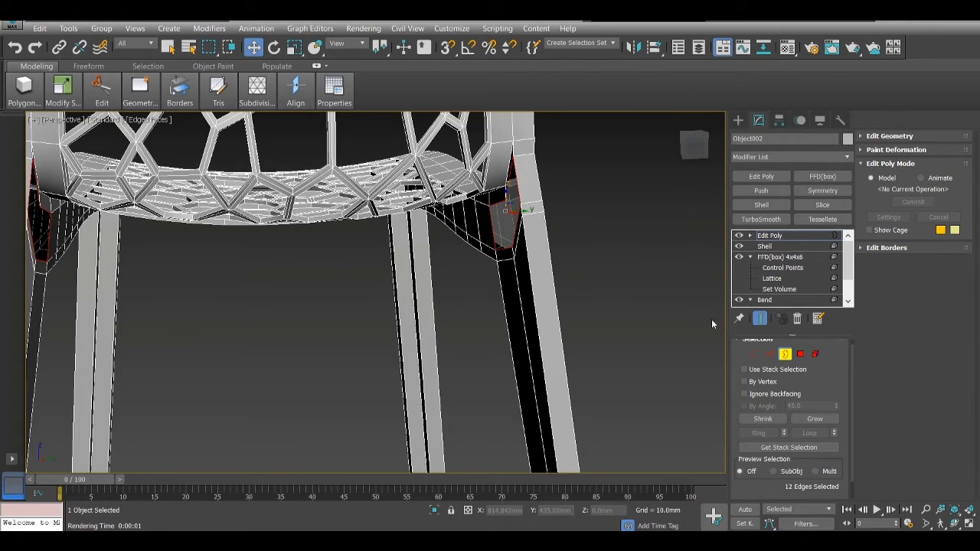
drag(744, 346, 740, 374)
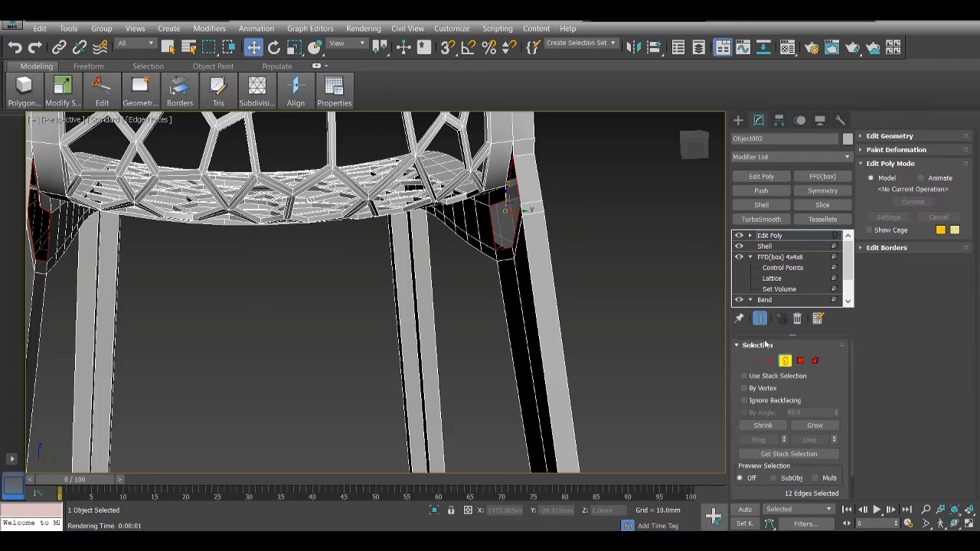
click(766, 345)
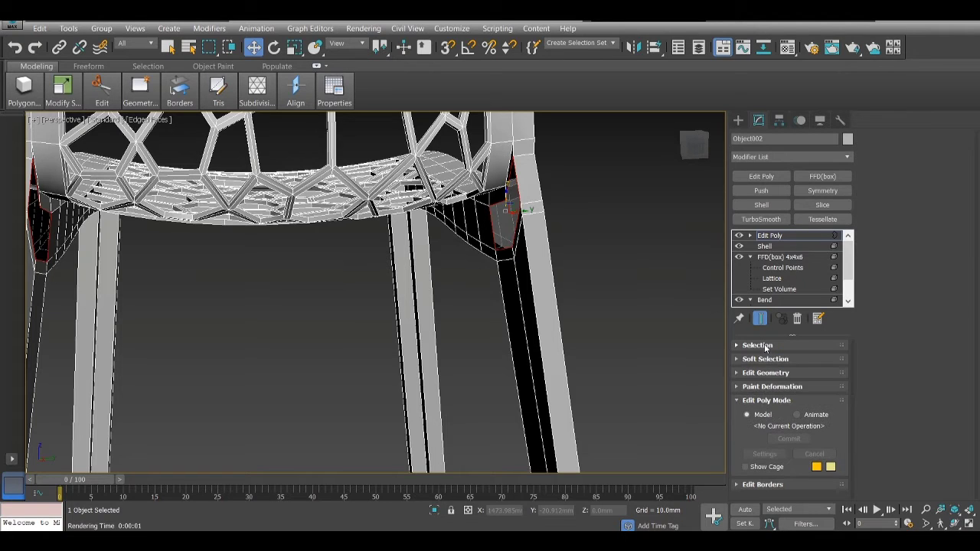
click(774, 401)
click(771, 414)
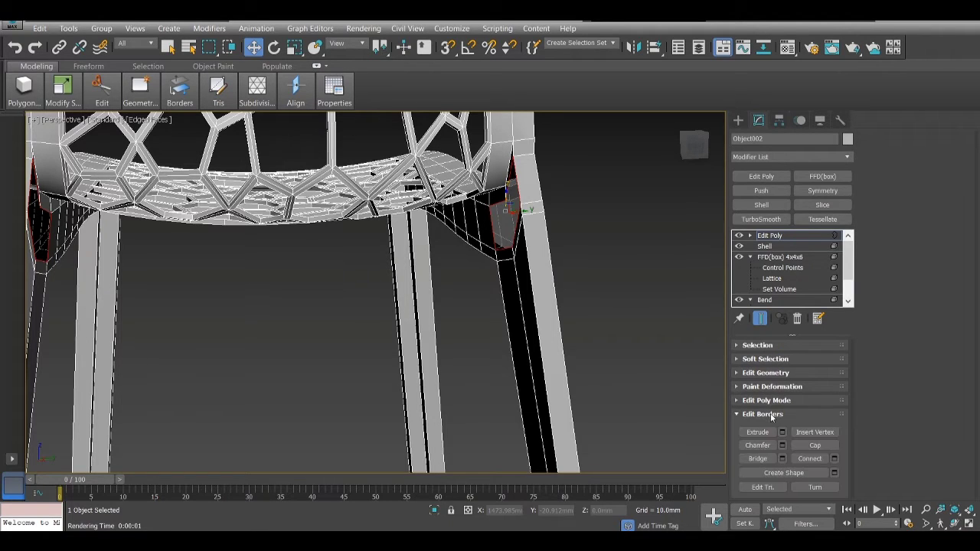
click(757, 459)
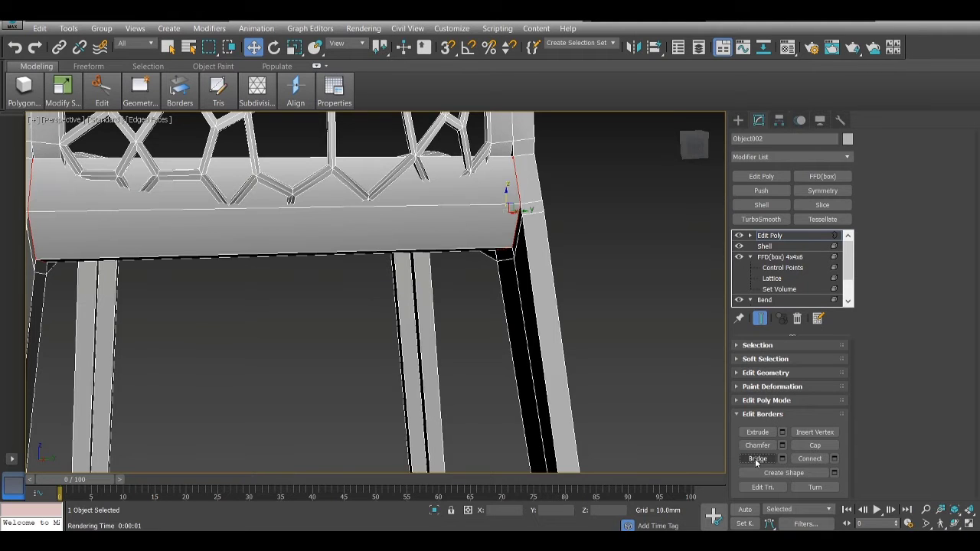
Select the bridged crossbar polygons and detach them from the chair as a separate object.
scroll(426, 223, down, 5)
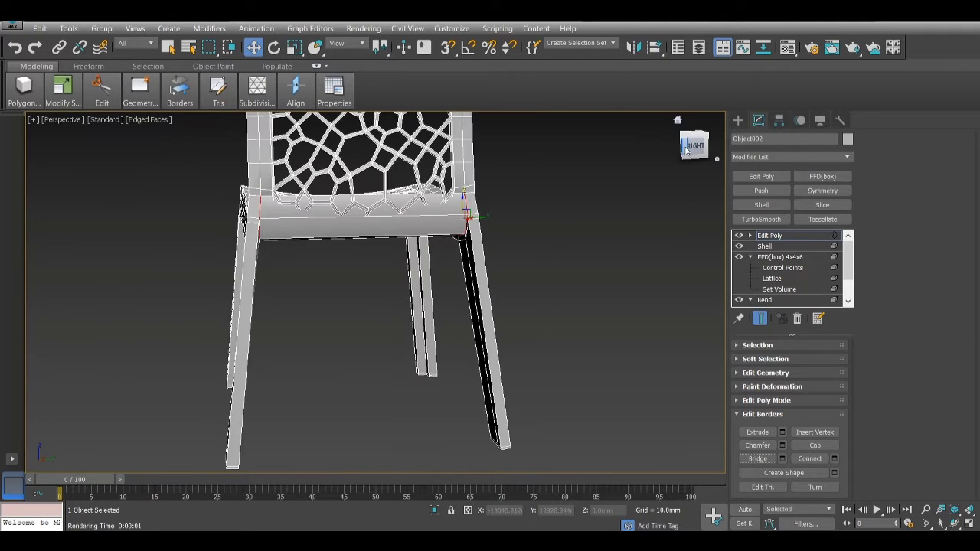
drag(700, 148, 688, 139)
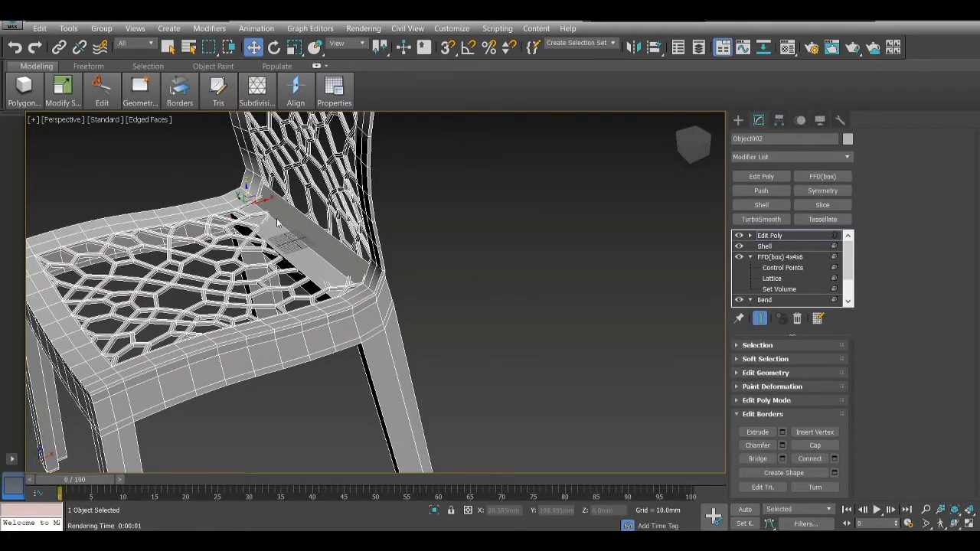
drag(670, 143, 692, 145)
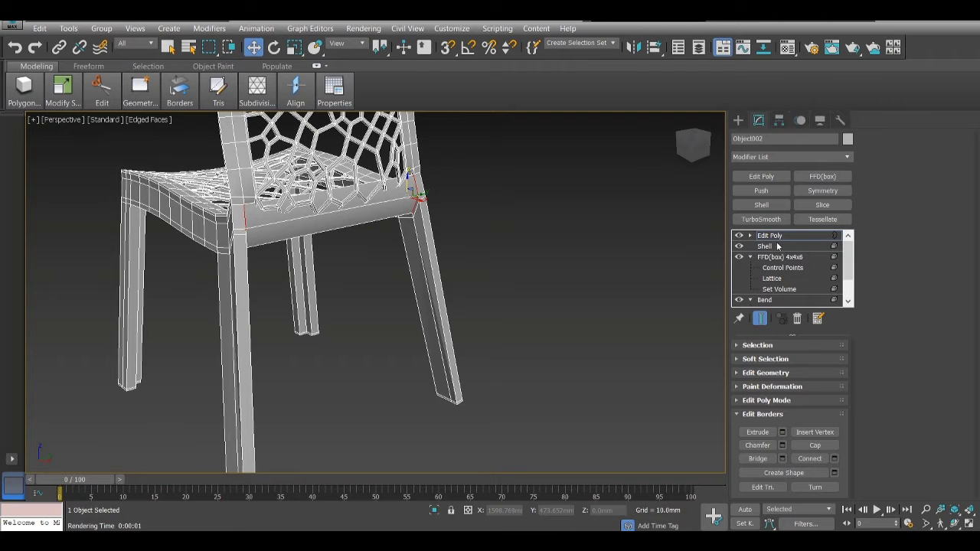
middle_drag(341, 250, 378, 272)
key(4)
click(371, 249)
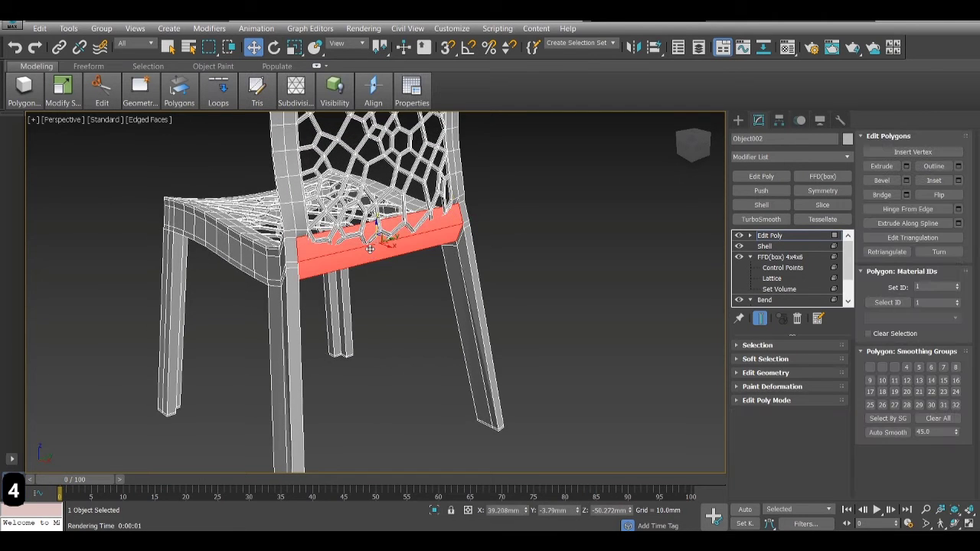
drag(696, 143, 679, 150)
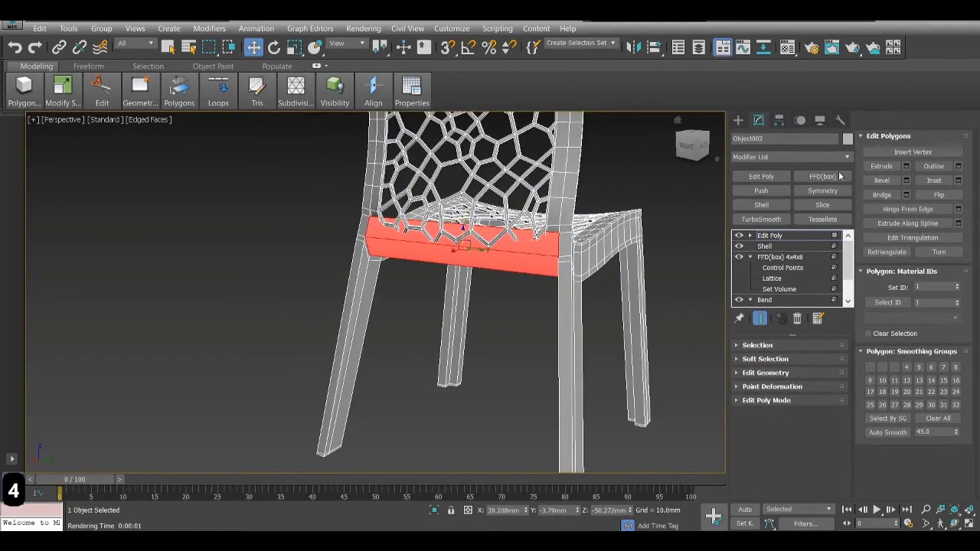
click(764, 373)
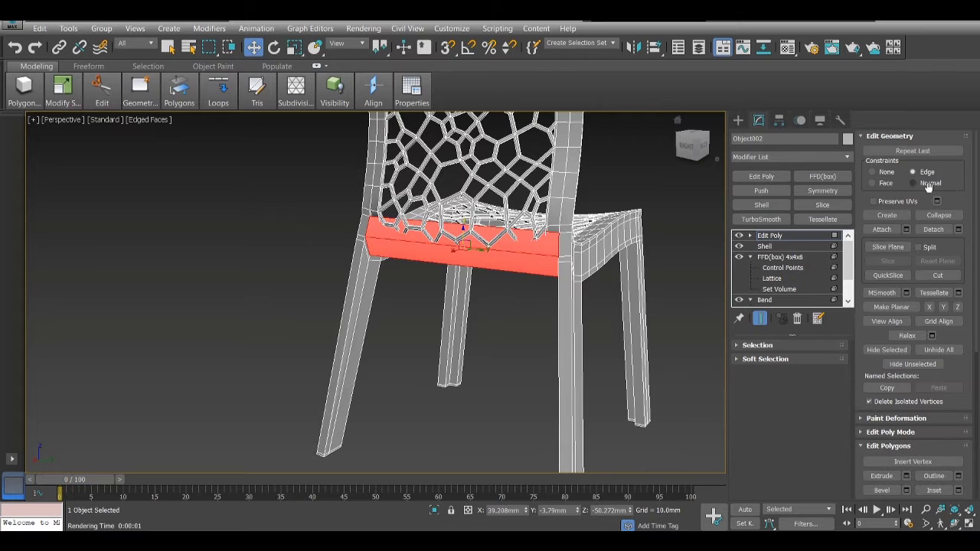
click(652, 187)
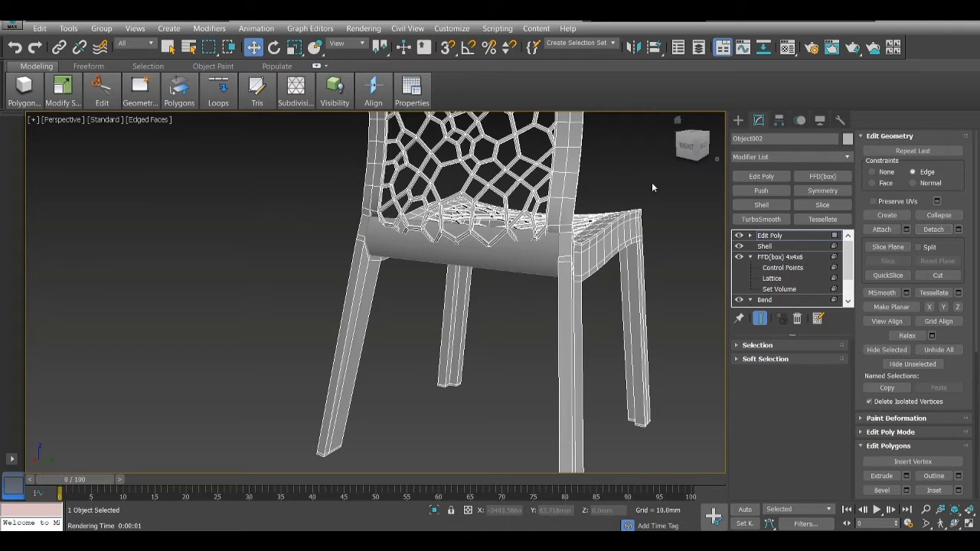
Select the detached crossbar's lengthwise edges and connect them with 4 segments, pinch 0 and slide 0.
click(739, 120)
click(500, 261)
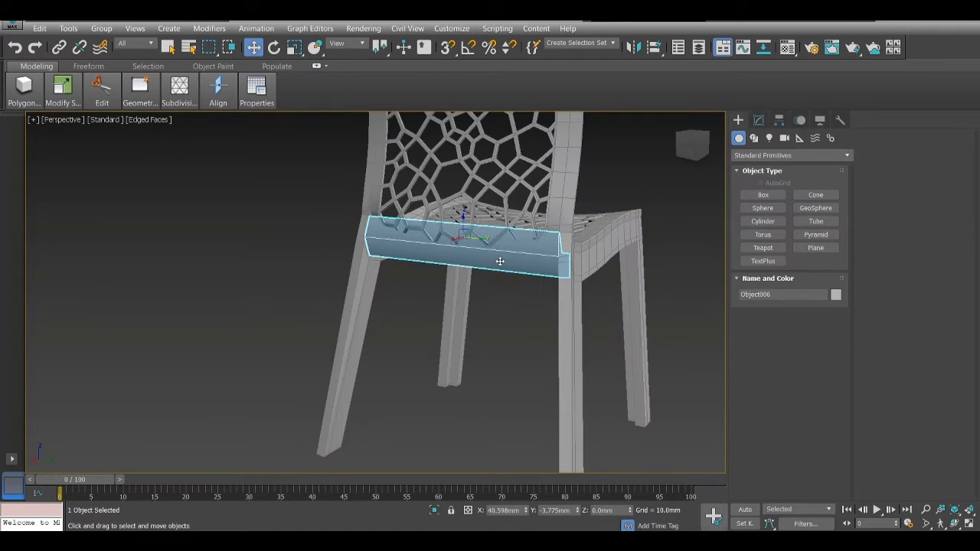
click(758, 121)
click(769, 361)
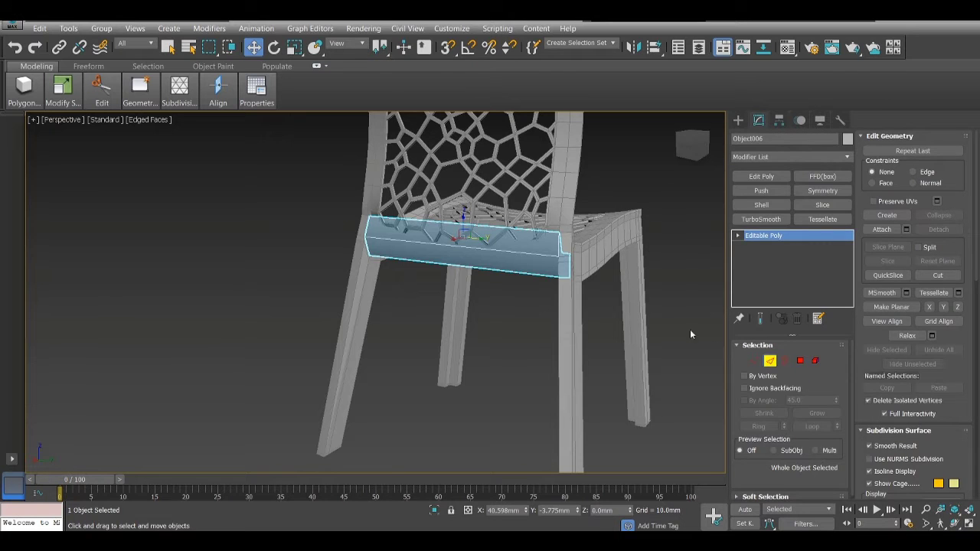
drag(504, 172, 507, 289)
right_click(502, 243)
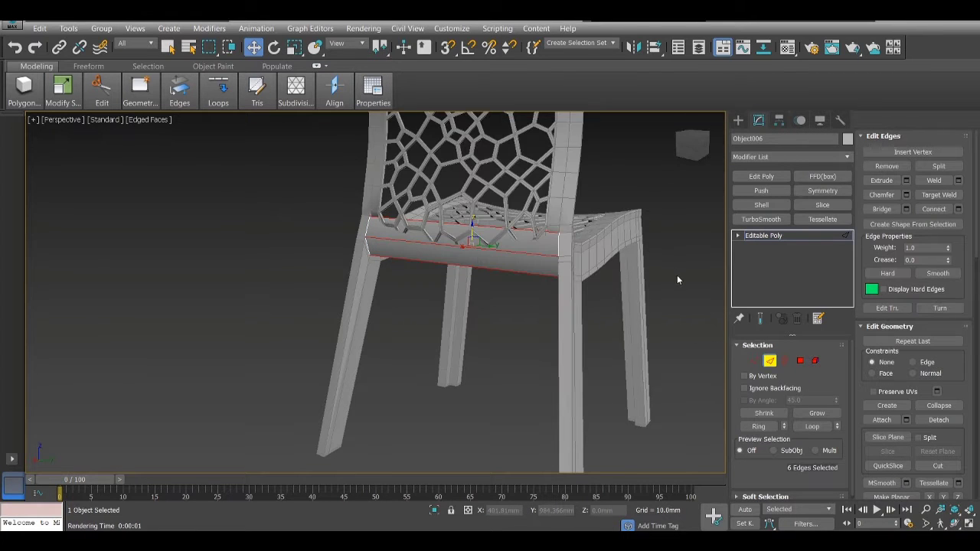
drag(705, 154, 721, 154)
right_click(521, 246)
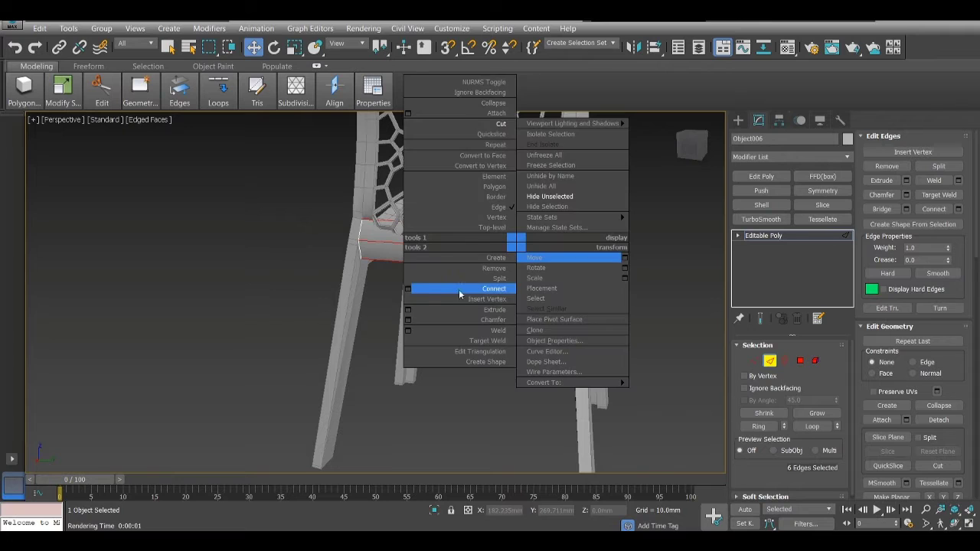
click(412, 296)
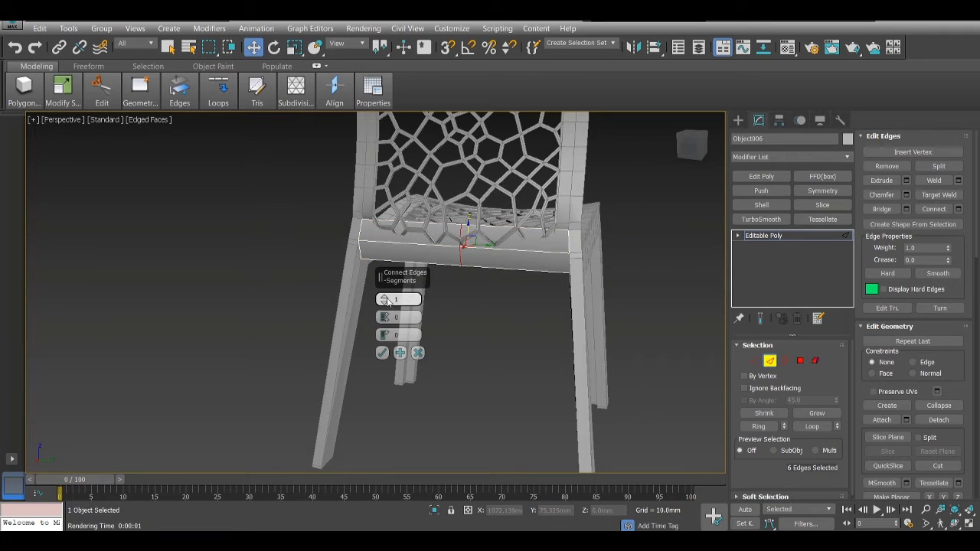
click(385, 297)
click(385, 296)
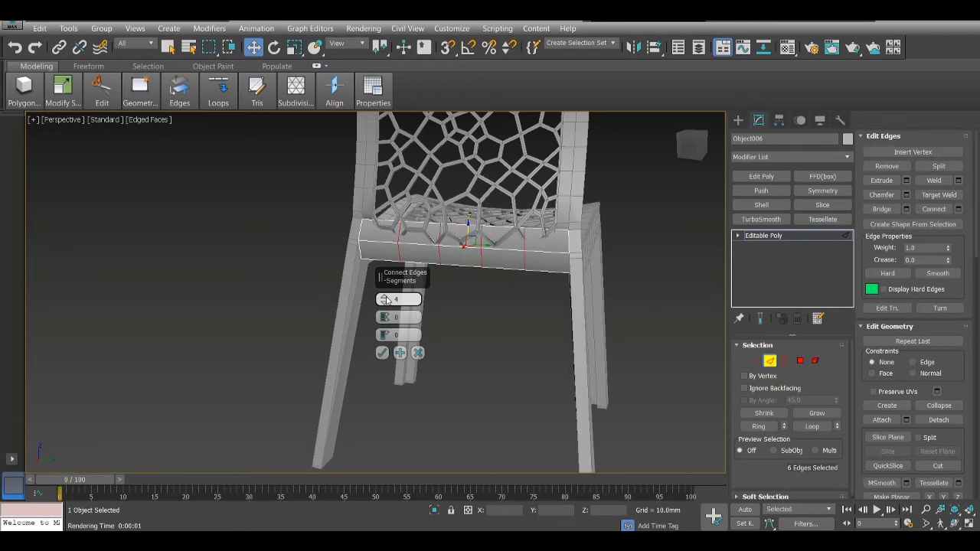
click(382, 353)
Select the crossbar's two middle vertex columns and move them backward along X to about 97.5 mm in the Top view.
alt+middle_drag(383, 354, 490, 337)
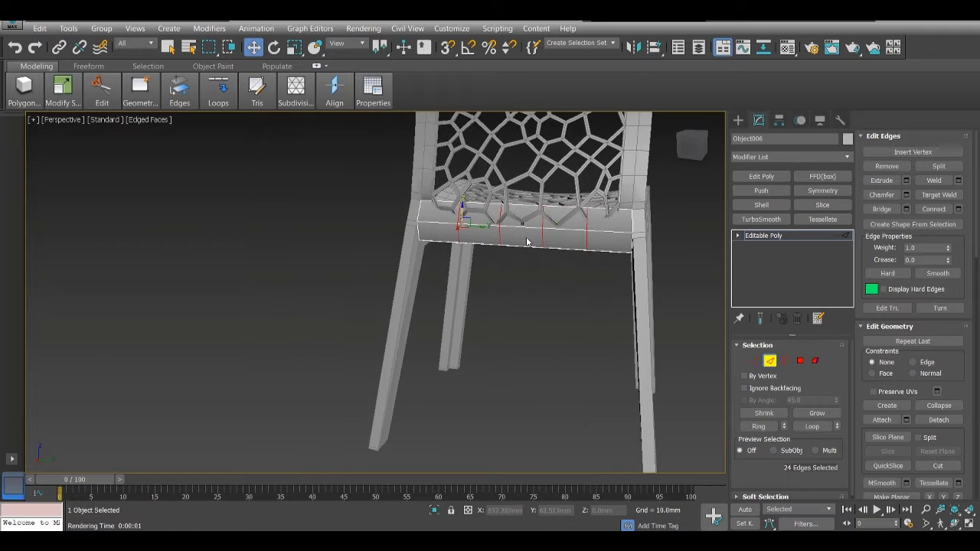
mouse_move(687, 154)
mouse_down()
mouse_move(666, 153)
mouse_move(697, 159)
mouse_up()
key(1)
scroll(558, 243, up, 5)
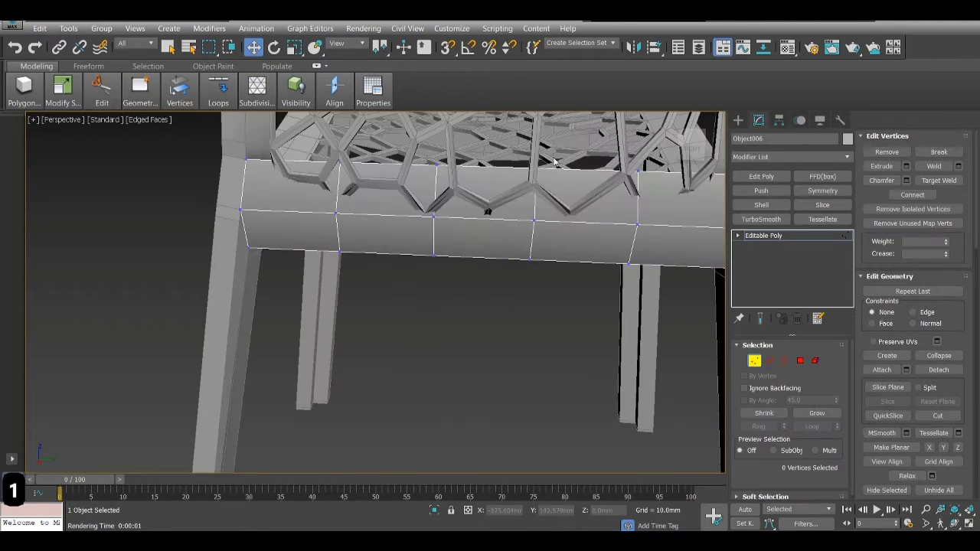
drag(399, 349, 402, 346)
key(alt+w)
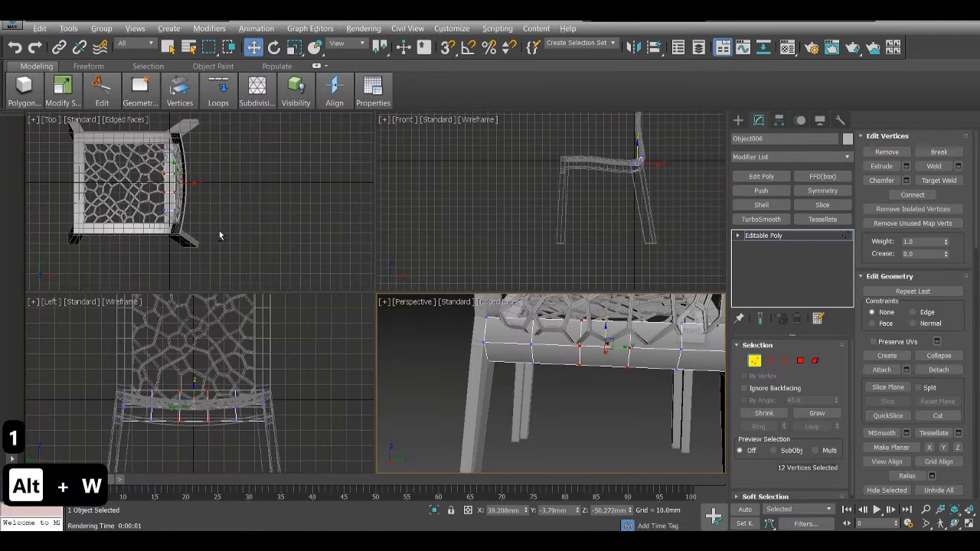
key(alt+w)
drag(334, 255, 351, 263)
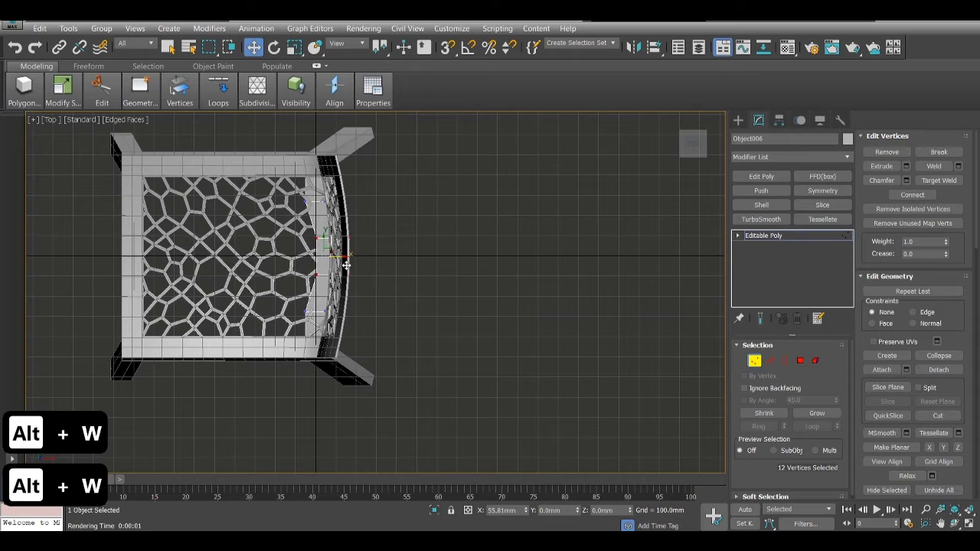
Move the crossbar's middle vertices slightly further back along X in the Front view, to about 107.2 mm.
key(alt+w)
key(alt+w)
scroll(586, 192, up, 3)
scroll(586, 197, up, 3)
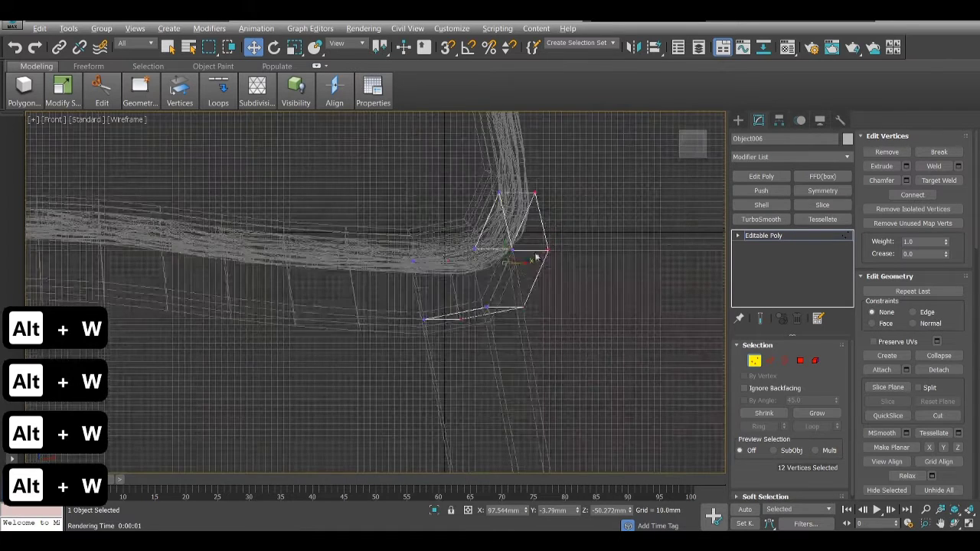
drag(519, 263, 524, 267)
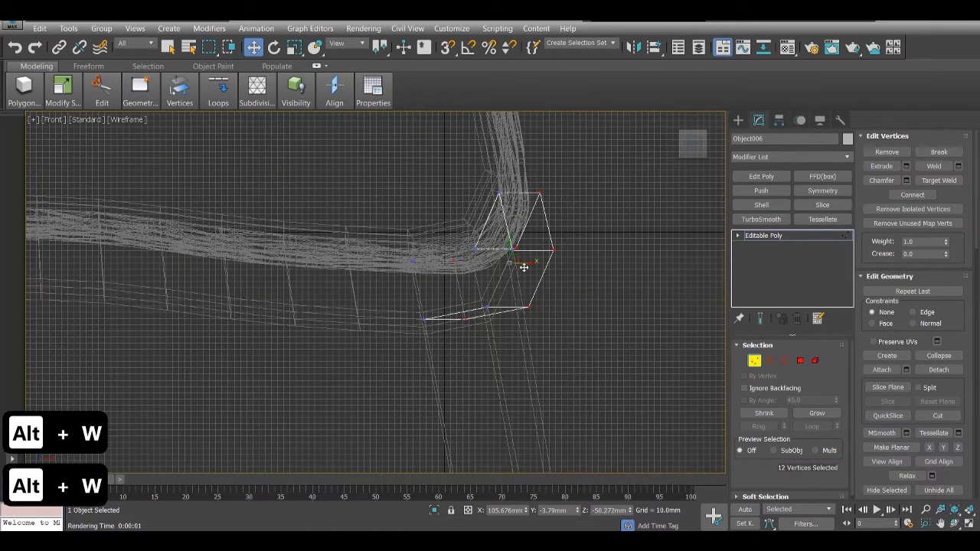
key(ctrl+z)
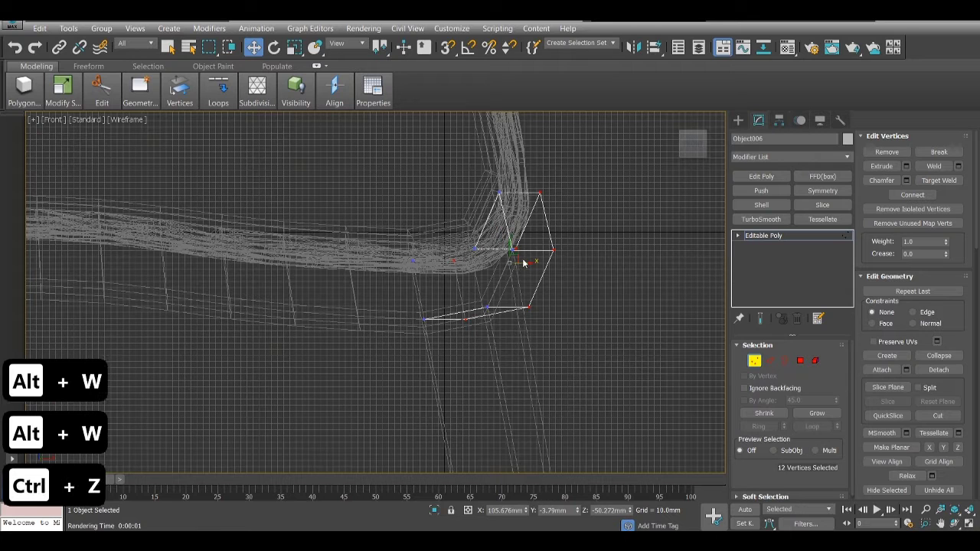
mouse_move(525, 263)
mouse_down()
mouse_move(534, 269)
mouse_move(525, 267)
mouse_up()
key(alt+w)
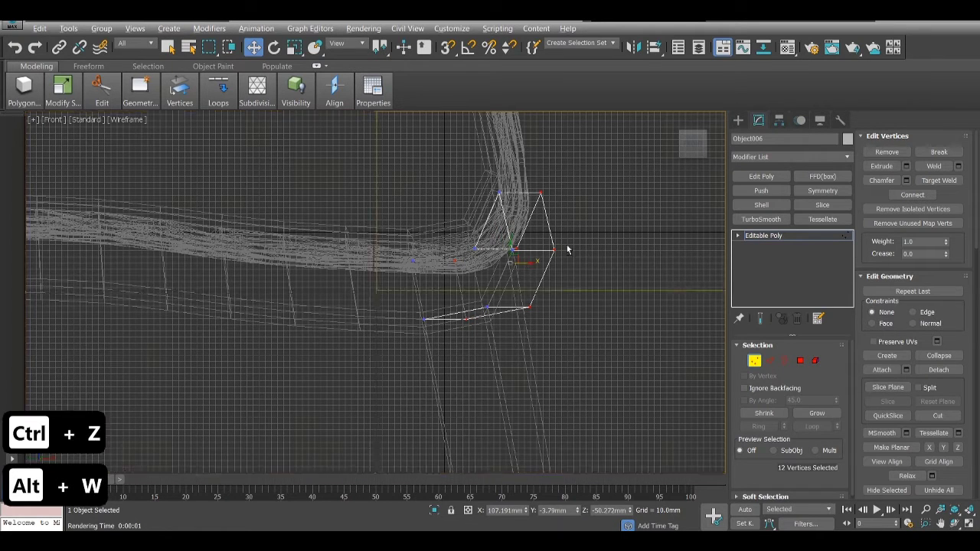
key(alt+w)
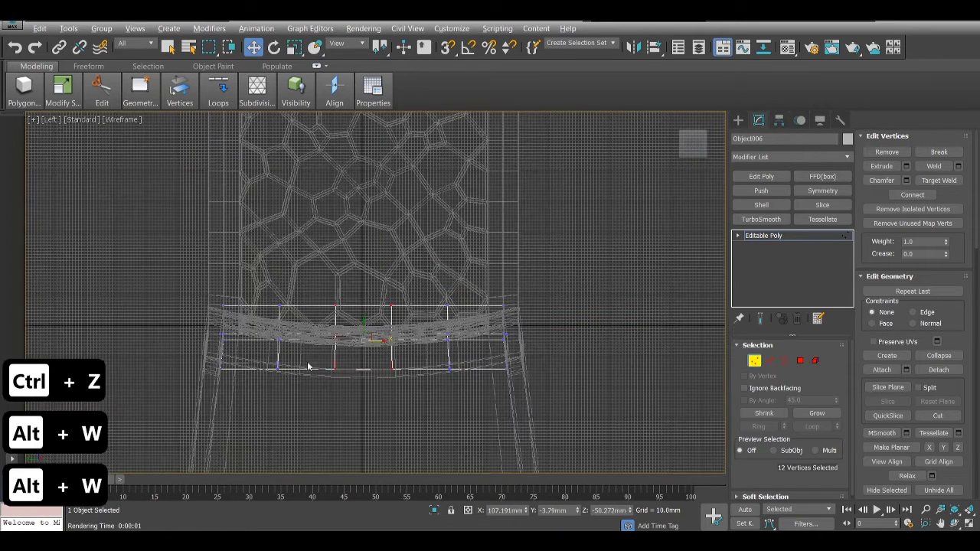
In the Left view, lower the crossbar's two middle vertex columns, then the columns beside them to about Z -90.7 mm, forming a downward arc.
drag(363, 330, 364, 345)
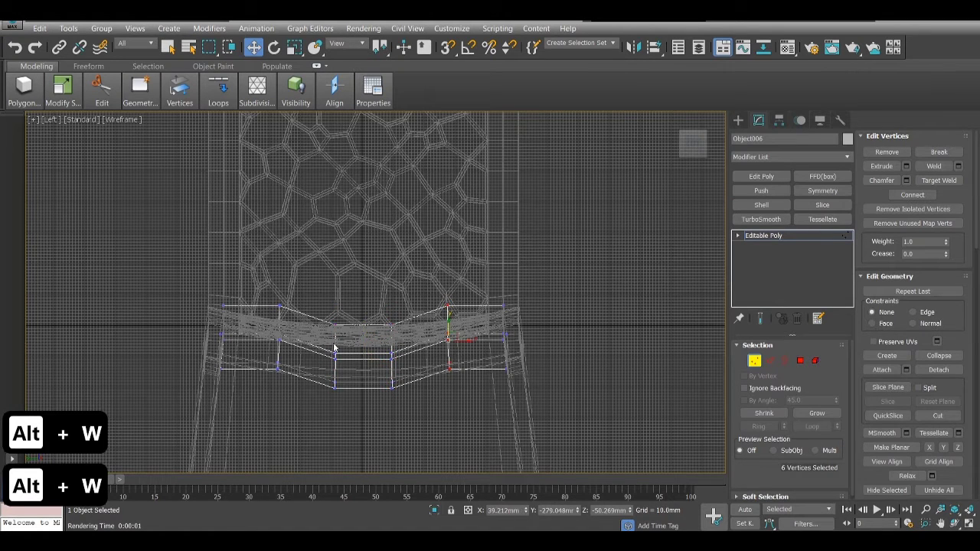
scroll(342, 331, up, 3)
middle_drag(342, 331, 348, 298)
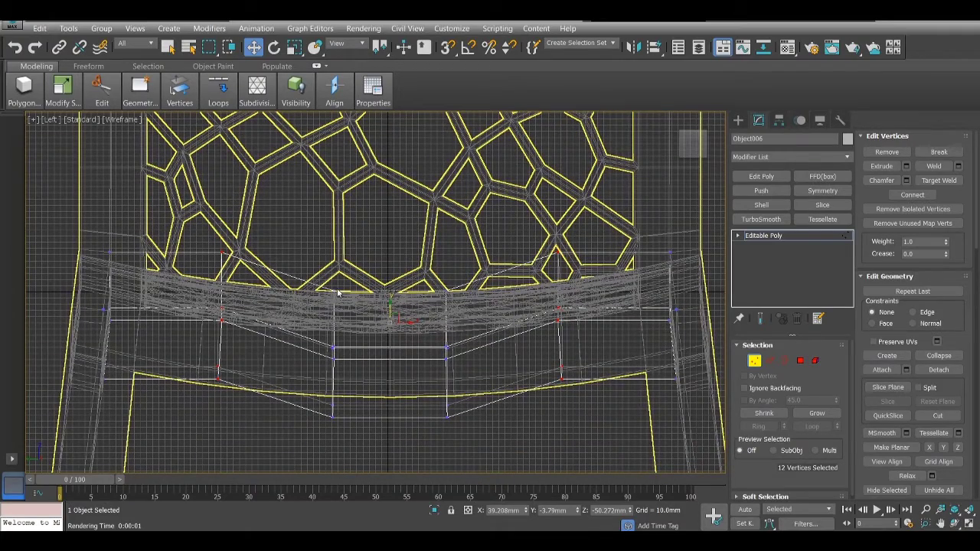
drag(389, 308, 387, 334)
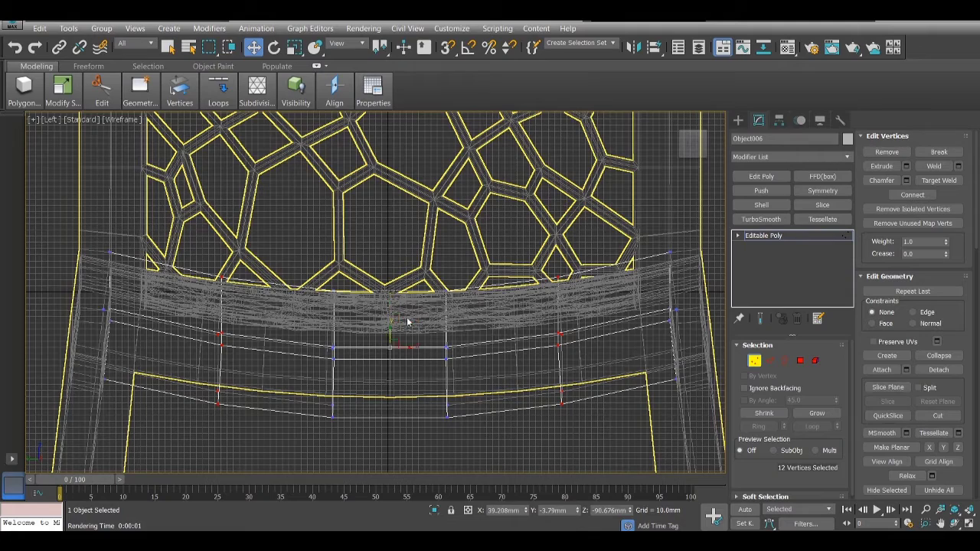
Move the vertex columns flanking the crossbar's middle backward along X in the Front view, to about 81.7 mm.
scroll(387, 334, down, 5)
key(alt+w)
scroll(545, 211, up, 3)
key(alt+w)
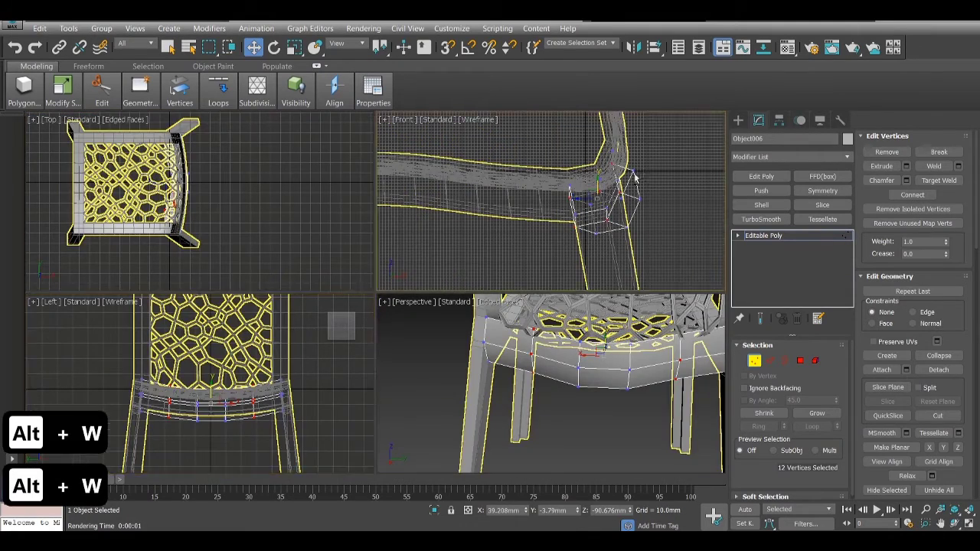
scroll(513, 230, up, 3)
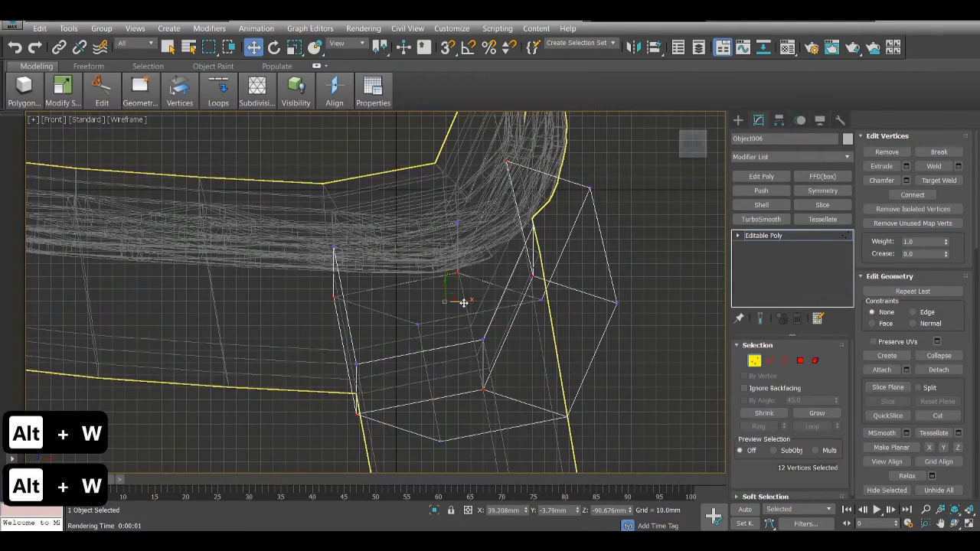
drag(463, 304, 494, 302)
middle_drag(509, 142, 505, 187)
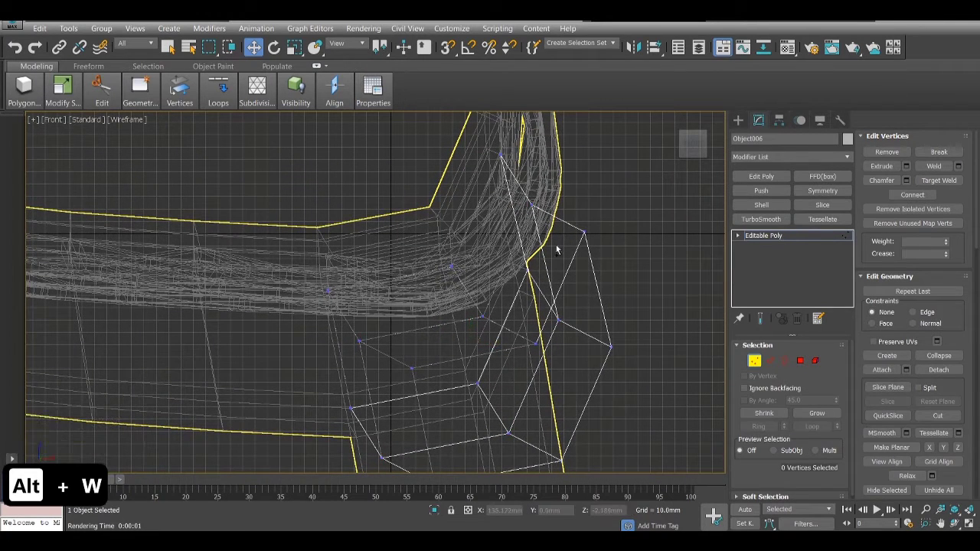
key(ctrl+z)
drag(488, 345, 508, 350)
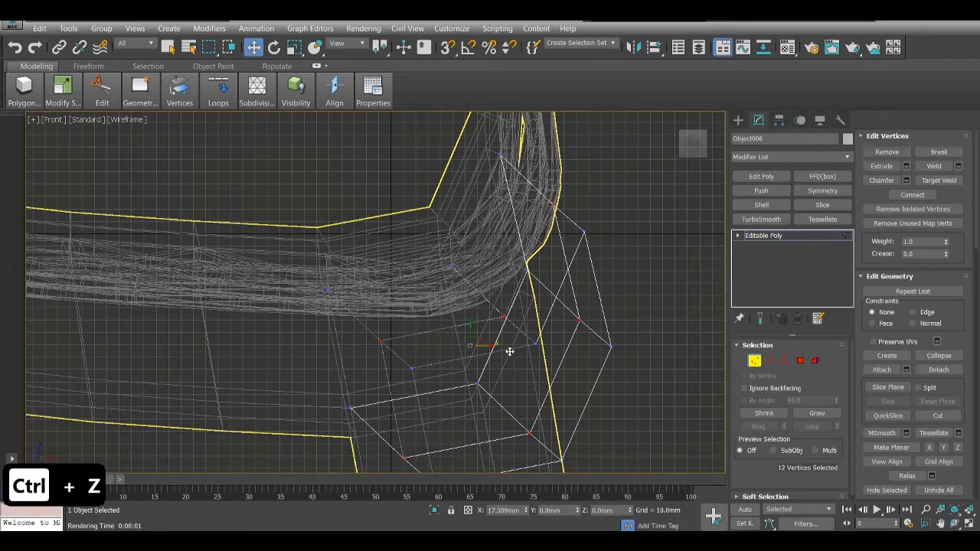
Examine the reshaped crossbar in the Perspective view from behind and through the seat lattice, and clear the object selection.
key(alt+w)
key(alt+w)
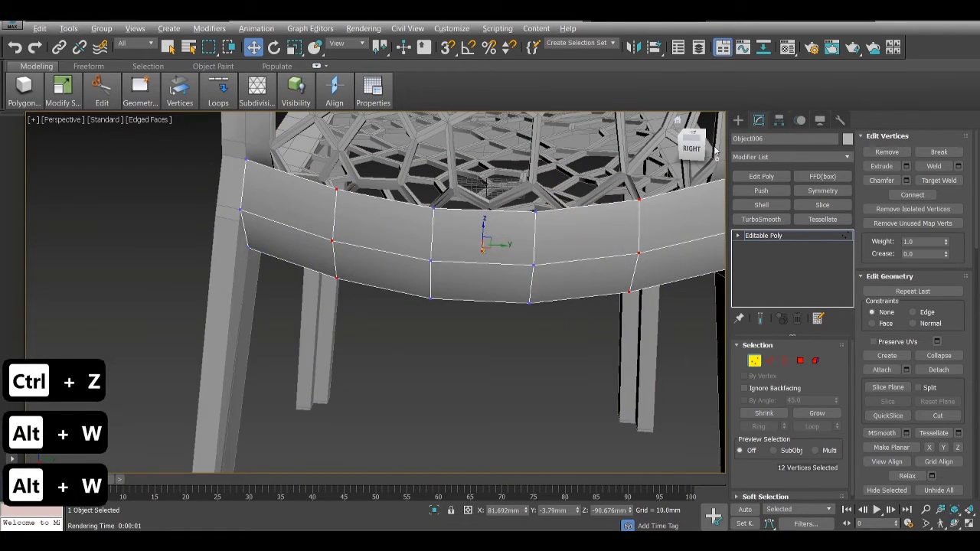
alt+middle_drag(355, 274, 567, 291)
middle_drag(354, 240, 437, 379)
scroll(596, 223, up, 3)
middle_drag(595, 219, 542, 261)
scroll(529, 240, down, 3)
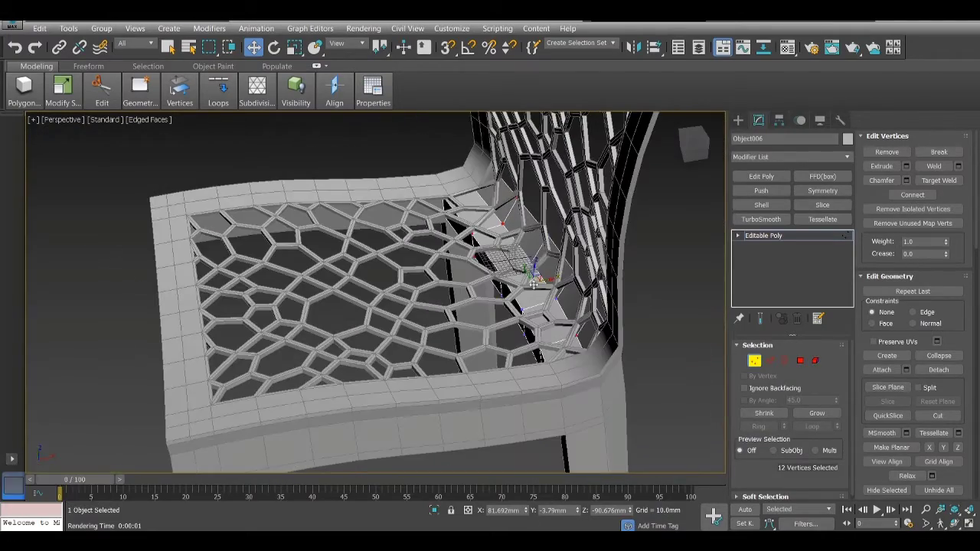
drag(692, 149, 695, 146)
scroll(481, 234, up, 5)
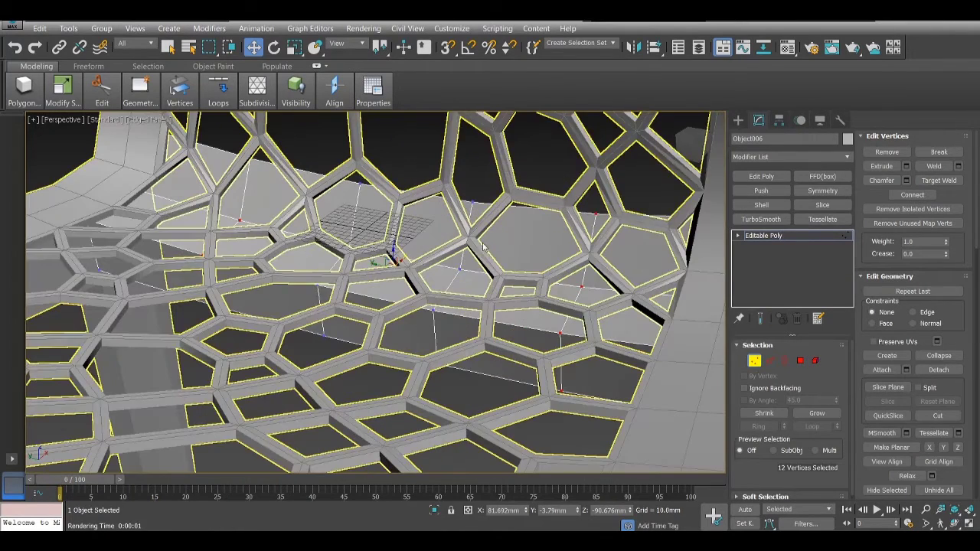
scroll(600, 170, down, 3)
middle_drag(539, 222, 429, 301)
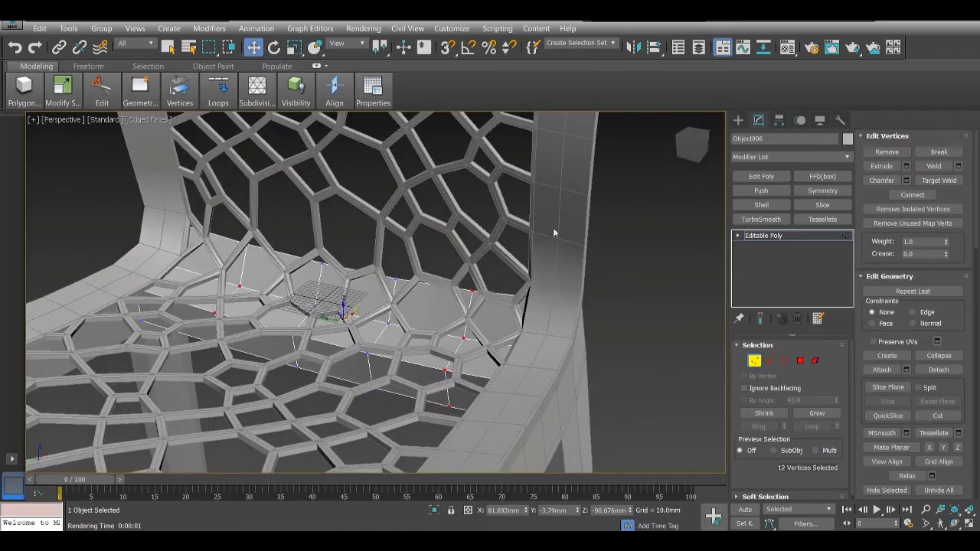
drag(699, 151, 693, 141)
mouse_move(210, 418)
alt+middle_down()
mouse_move(164, 403)
mouse_move(214, 399)
mouse_move(186, 443)
mouse_move(229, 447)
alt+middle_up()
drag(691, 147, 692, 146)
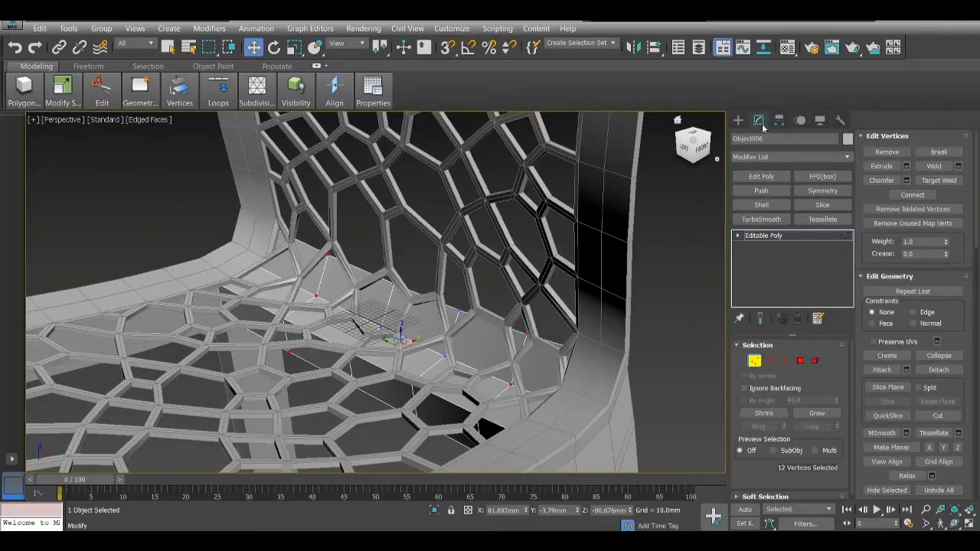
click(738, 120)
click(684, 271)
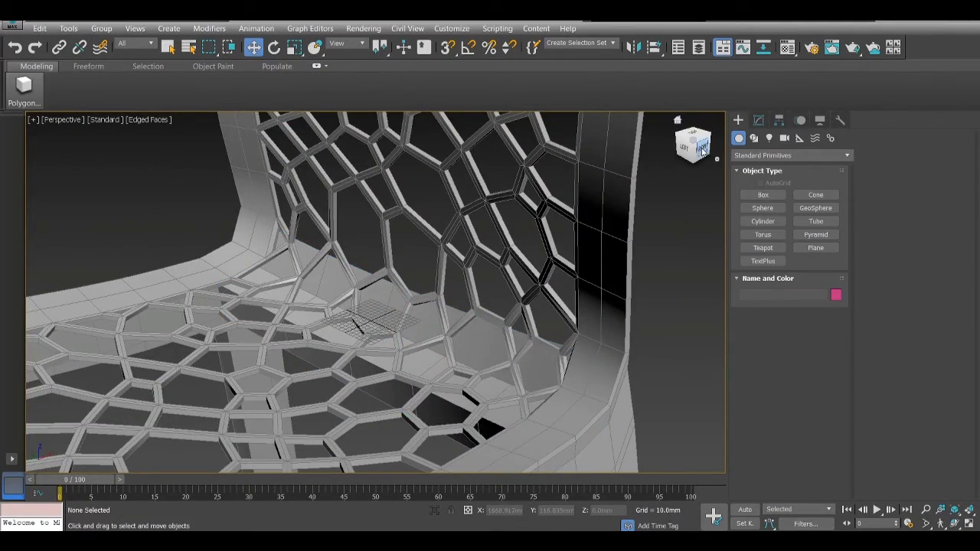
Select the lengthwise edge rings in both end sections of the crossbar and connect them with 1 segment, pinch 0 and slide 0.
drag(693, 147, 695, 144)
middle_drag(579, 323, 554, 201)
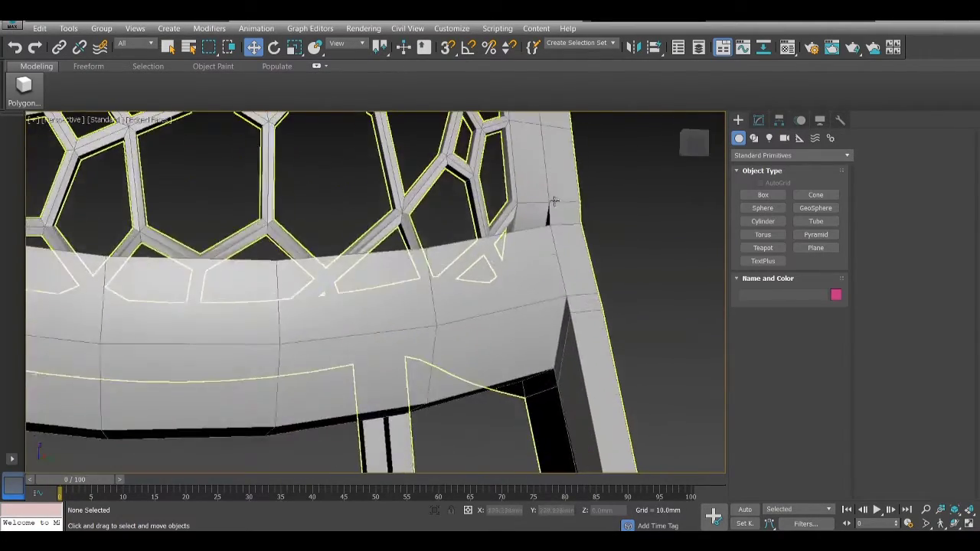
click(545, 307)
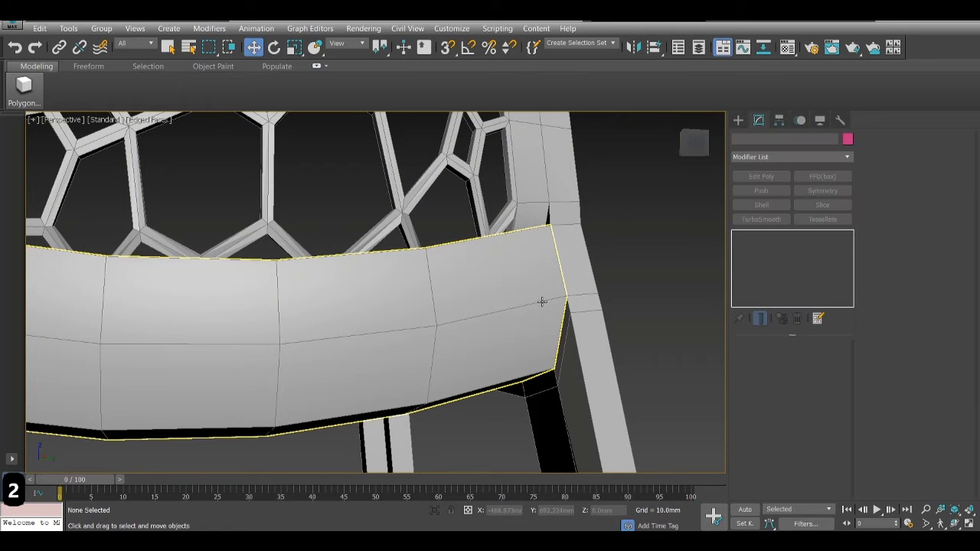
key(2)
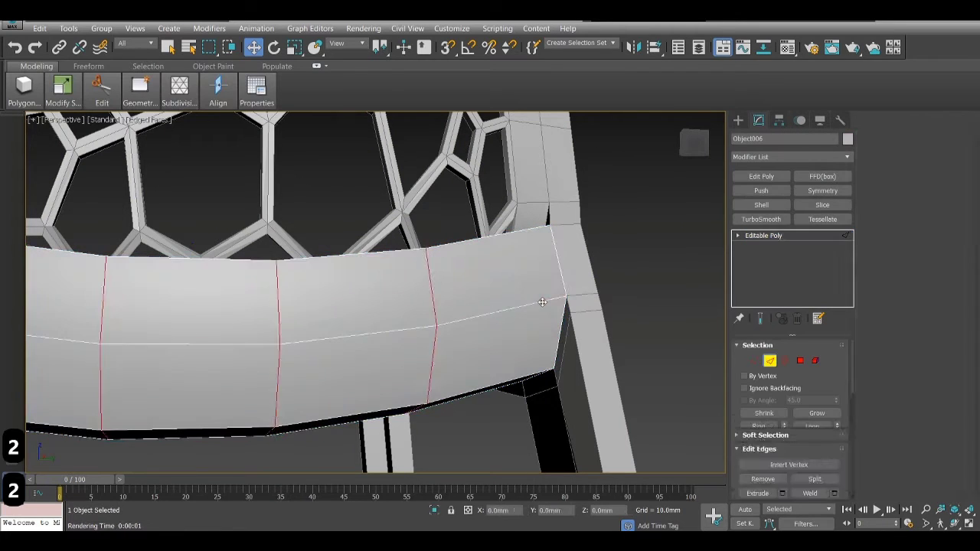
click(543, 302)
middle_drag(289, 313, 483, 281)
middle_drag(115, 284, 202, 284)
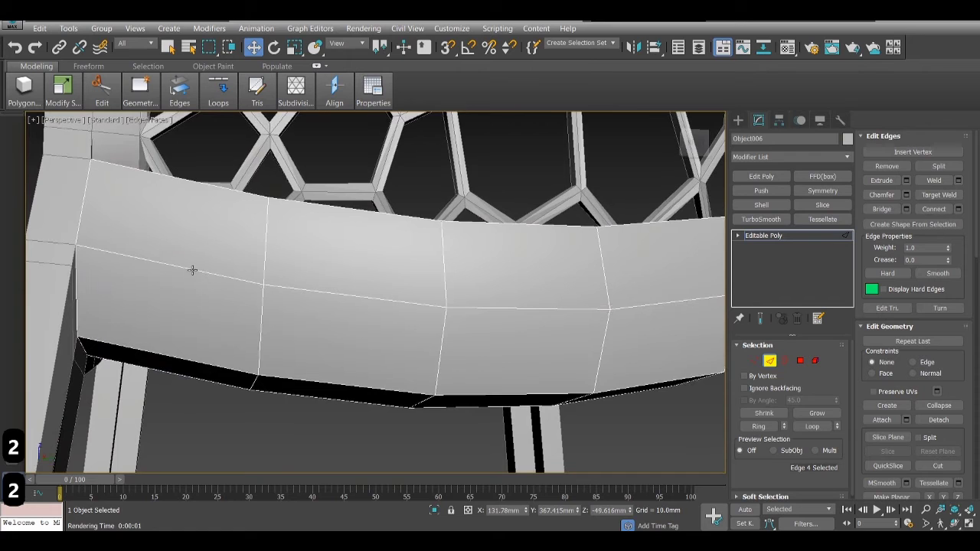
ctrl+click(192, 271)
click(760, 426)
right_click(229, 207)
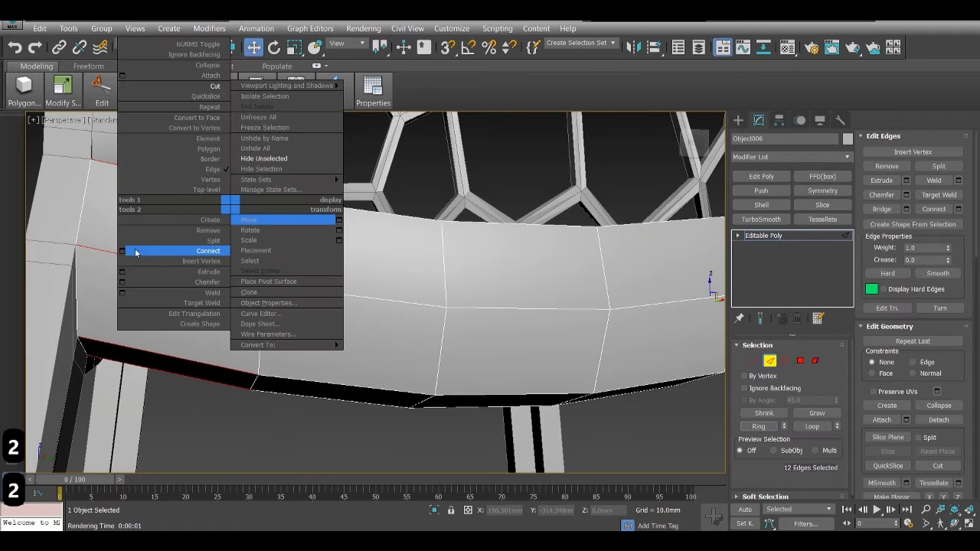
click(120, 253)
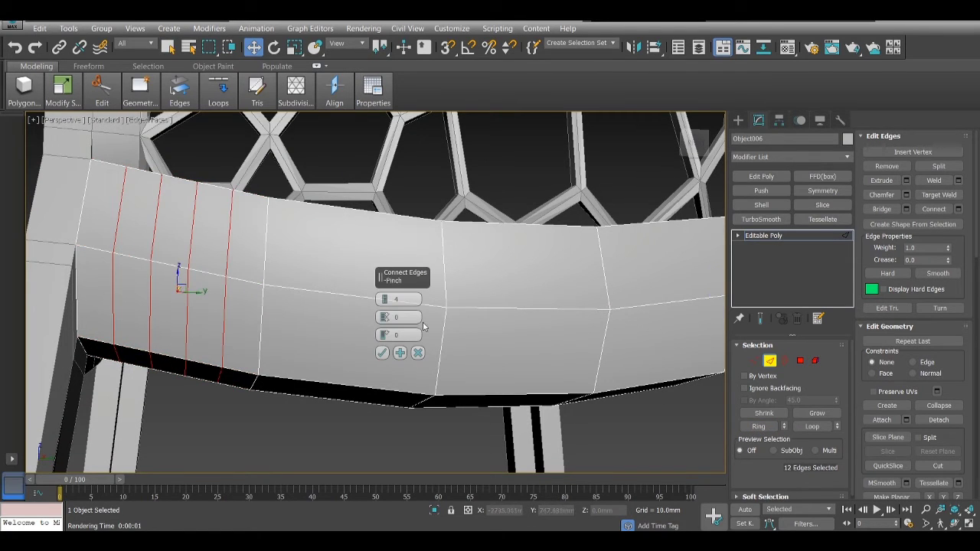
text(1)
key(Return)
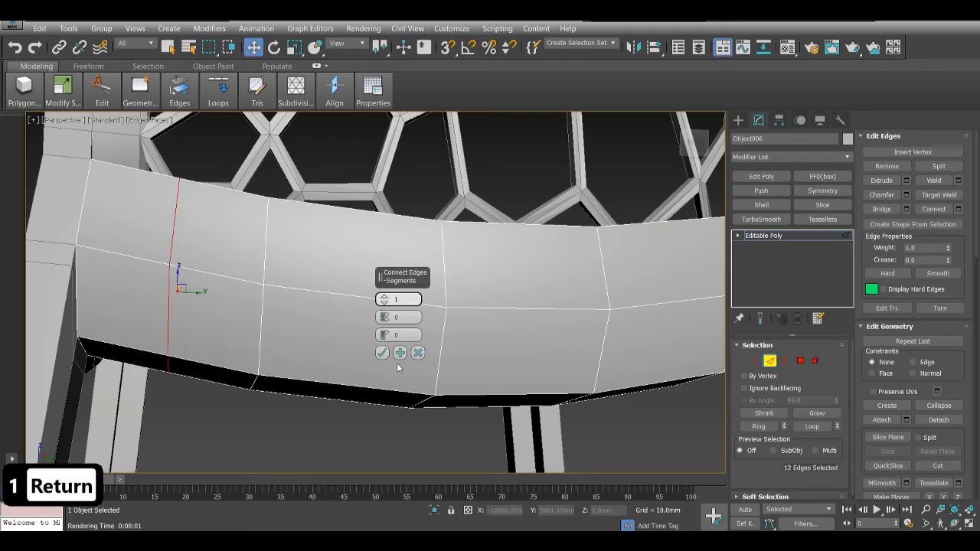
click(382, 352)
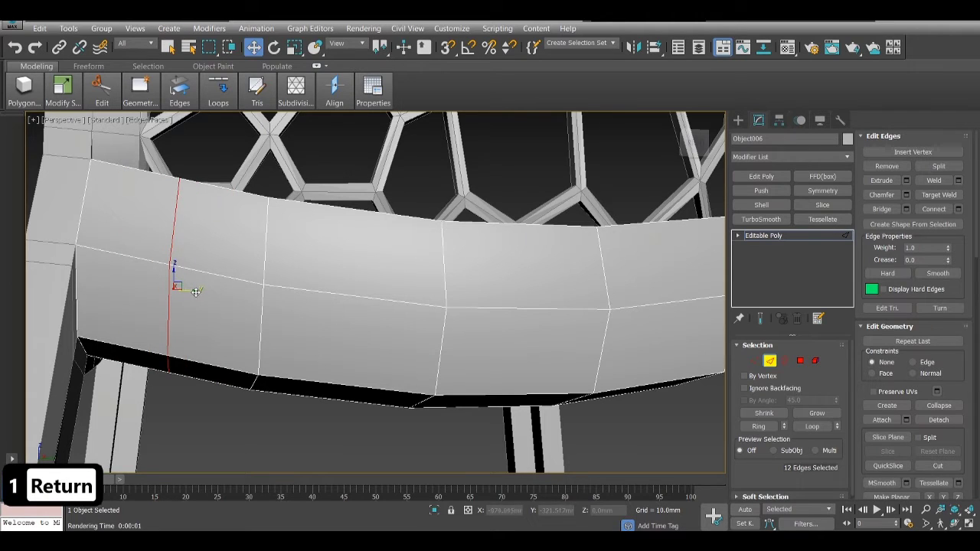
Select the new edge loop near the crossbar's negative-Y end and slide it about 72.8 mm along Y toward the leg, using the Edge constraint.
scroll(196, 292, down, 5)
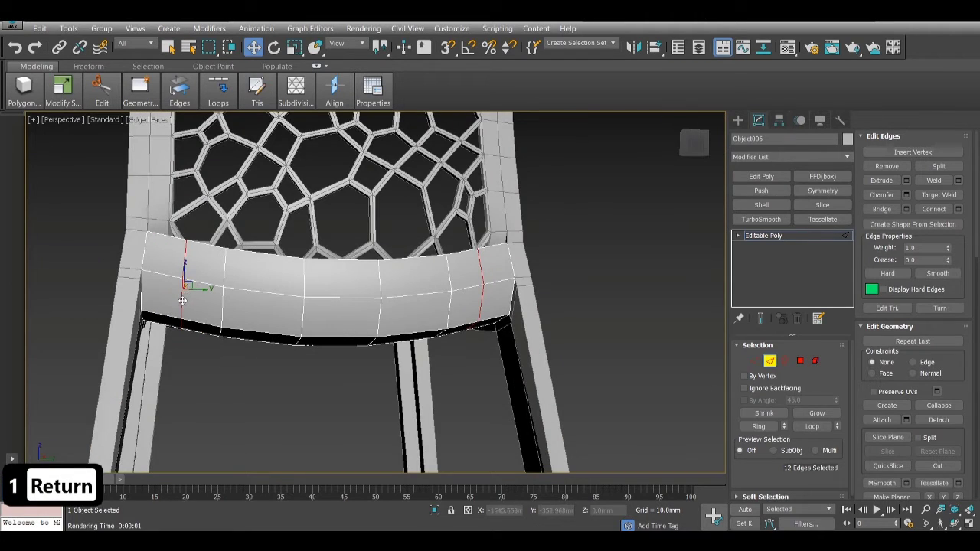
click(182, 301)
click(813, 426)
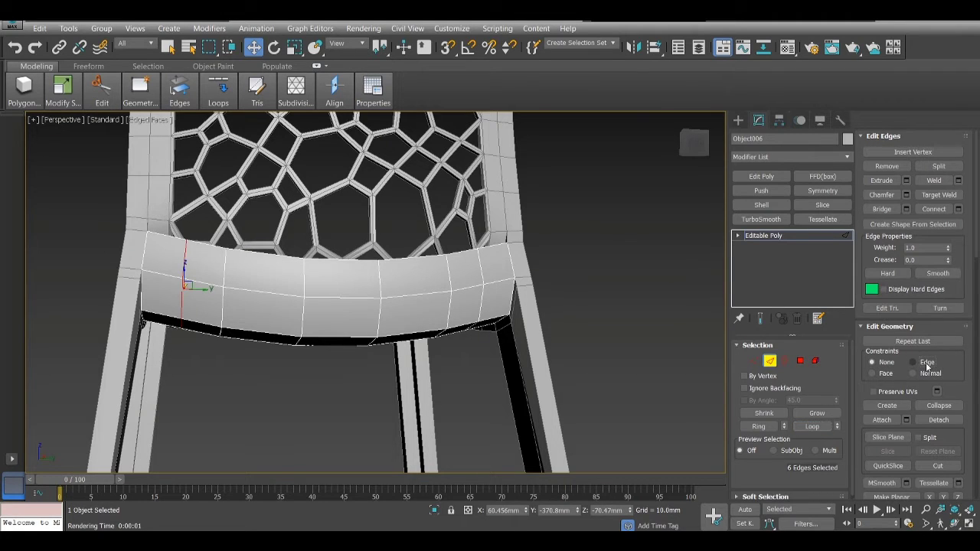
drag(192, 291, 162, 299)
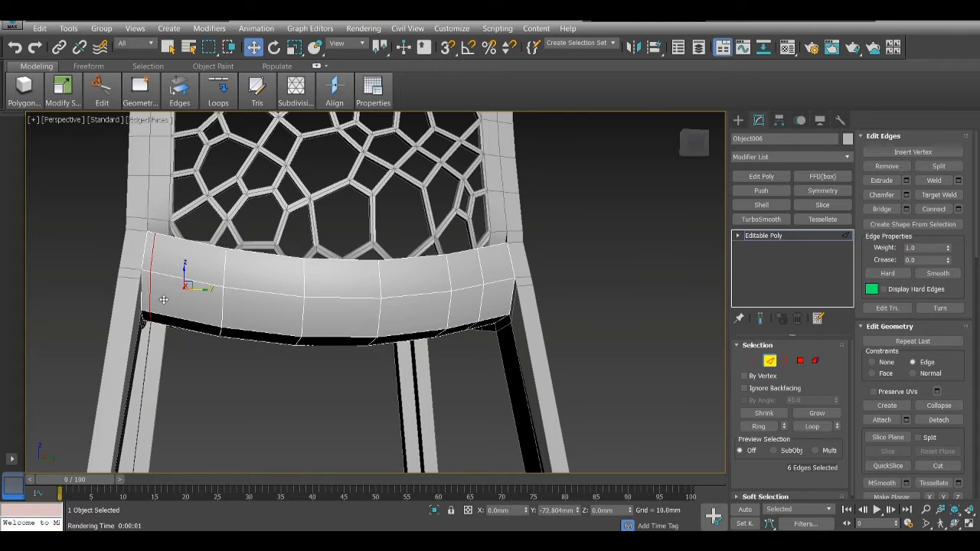
Select the full new edge loop near the crossbar's positive-Y end.
click(483, 294)
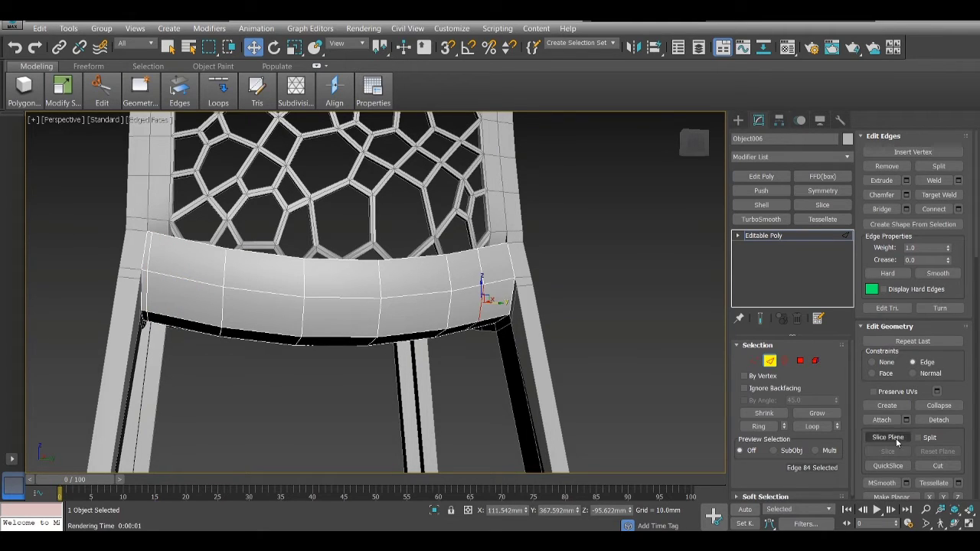
click(814, 425)
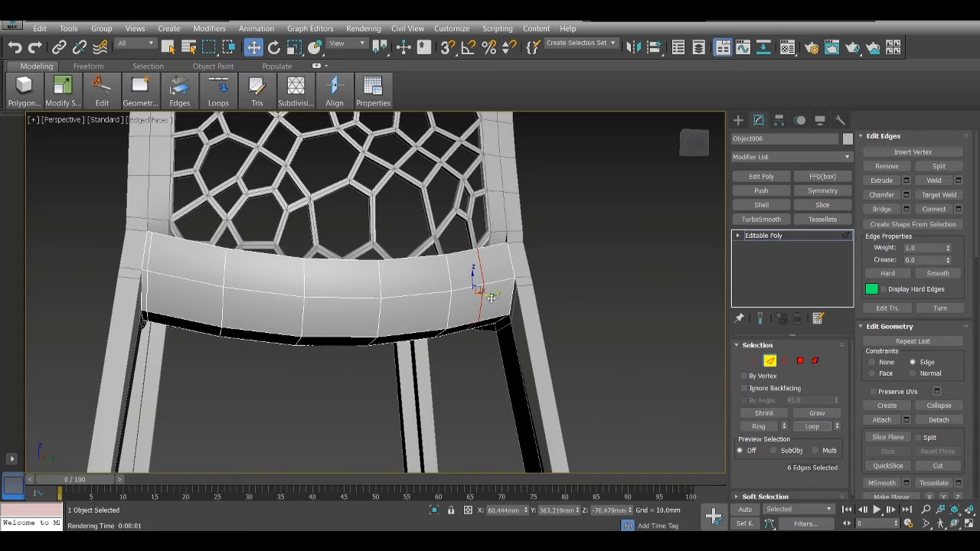
drag(485, 294, 510, 292)
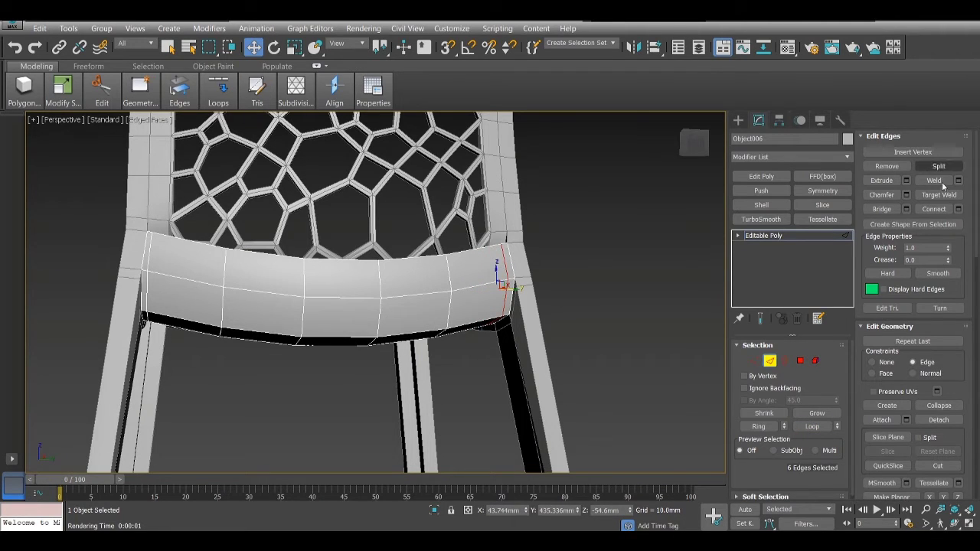
key(ctrl+z)
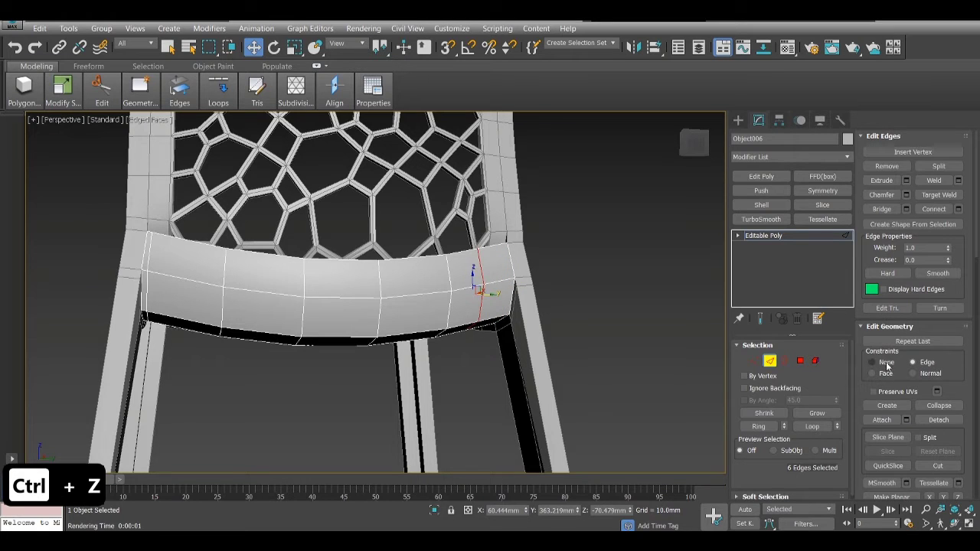
drag(491, 297, 487, 263)
scroll(486, 263, up, 3)
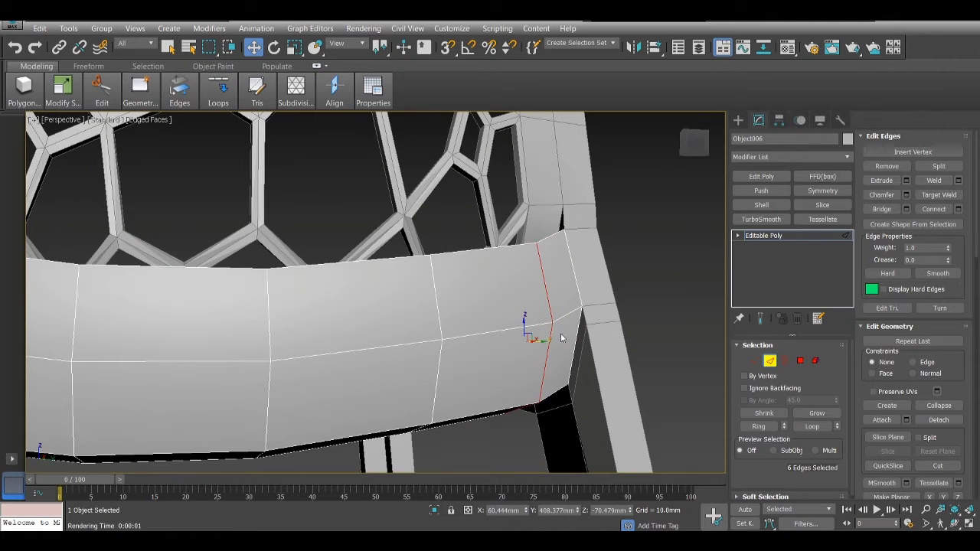
drag(542, 342, 500, 341)
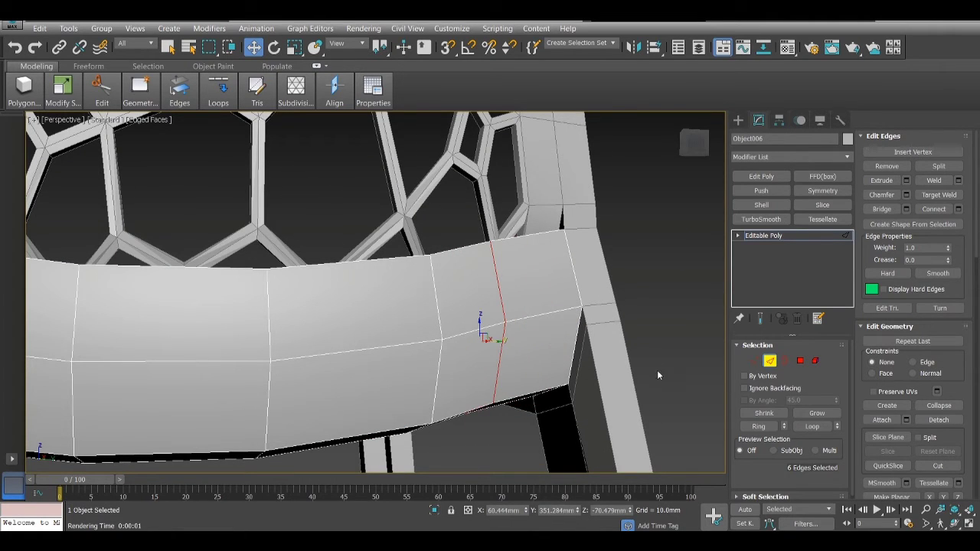
key(ctrl+z)
key(ctrl+z)
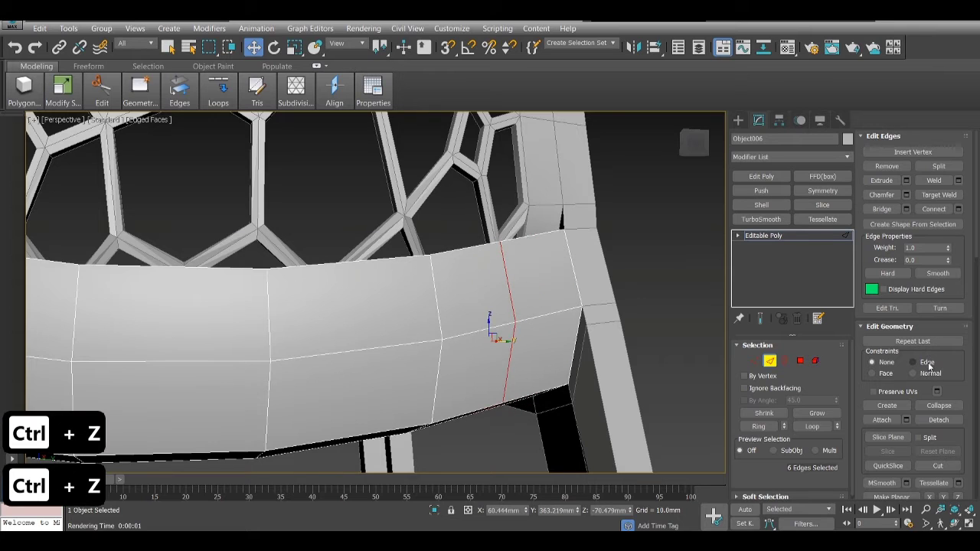
Slide the selected loop along Y toward the leg to about 433.9 mm with the Edge constraint, and select the whole crossbar element.
drag(487, 320, 549, 337)
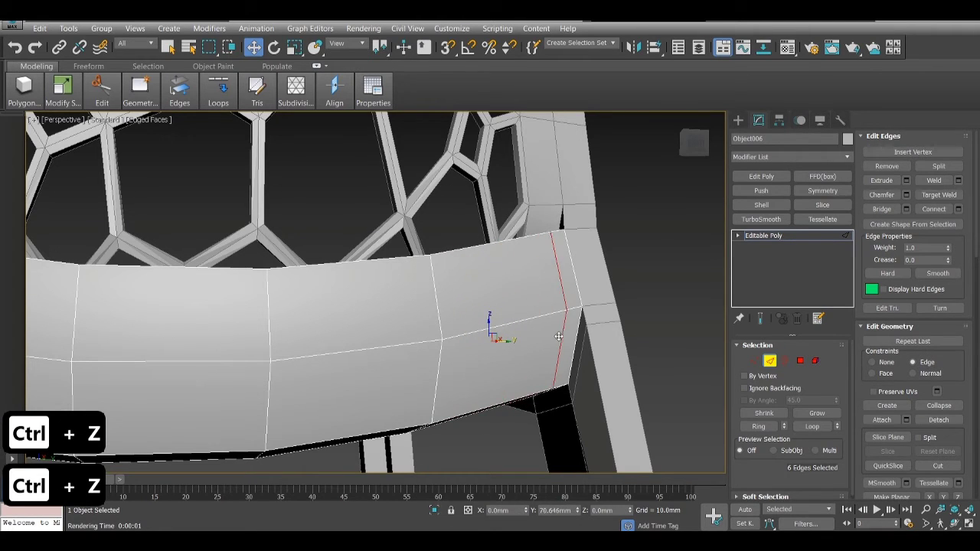
scroll(546, 323, down, 4)
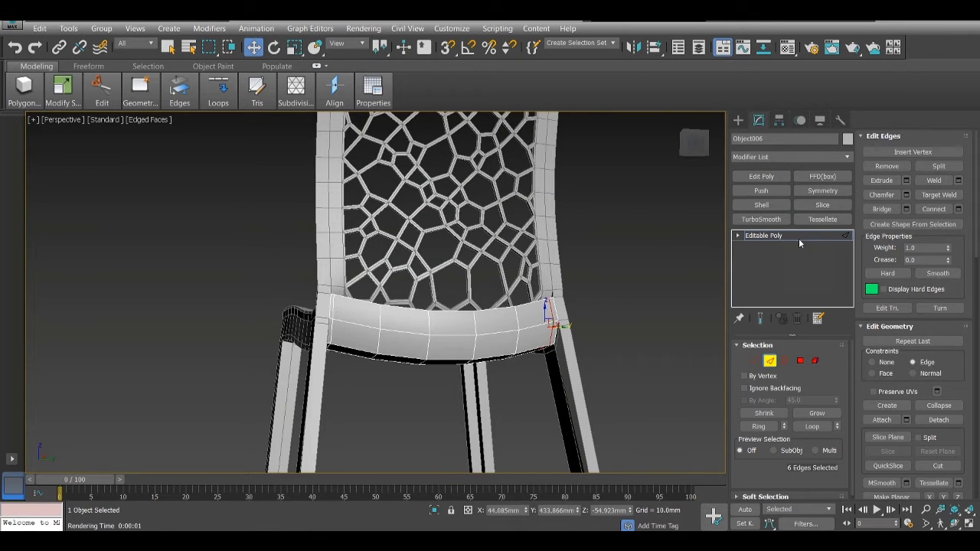
alt+middle_drag(425, 329, 444, 330)
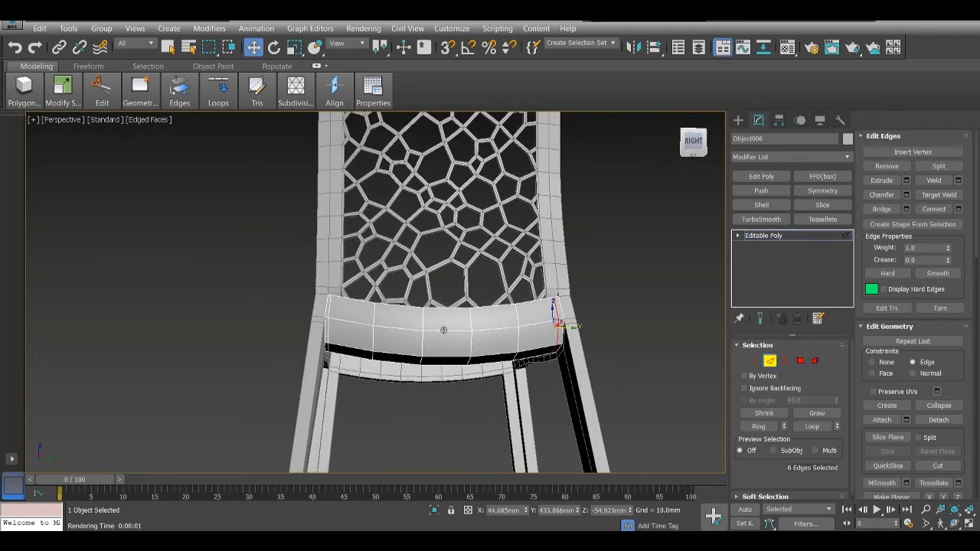
ctrl+click(816, 361)
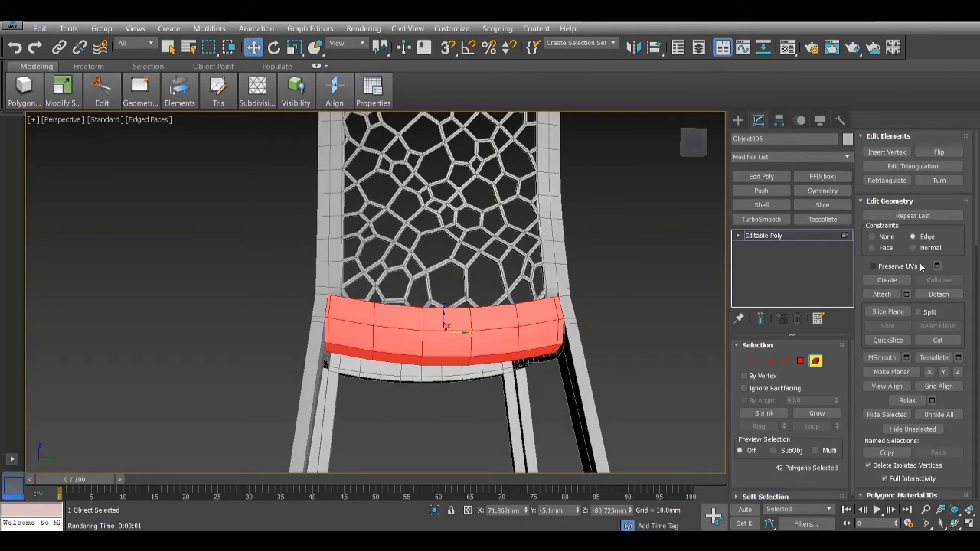
Attach the chair frame to the crossbar object and weld all vertices of the combined mesh with a 1 mm threshold.
click(882, 294)
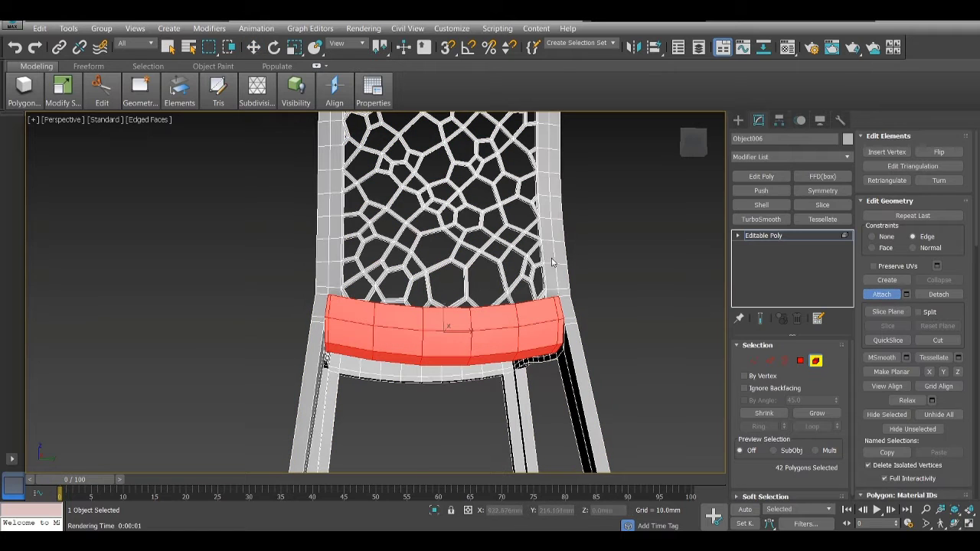
click(754, 360)
scroll(580, 240, down, 5)
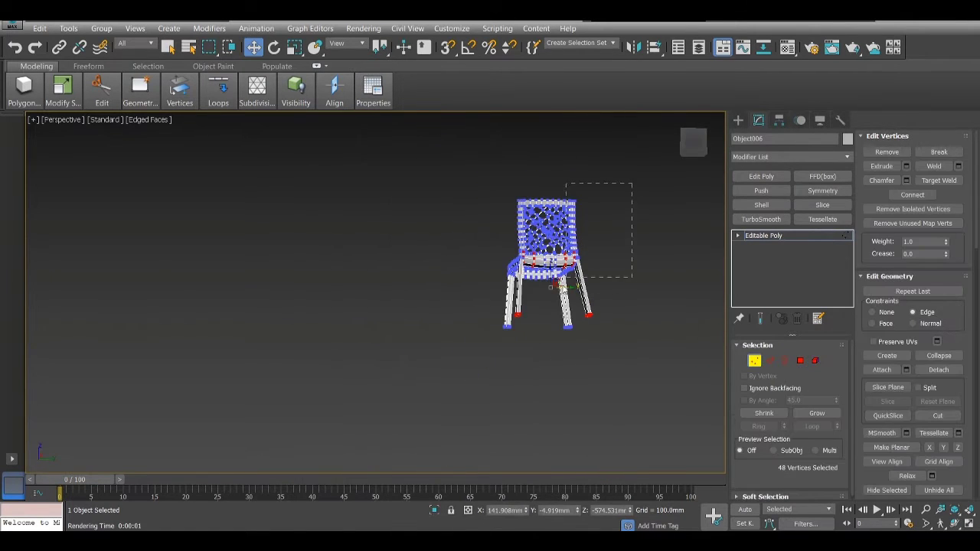
drag(566, 277, 461, 354)
right_click(531, 255)
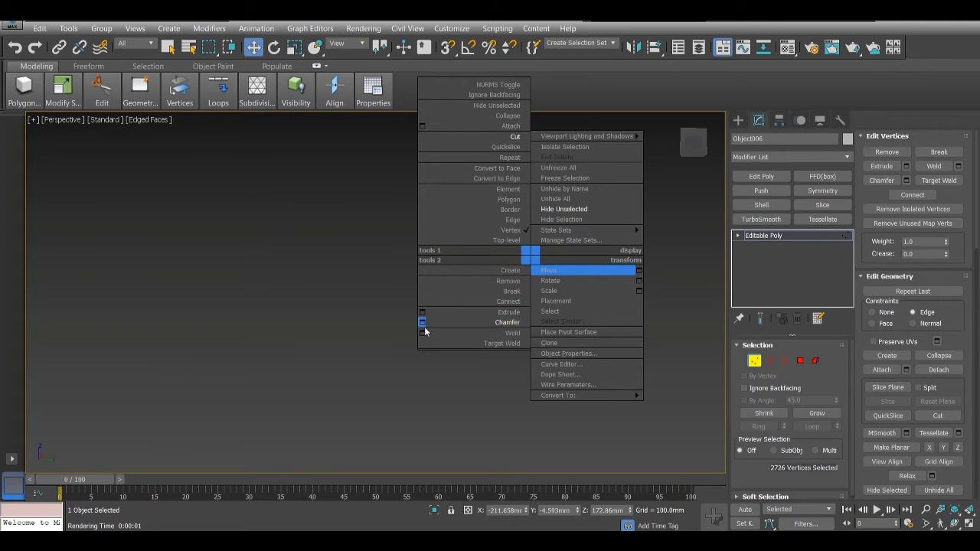
click(422, 332)
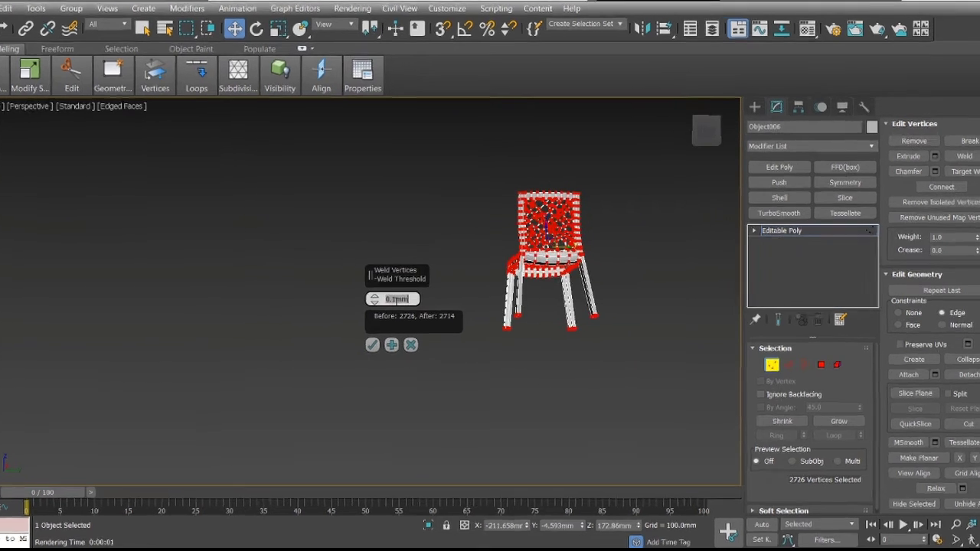
text(1)
key(Return)
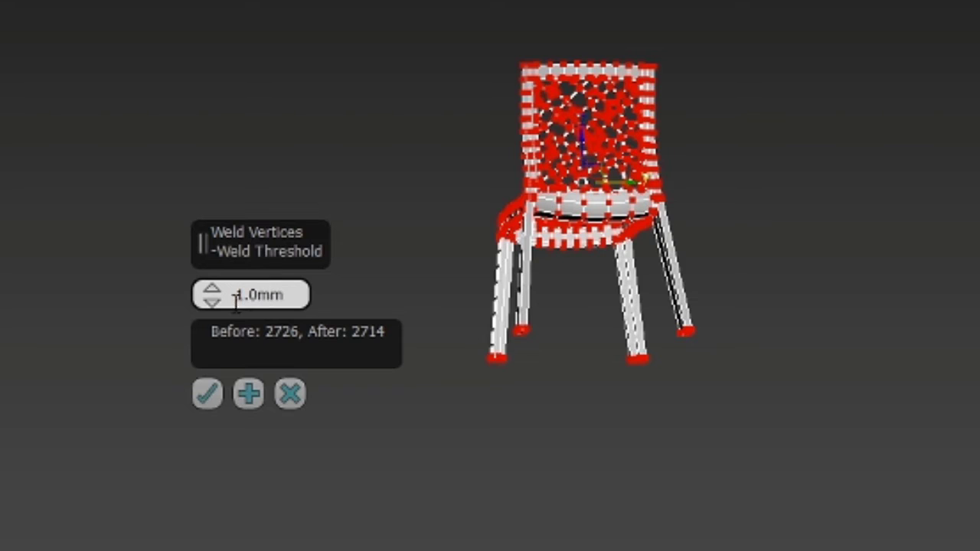
click(203, 403)
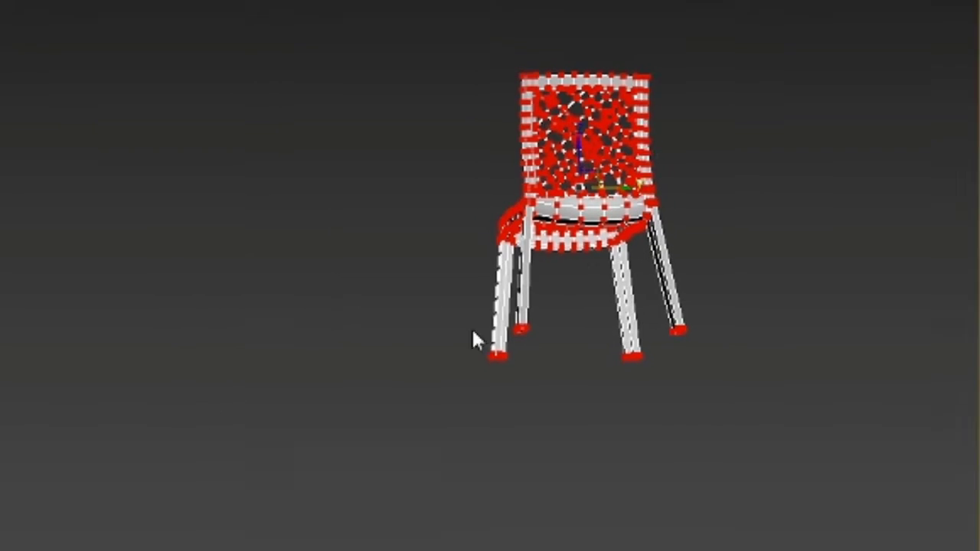
Apply a TurboSmooth modifier to the whole chair and view it shaded without edged faces, including the seat and backrest.
scroll(624, 356, up, 8)
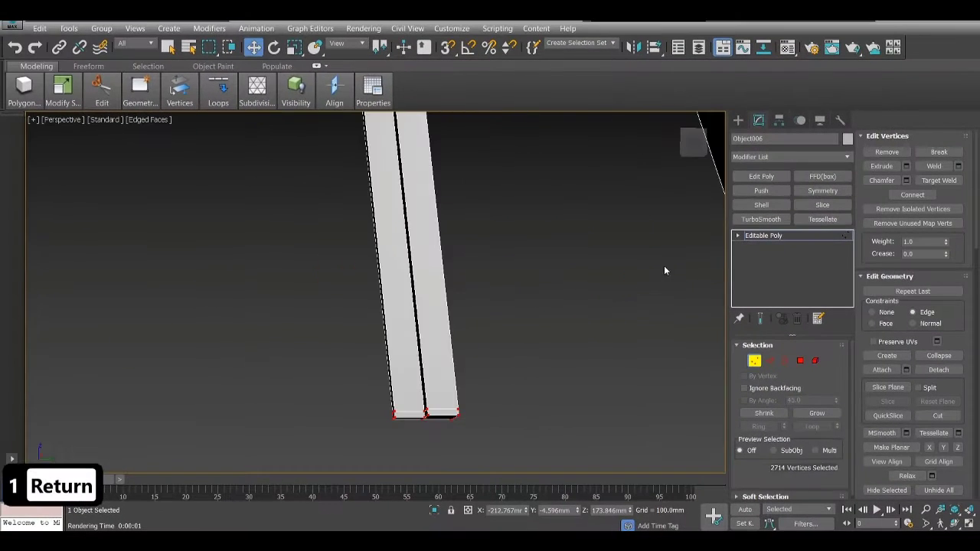
scroll(611, 284, up, 4)
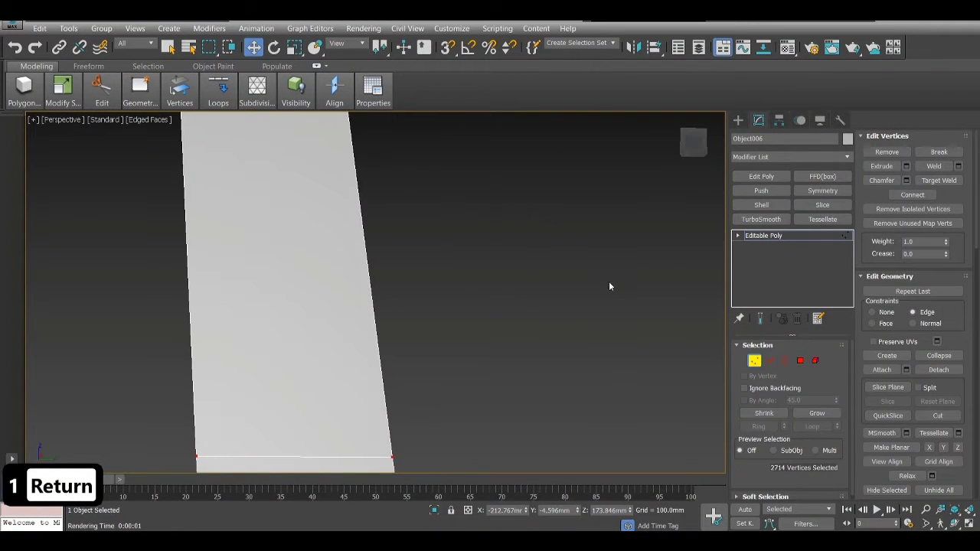
scroll(608, 281, down, 6)
middle_drag(468, 207, 466, 368)
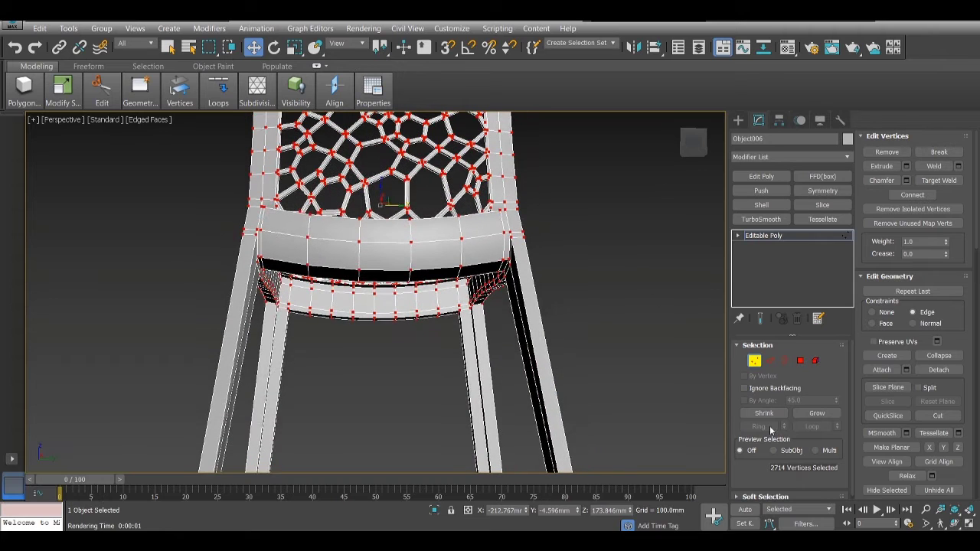
click(761, 219)
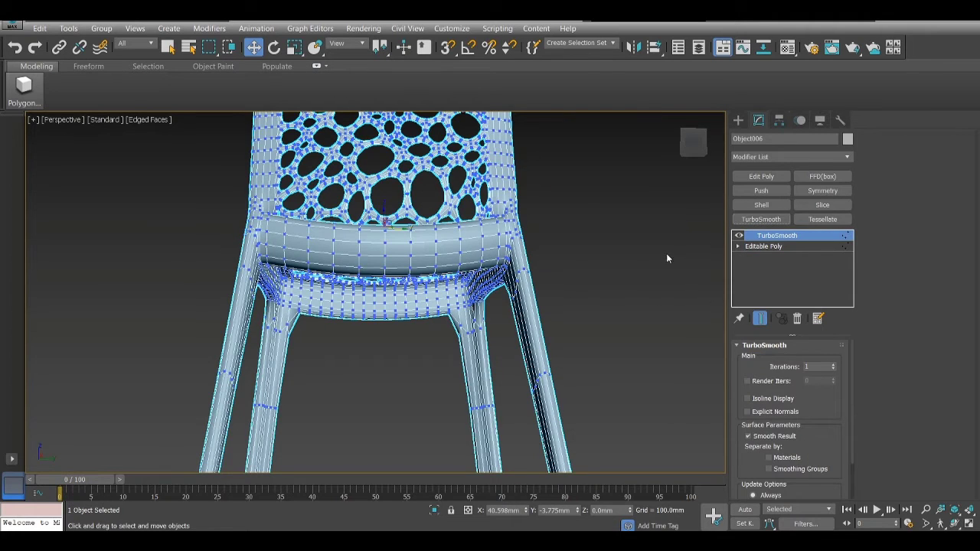
click(664, 259)
key(F4)
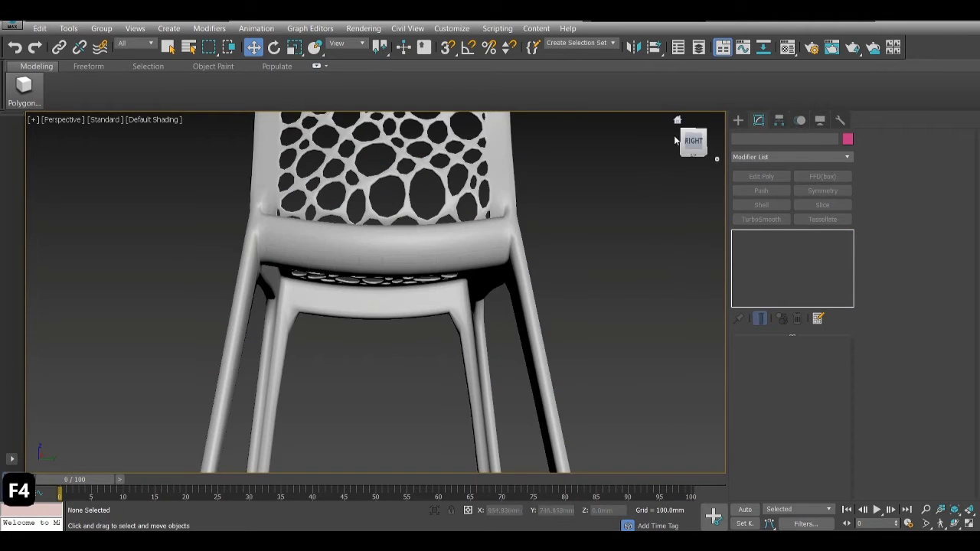
alt+middle_drag(383, 245, 503, 195)
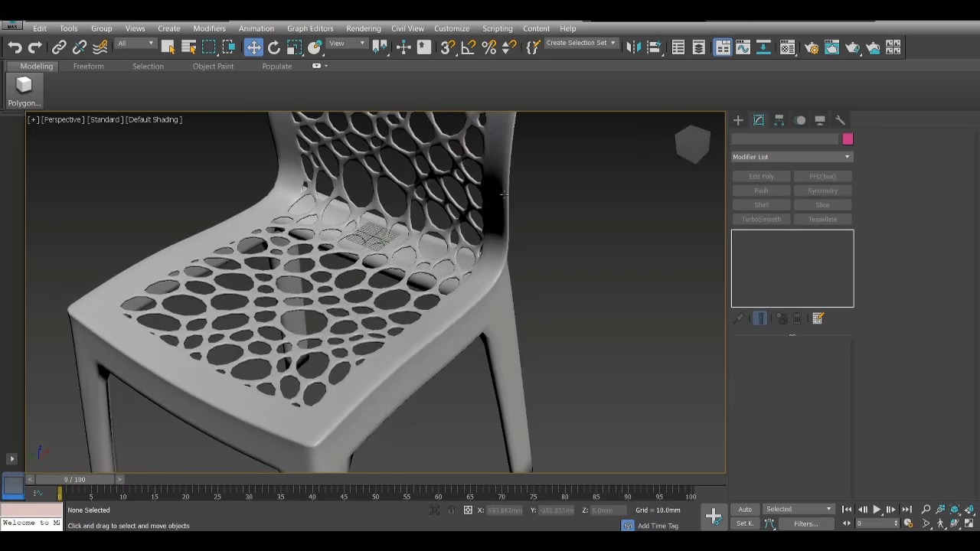
alt+middle_drag(409, 167, 480, 210)
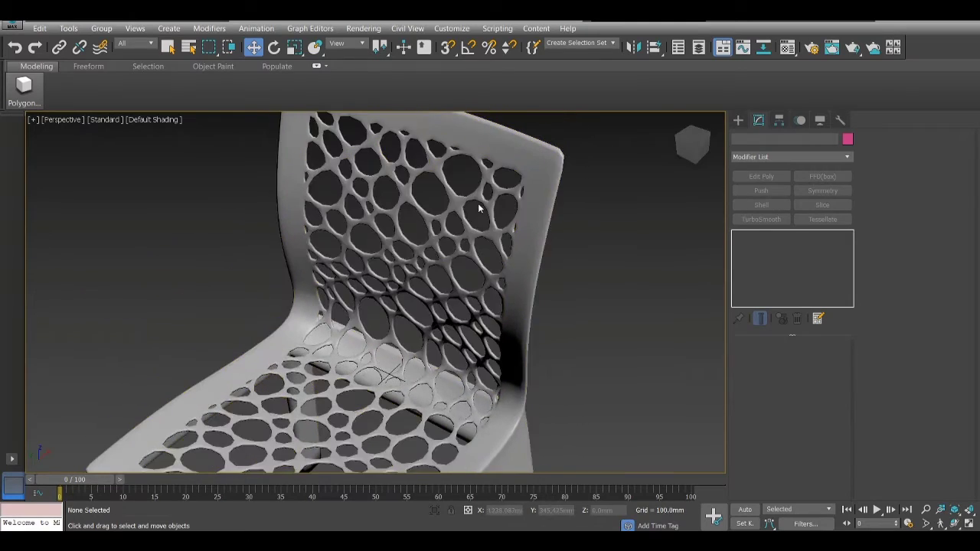
Set the TurboSmooth iterations to 2 and examine the smoothness of the backrest lattice holes up close.
click(483, 198)
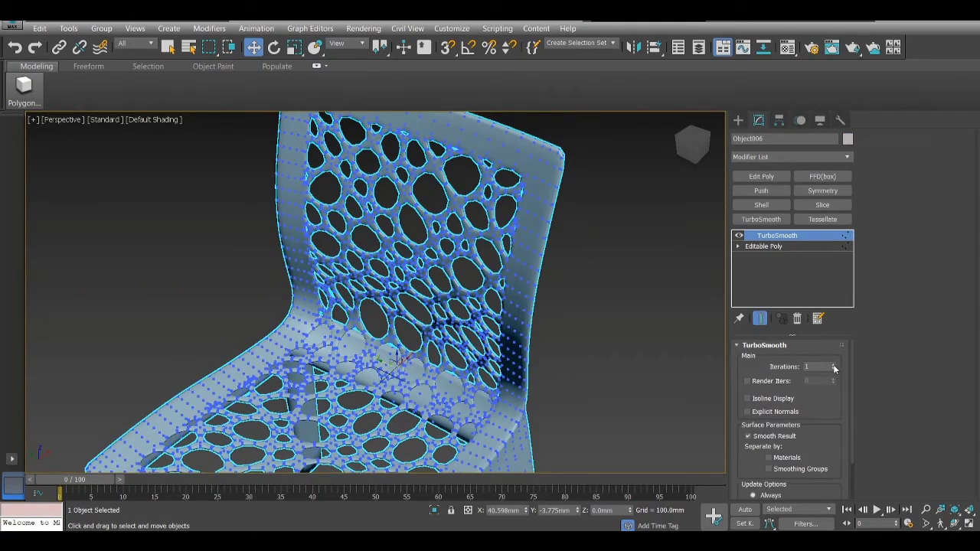
click(833, 364)
click(677, 311)
key(F4)
key(F4)
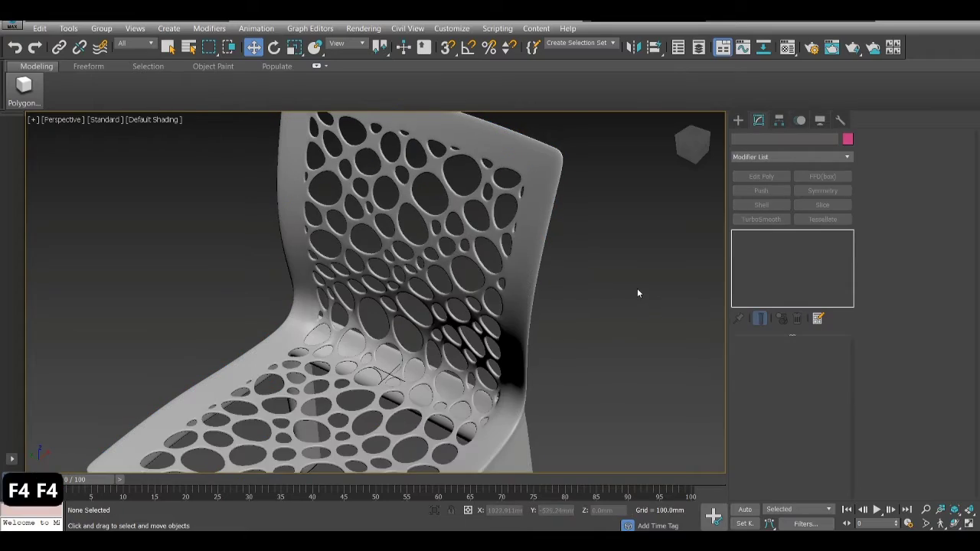
scroll(481, 230, down, 4)
scroll(466, 236, up, 4)
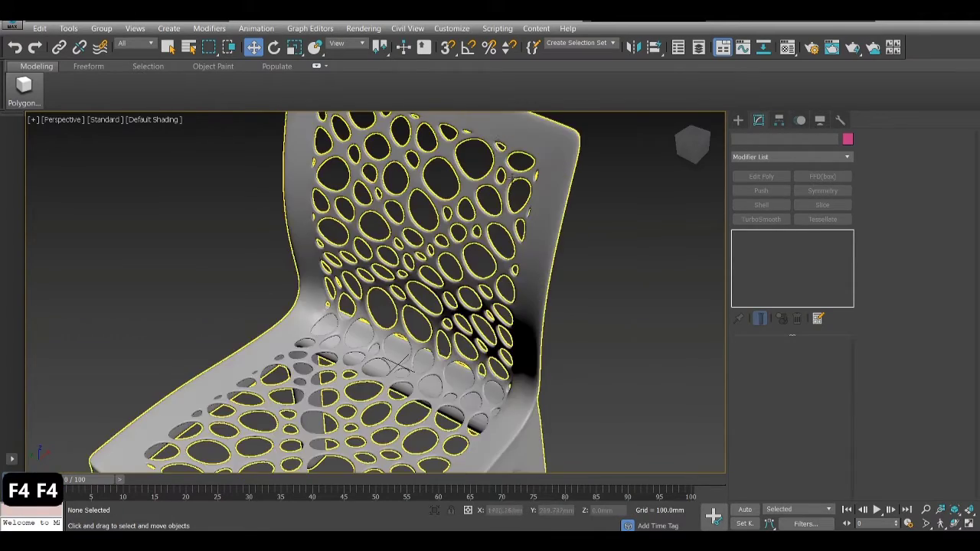
scroll(494, 143, up, 4)
scroll(506, 180, down, 4)
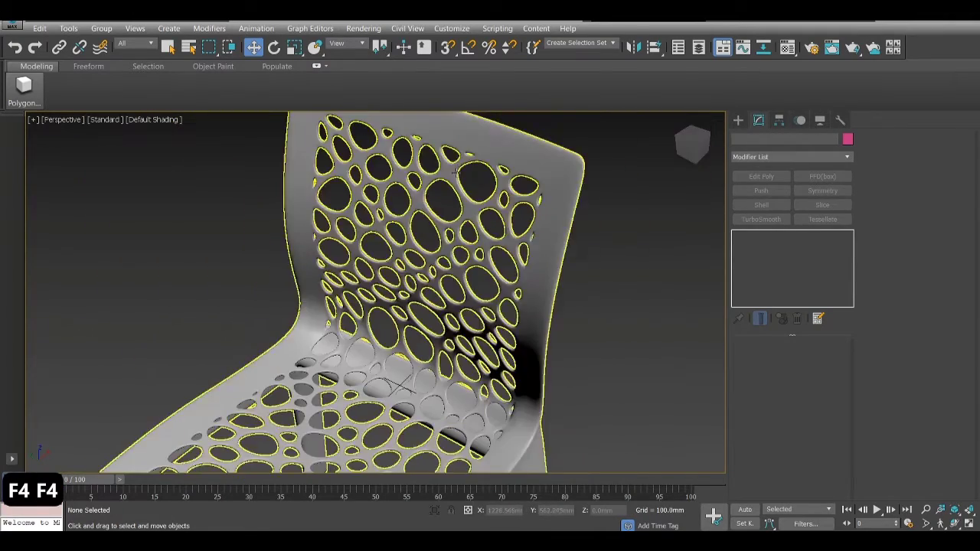
scroll(424, 128, up, 4)
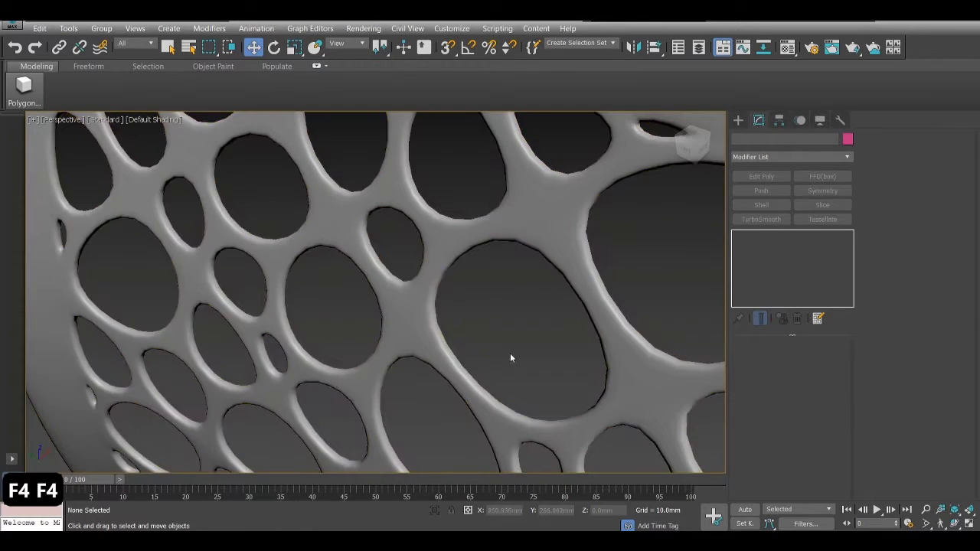
scroll(407, 272, down, 4)
scroll(444, 232, up, 4)
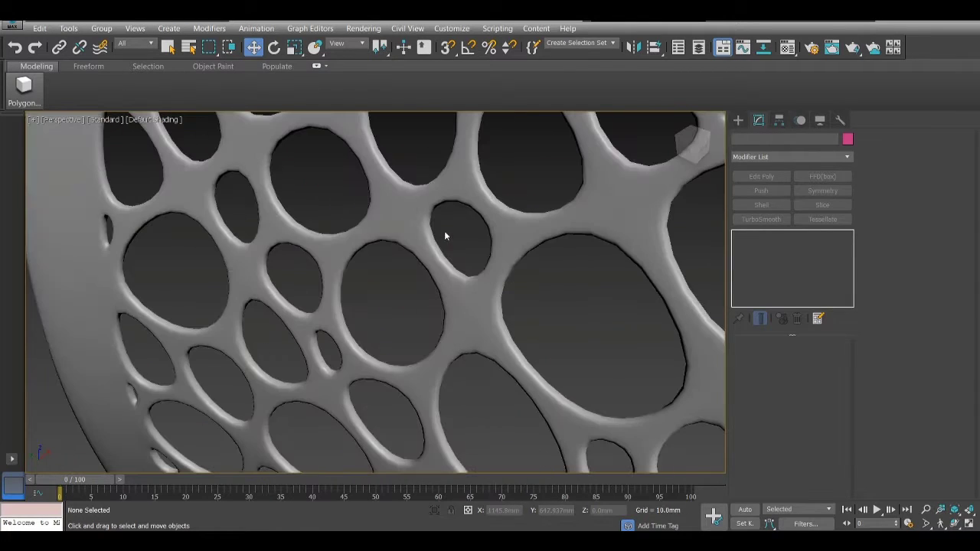
Delete the TurboSmooth modifier from the chair and display edged faces again.
click(440, 266)
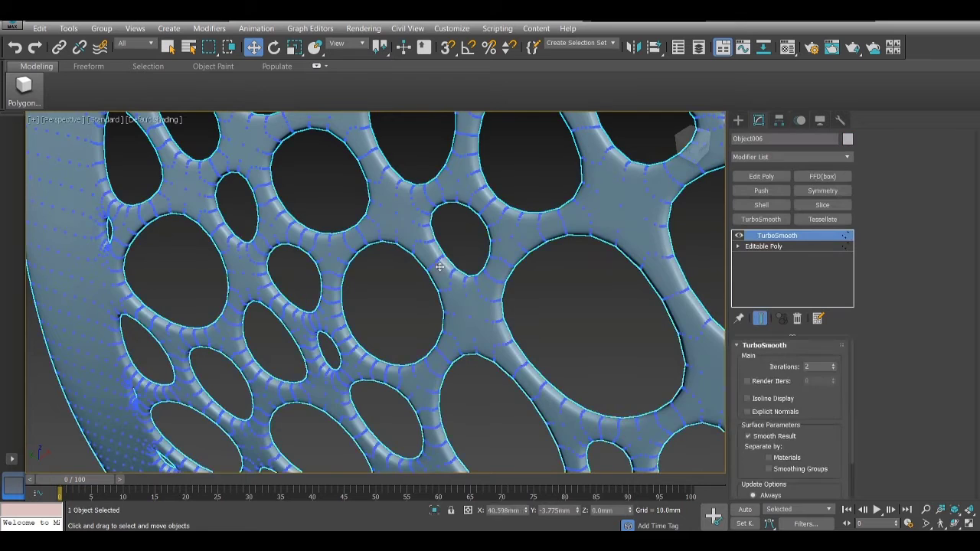
right_click(812, 240)
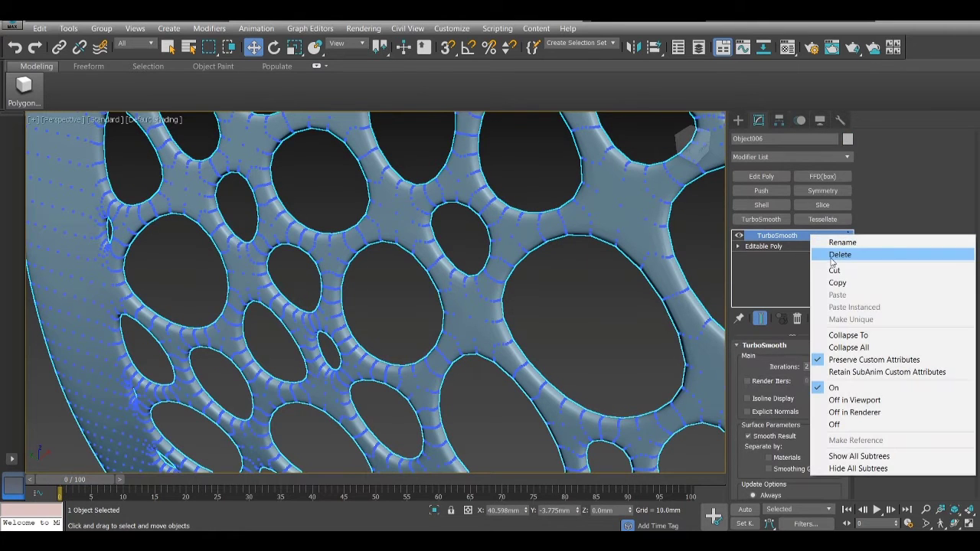
click(831, 259)
scroll(567, 237, down, 5)
key(F4)
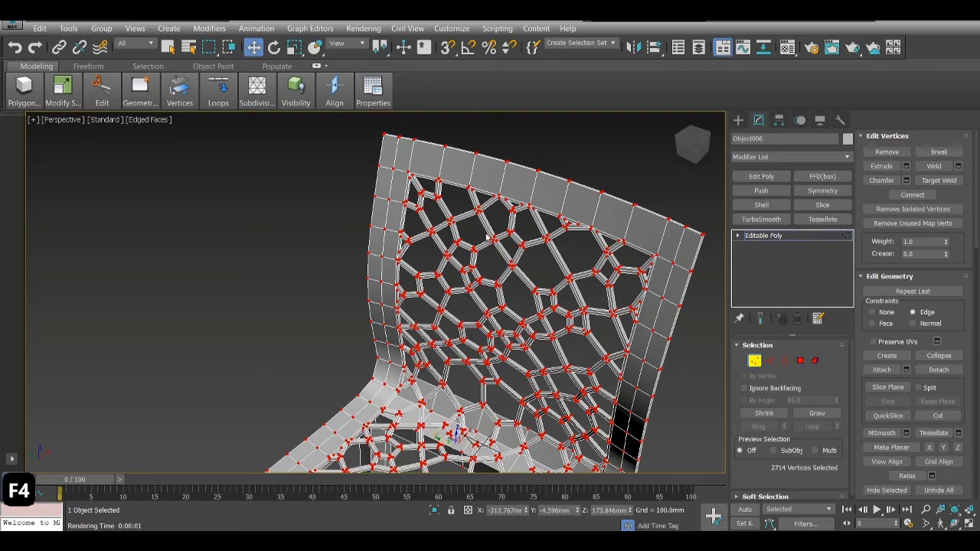
Select all elements of the chair, then work at polygon level with that selection in the maximized top view.
key(5)
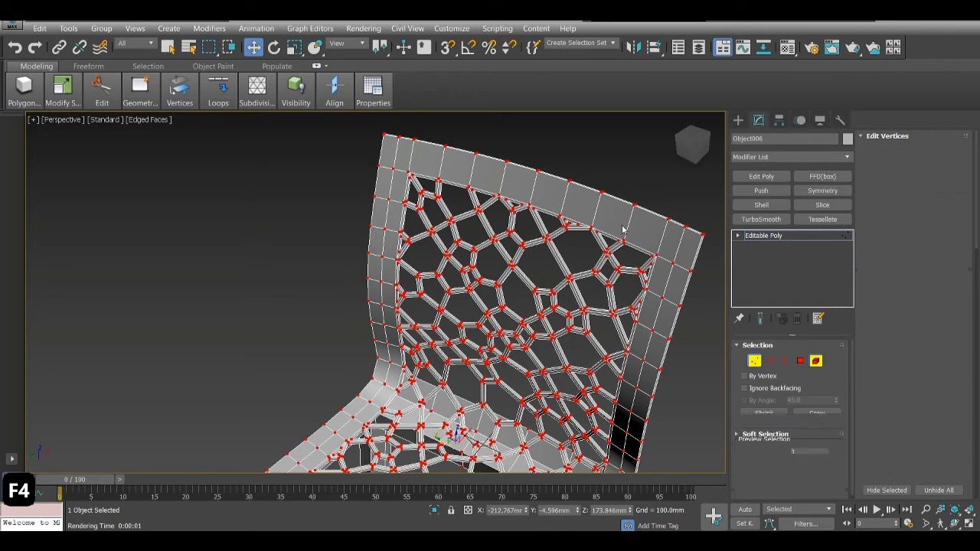
key(ctrl+a)
key(alt+w)
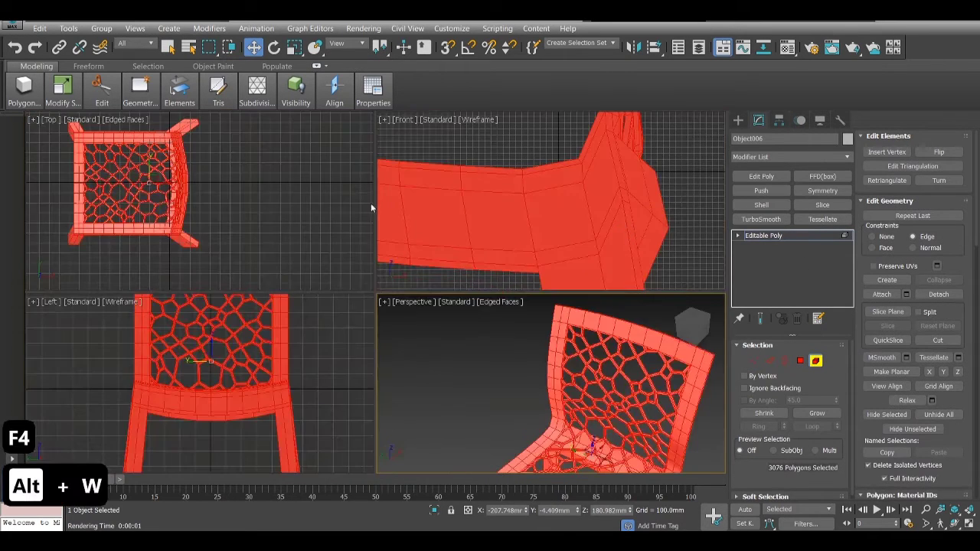
key(alt+w)
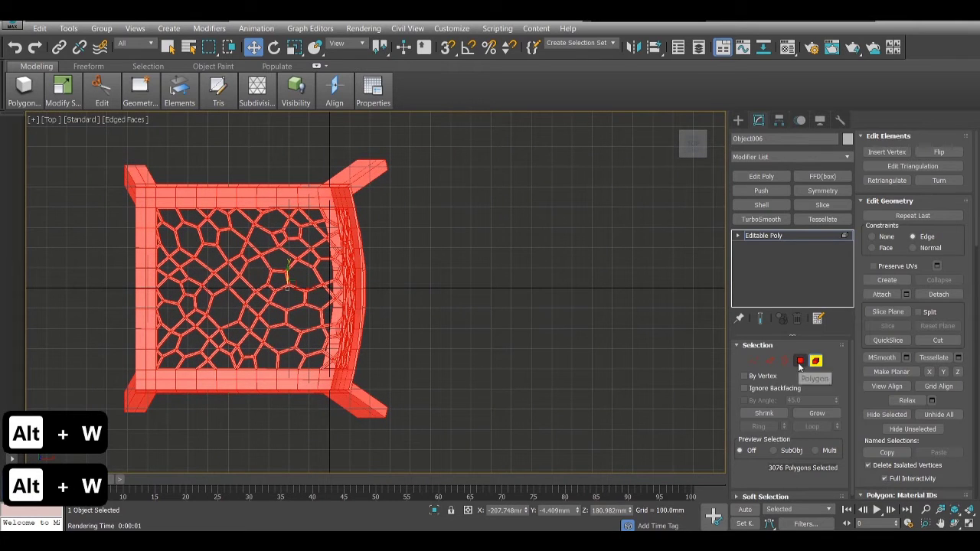
click(801, 360)
middle_drag(387, 167, 483, 208)
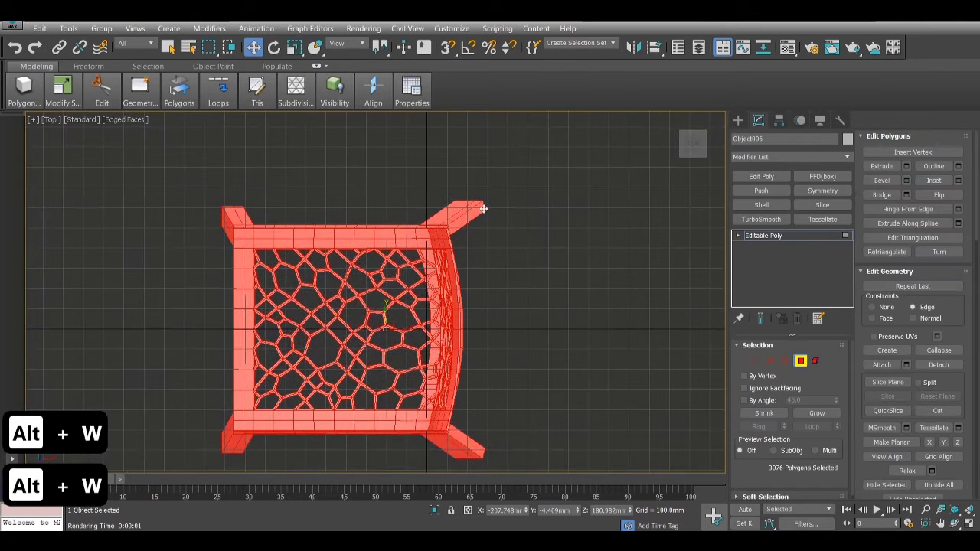
Remove the two side rails, the front rail and the legs from the polygon selection in the top view.
alt+drag(183, 232, 183, 234)
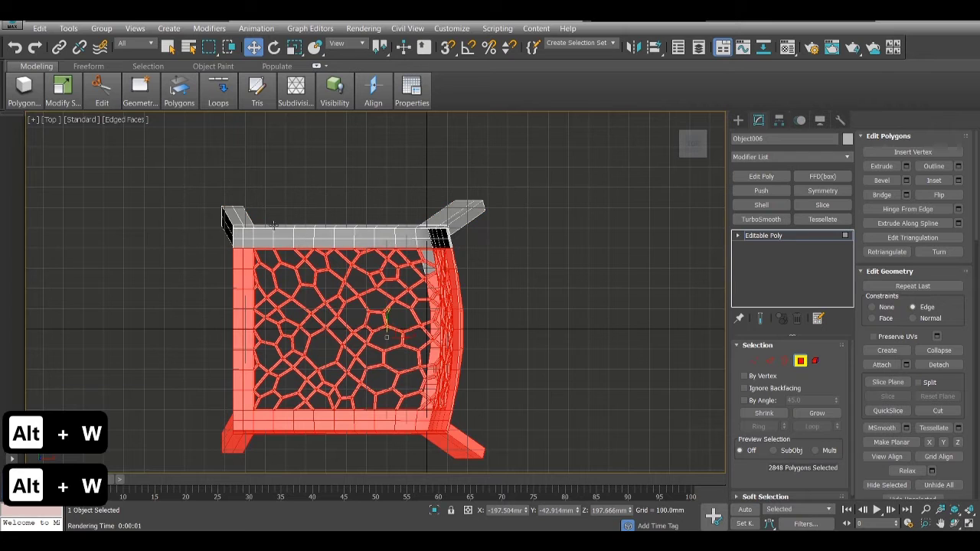
alt+drag(218, 425, 219, 463)
middle_drag(304, 422, 305, 353)
alt+drag(215, 427, 211, 408)
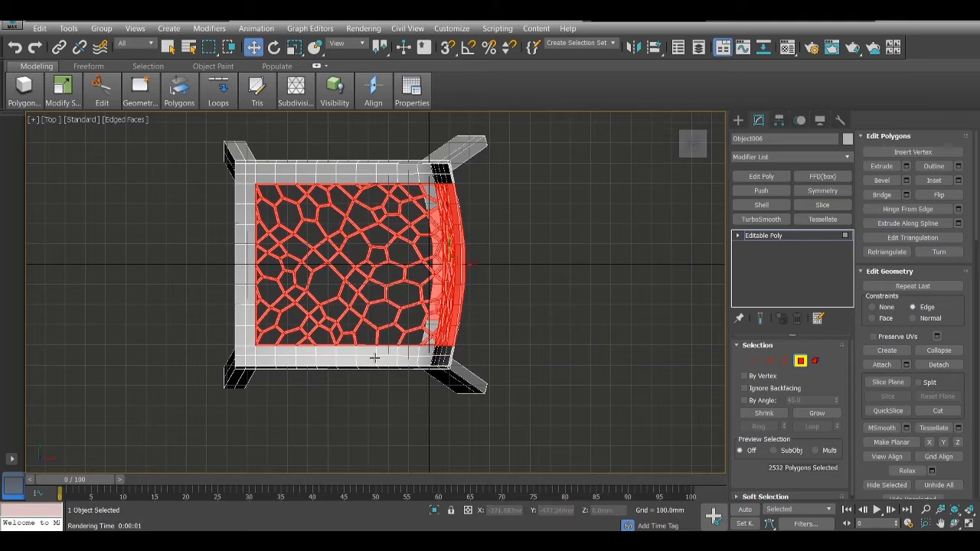
Remove the backrest's top rail from the polygon selection in the front view.
key(alt+w)
middle_click(718, 183)
key(alt+w)
scroll(536, 175, down, 6)
middle_drag(542, 177, 545, 245)
middle_drag(544, 191, 549, 392)
scroll(549, 289, up, 3)
alt+drag(492, 223, 492, 223)
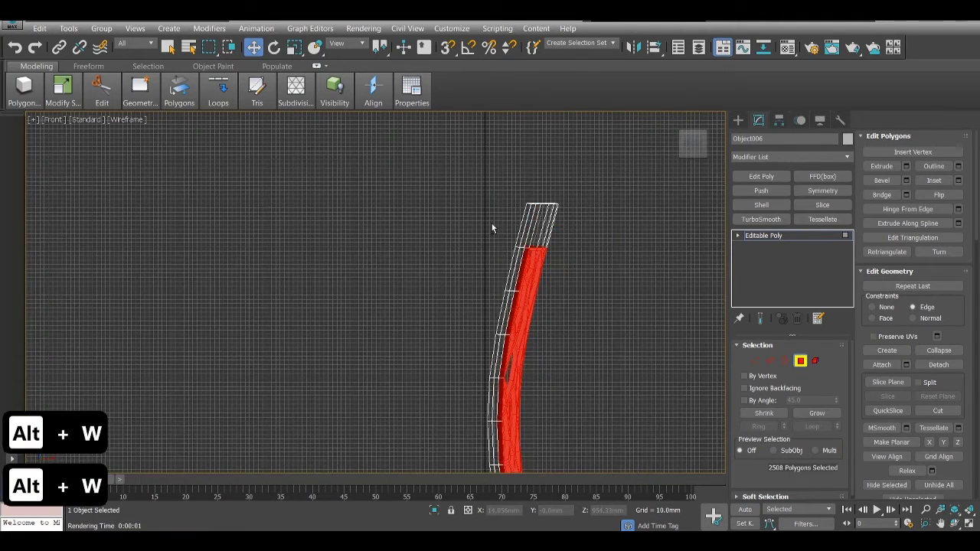
Deselect individual crossbar polygons visible behind the lattice where the seat meets the backrest, in the perspective view.
key(alt+w)
key(alt+w)
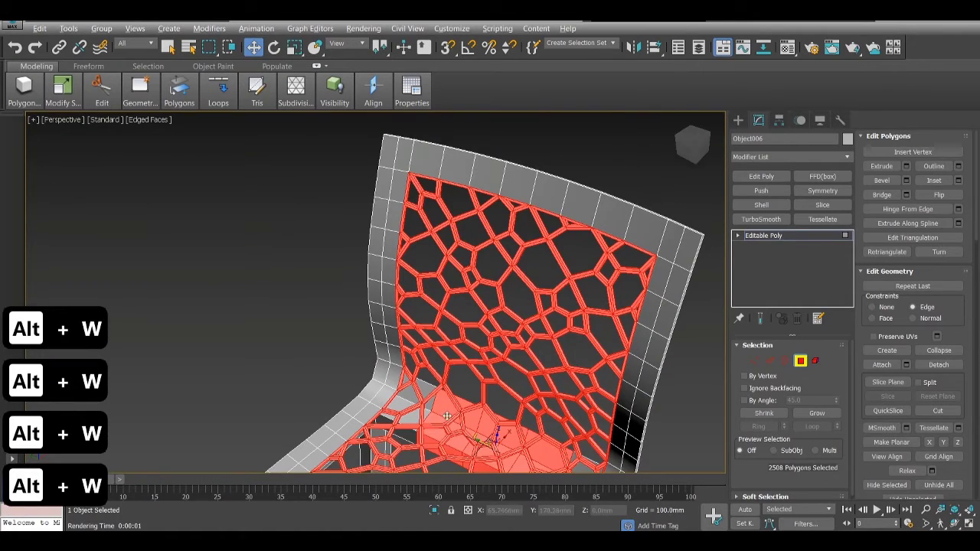
scroll(442, 425, up, 5)
alt+click(448, 391)
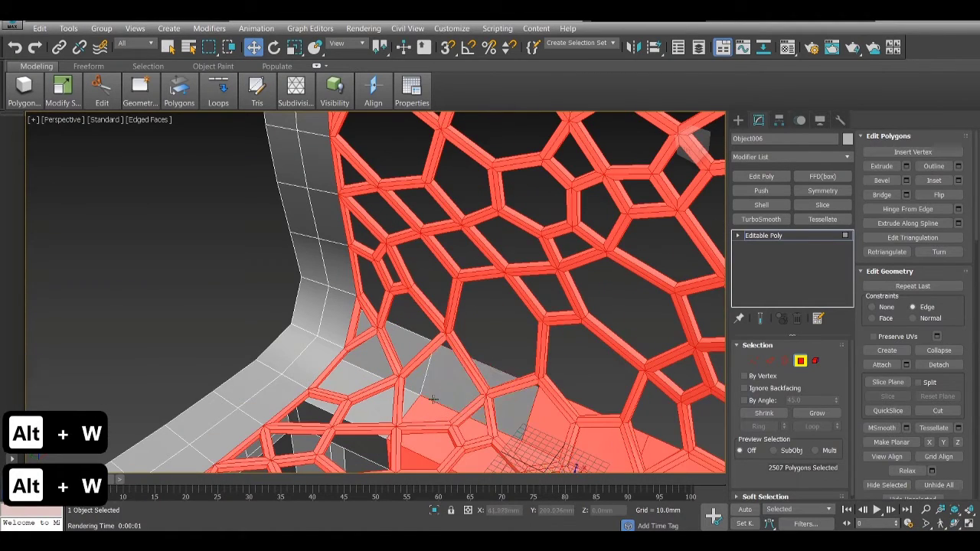
alt+click(426, 415)
middle_drag(429, 414, 414, 329)
alt+click(391, 367)
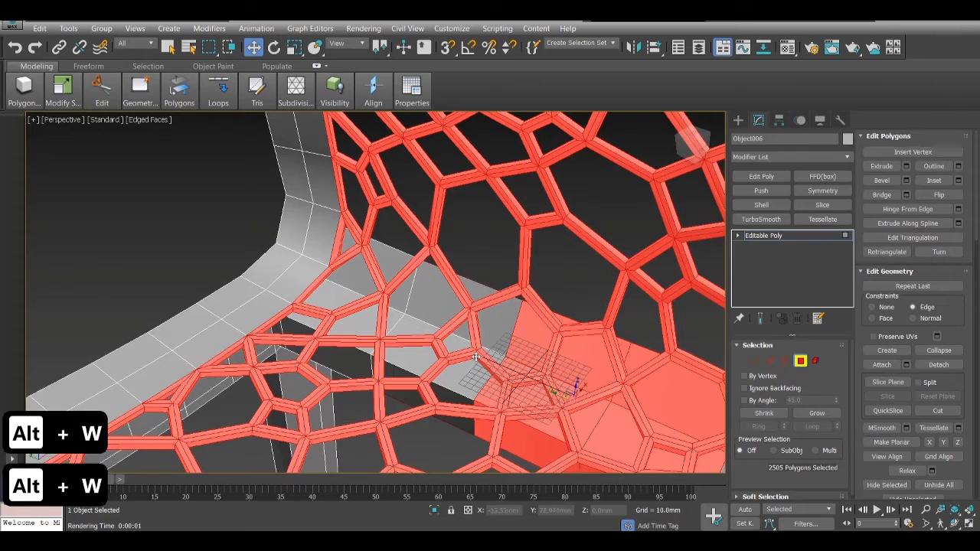
alt+click(532, 328)
alt+click(512, 372)
Remove the remaining crossbar polygons below the lattice from the polygon selection in the maximized front view.
key(alt+w)
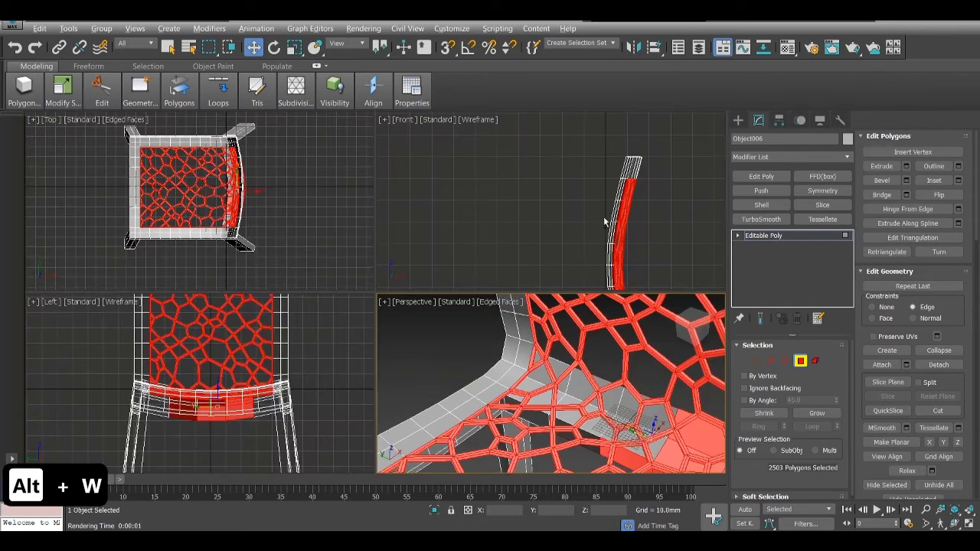
middle_click(603, 222)
key(alt+w)
scroll(601, 244, down, 4)
middle_drag(601, 244, 564, 157)
scroll(546, 306, up, 10)
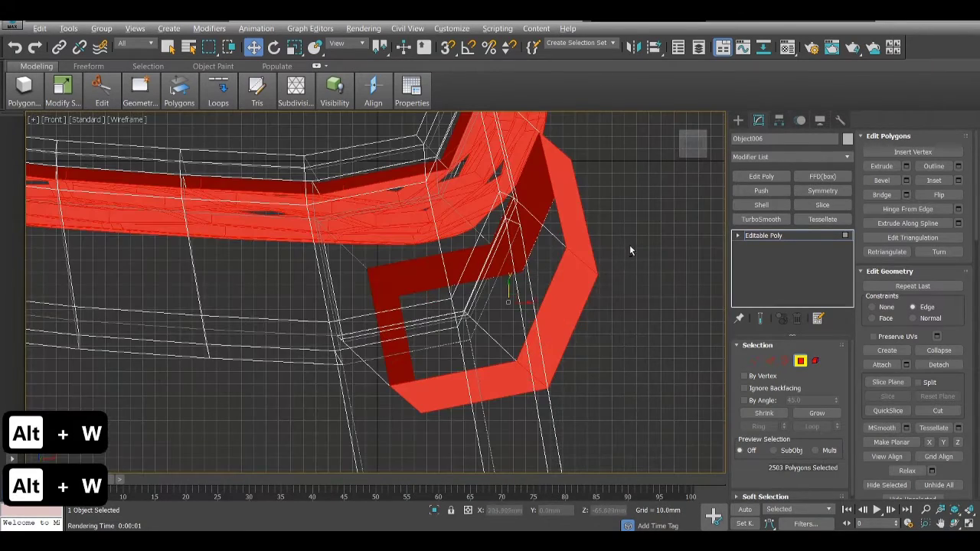
alt+drag(476, 395, 472, 399)
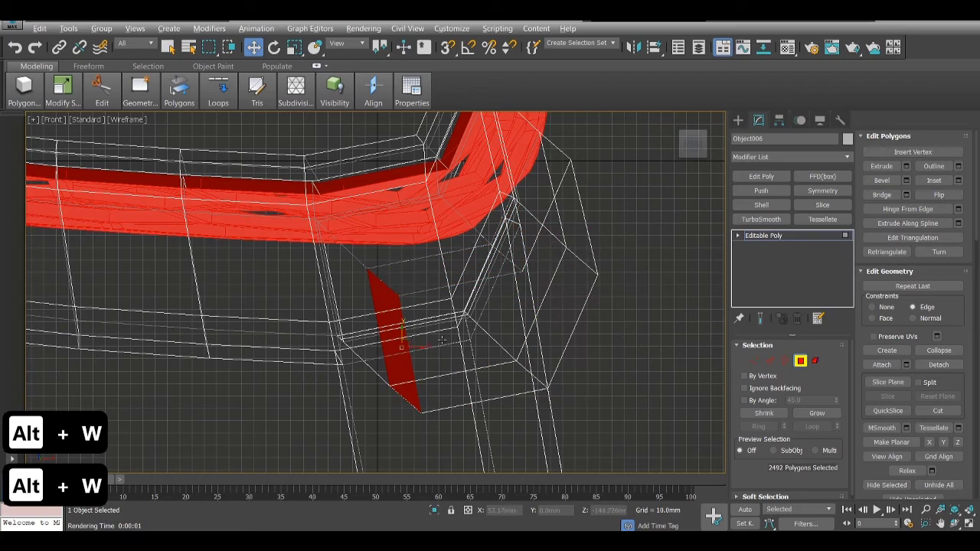
alt+drag(396, 402, 370, 424)
scroll(370, 421, down, 1)
key(alt+w)
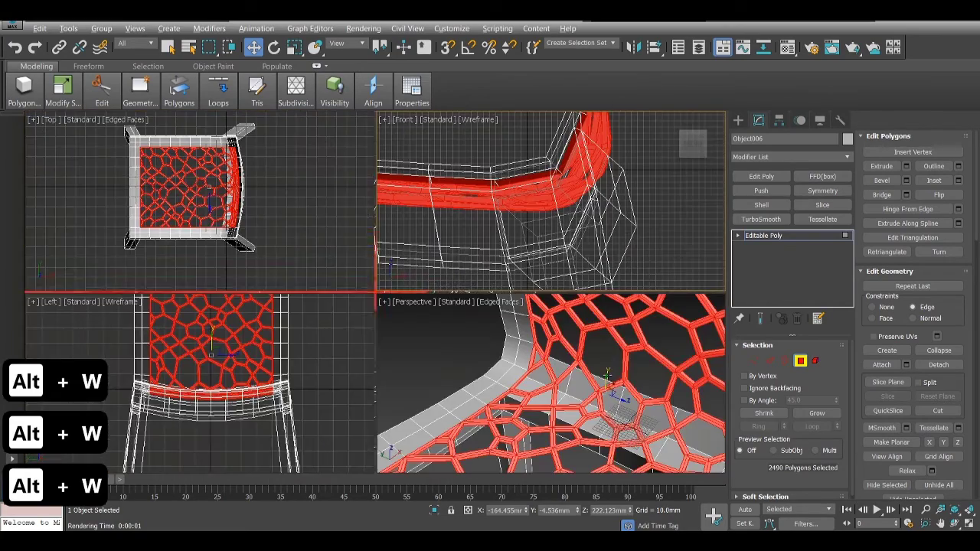
Apply a Tessellate modifier to the selected lattice polygons, operating on polygons by edge with tension 0.
middle_click(628, 429)
key(alt+w)
key(z)
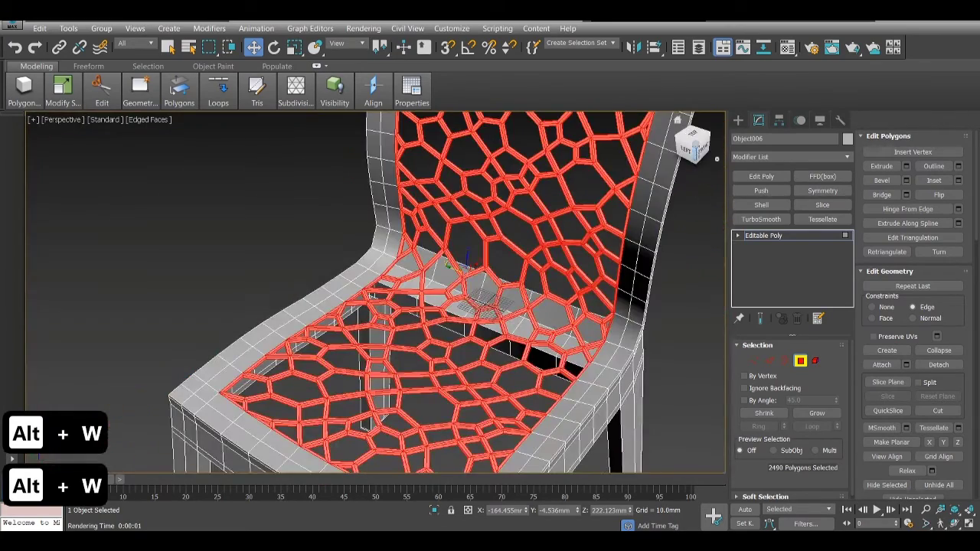
alt+middle_drag(420, 269, 260, 214)
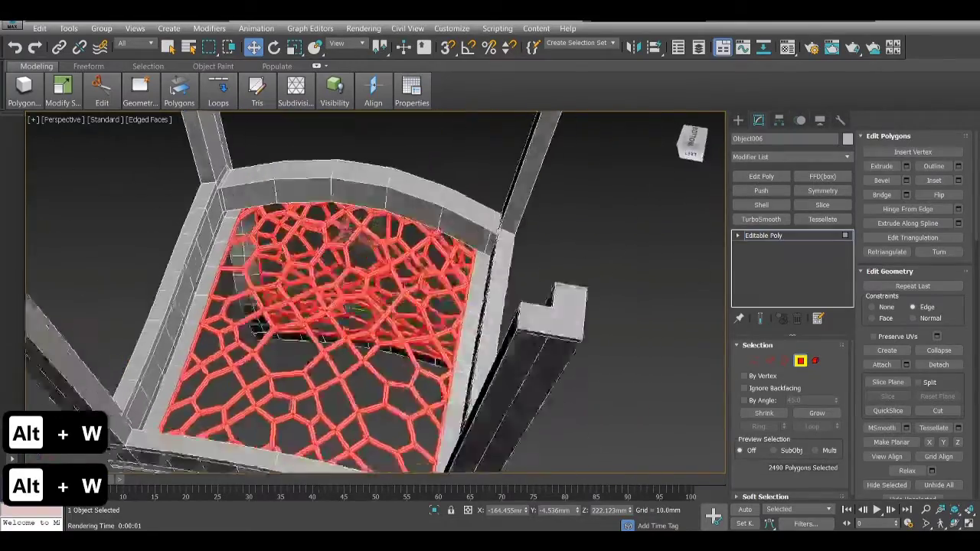
drag(693, 143, 697, 154)
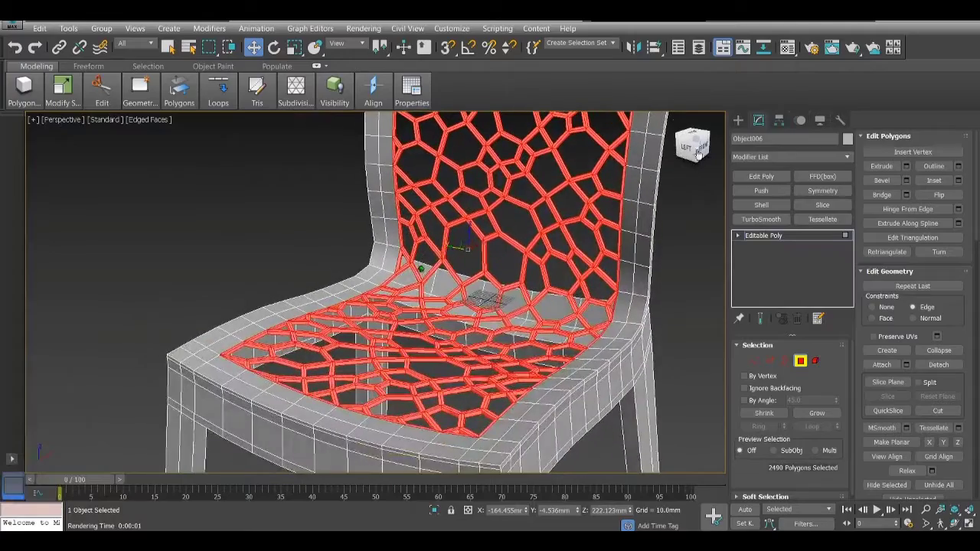
click(823, 219)
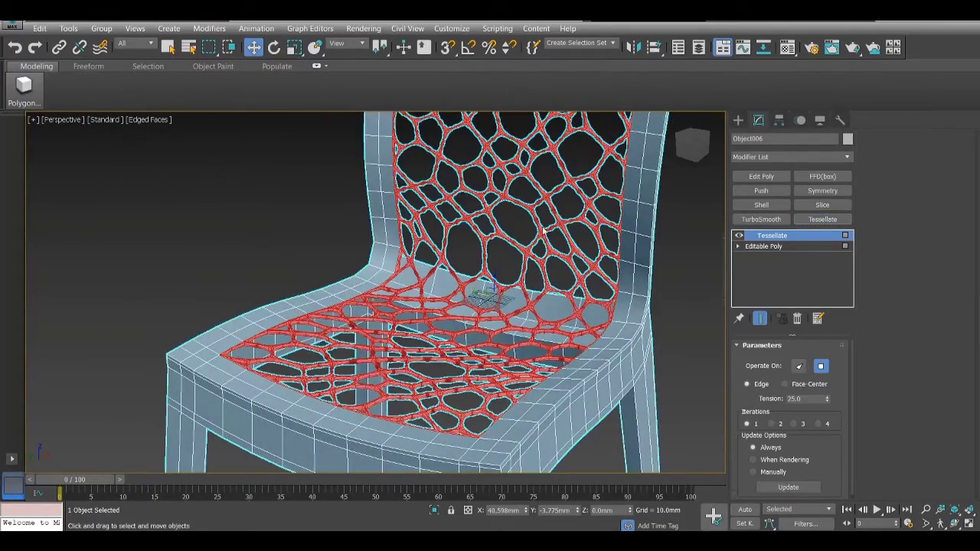
scroll(453, 289, up, 10)
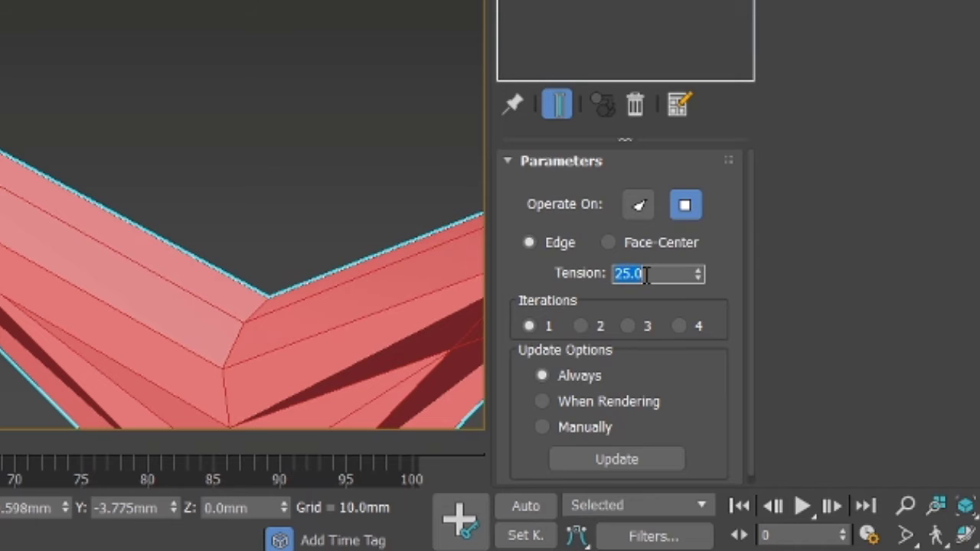
text(0)
key(Return)
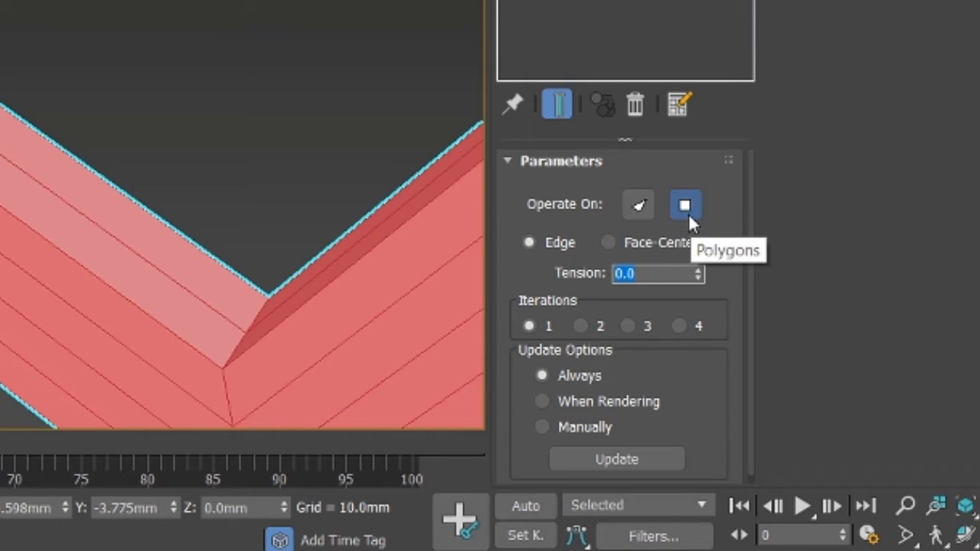
click(640, 205)
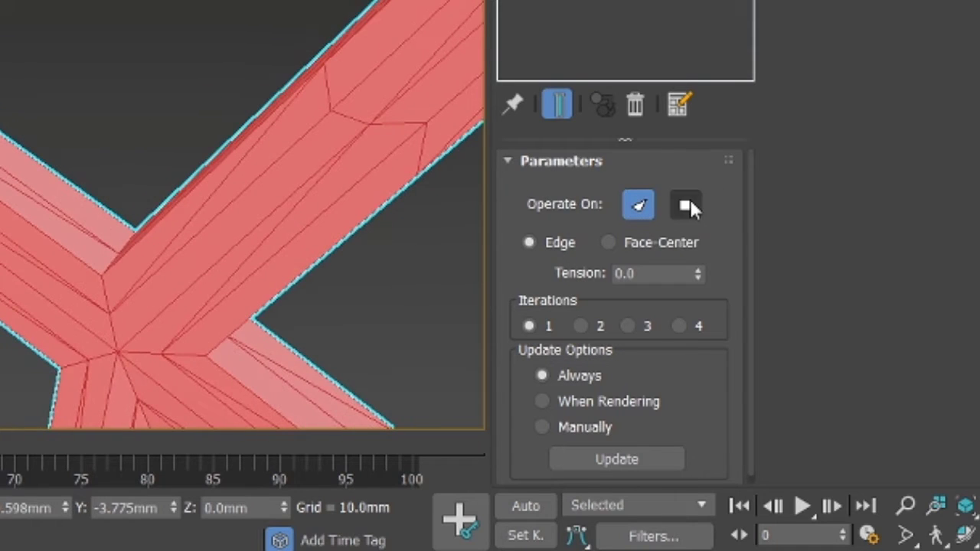
click(688, 204)
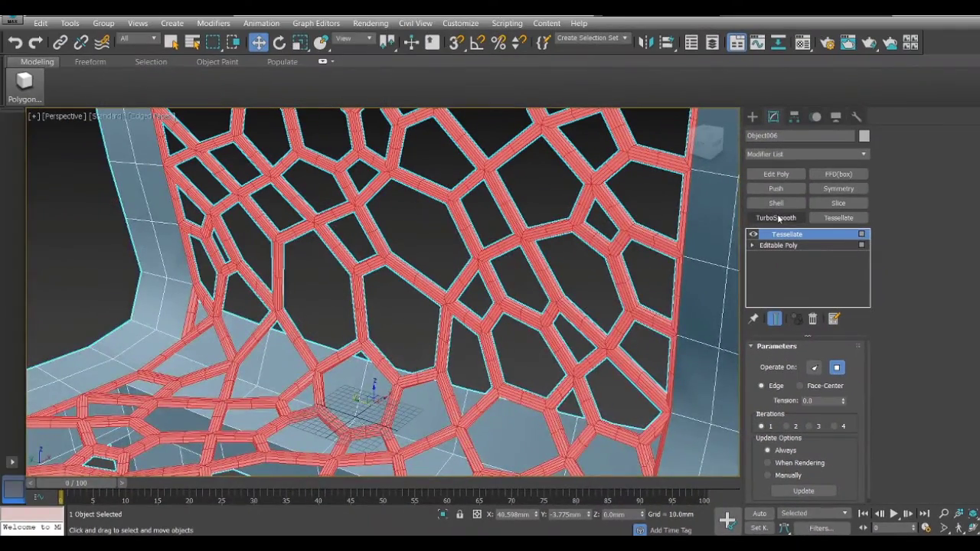
Add a TurboSmooth modifier with 2 iterations, comparing the lattice with Tessellate disabled and enabled.
click(776, 218)
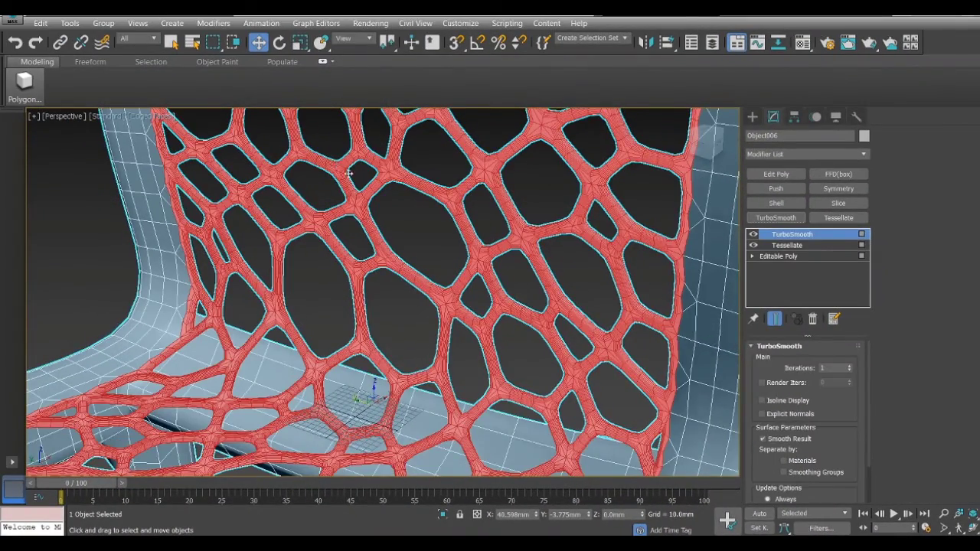
middle_drag(349, 173, 408, 357)
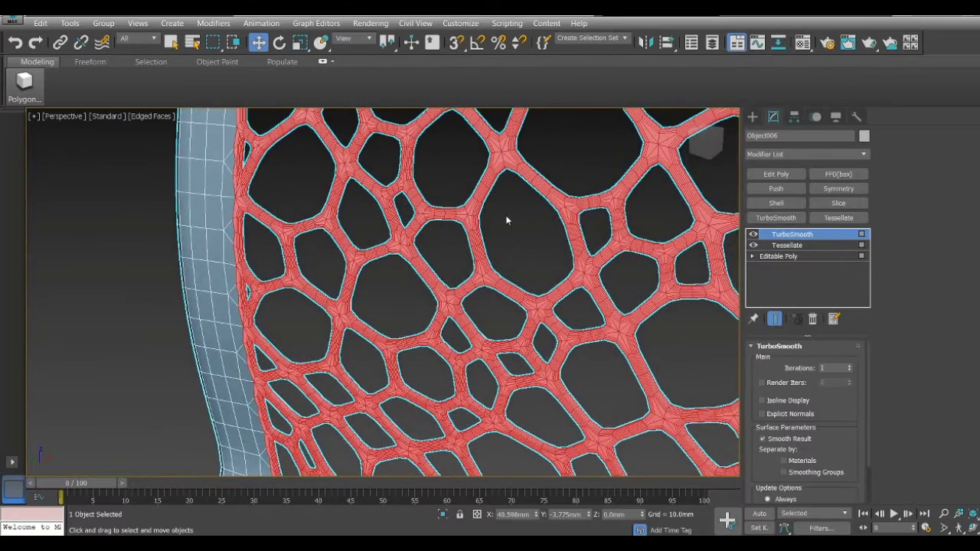
click(754, 245)
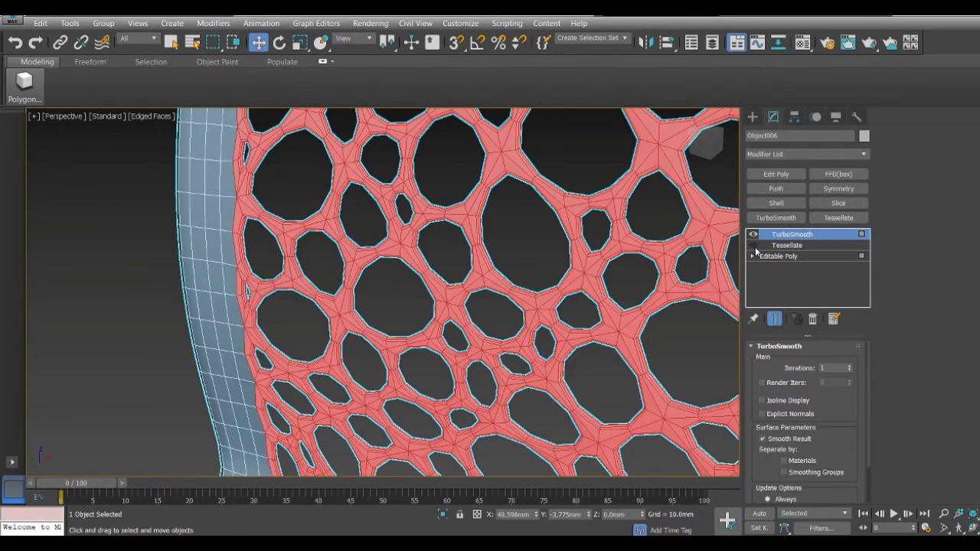
click(849, 366)
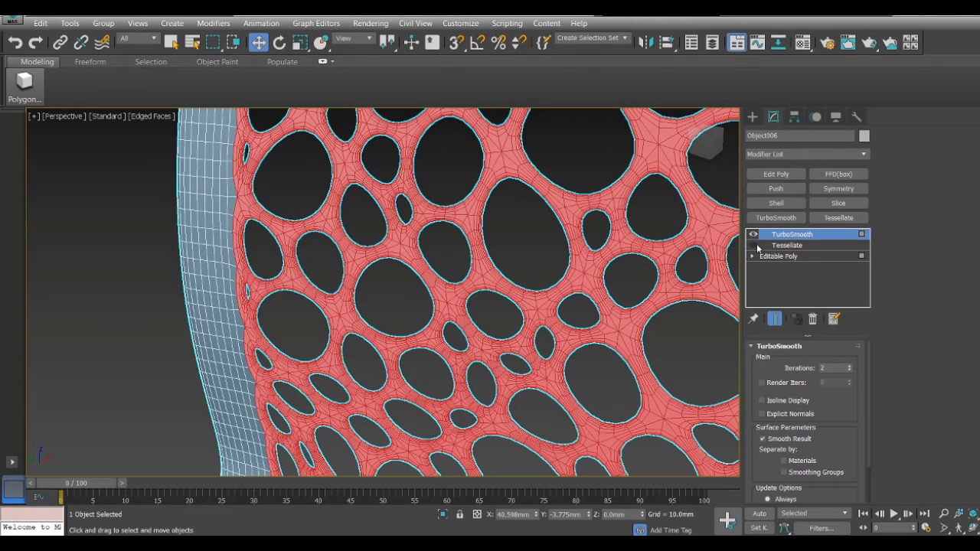
click(753, 245)
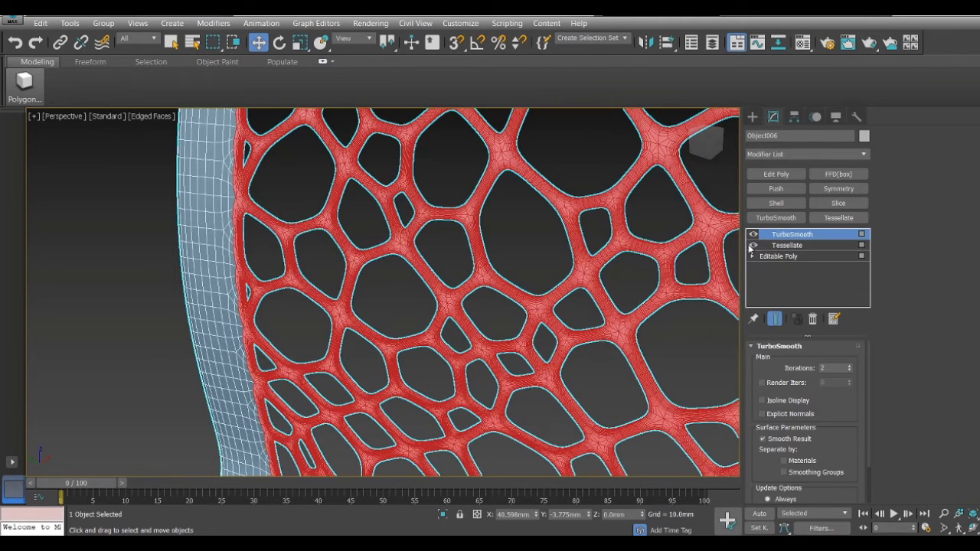
Try 3 and then 2 Tessellate iterations and compare the lattice mesh up close.
click(797, 245)
click(818, 427)
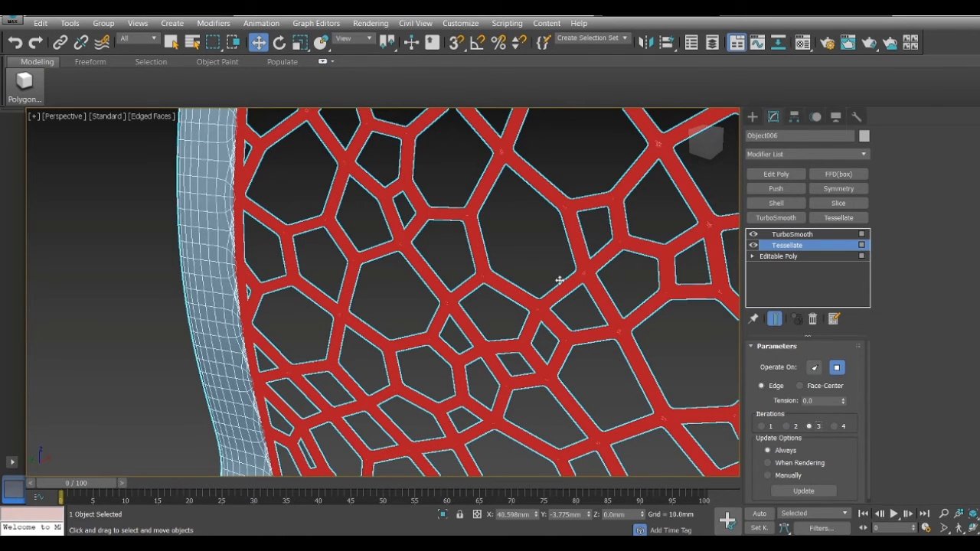
click(790, 427)
scroll(502, 220, up, 10)
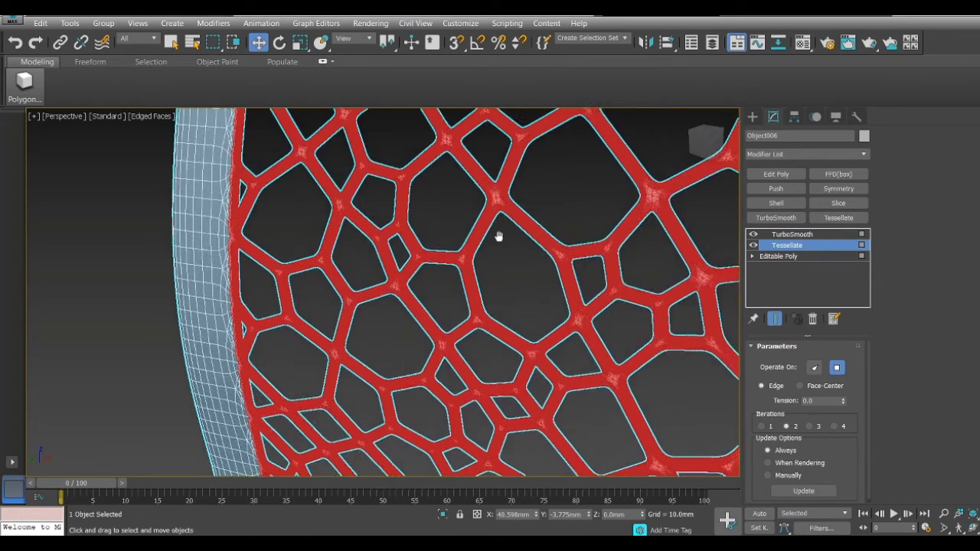
scroll(460, 226, down, 10)
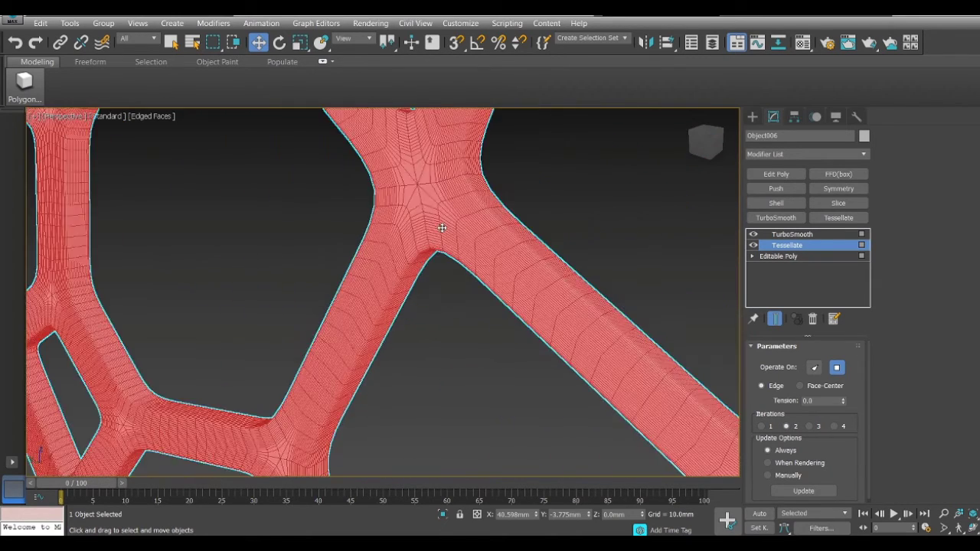
Turn off the edged-faces display and check the smoothed backrest lattice with the chair deselected.
key(F4)
click(530, 212)
scroll(530, 208, down, 6)
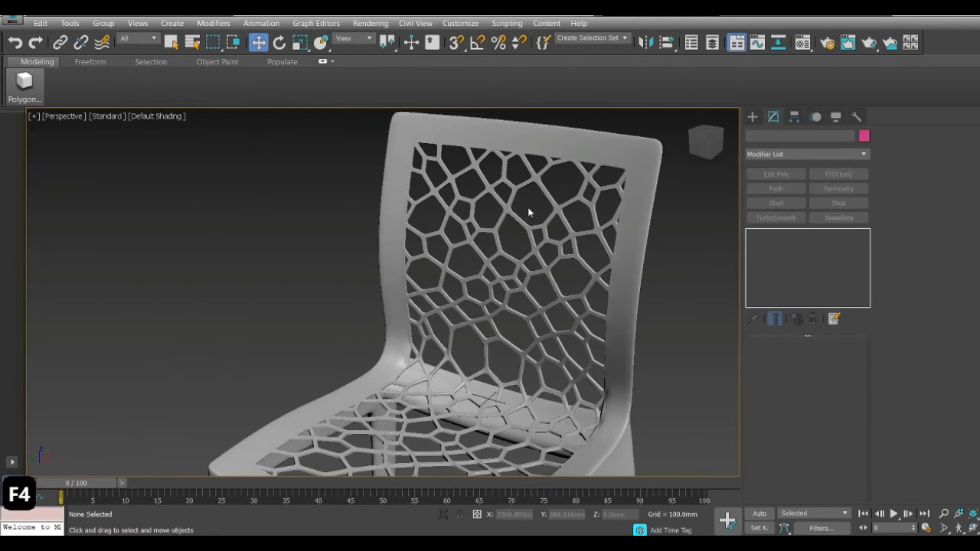
middle_drag(529, 207, 527, 218)
scroll(512, 254, up, 6)
Set the chair's Tessellate modifier to 1 iteration and its TurboSmooth modifier to 1 iteration.
click(512, 253)
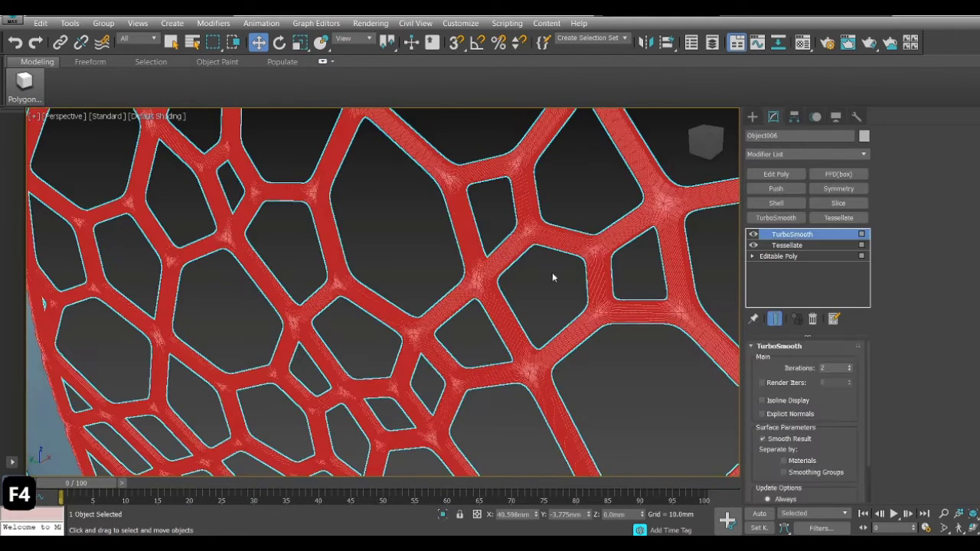
click(804, 246)
click(837, 367)
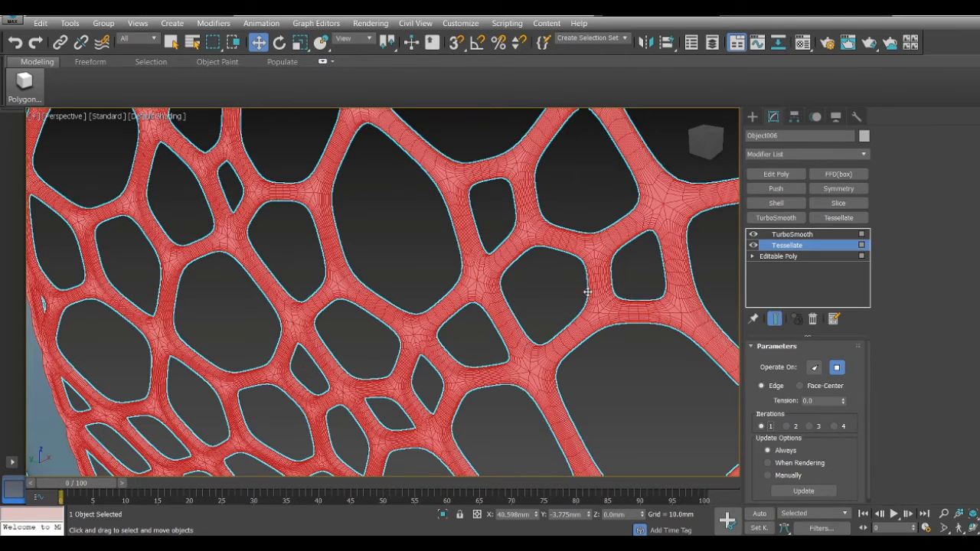
click(794, 234)
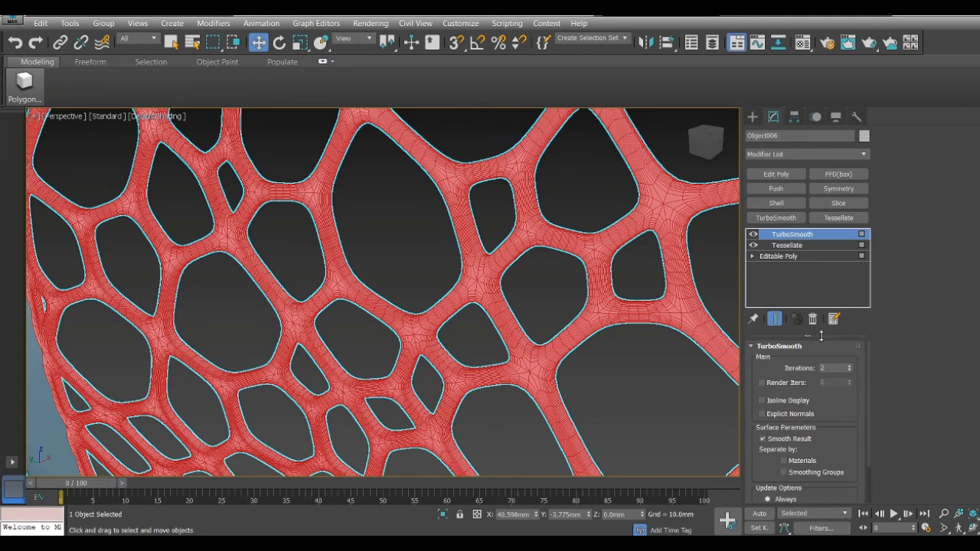
click(849, 371)
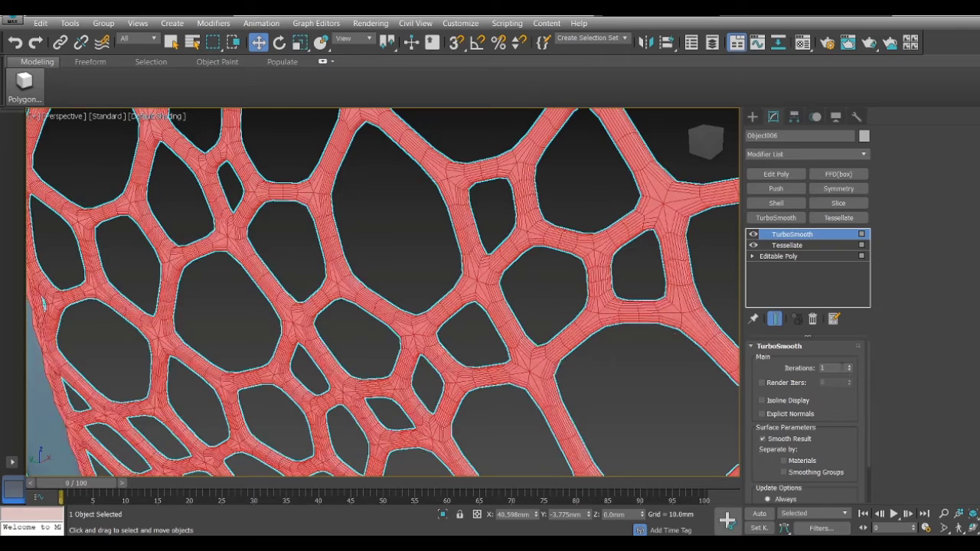
Examine the deselected chair's smoothed backrest, seat and legs in the shaded perspective view.
click(537, 300)
key(F4)
key(F4)
scroll(537, 301, down, 5)
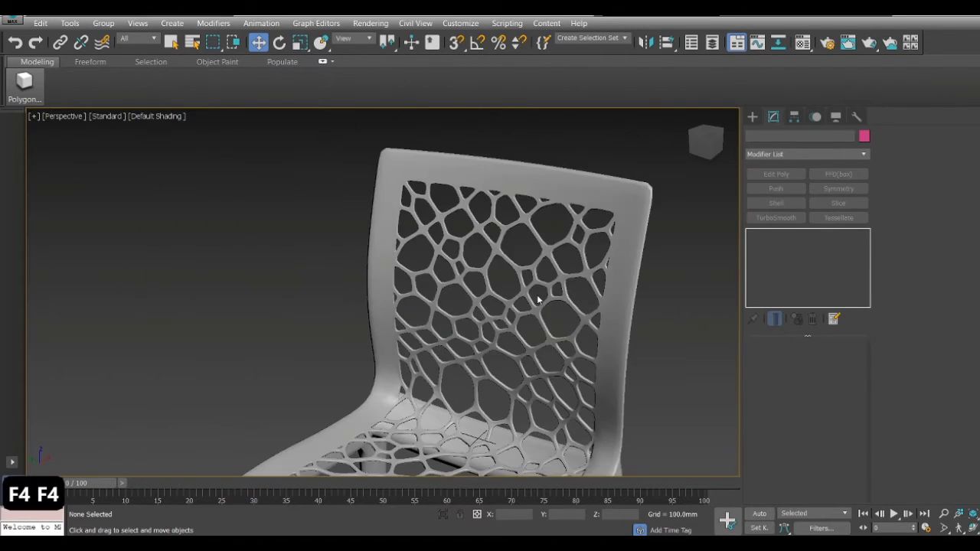
middle_drag(534, 298, 550, 193)
scroll(552, 203, down, 5)
scroll(552, 210, up, 5)
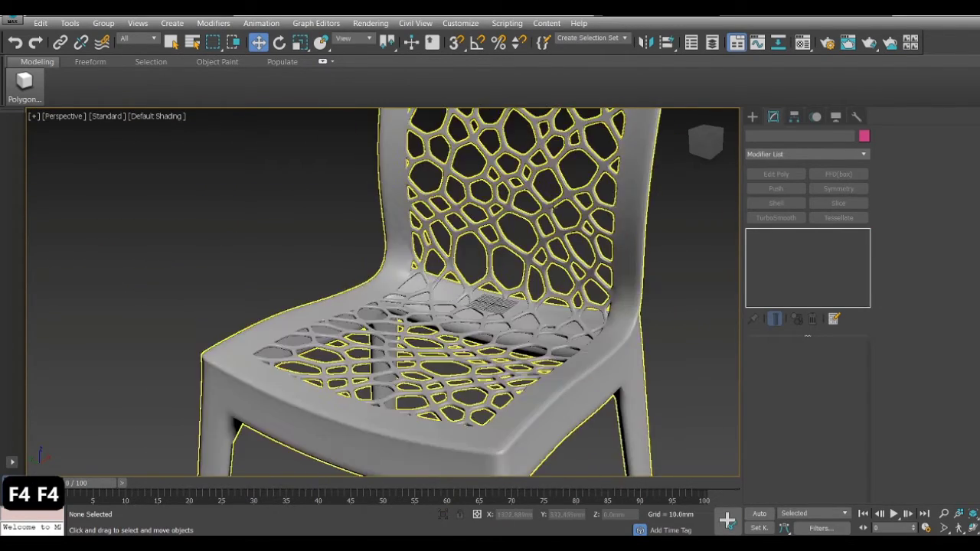
click(626, 287)
click(693, 287)
scroll(641, 258, down, 4)
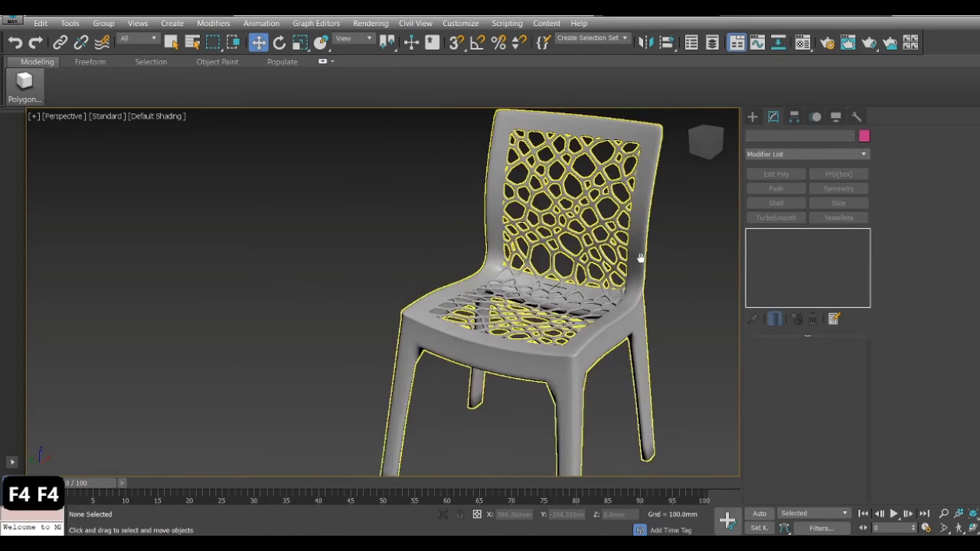
middle_drag(641, 258, 632, 221)
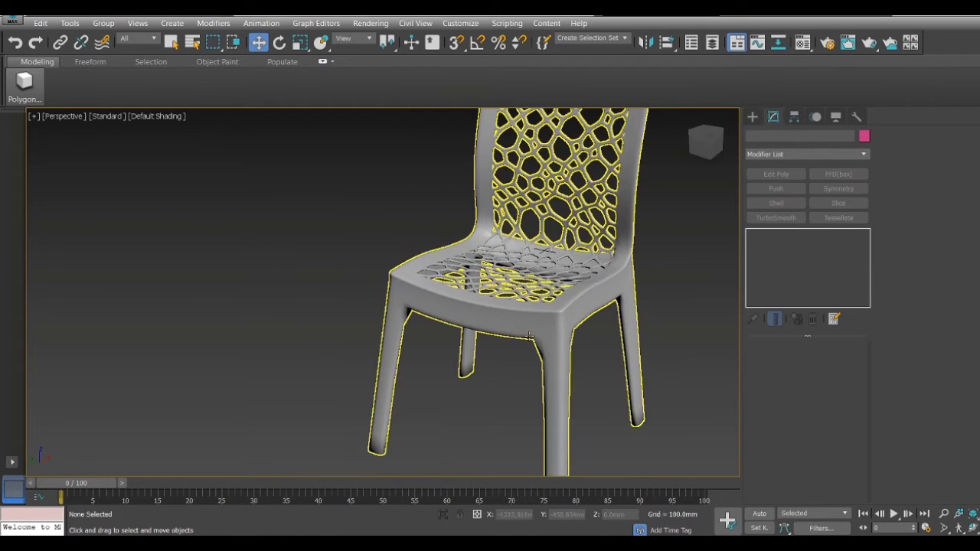
Set the chair's TurboSmooth iterations to 2 and deselect the chair.
click(628, 285)
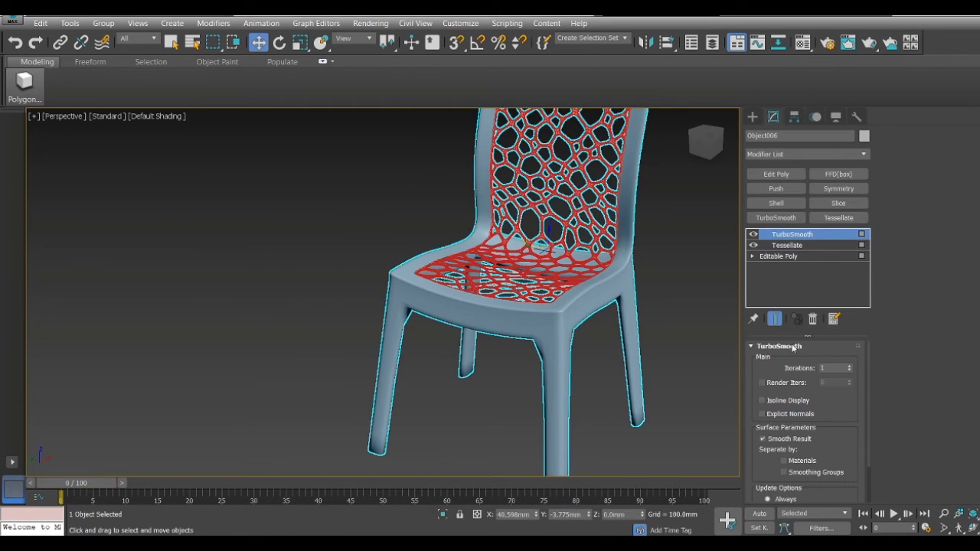
click(847, 366)
click(615, 387)
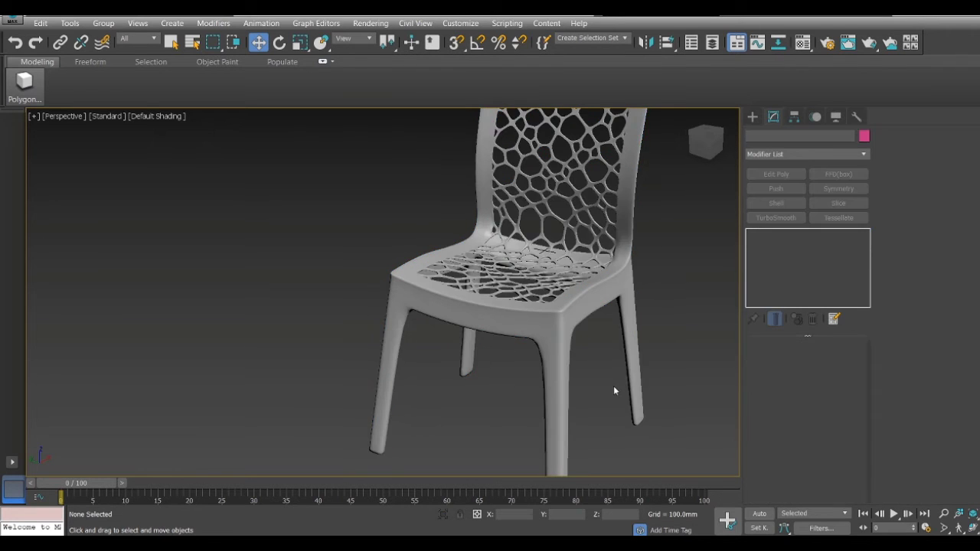
Examine the finished smooth chair from several angles, both up close and as a whole.
mouse_move(699, 153)
mouse_down()
mouse_move(706, 121)
mouse_move(712, 137)
mouse_move(704, 134)
mouse_up()
alt+middle_drag(524, 195, 566, 257)
alt+middle_drag(556, 306, 682, 185)
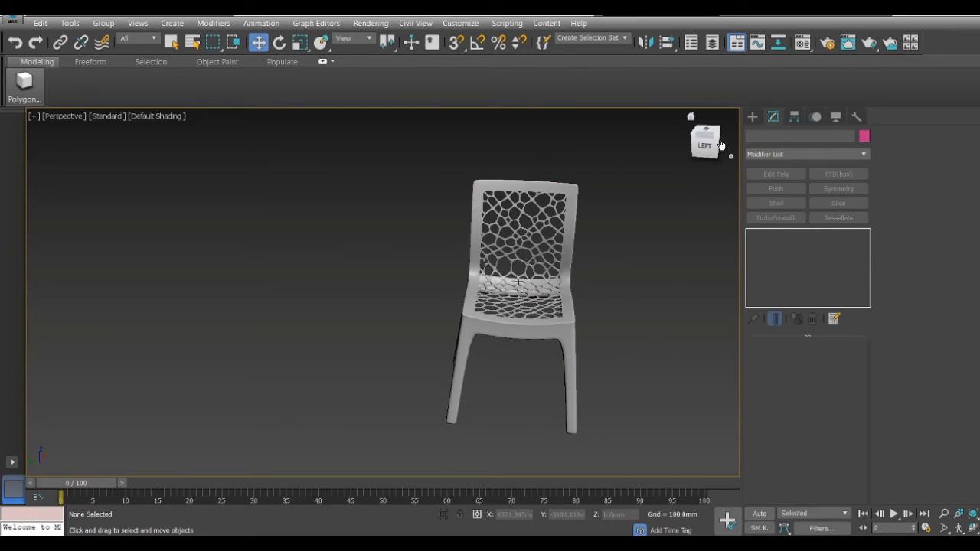
mouse_move(721, 145)
mouse_down()
mouse_move(693, 141)
mouse_move(717, 139)
mouse_move(709, 137)
mouse_up()
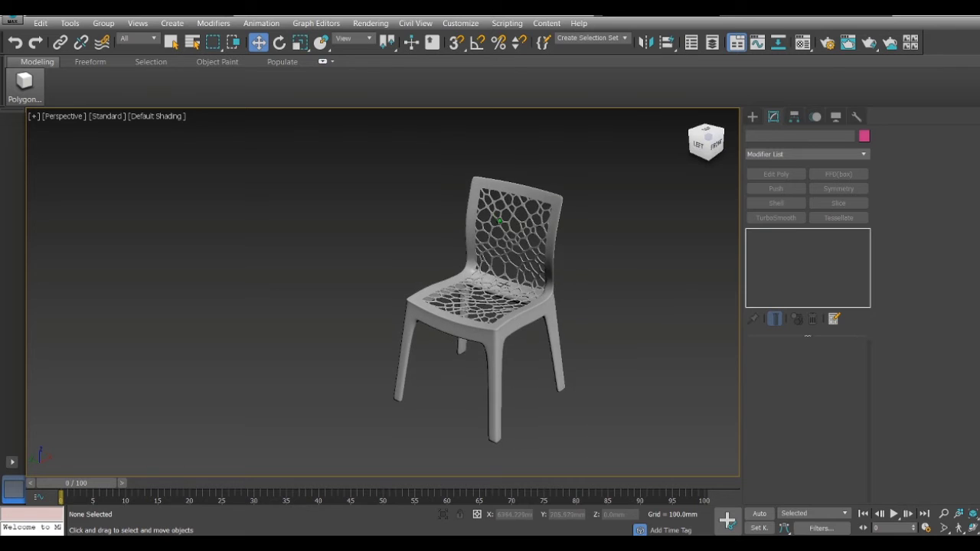
scroll(542, 270, up, 4)
scroll(515, 255, down, 2)
middle_drag(470, 305, 477, 273)
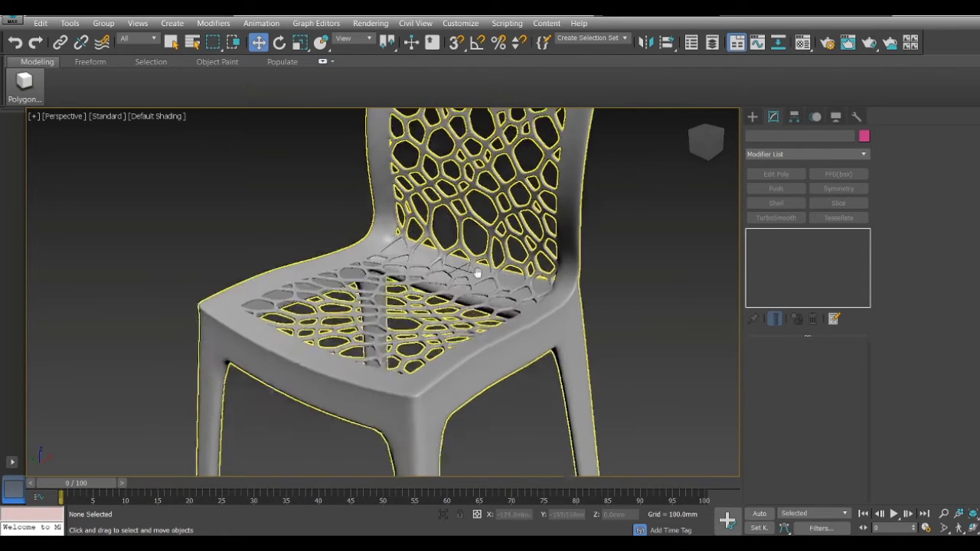
scroll(477, 273, down, 10)
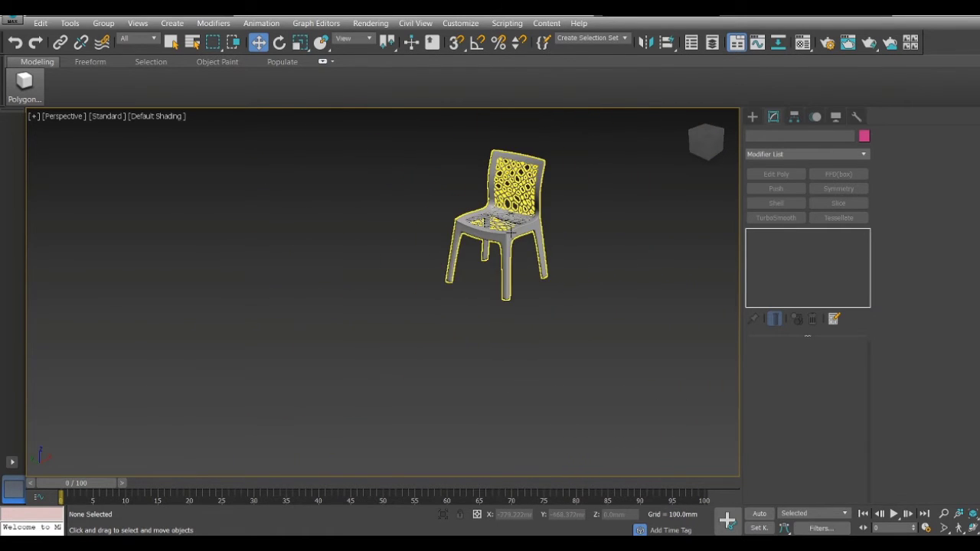
Examine the chair's side profile in the Front wireframe view, with the whole chair selected to check its backrest, seat and legs.
key(alt+w)
key(alt+w)
key(alt+w)
key(alt+w)
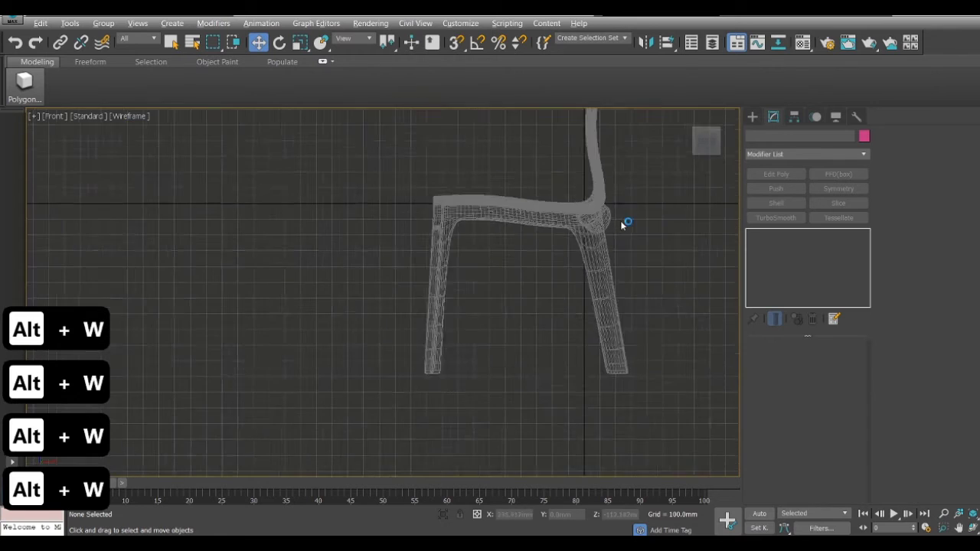
scroll(567, 252, down, 4)
scroll(596, 260, up, 7)
scroll(596, 245, down, 2)
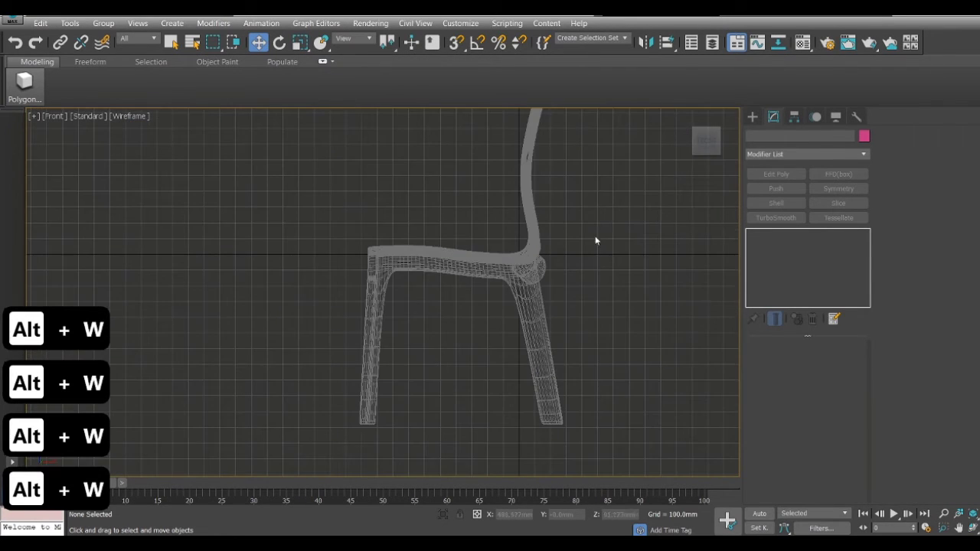
middle_drag(595, 237, 595, 282)
scroll(595, 282, down, 2)
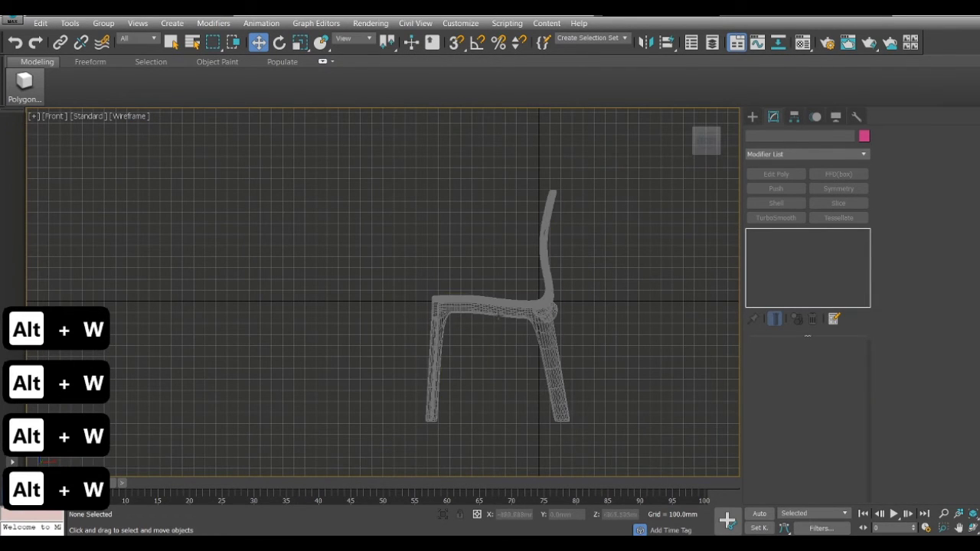
click(540, 231)
scroll(539, 231, up, 5)
scroll(544, 206, down, 3)
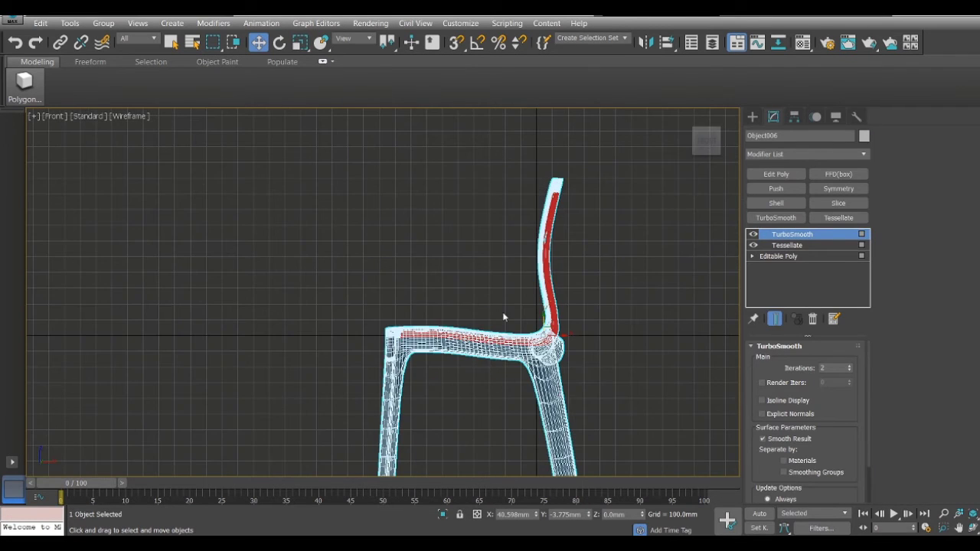
scroll(503, 317, down, 3)
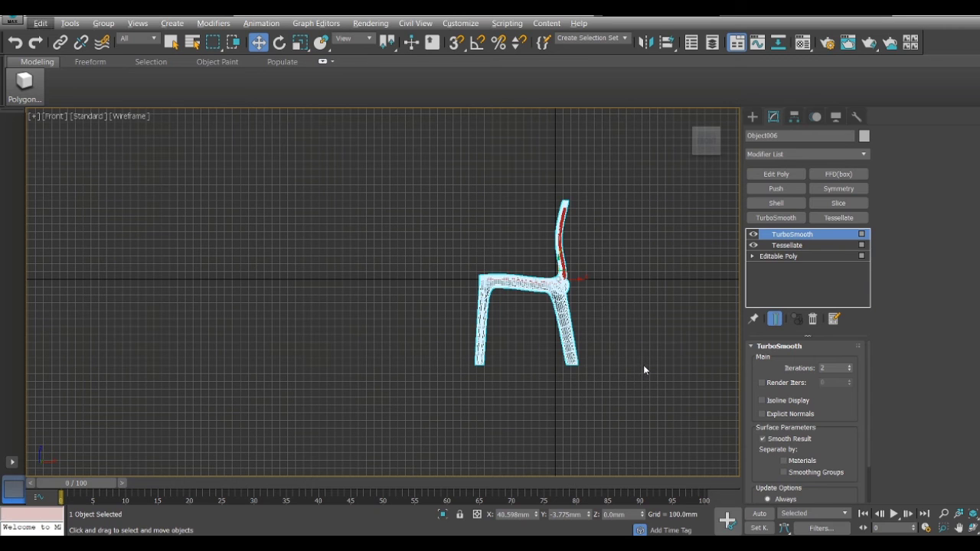
Return to the shaded Perspective view, deselect the chair and inspect its lattice backrest and seat up close and from the front.
key(alt+w)
middle_click(570, 304)
key(alt+w)
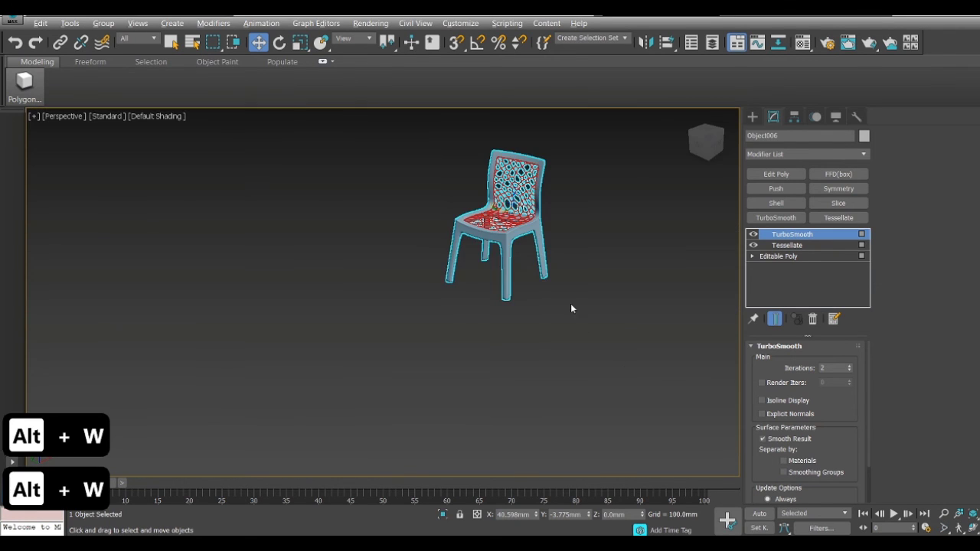
scroll(514, 325, up, 5)
click(594, 317)
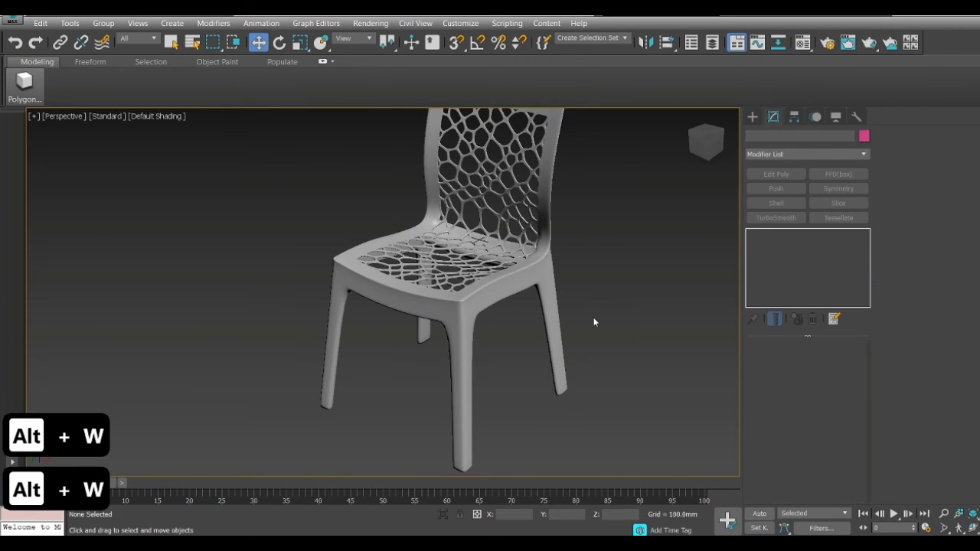
middle_drag(593, 317, 576, 367)
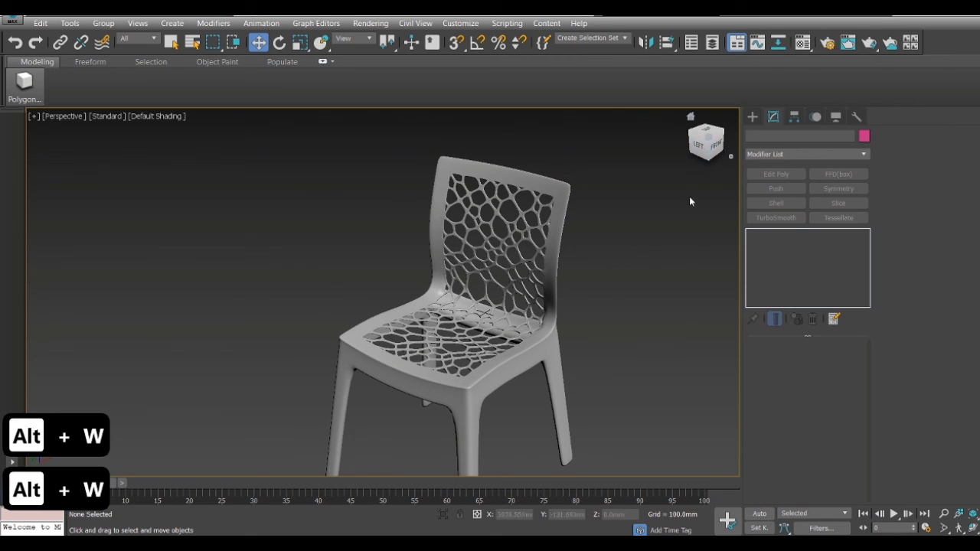
click(709, 139)
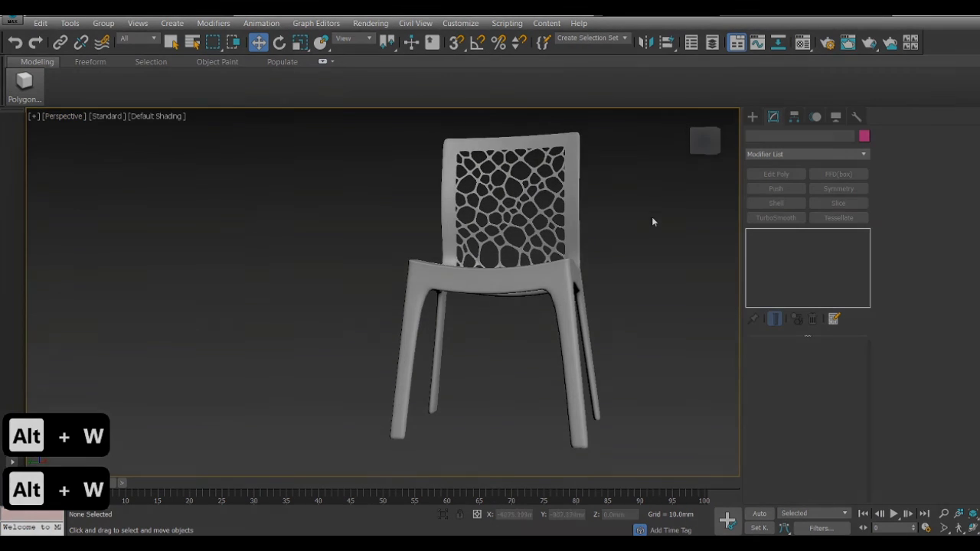